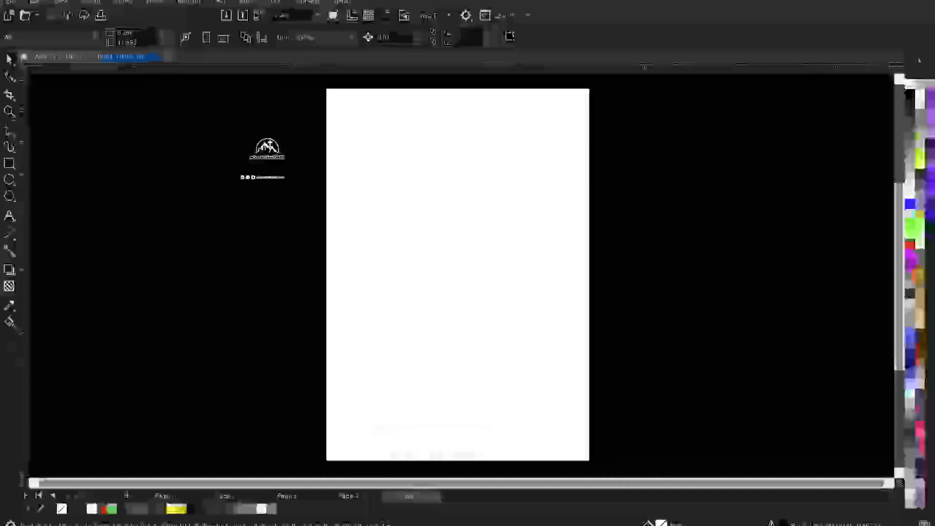
Switch to the MATERIALS folder and review the images and the wording in the JOIN US FOR BIBLE STUDY text file.
left_click(423, 524)
left_click(468, 290)
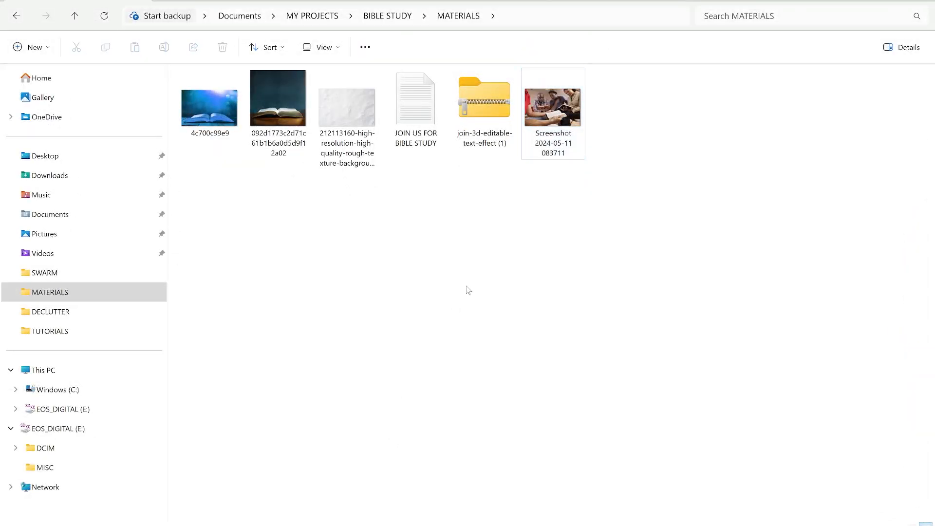
left_click(219, 129)
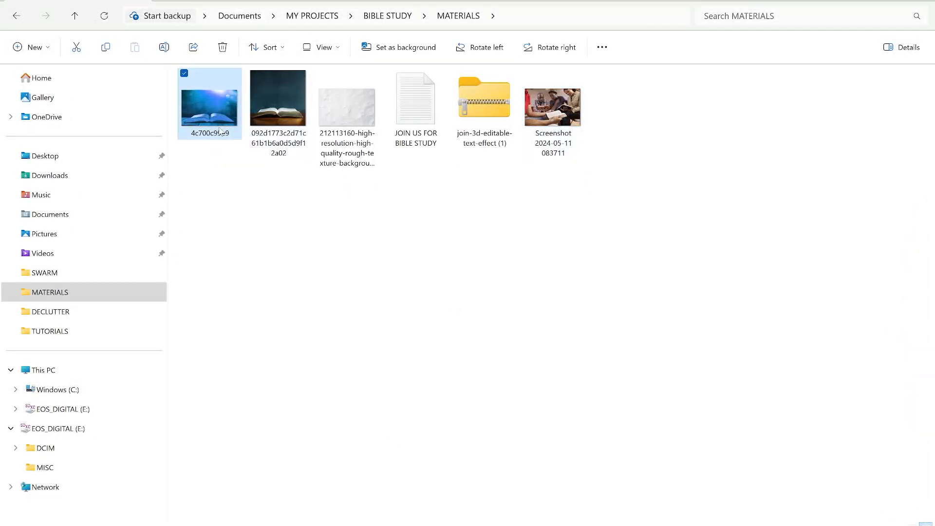
left_click(307, 116)
left_click(374, 116)
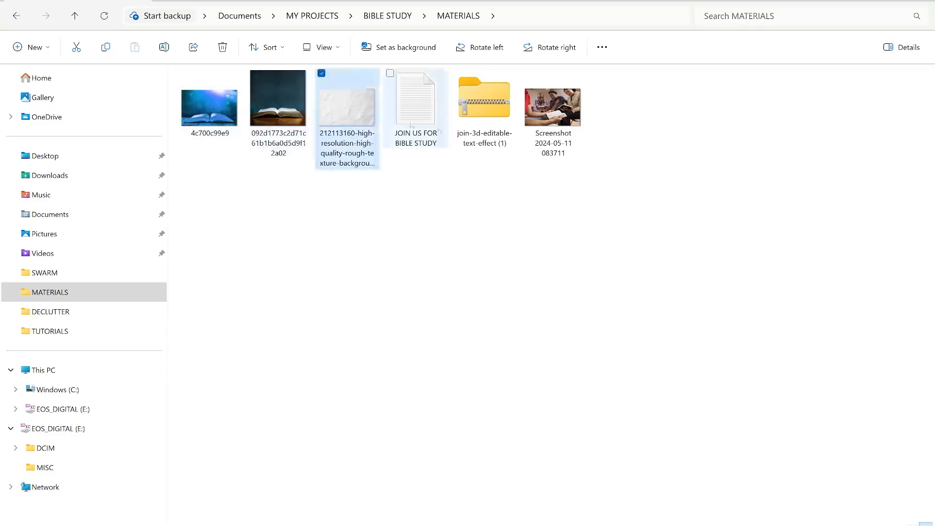
left_click(413, 120)
double_click(413, 119)
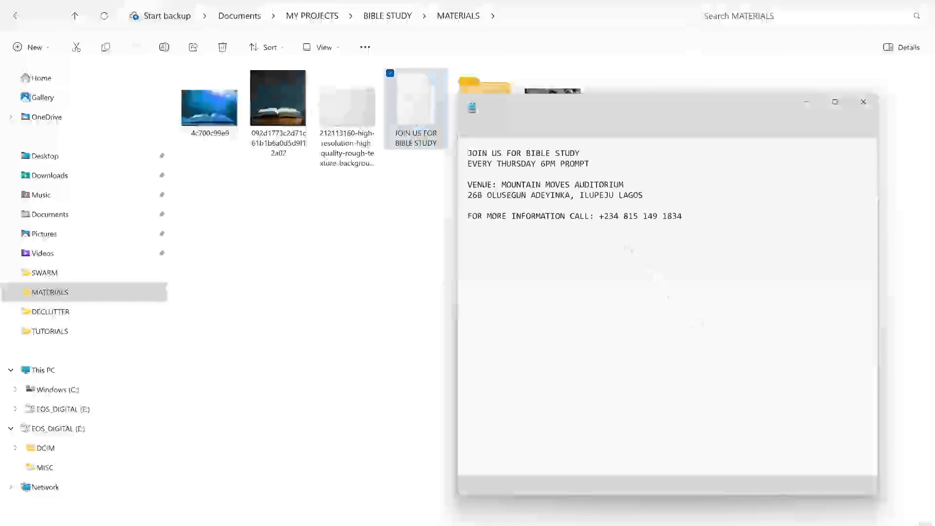
left_click(835, 103)
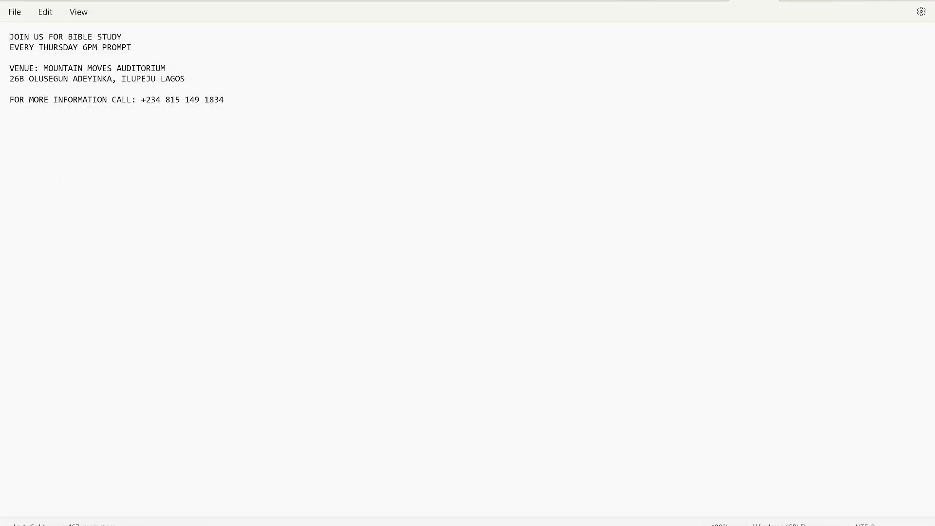
left_click(890, 1)
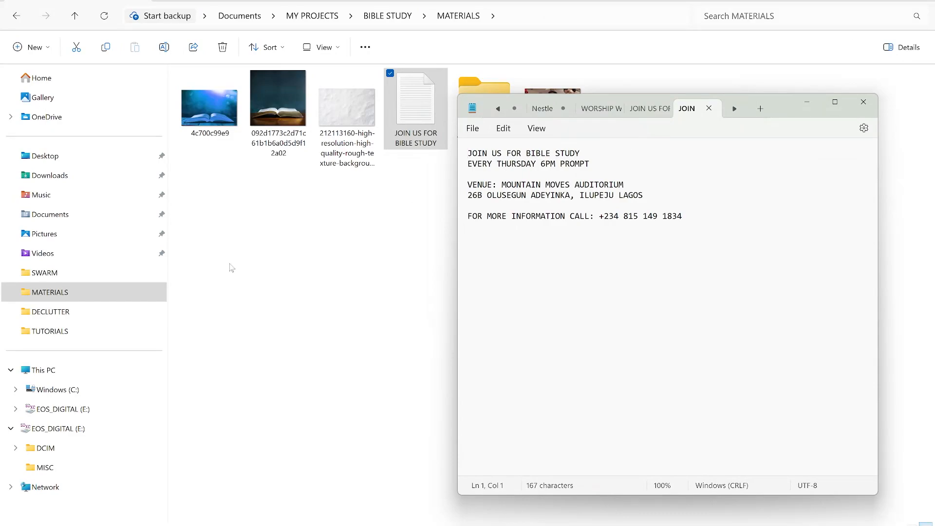
left_click(402, 230)
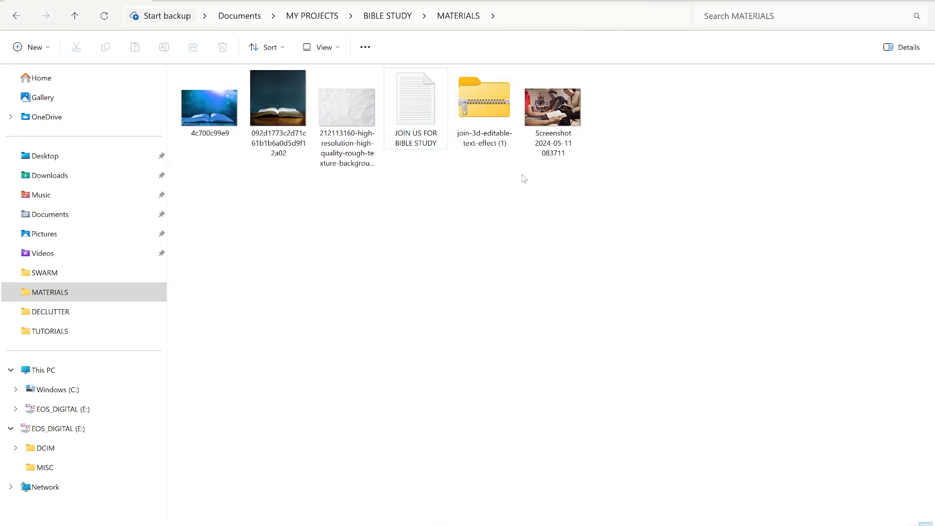
Check the contents of the join-3d-editable-text-effect (1) archive and switch back to the BIBLE STUDY.cdr document in CorelDRAW.
double_click(497, 106)
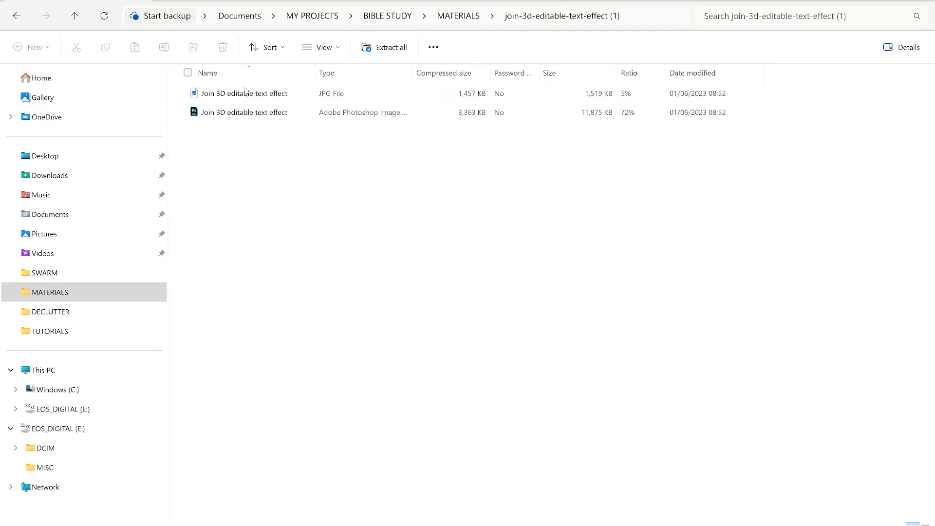
key("alt+Left")
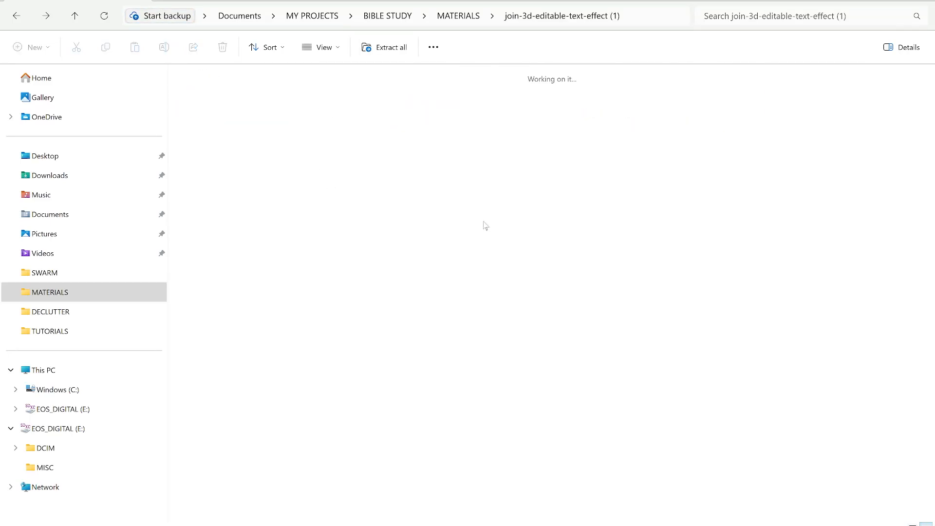
left_click(556, 122)
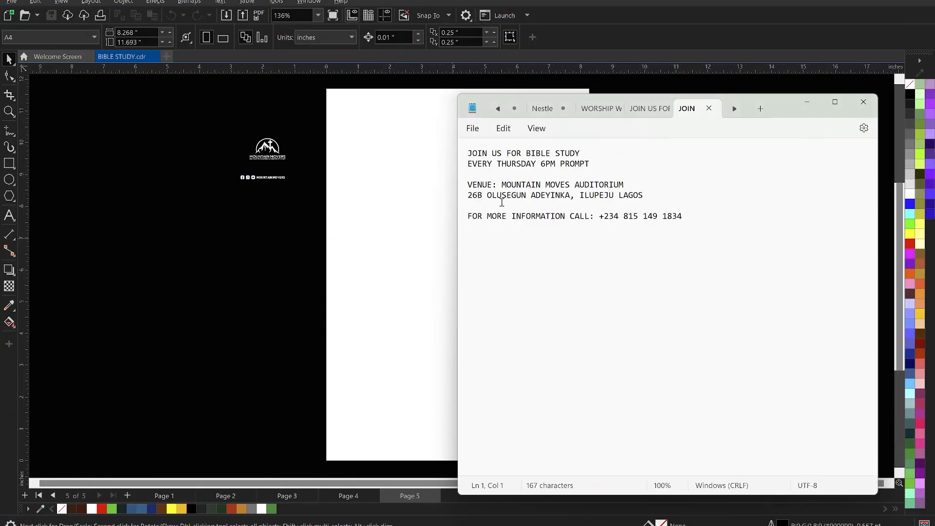
left_click(389, 179)
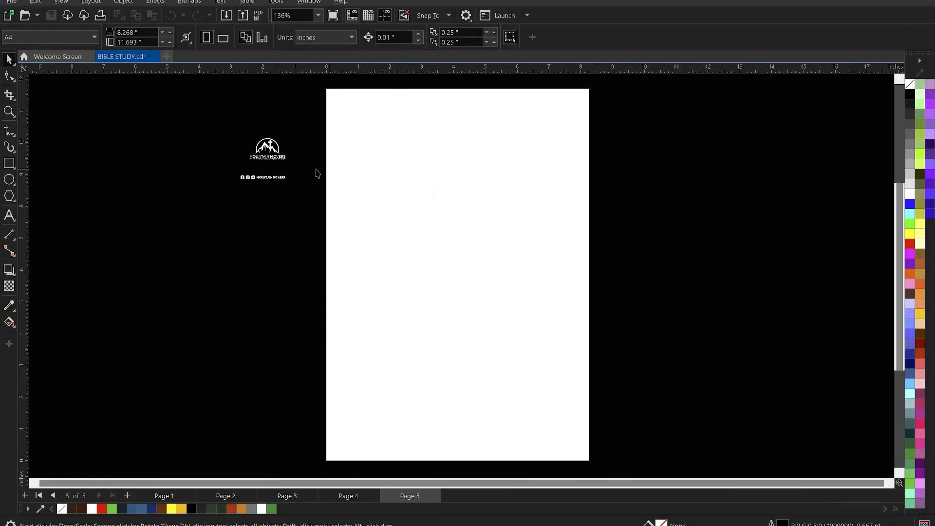
Draw a tall rectangle about 4.4 by 7.3 inches in the middle of the blank page.
double_click(9, 163)
left_click_drag(398, 167, 539, 398)
key("space")
scroll(448, 221, "up", 1)
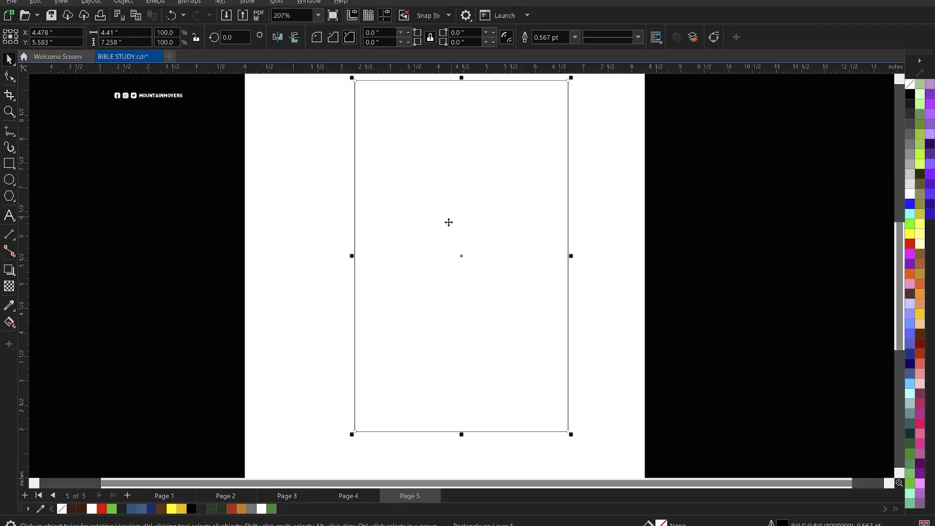
scroll(438, 182, "down", 1)
scroll(463, 171, "up", 2)
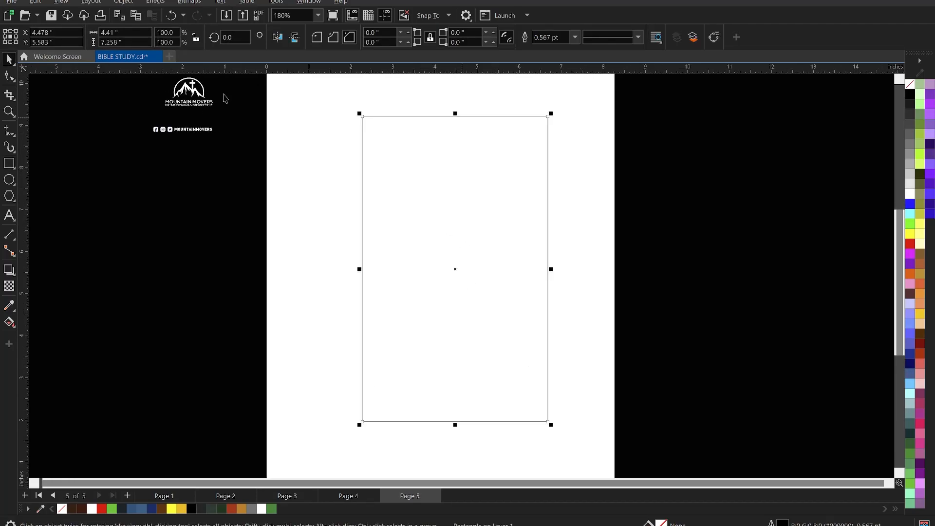
Set the rectangle's size to 6 inches wide and 7.5 inches high.
left_click(100, 34)
type("6")
key("Tab")
type("7.5")
key("Return")
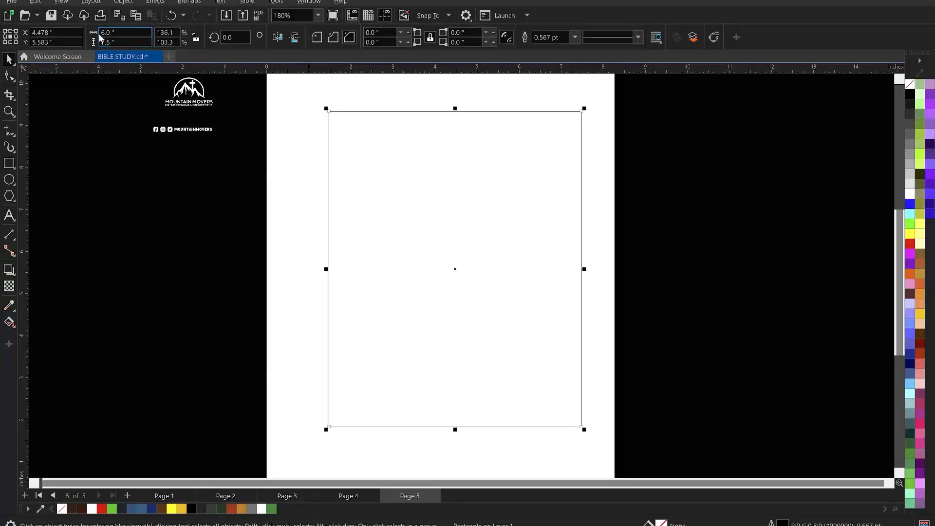
Centre the rectangle on the page.
key("p")
scroll(624, 370, "down", 2)
scroll(509, 239, "up", 2)
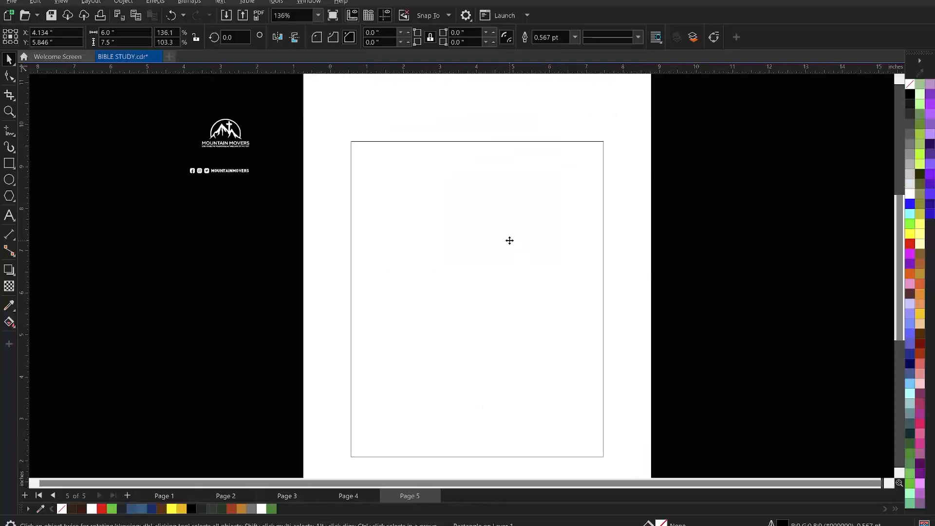
scroll(508, 232, "down", 4)
left_click(633, 248)
key("z")
left_click_drag(376, 120, 628, 414)
key("space")
Remove the rectangle's outline and fill it with white.
left_click(448, 280)
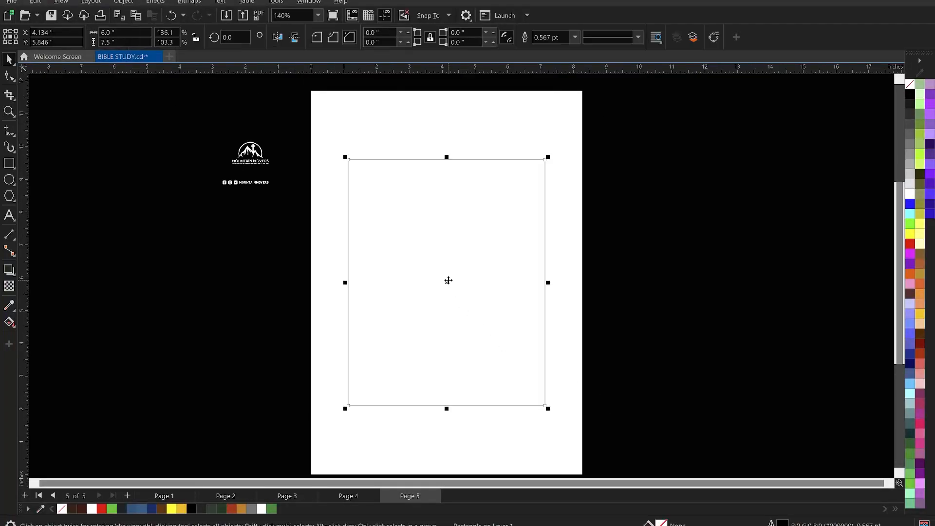
scroll(339, 296, "up", 1)
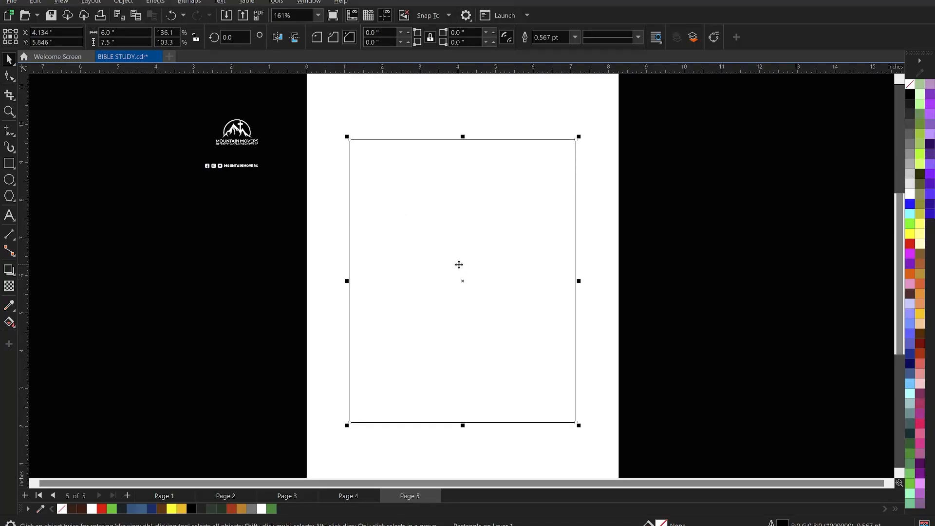
right_click(63, 509)
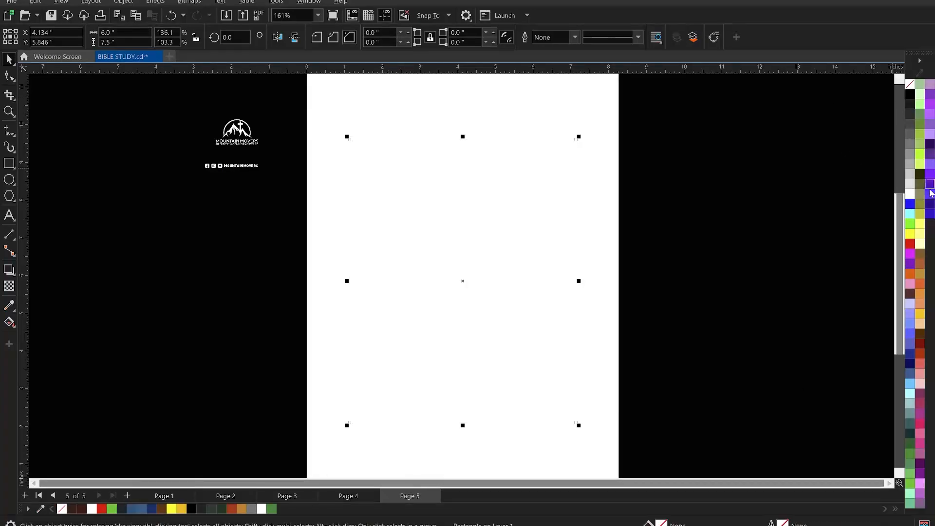
left_click(909, 196)
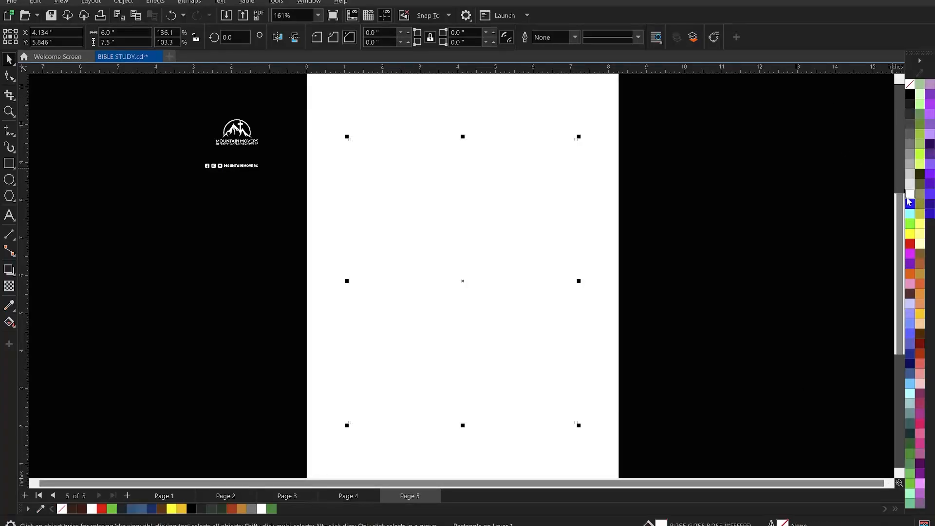
Add a black drop shadow around all sides of the white rectangle, with opacity 50 and feathering 15.
left_click(9, 269)
left_click_drag(349, 281, 576, 281)
key("space")
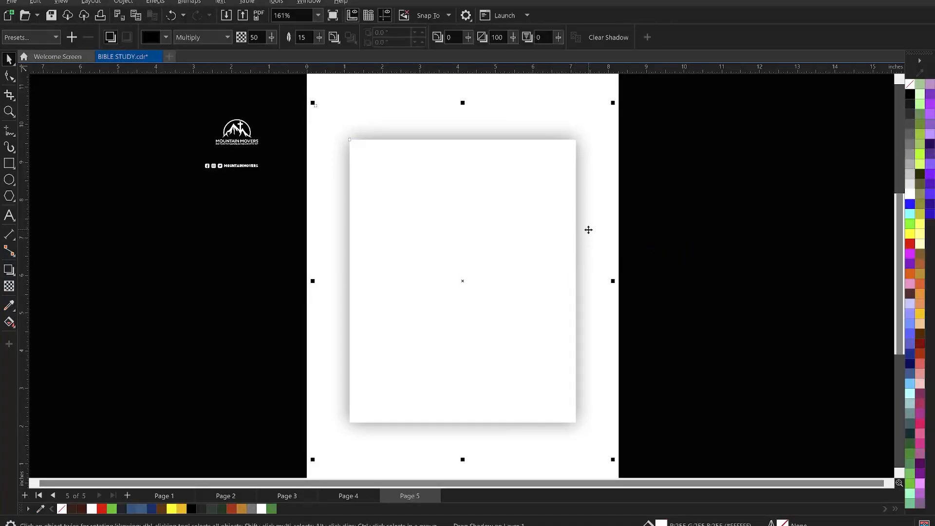
left_click(680, 226)
left_click(431, 219)
left_click(663, 194)
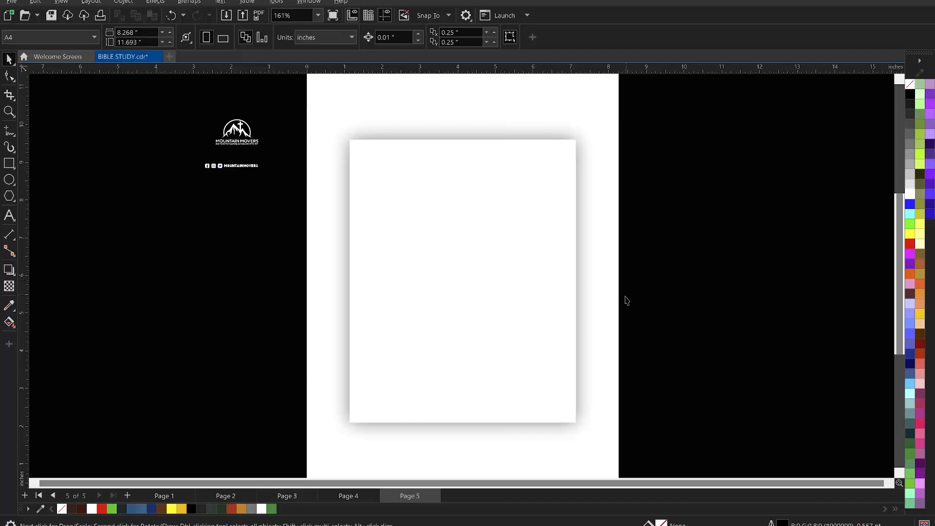
Start an import and browse to the MATERIALS folder.
right_click(657, 166)
left_click(643, 128)
right_click(671, 159)
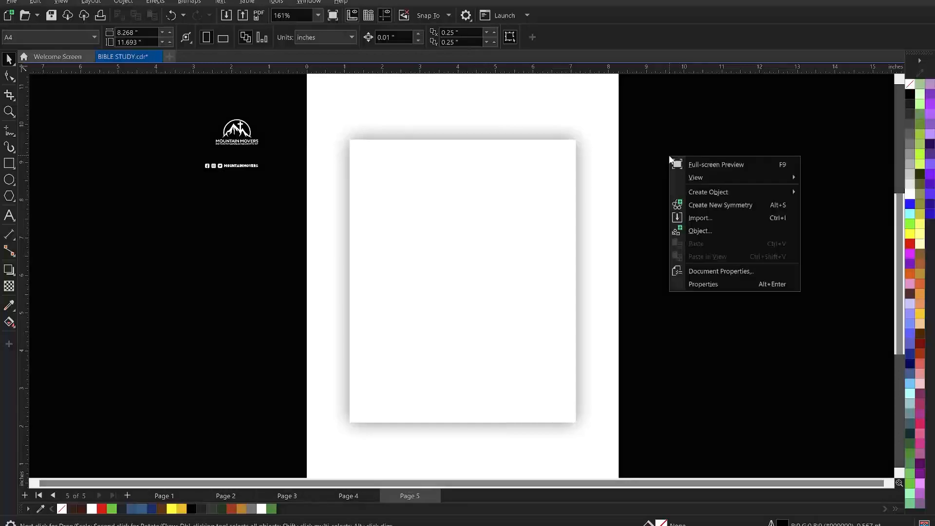
left_click(709, 221)
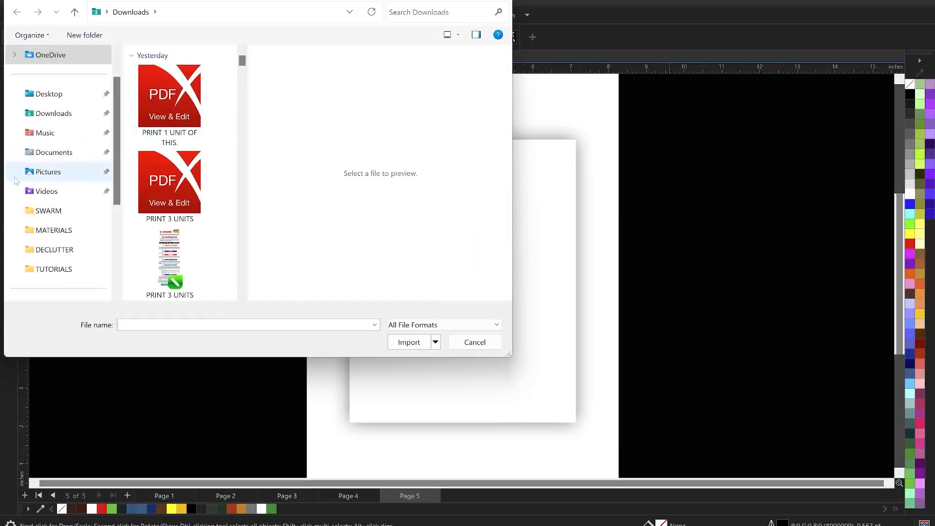
left_click(61, 234)
left_click(165, 82)
left_click(165, 147, "ctrl")
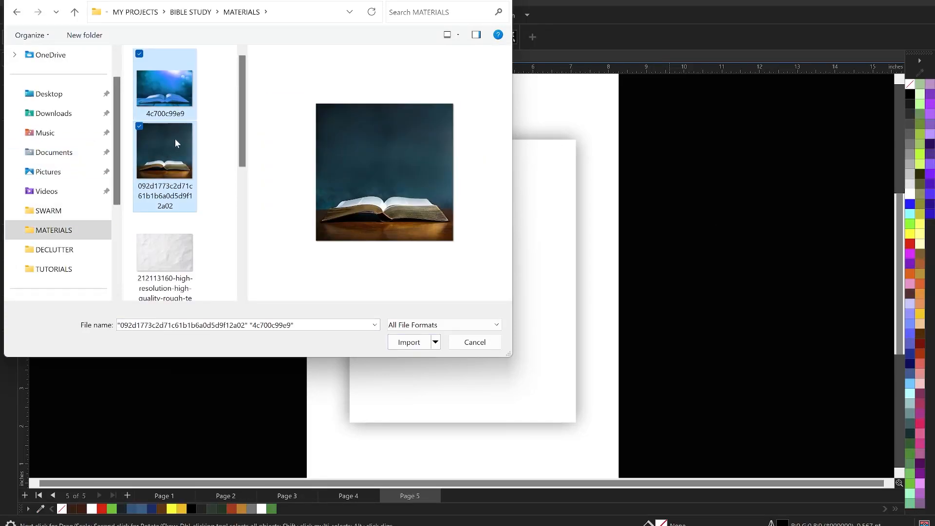
scroll(174, 138, "down", 2)
left_click(176, 158, "ctrl")
scroll(176, 159, "down", 3)
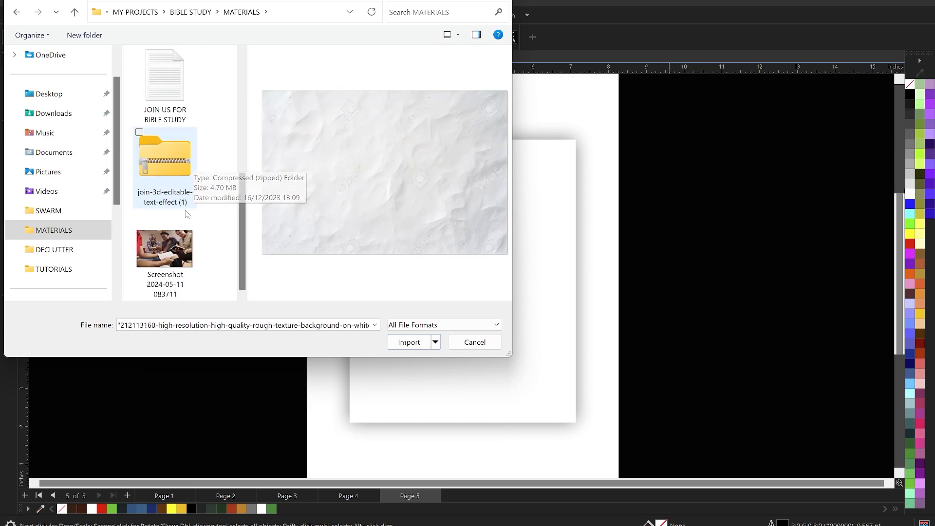
left_click(175, 218, "ctrl")
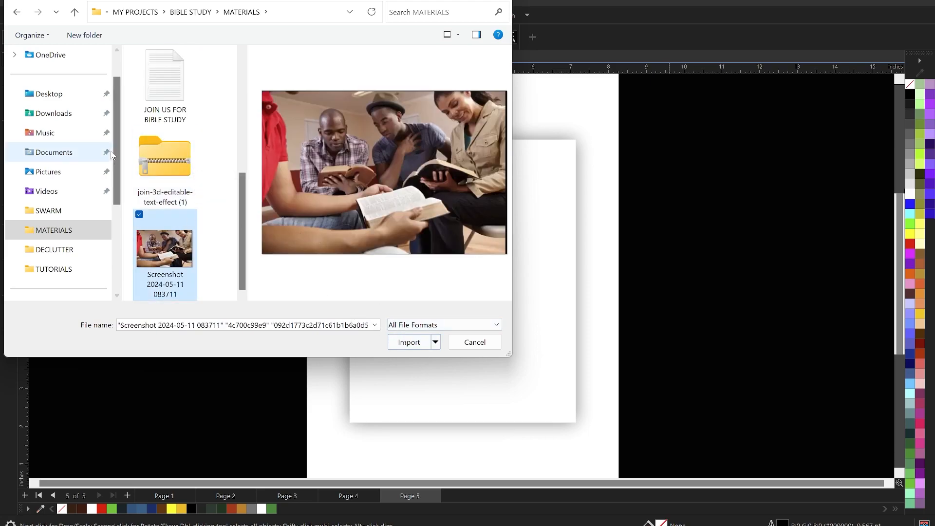
scroll(188, 179, "up", 2)
scroll(188, 180, "up", 3)
left_click(408, 342)
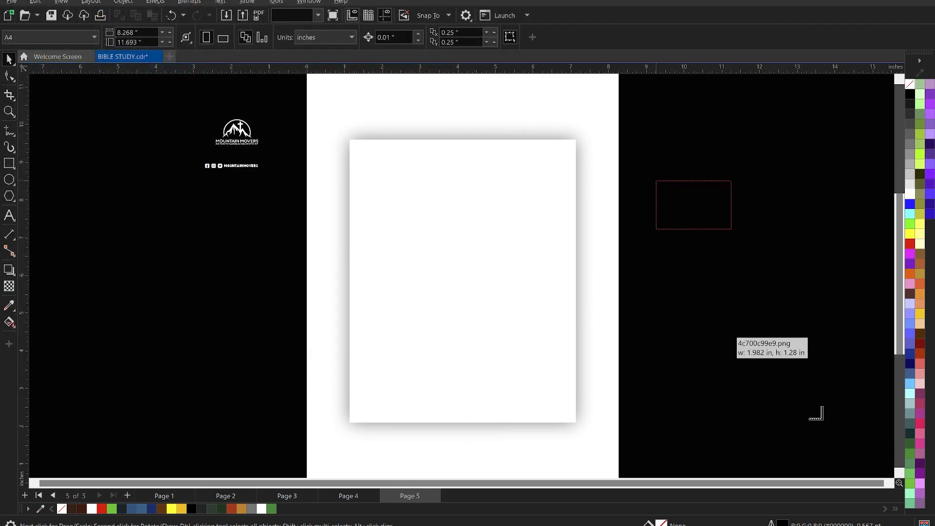
Place the two book images and the group photo beside the page's right edge and the paper texture beside its left edge.
left_click_drag(656, 181, 811, 280)
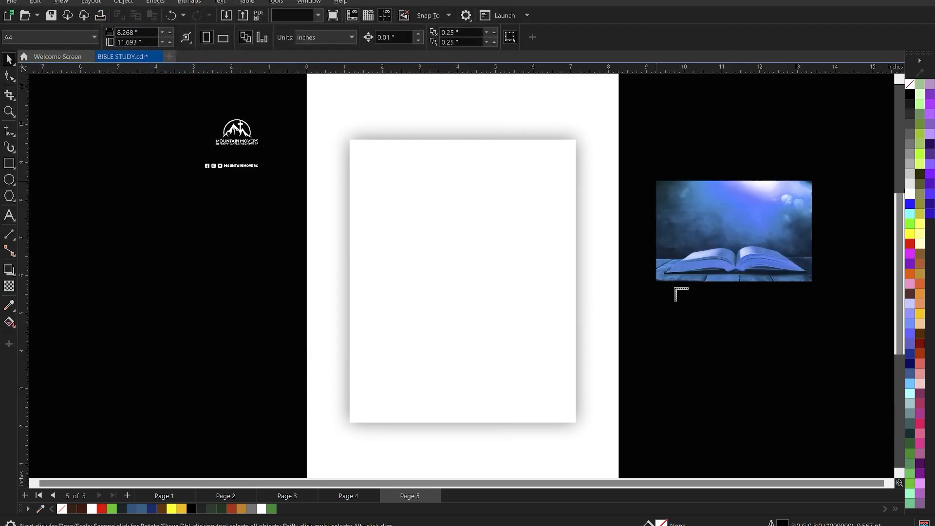
left_click_drag(847, 378, 836, 343)
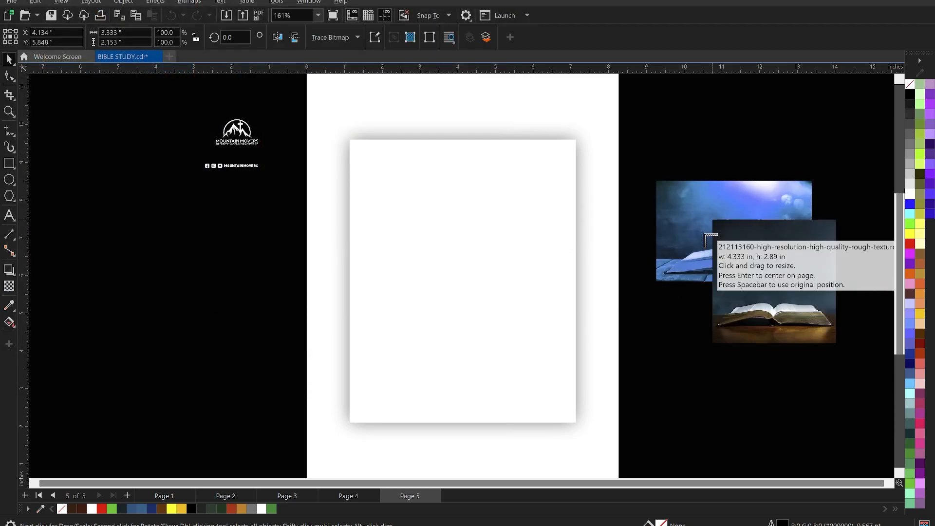
left_click_drag(644, 355, 793, 456)
left_click_drag(710, 292, 161, 257)
key("Escape")
left_click(444, 285)
left_click(703, 147)
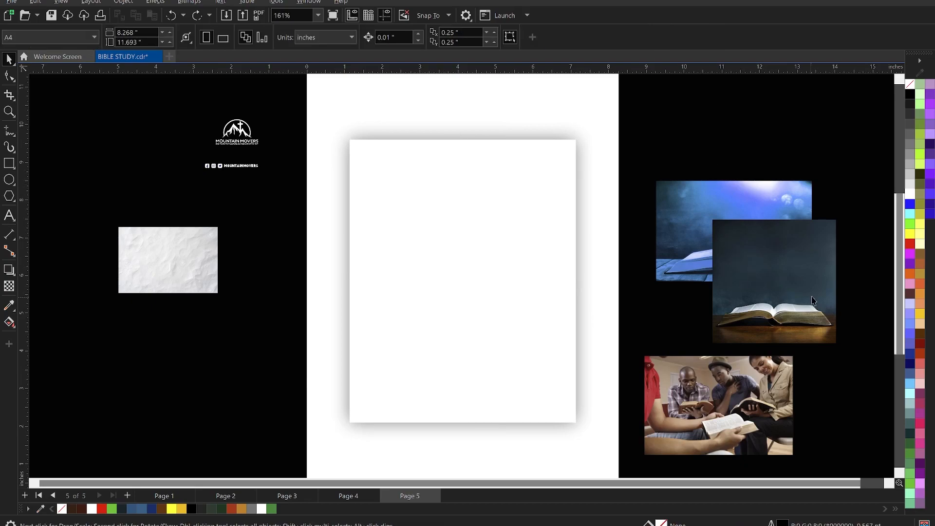
Move the dark open-book photo onto the white rectangle and enlarge it to about 6.9 inches square.
left_click(788, 288)
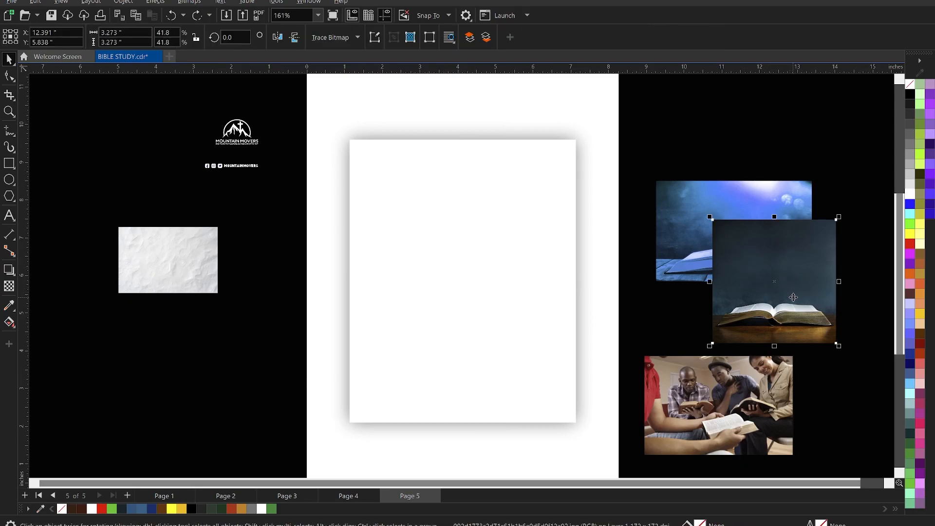
left_click_drag(792, 297, 432, 263)
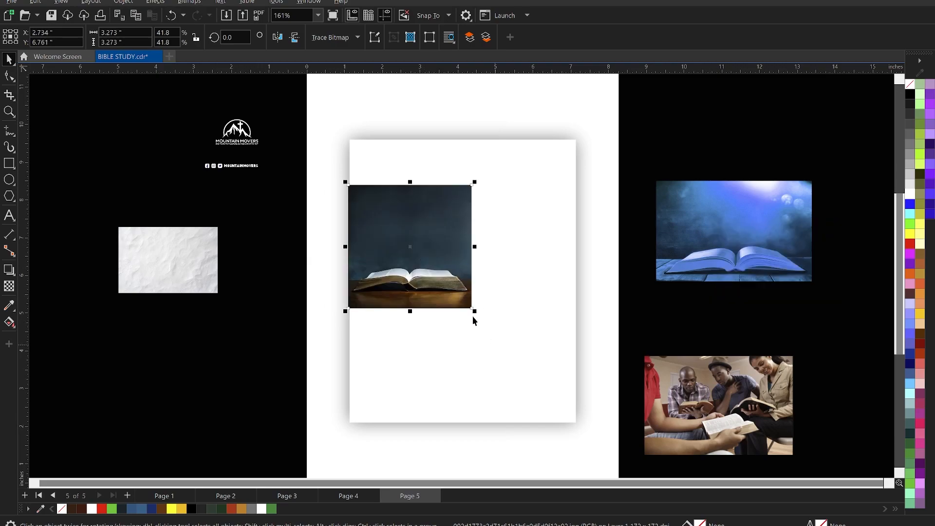
left_click_drag(474, 312, 630, 451)
Centre the dark book photo horizontally on the rectangle and enlarge it to about 7.4 inches square, slightly lower on the page.
left_click(527, 141, "shift")
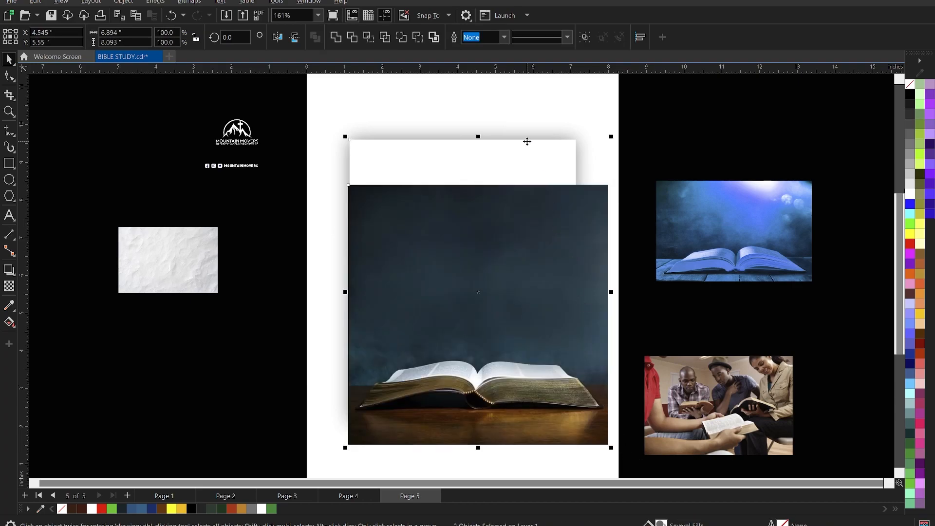
key("c")
left_click(501, 256)
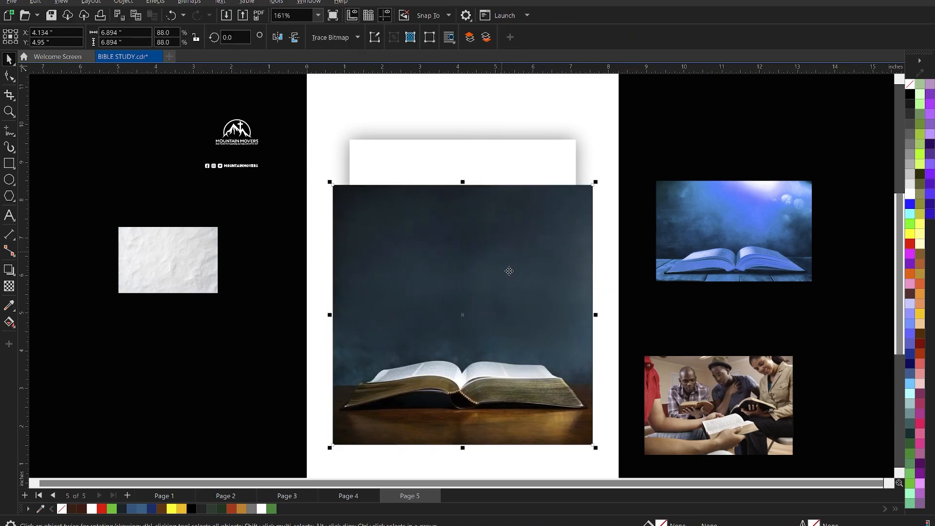
left_click_drag(598, 453, 609, 459)
left_click_drag(508, 301, 509, 306)
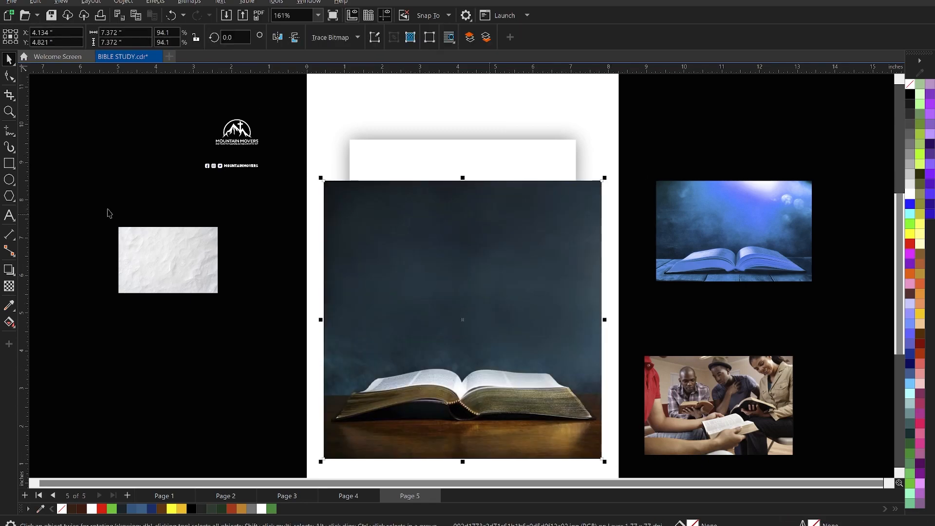
Fade out the lower part of the dark book photo with a vertical linear transparency, hiding the book and table completely.
left_click(9, 286)
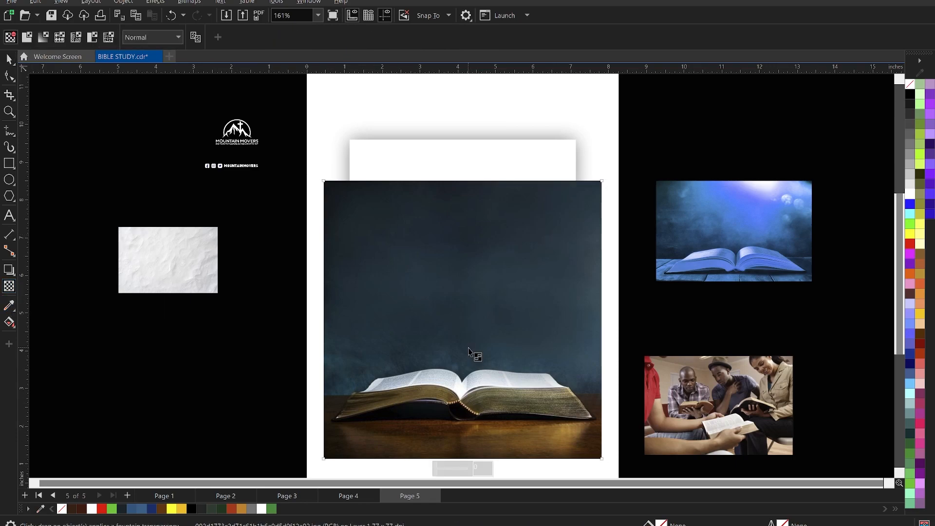
left_click_drag(460, 342, 465, 389)
left_click_drag(460, 342, 460, 320)
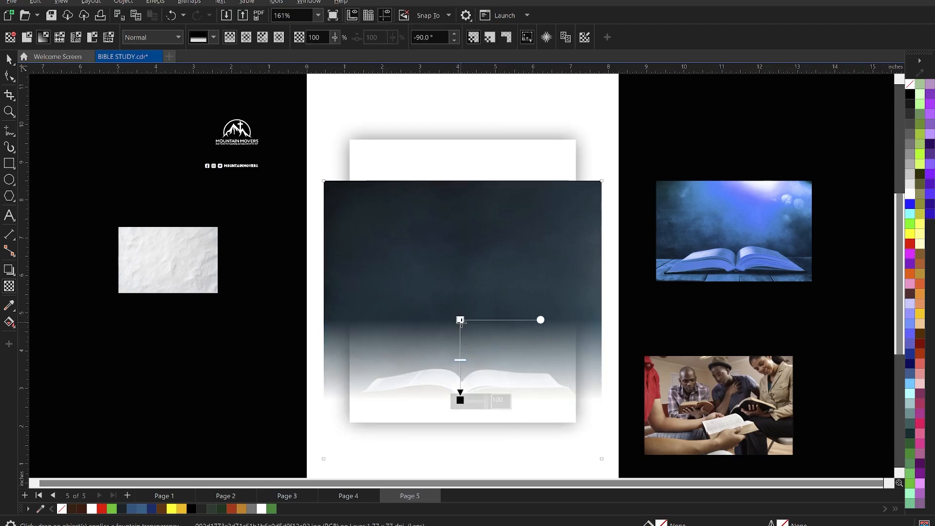
left_click(460, 319)
left_click_drag(460, 400, 461, 366)
key("space")
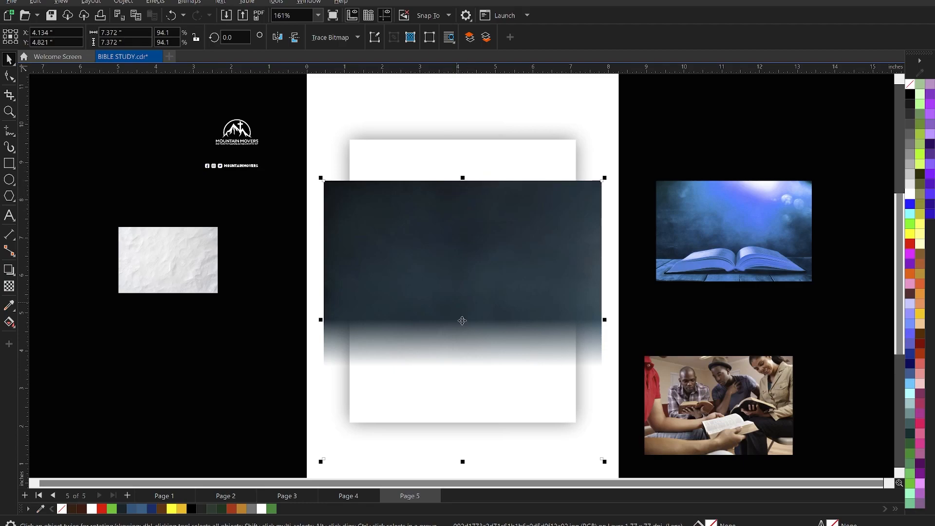
Convert the faded photo to a 500 dpi RGB Color (24-bit) bitmap with anti-aliasing and a transparent background.
key("alt+b")
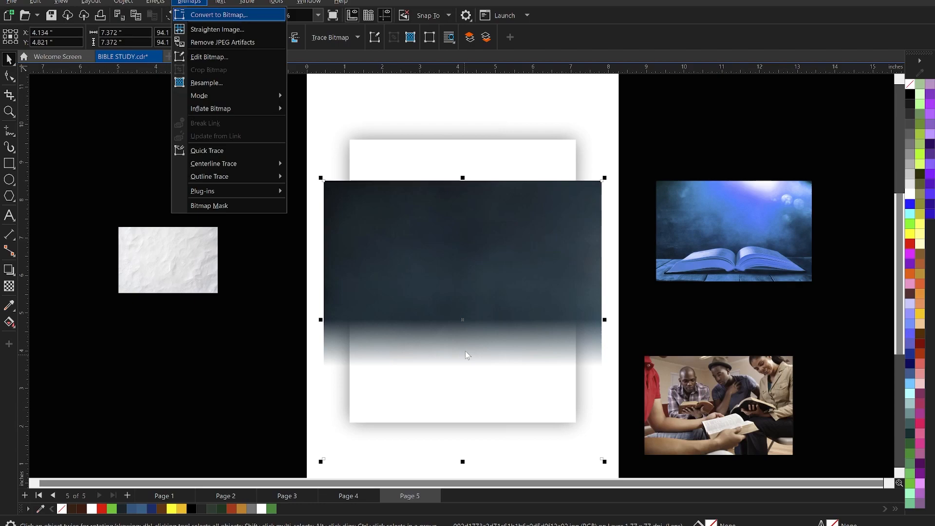
left_click(225, 18)
left_click(475, 230)
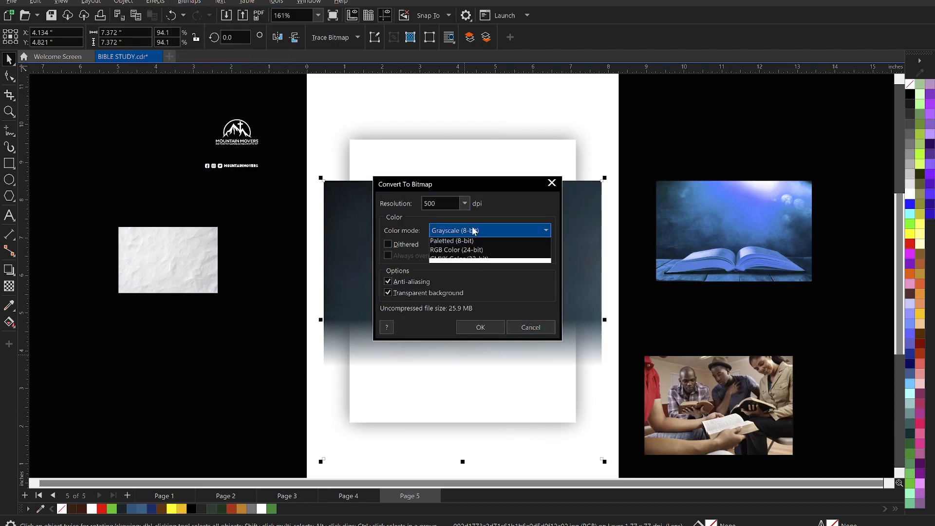
left_click(456, 279)
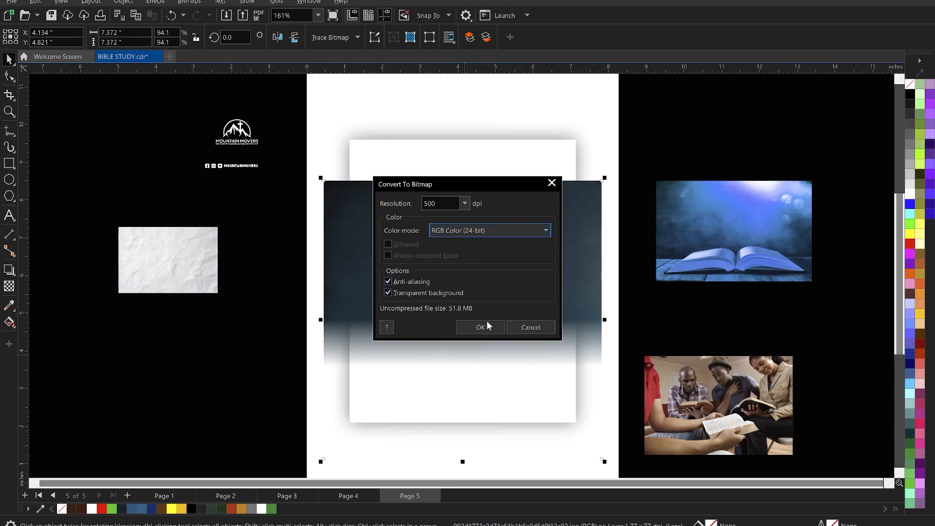
left_click(479, 332)
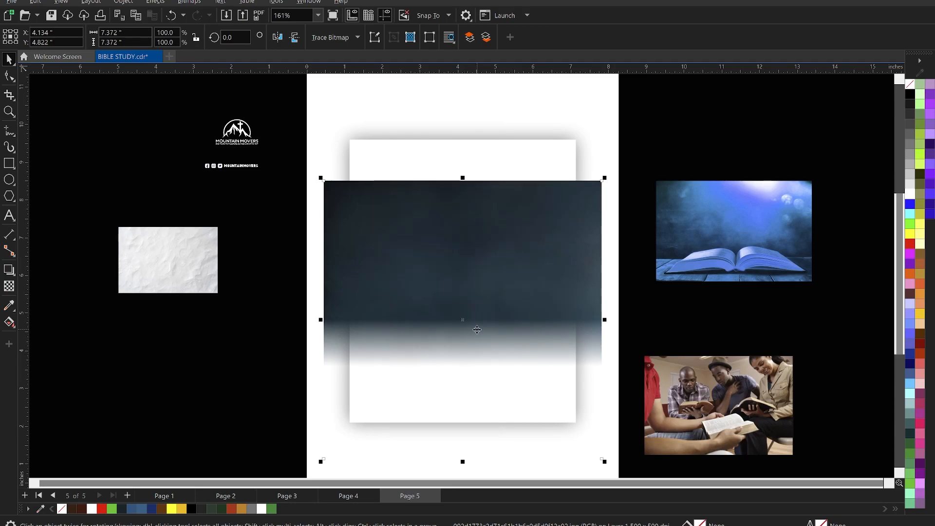
Fade out the top edge of the converted photo with a second vertical linear transparency.
left_click(9, 286)
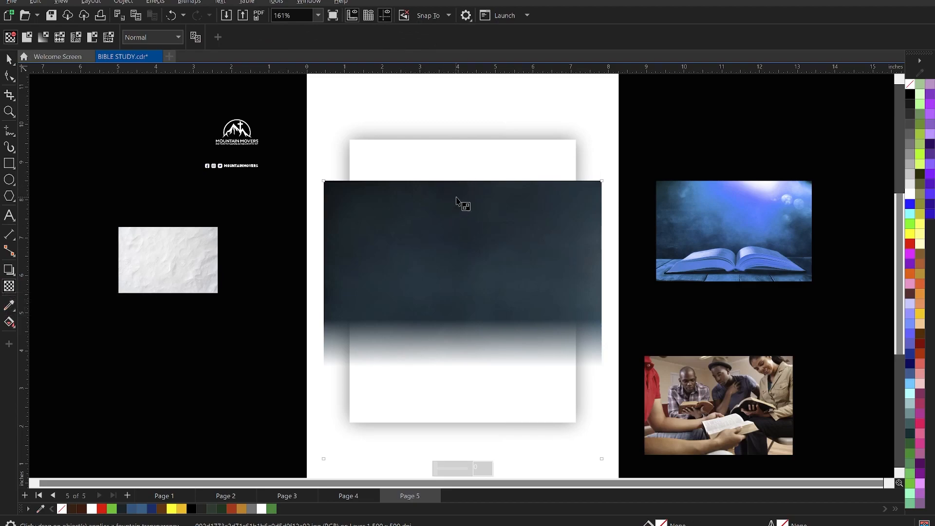
left_click_drag(460, 197, 454, 217)
left_click(461, 216)
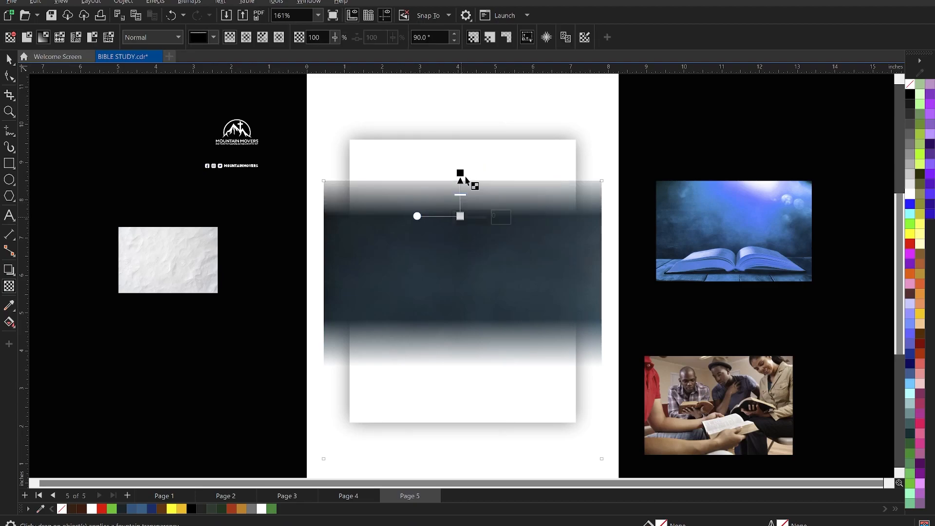
left_click_drag(460, 173, 460, 185)
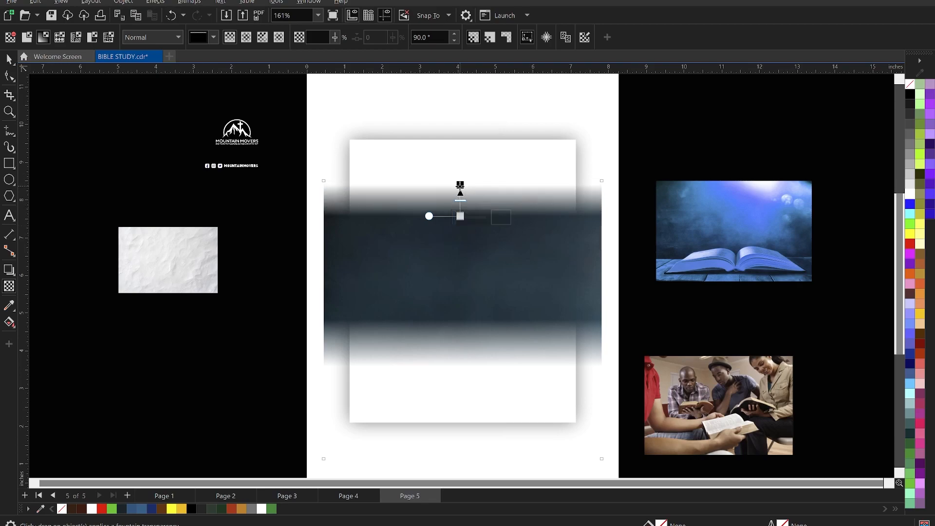
left_click_drag(460, 216, 460, 225)
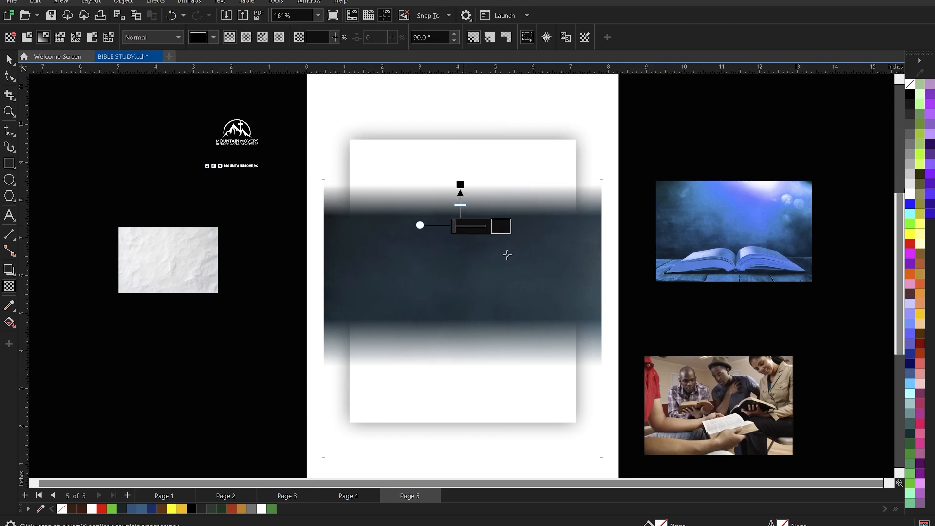
key("space")
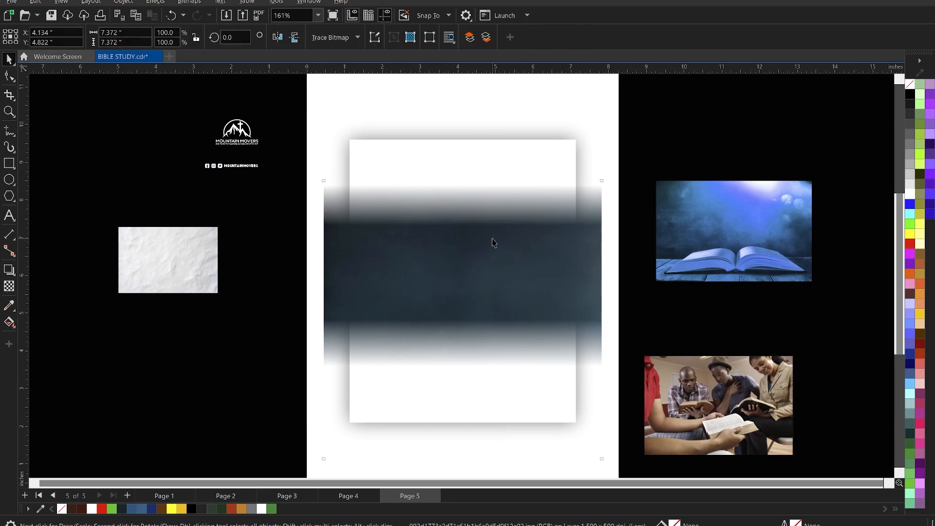
Adjust the faded photo with brightness 8, contrast 51 and intensity 0.
scroll(494, 242, "down", 2)
scroll(517, 307, "up", 1)
left_click(480, 271)
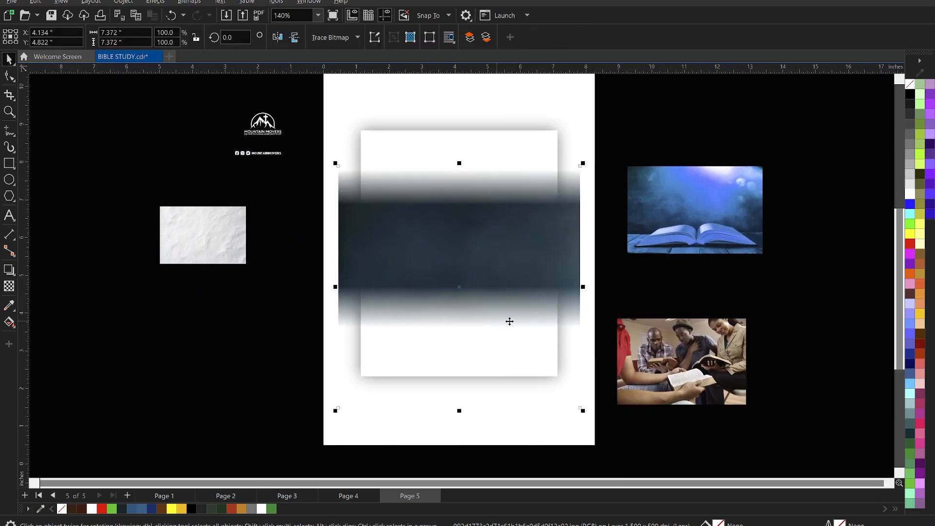
scroll(509, 321, "up", 1)
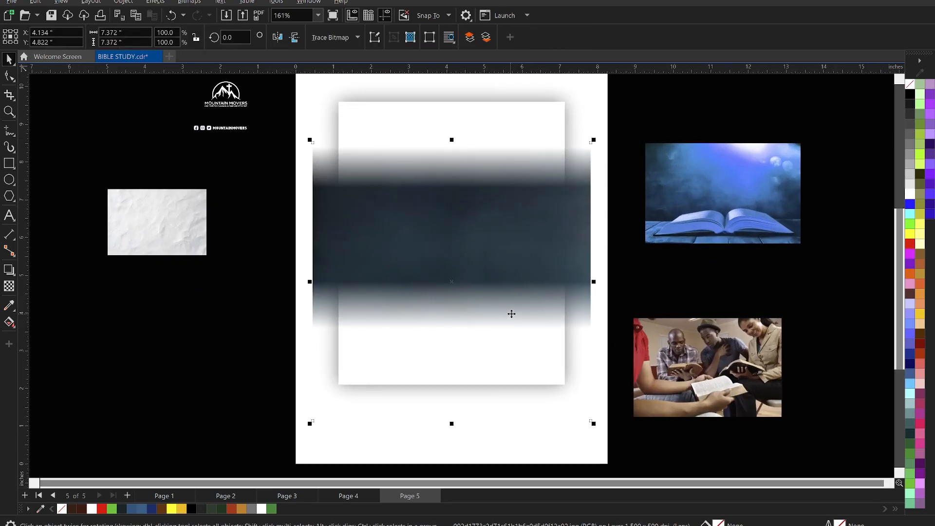
key("ctrl+b")
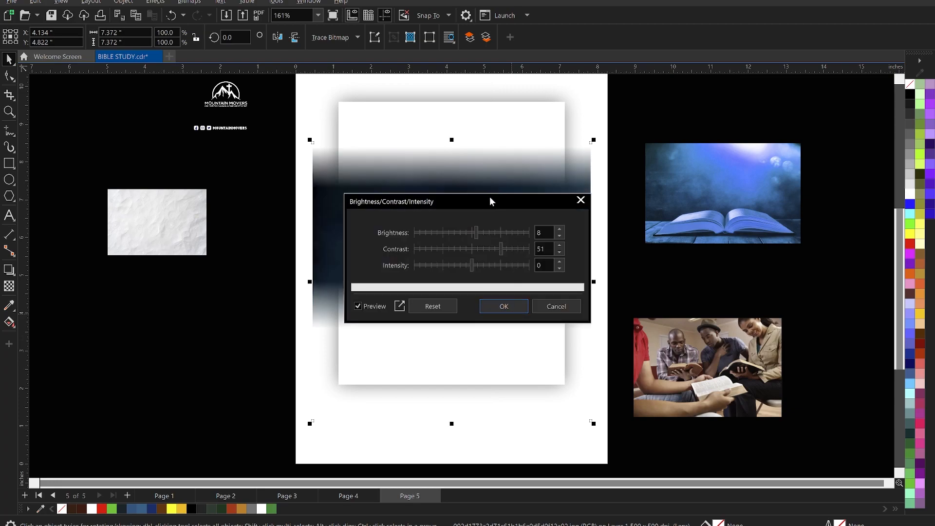
left_click_drag(489, 197, 735, 146)
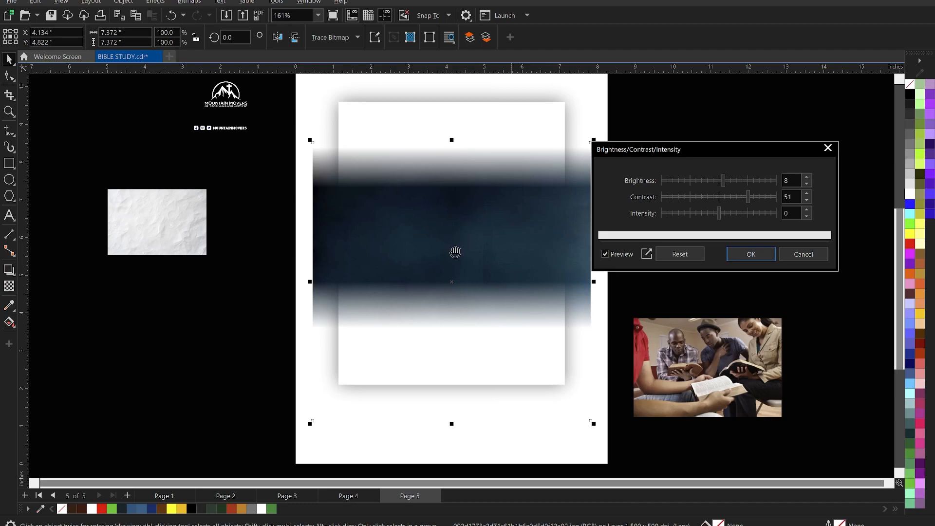
left_click(750, 254)
left_click(648, 119)
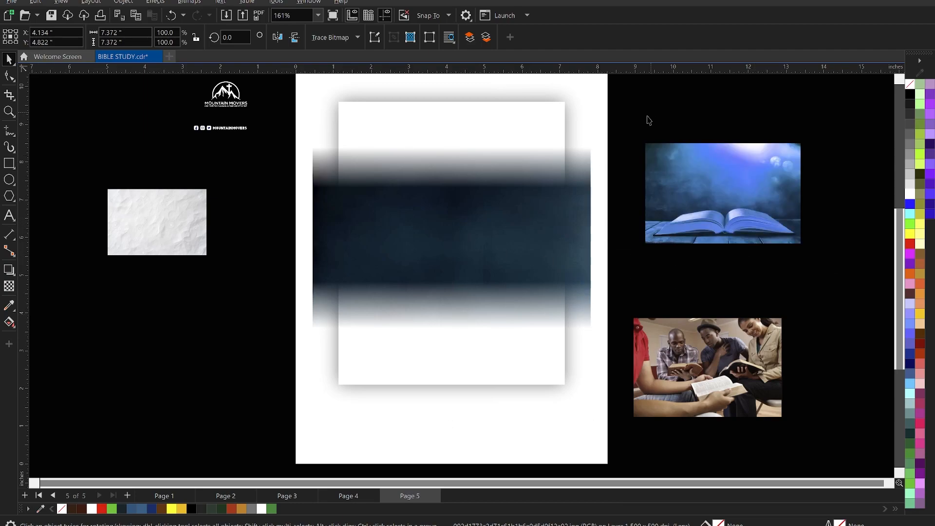
PowerClip the faded dark photo inside the 6 by 7.5 inch rectangle.
left_click(465, 227)
right_click(466, 227)
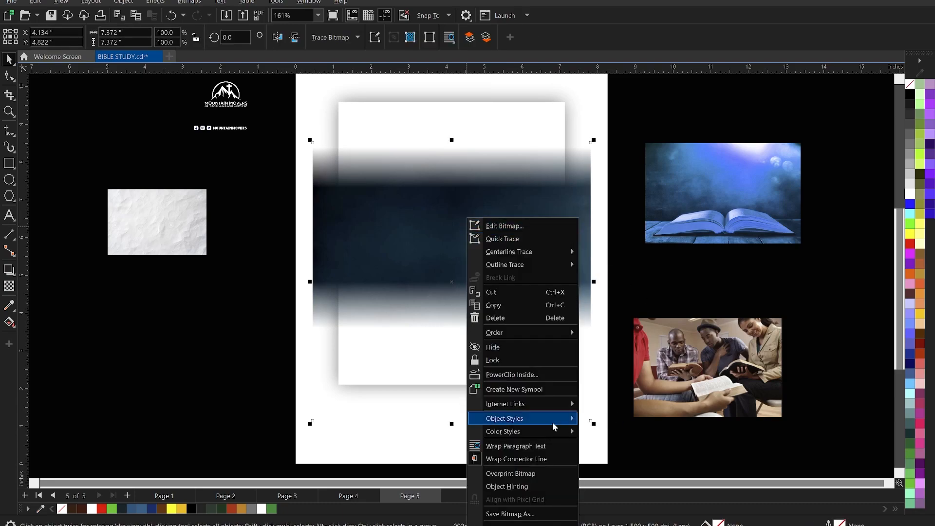
left_click(530, 375)
left_click(457, 170)
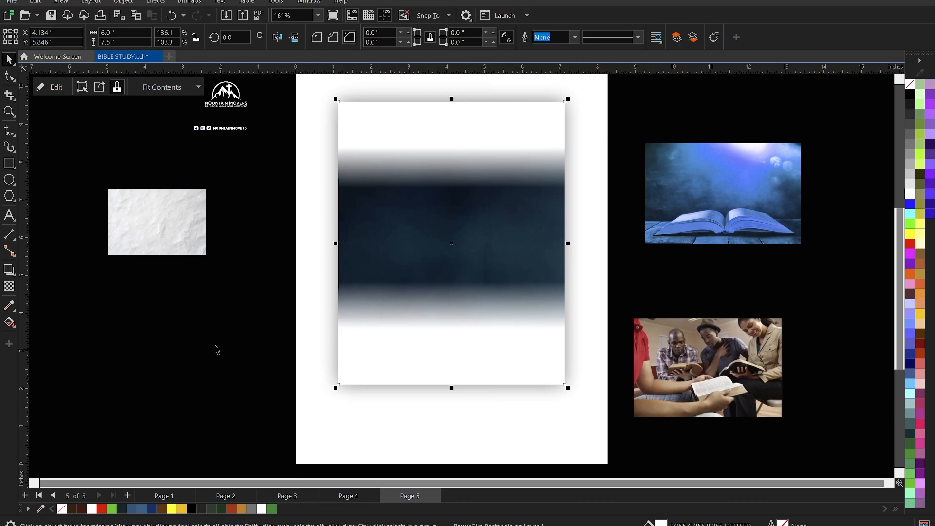
Fill the PowerClip rectangle with the dark blue swatch from the document palette.
left_click(152, 509)
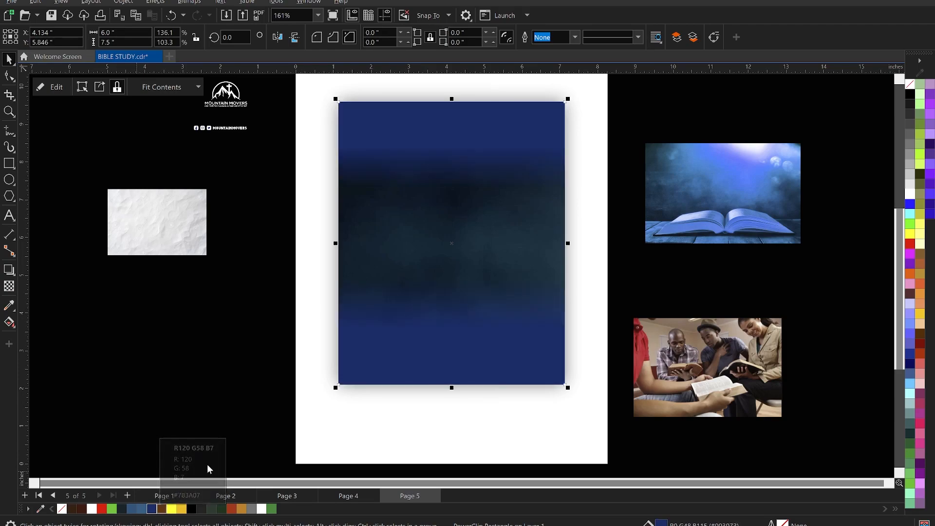
left_click(226, 380)
key("ctrl+z")
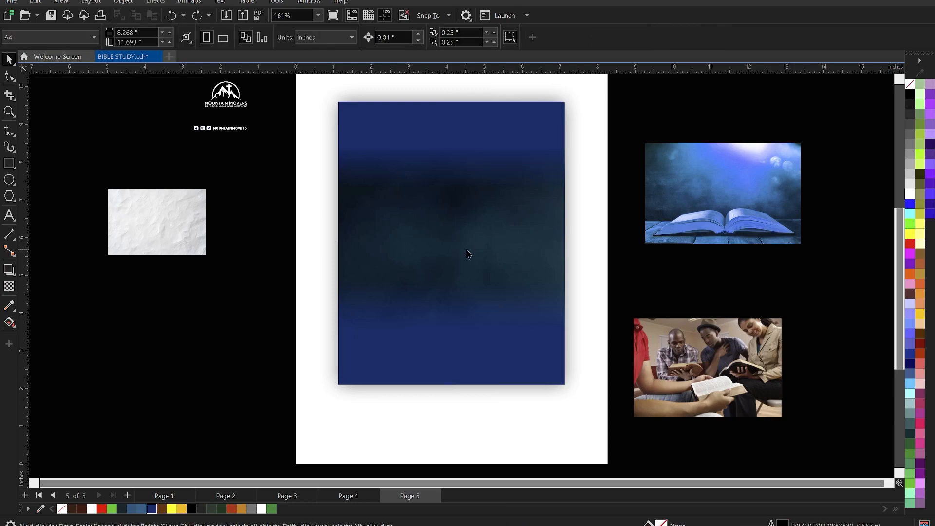
left_click(466, 257)
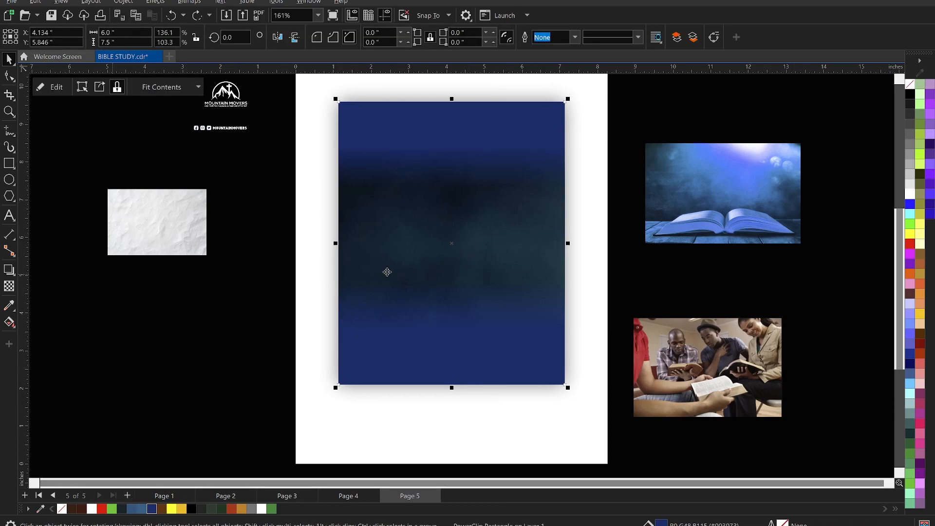
Edit the PowerClip contents and apply Color Balance to the photo with Cyan–Red -16, Magenta–Green 10 and Yellow–Blue 57.
double_click(459, 256)
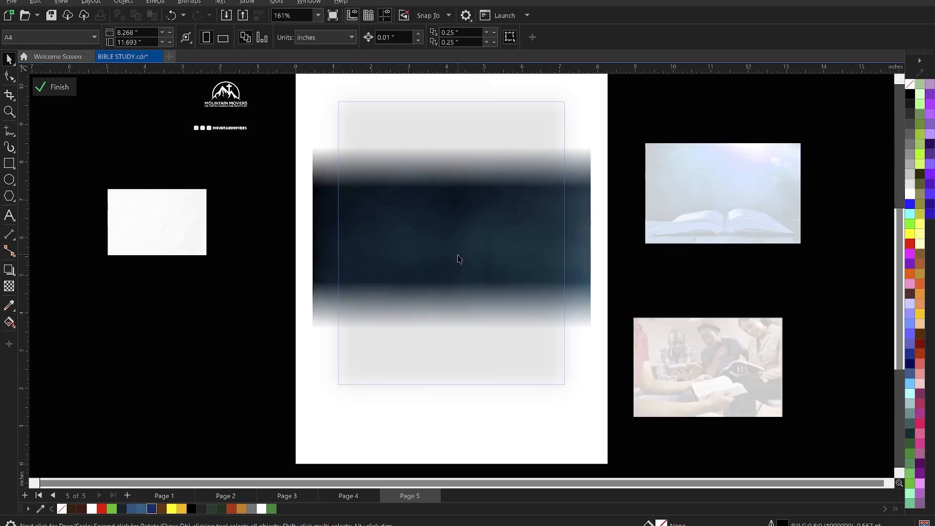
left_click(459, 258)
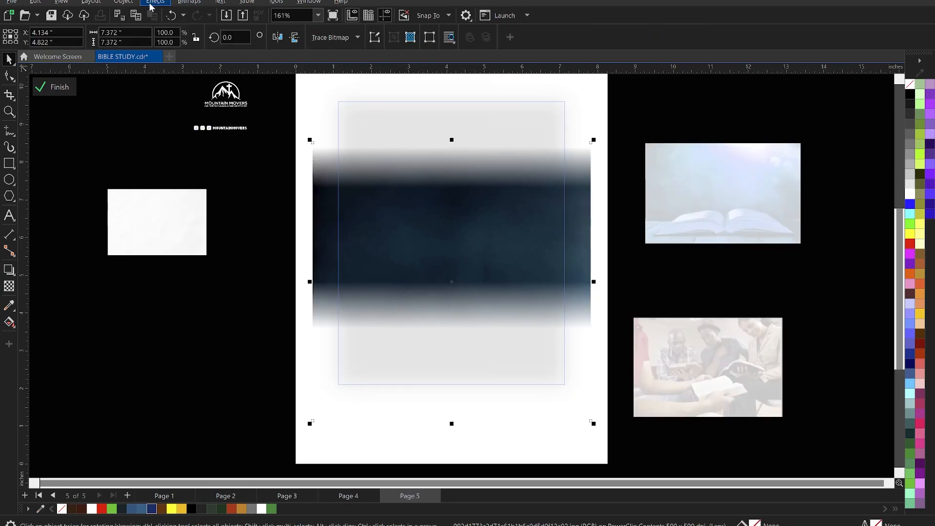
left_click(199, 5)
mouse_move(156, 3)
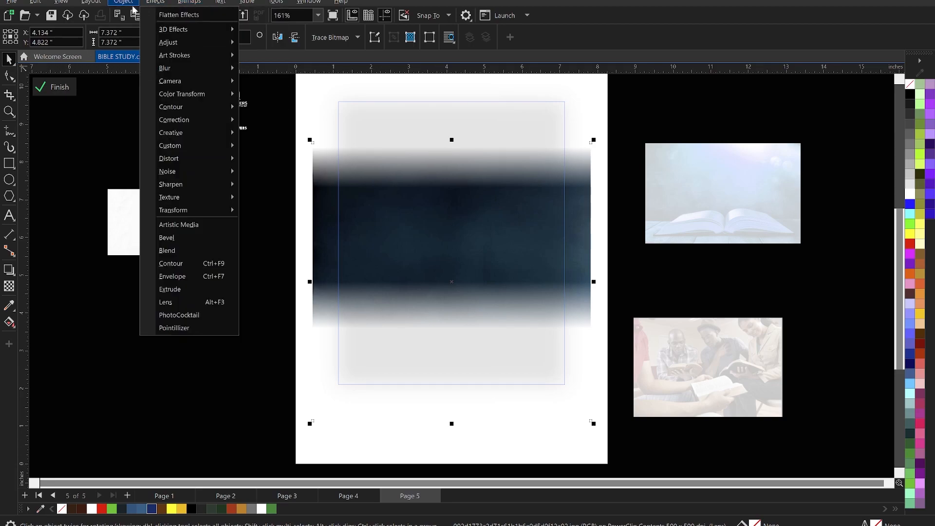
mouse_move(191, 46)
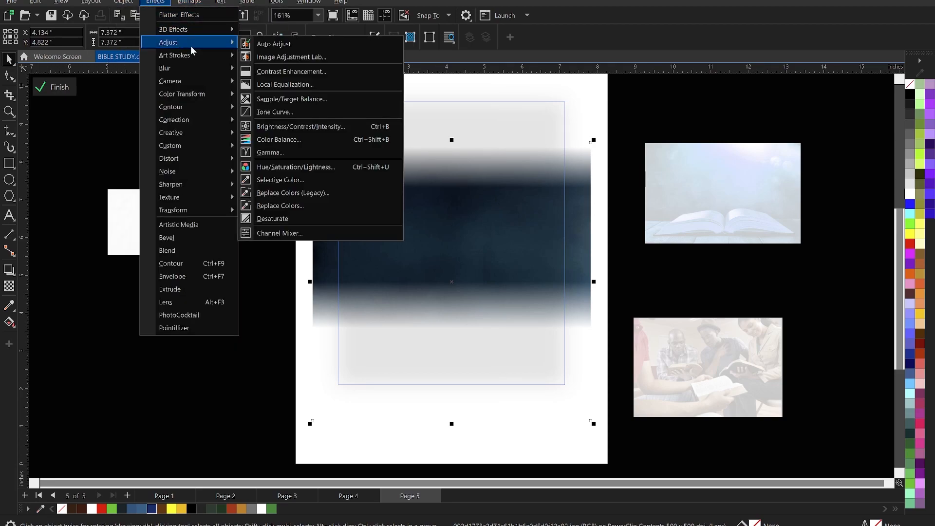
left_click(300, 139)
left_click_drag(446, 158, 657, 136)
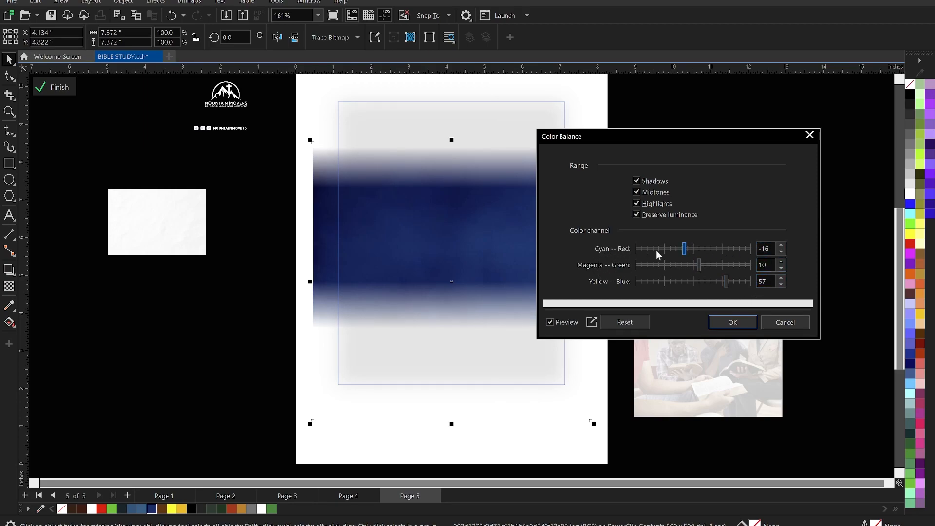
left_click(772, 250)
left_click(758, 284)
left_click_drag(688, 132, 782, 147)
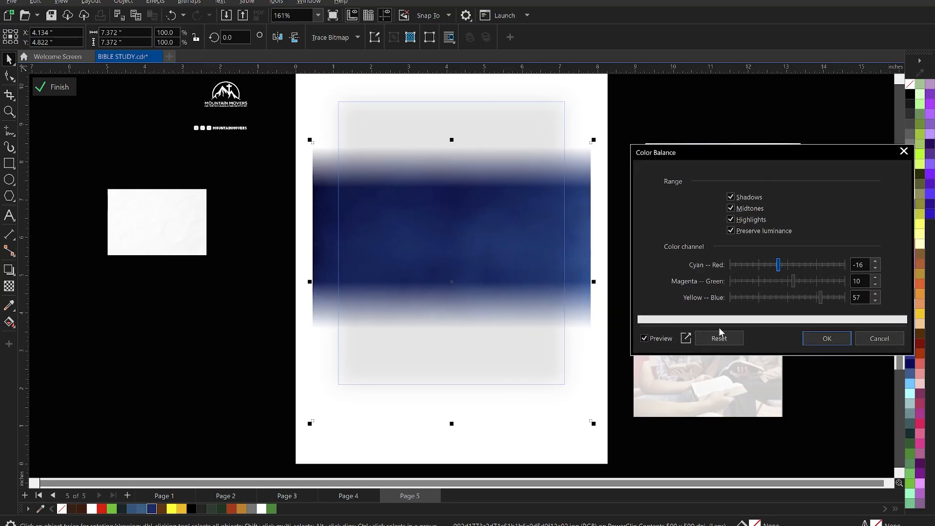
left_click(827, 339)
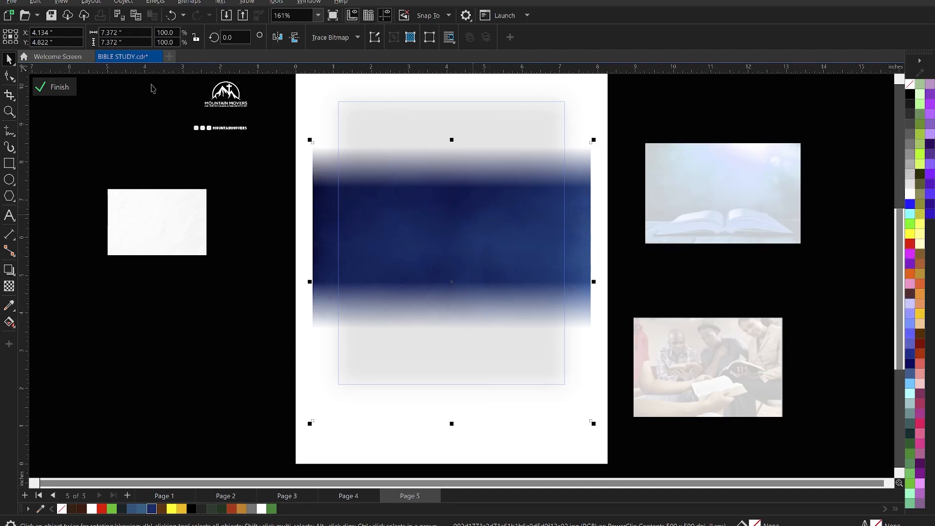
Apply Color Balance to the clipped photo again with Cyan–Red -16, Magenta–Green 10 and Yellow–Blue 64.
left_click(155, 2)
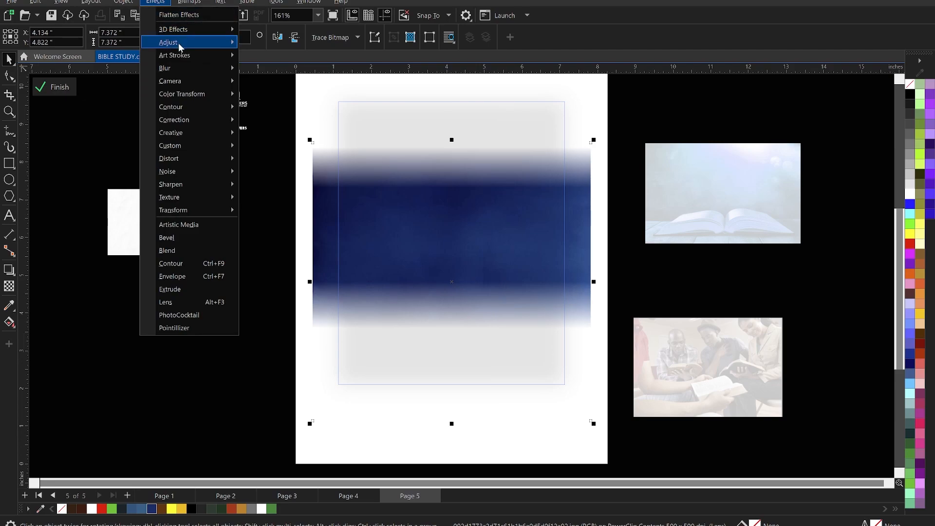
mouse_move(180, 46)
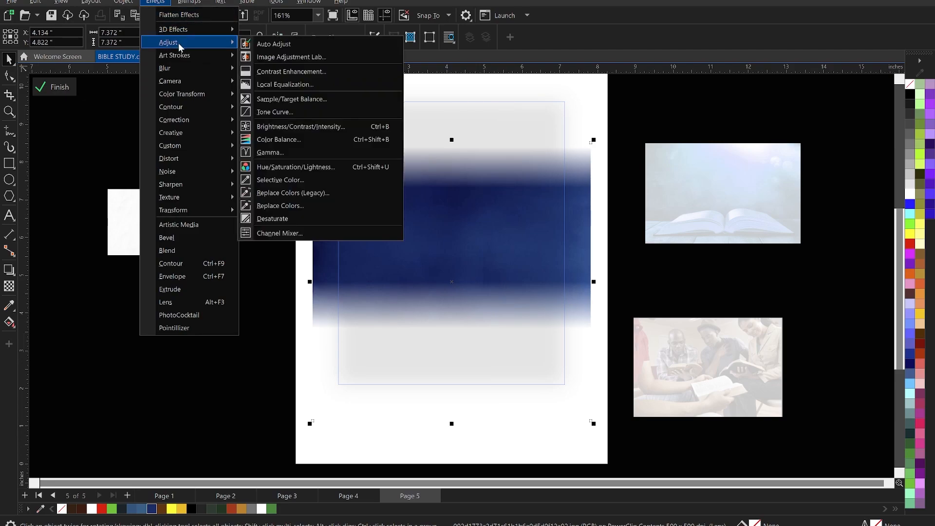
left_click(279, 141)
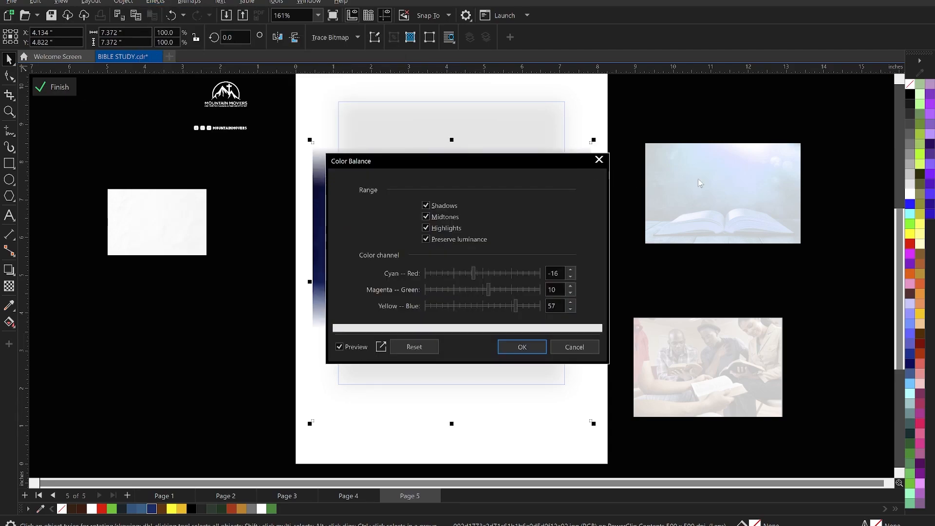
left_click_drag(414, 165, 677, 168)
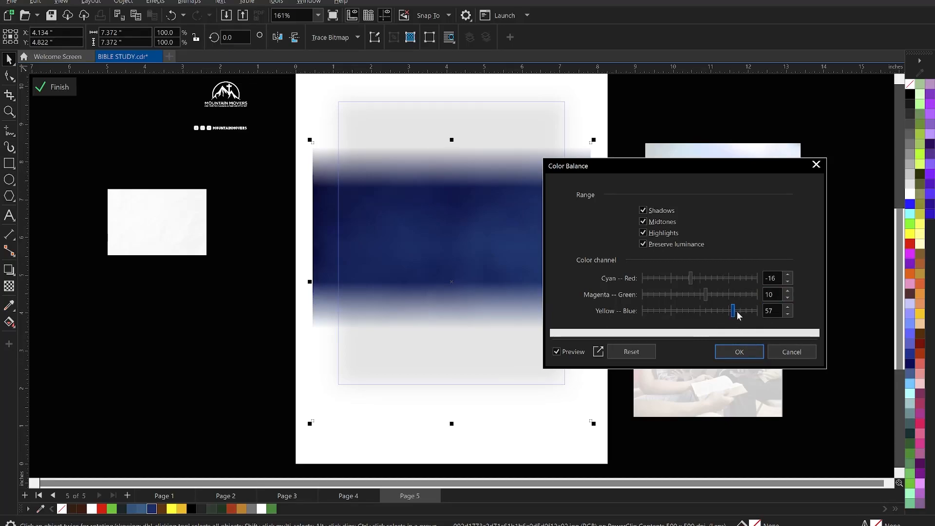
left_click_drag(734, 312, 737, 312)
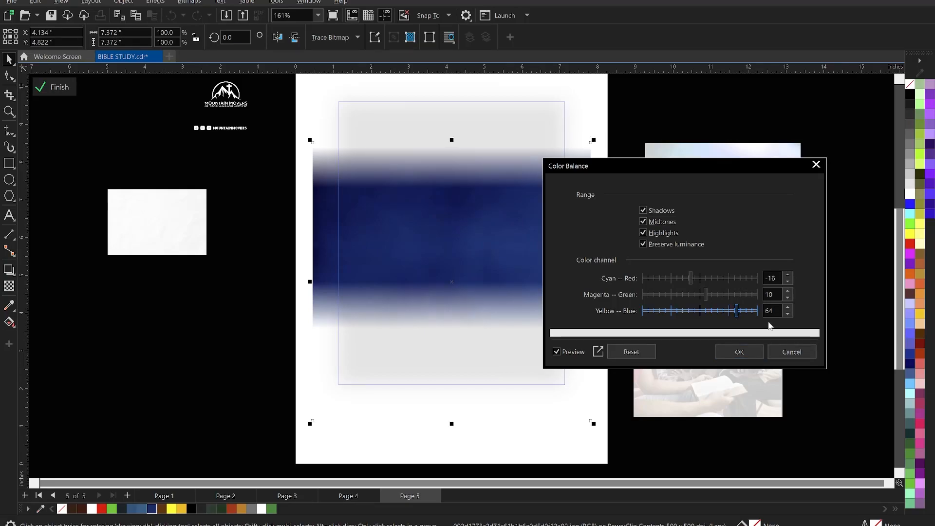
left_click(739, 352)
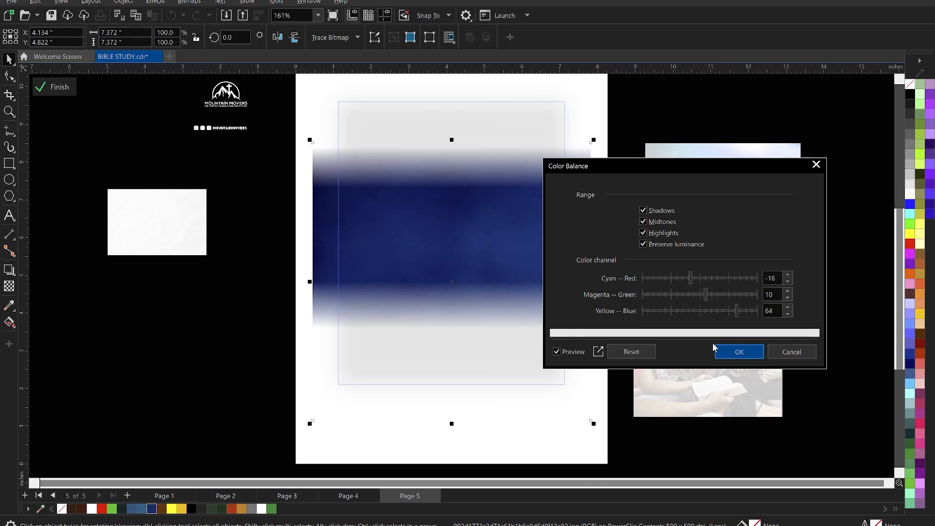
Finish editing the PowerClip contents and inspect the blue textured background on the artboard.
left_click(253, 305, "ctrl")
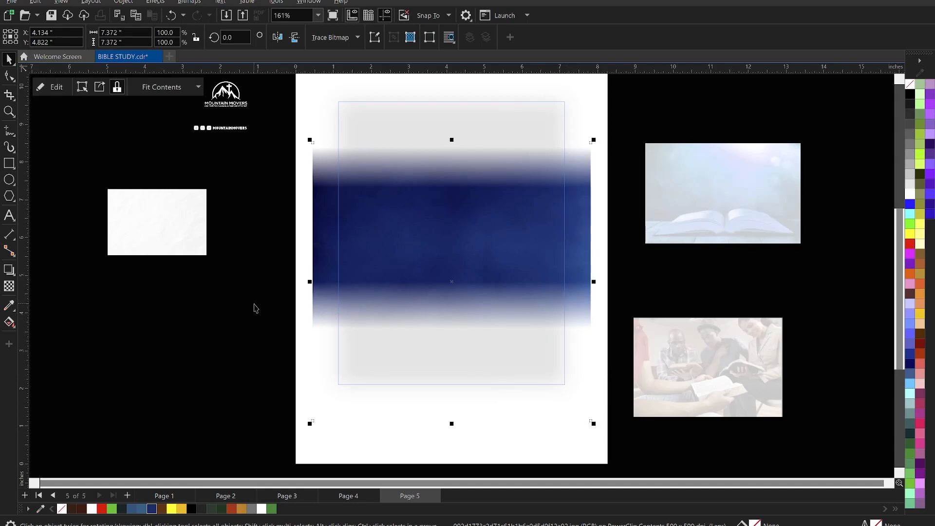
left_click(242, 309)
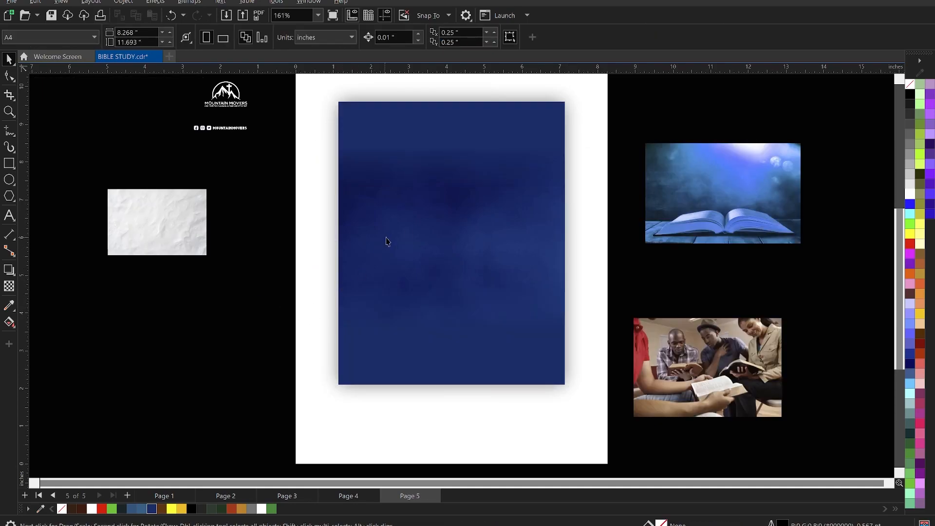
left_click(420, 225)
scroll(426, 190, "up", 2)
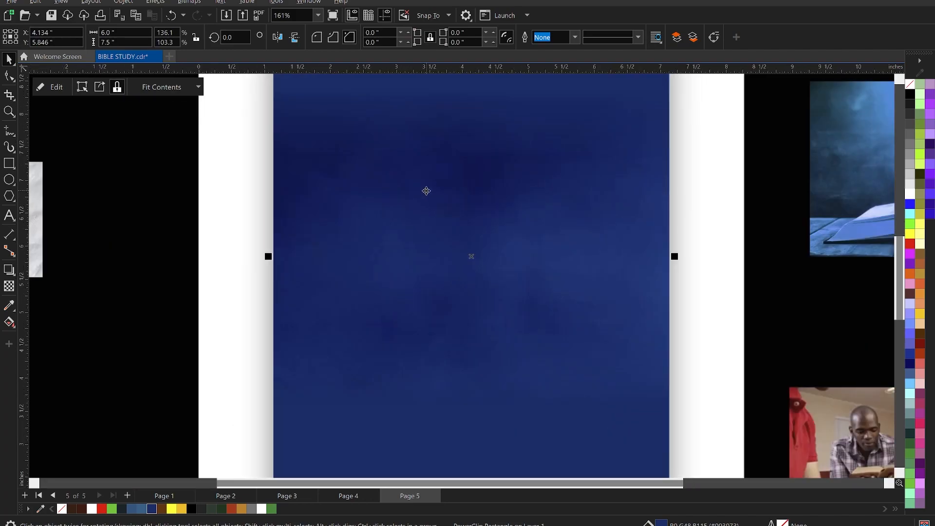
scroll(426, 190, "down", 3)
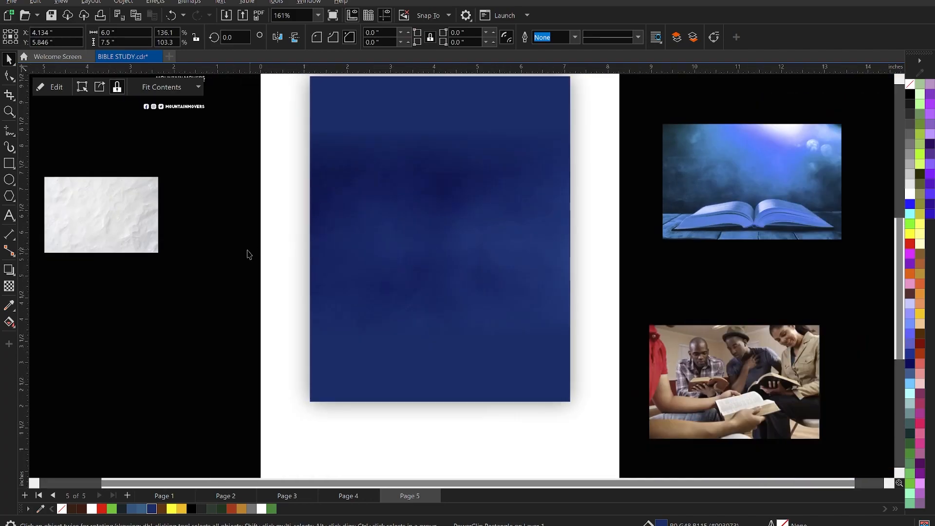
left_click(215, 268)
scroll(459, 267, "down", 1)
scroll(380, 237, "down", 1)
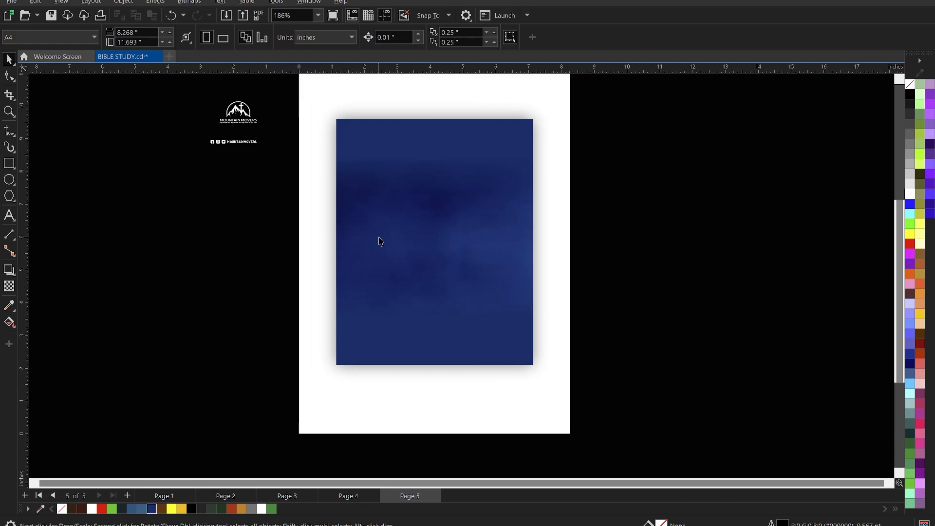
Move the open-book image onto the blue rectangle and enlarge it proportionally to about 6.05 by 3.91 inches.
left_click(379, 237)
left_click(688, 213)
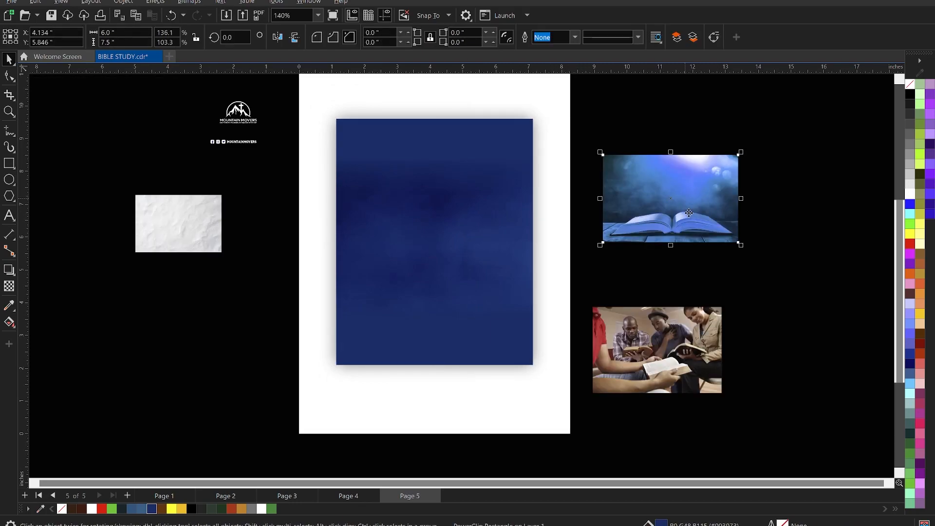
left_click_drag(689, 212, 446, 309)
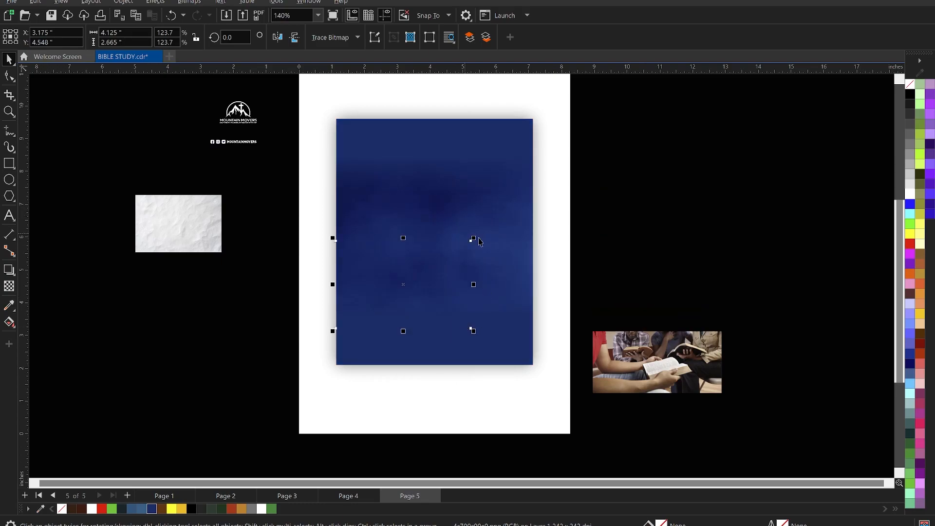
left_click_drag(476, 336, 521, 380)
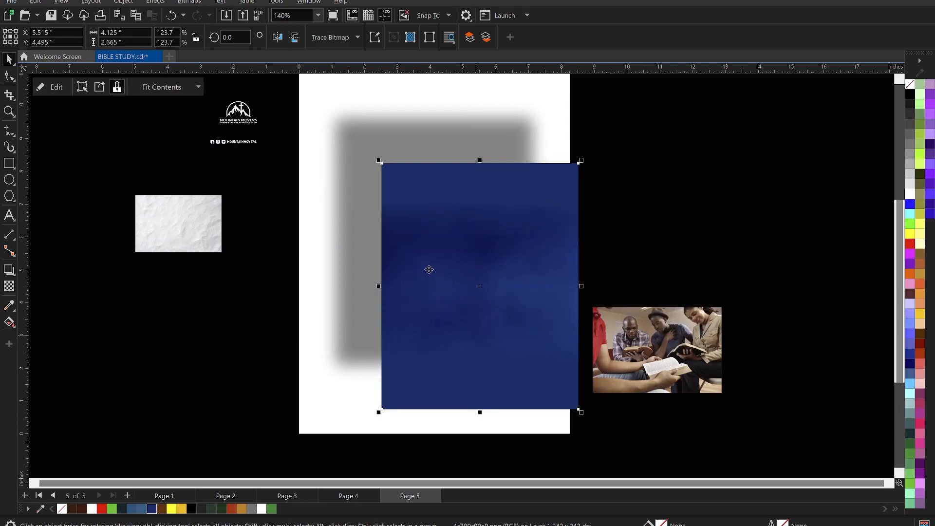
key("ctrl+z")
left_click_drag(474, 330, 539, 373)
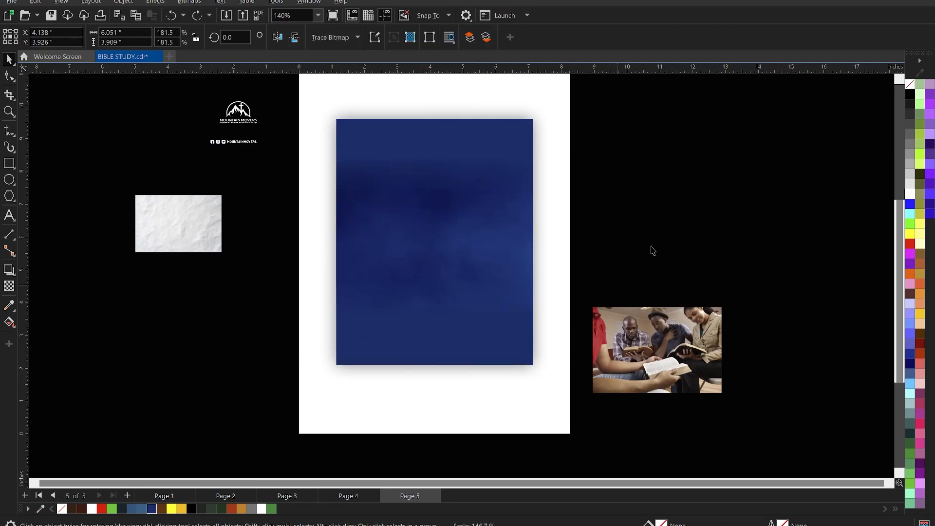
Move the open-book image up to the middle of the rectangle and enlarge it to about 6.36 by 4.11 inches.
left_click(673, 194)
left_click(473, 299)
left_click_drag(474, 299, 477, 253)
left_click_drag(438, 280, 436, 286)
left_click_drag(536, 330, 541, 336)
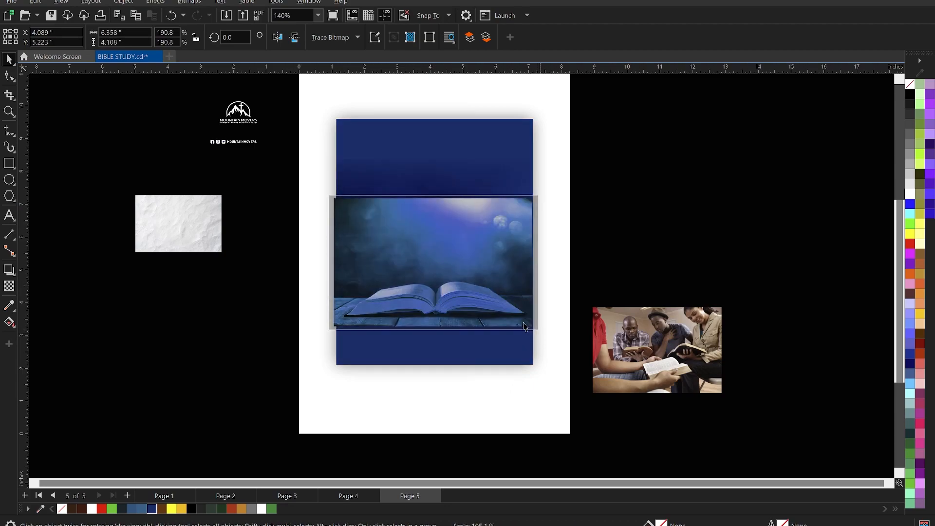
Apply a vertical linear transparency to the book image so its upper part fades into the blue background.
left_click(9, 286)
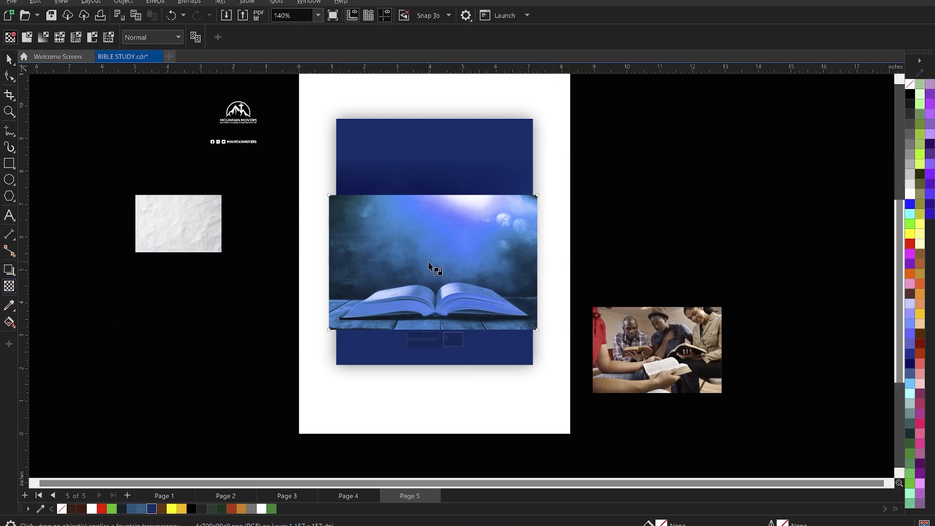
left_click_drag(427, 263, 427, 215)
left_click_drag(427, 263, 427, 287)
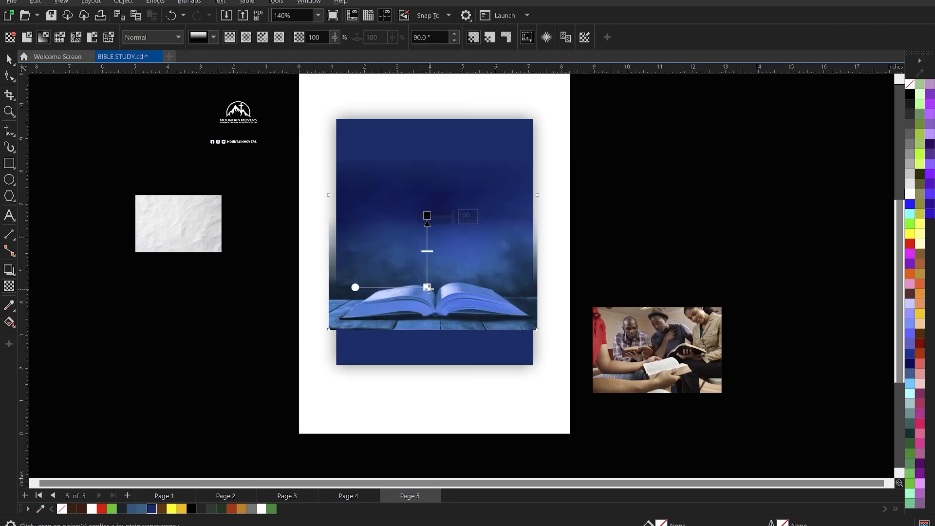
Lower both ends of the book image's transparency so the fade starts near the book's base and ends above its pages.
left_click(427, 287)
left_click_drag(427, 219, 427, 240)
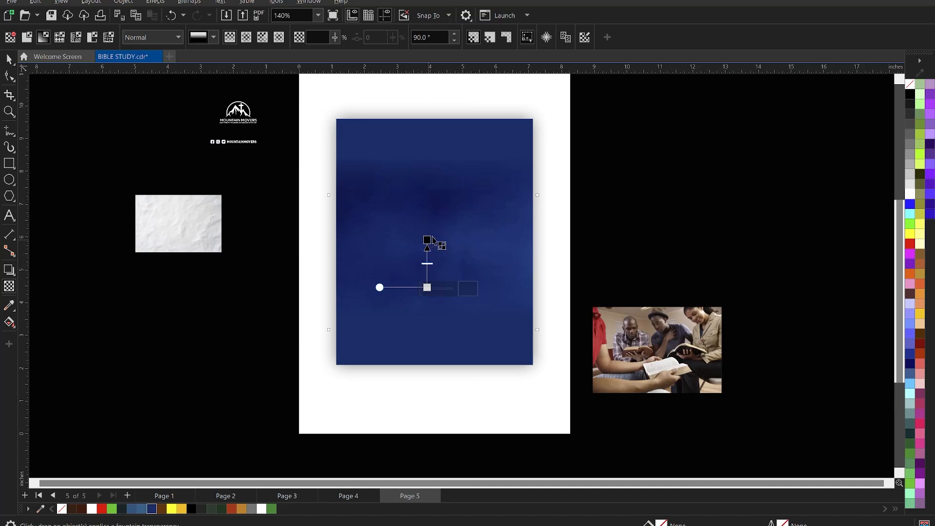
left_click(427, 240)
left_click_drag(427, 287, 427, 303)
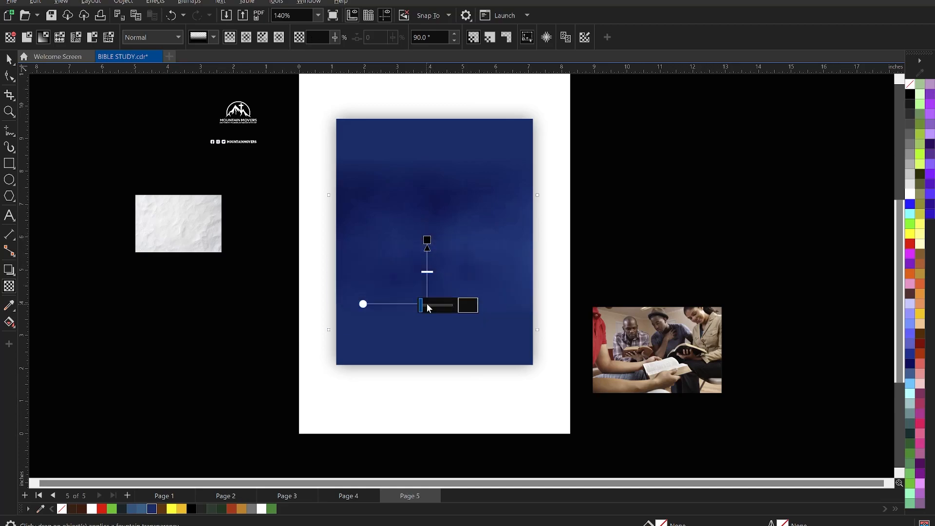
left_click(427, 240)
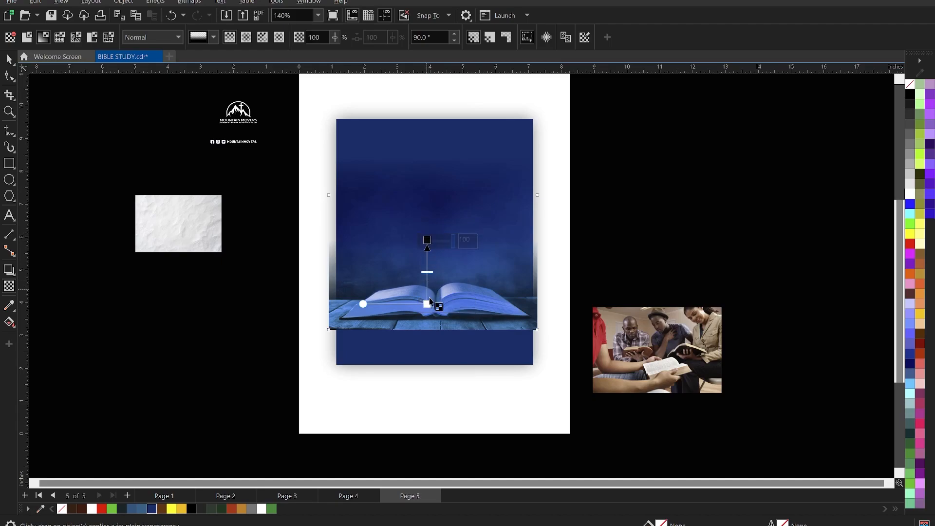
left_click_drag(427, 305, 428, 312)
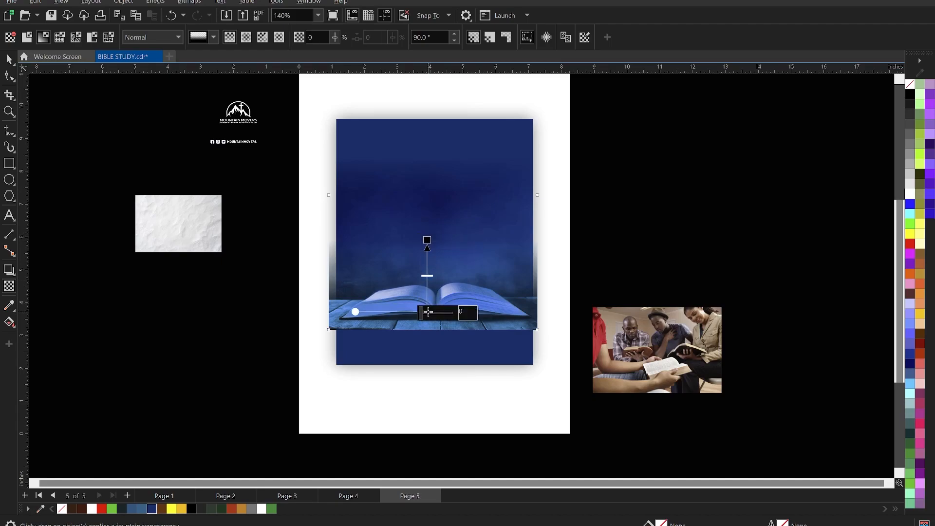
key("space")
left_click(651, 201)
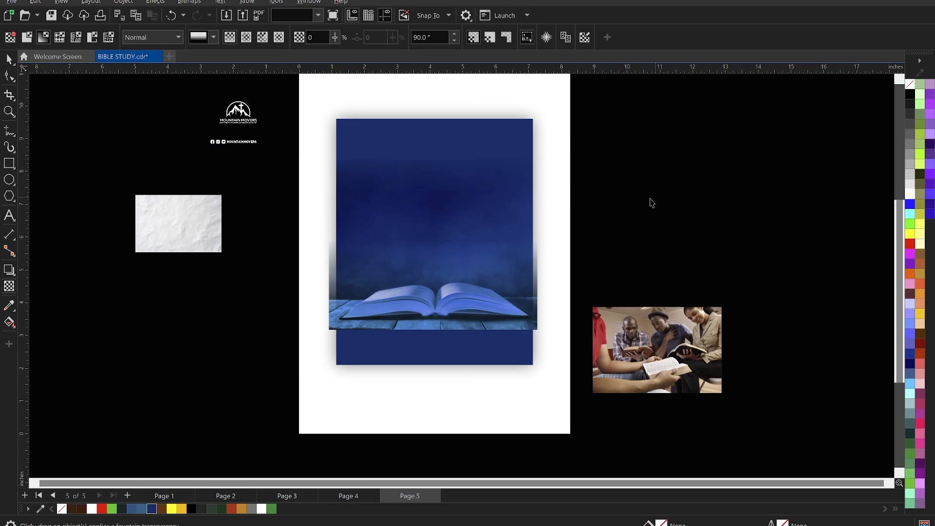
Duplicate the faded book image in place by copying and pasting it.
left_click(490, 296)
scroll(458, 339, "up", 2)
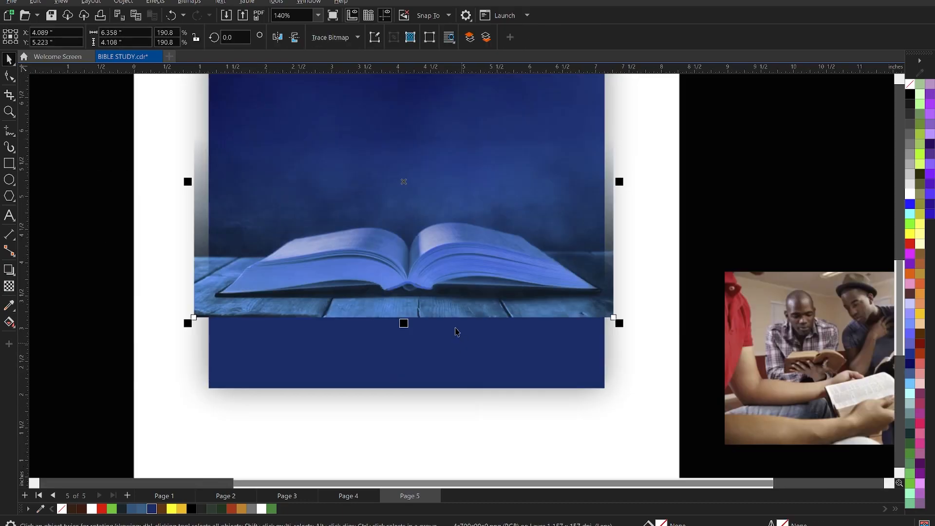
scroll(424, 286, "up", 1)
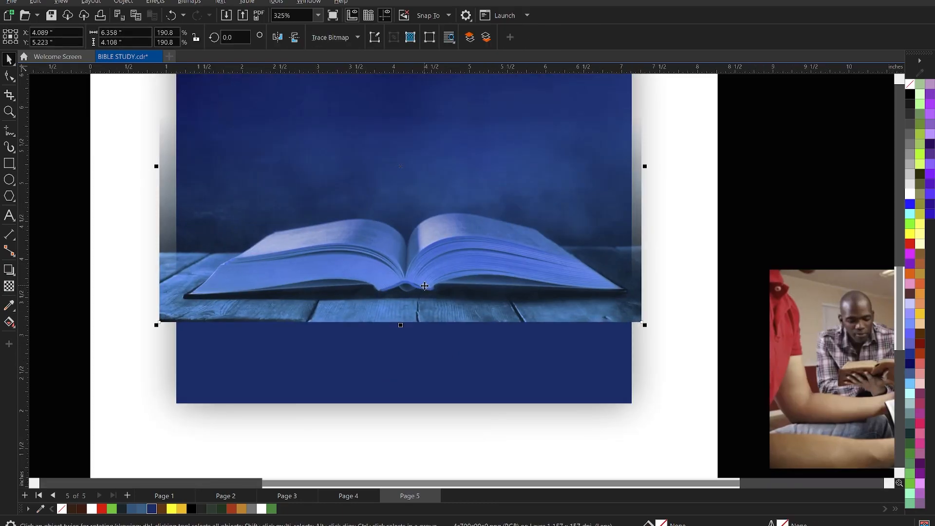
key("ctrl+c")
key("Delete")
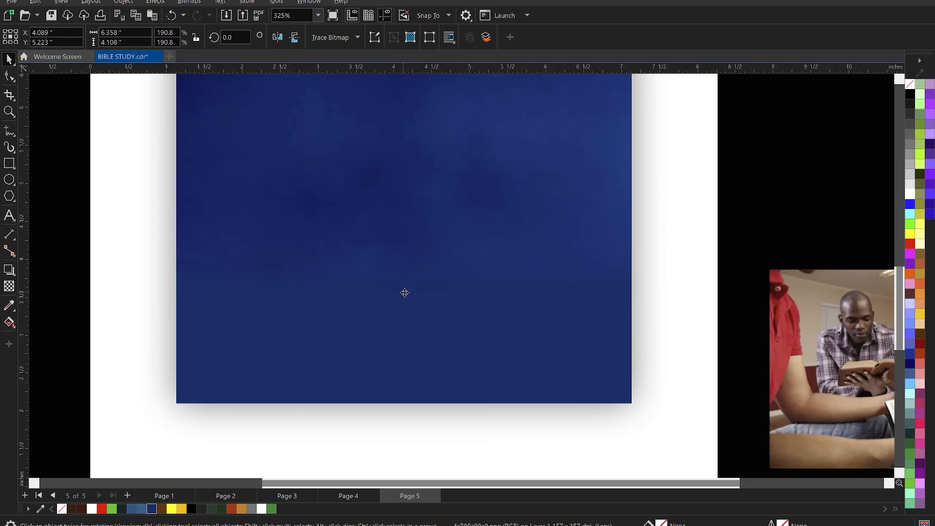
key("ctrl+v")
scroll(409, 306, "down", 1)
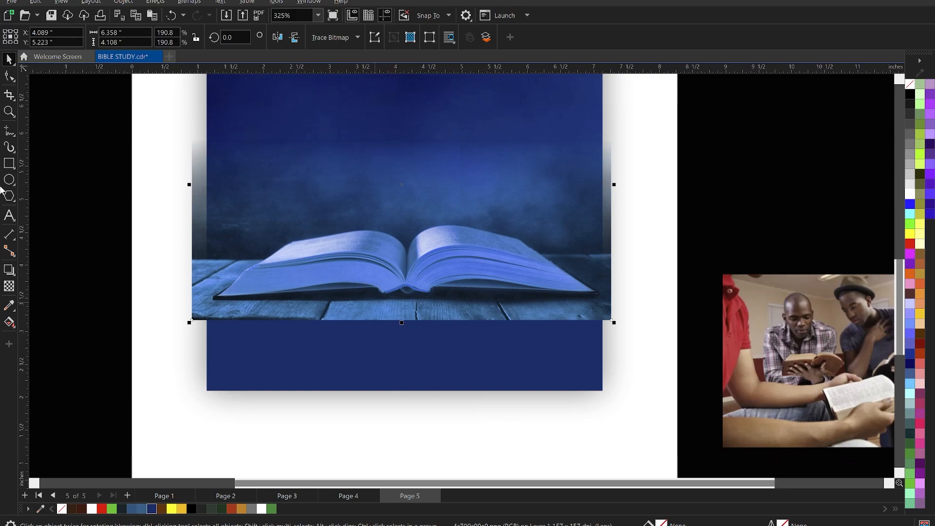
Crop the duplicate book image to the wooden table strip below the book, about 6.358 by 0.238 inches.
left_click(9, 95)
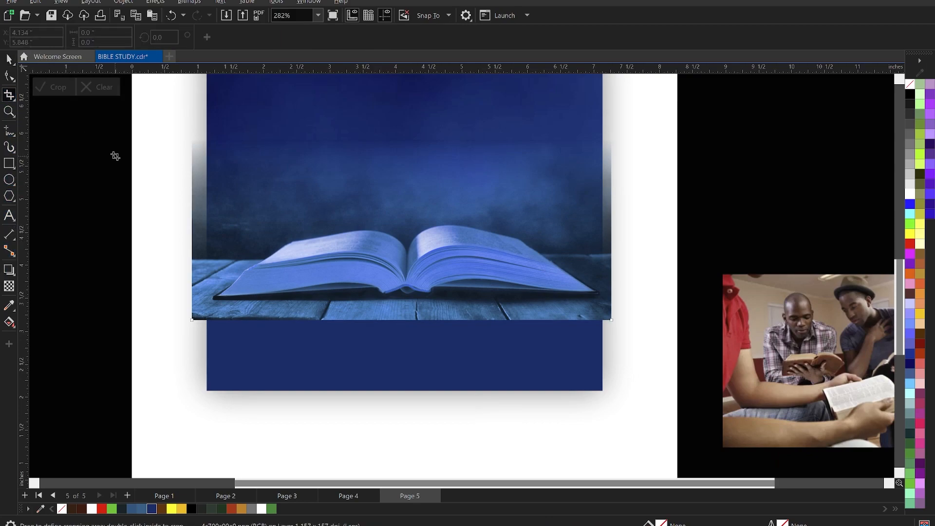
scroll(288, 321, "up", 2)
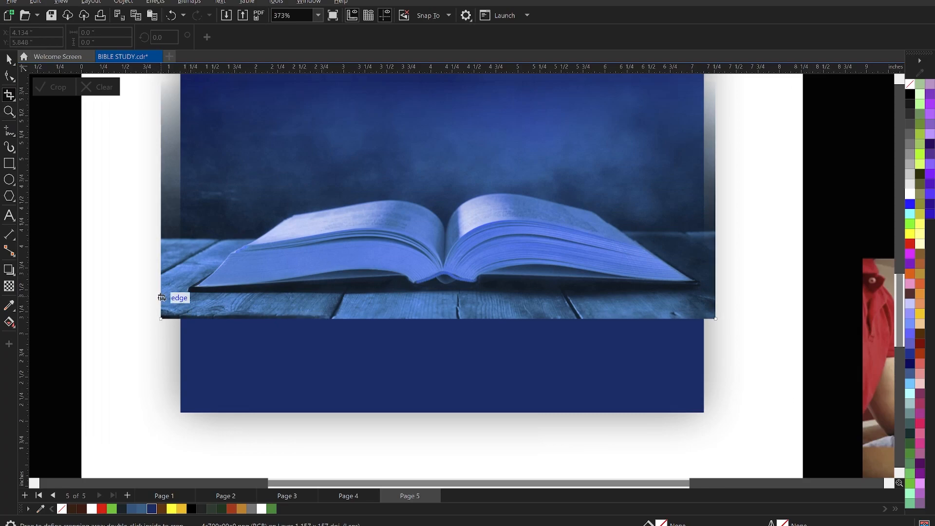
left_click_drag(161, 298, 713, 308)
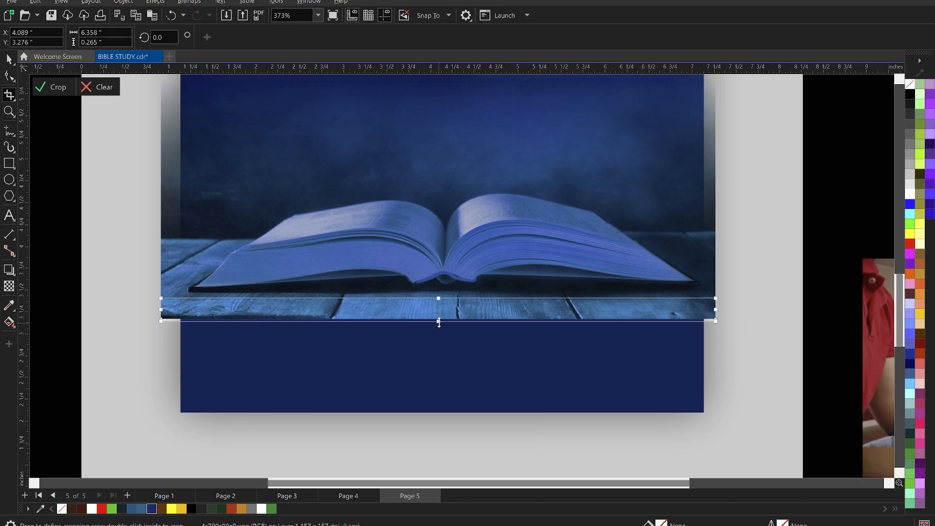
left_click_drag(439, 321, 439, 319)
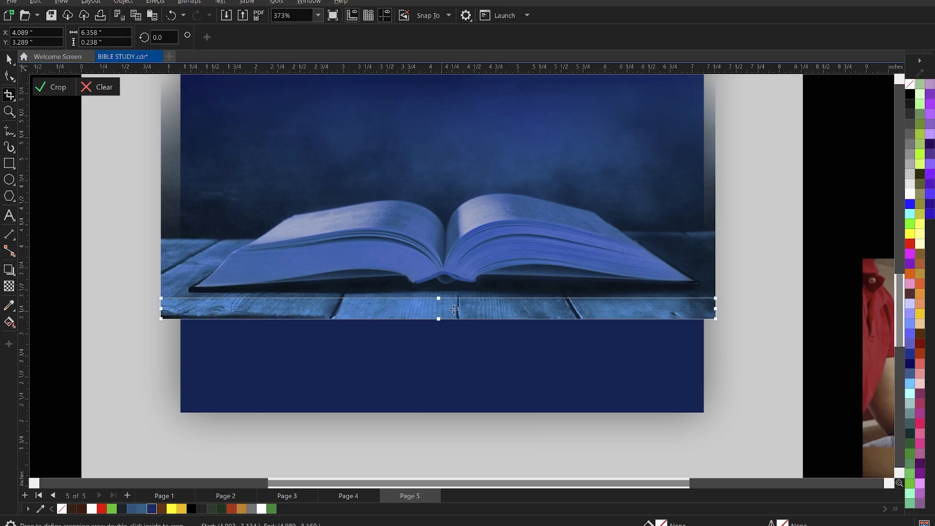
double_click(455, 306)
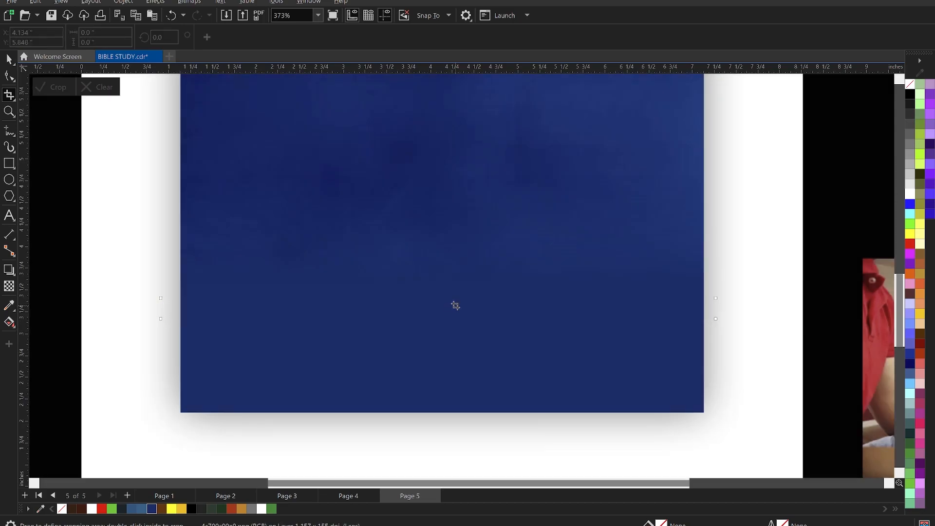
Stretch the wood strip to about 1.45 inches high, past the rectangle's bottom edge, and fade its upper edge with a linear transparency.
left_click_drag(459, 312, 417, 427)
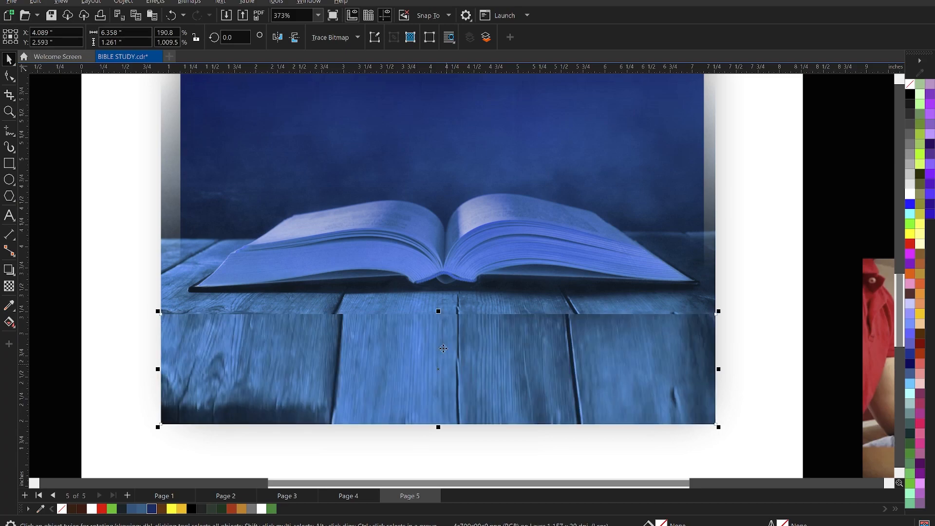
left_click_drag(437, 314, 439, 298)
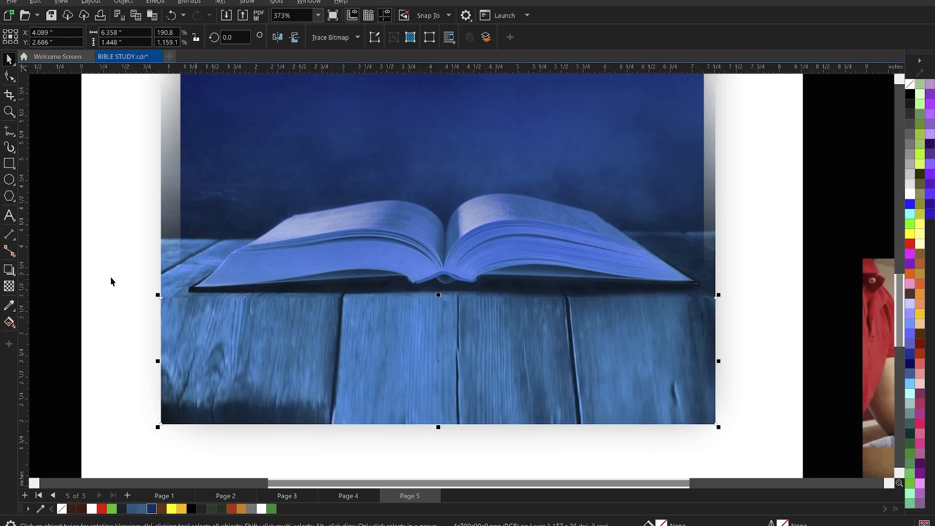
left_click(9, 286)
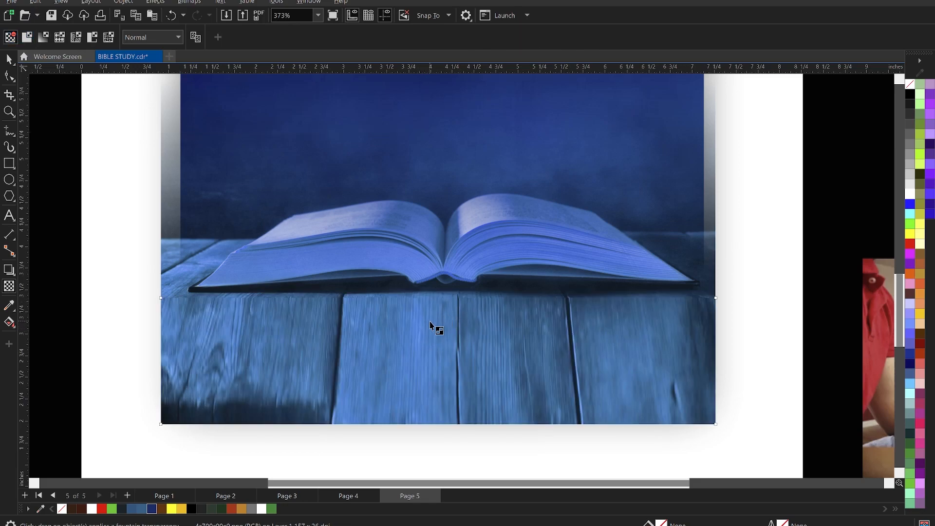
left_click_drag(430, 311, 427, 332)
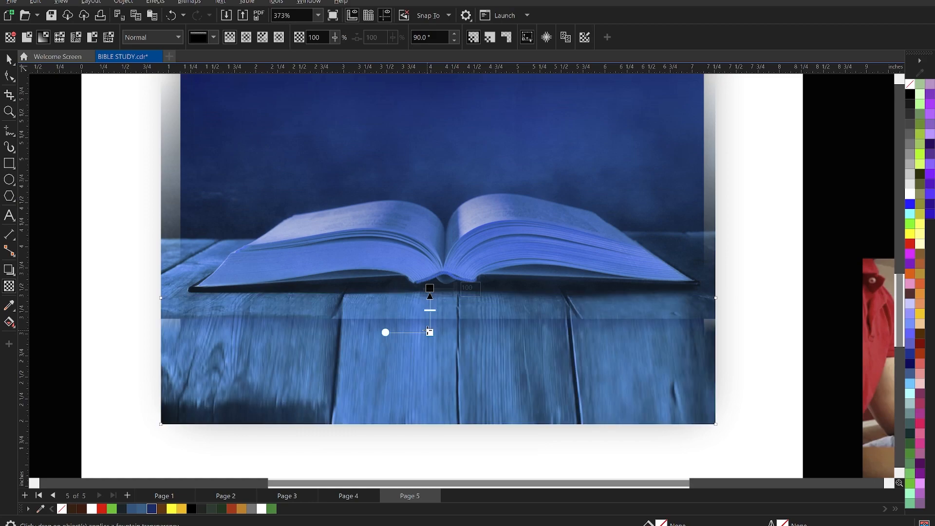
key("space")
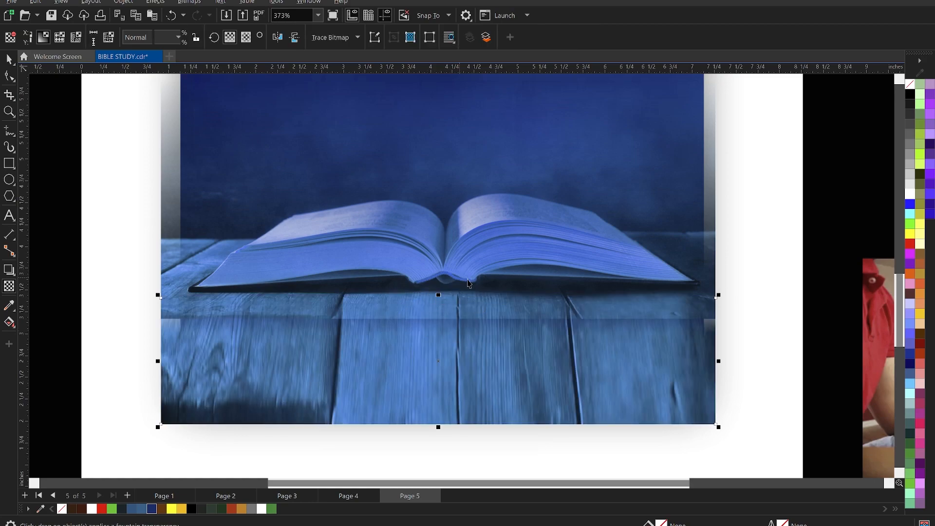
Stretch the wood strip upward to about 1.63 inches high and shorten its transparency fade to blend it beneath the book.
left_click_drag(437, 295, 439, 270)
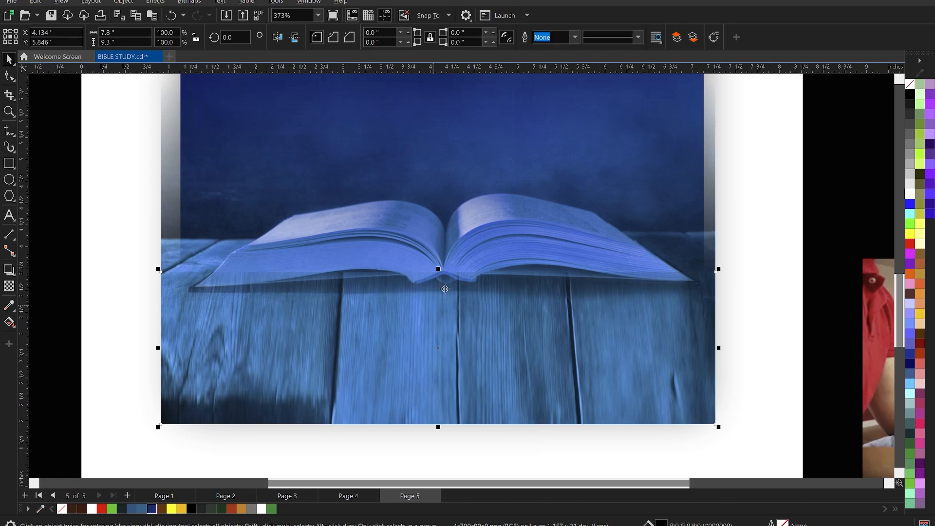
left_click_drag(439, 270, 438, 280)
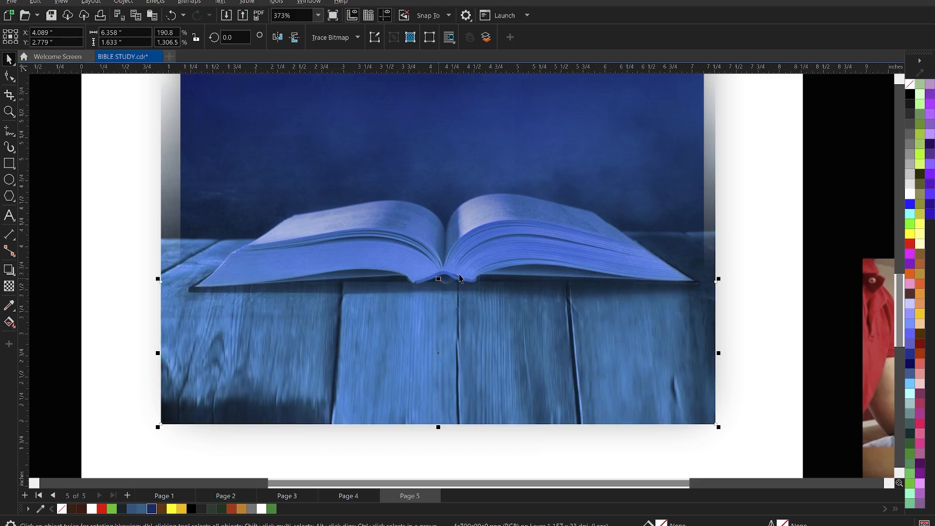
key("t")
left_click_drag(429, 320, 429, 313)
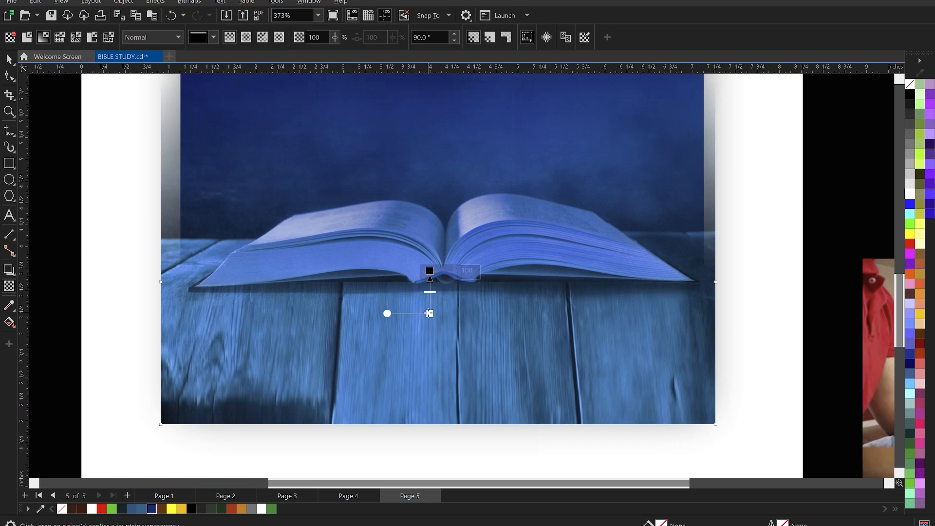
key("space")
left_click(788, 184)
scroll(577, 304, "down", 1)
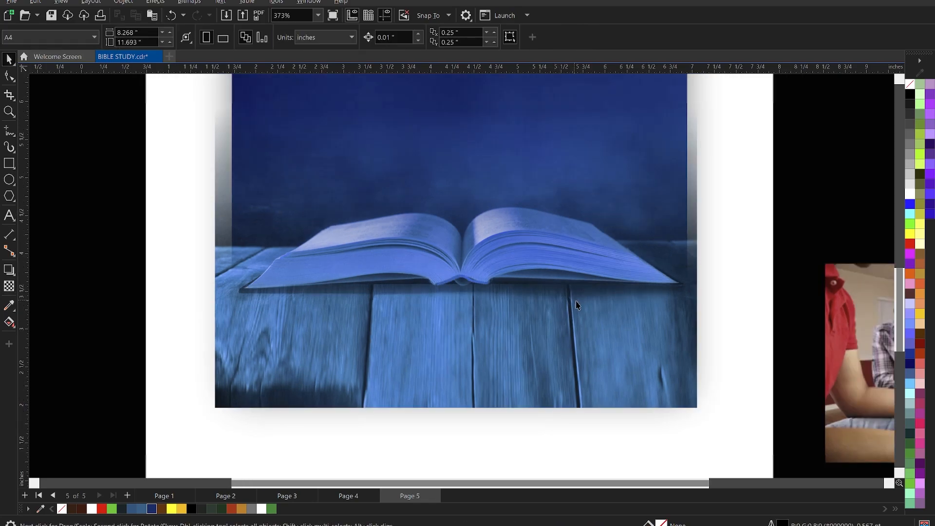
PowerClip the book image and the faded wood strip together inside the dark blue flyer rectangle.
left_click(526, 297)
left_click(530, 249, "shift")
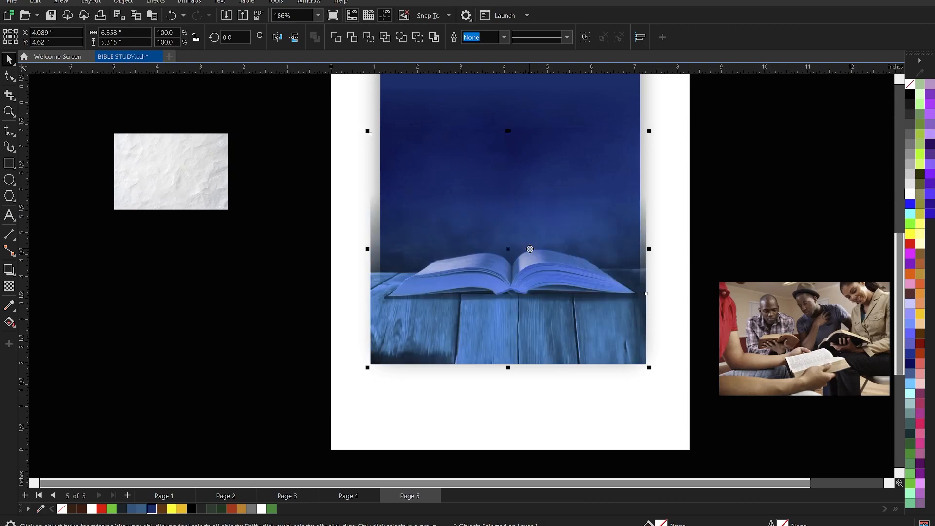
right_click(530, 249)
left_click(575, 376)
left_click(494, 108)
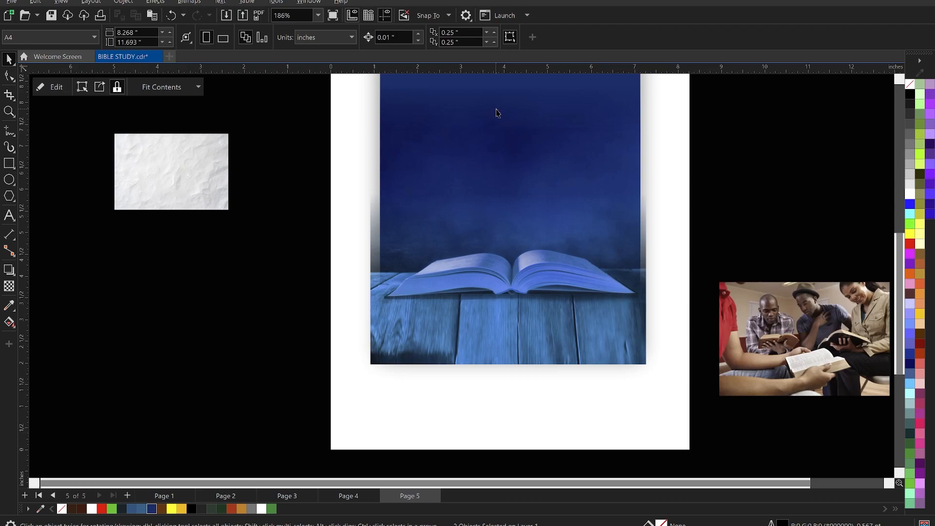
scroll(526, 272, "down", 2)
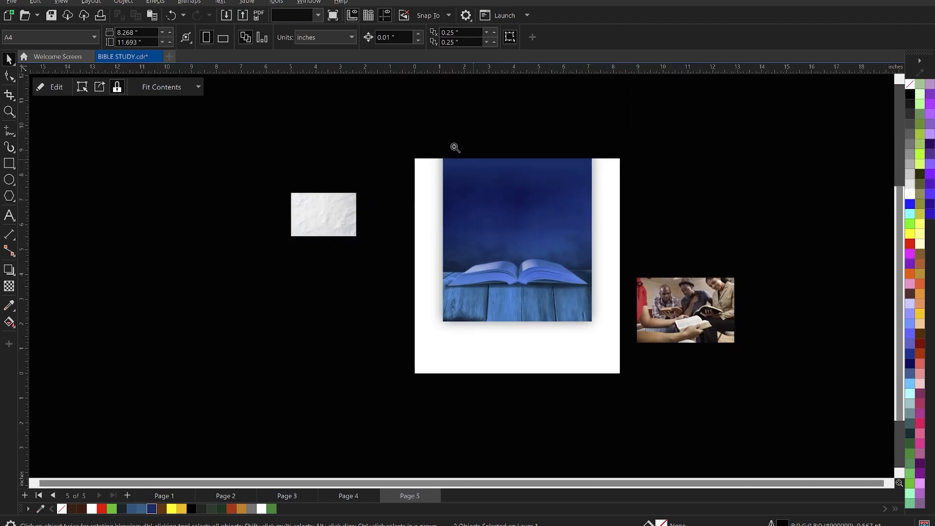
key("z")
left_click_drag(435, 129, 605, 336)
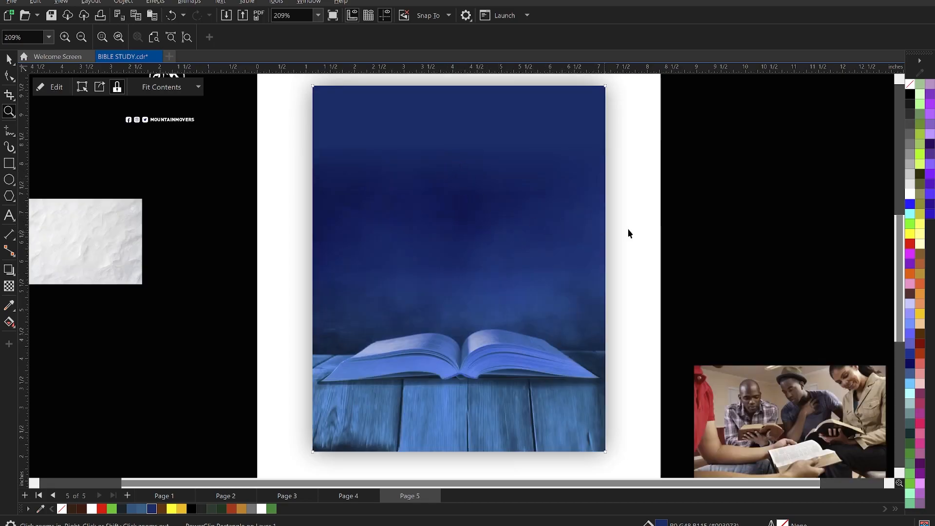
key("space")
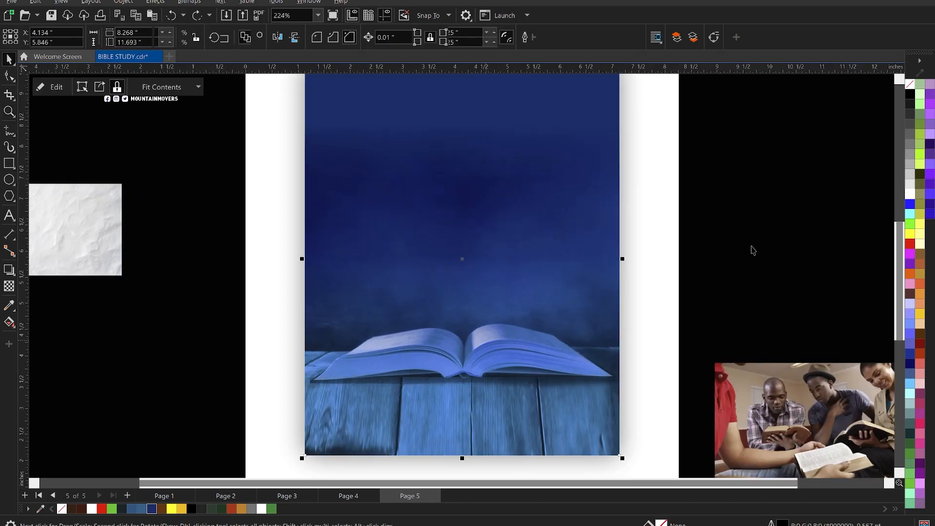
left_click(752, 249)
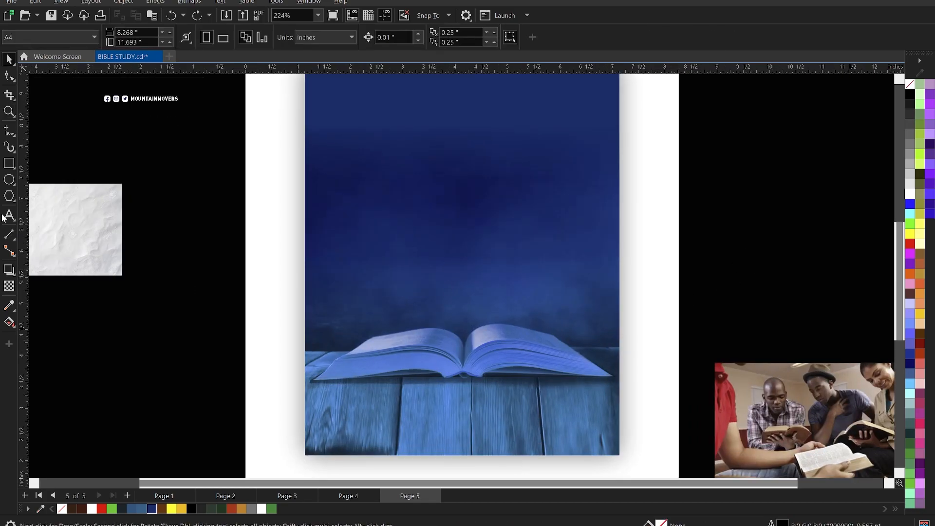
Draw a rectangle about 5.97 by 1.26 inches over the wooden table, fill it muted blue and remove its outline.
left_click(9, 164)
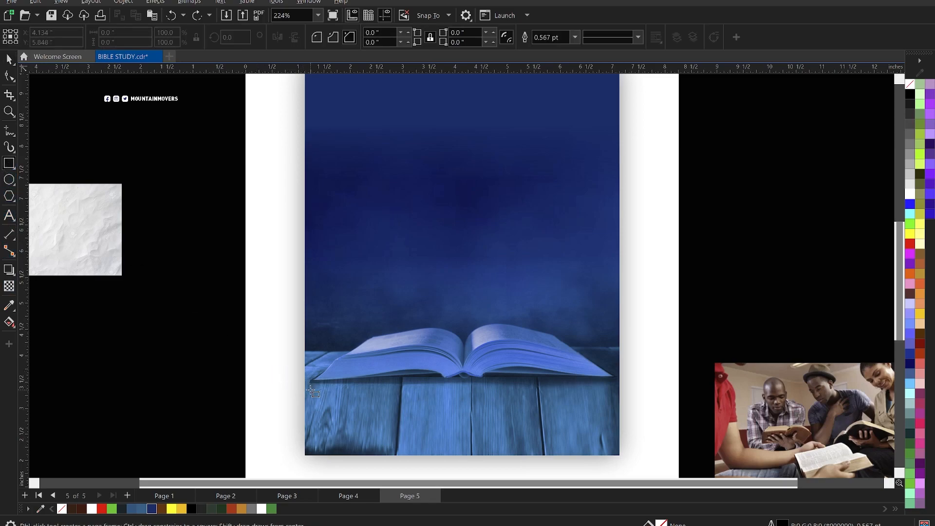
left_click_drag(306, 388, 619, 456)
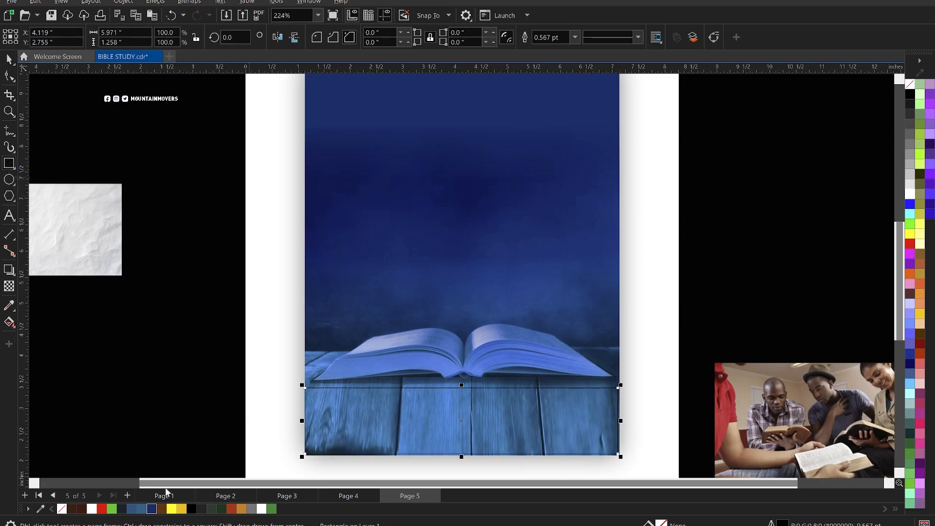
left_click(132, 509)
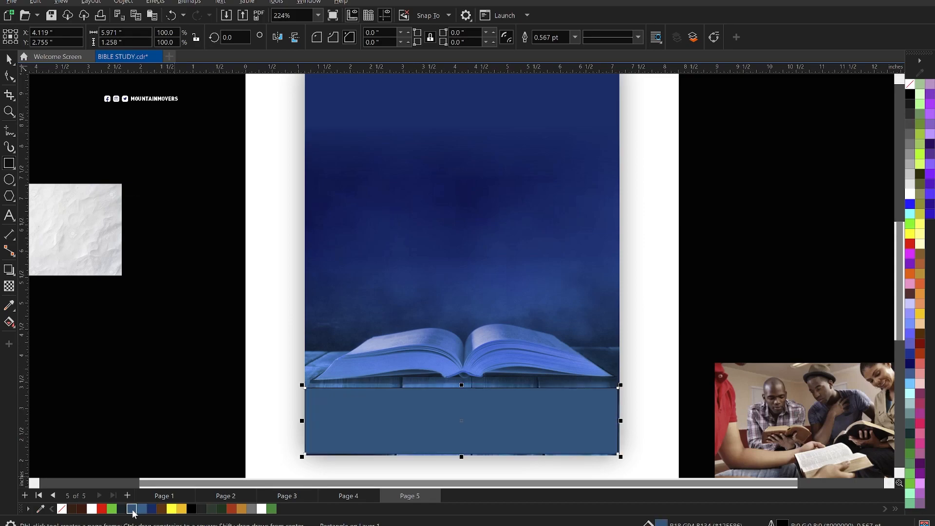
left_click(7, 59)
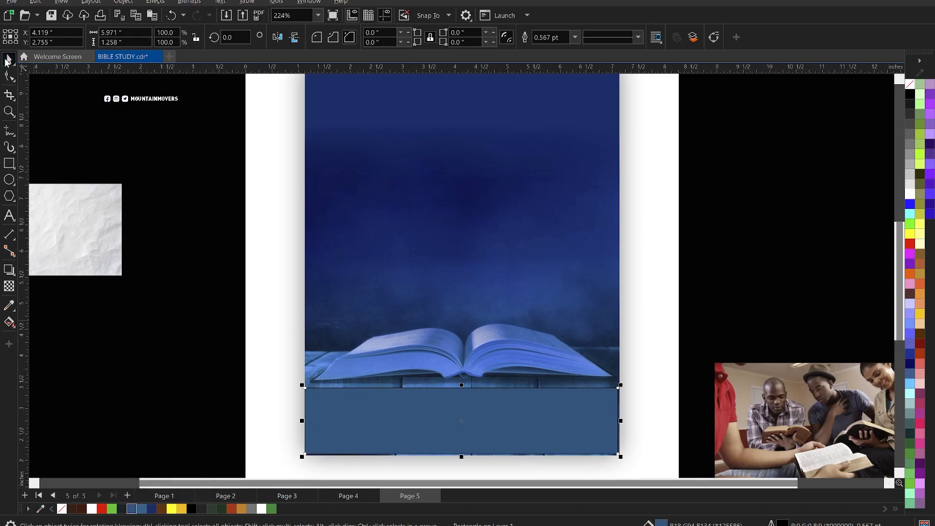
right_click(62, 507)
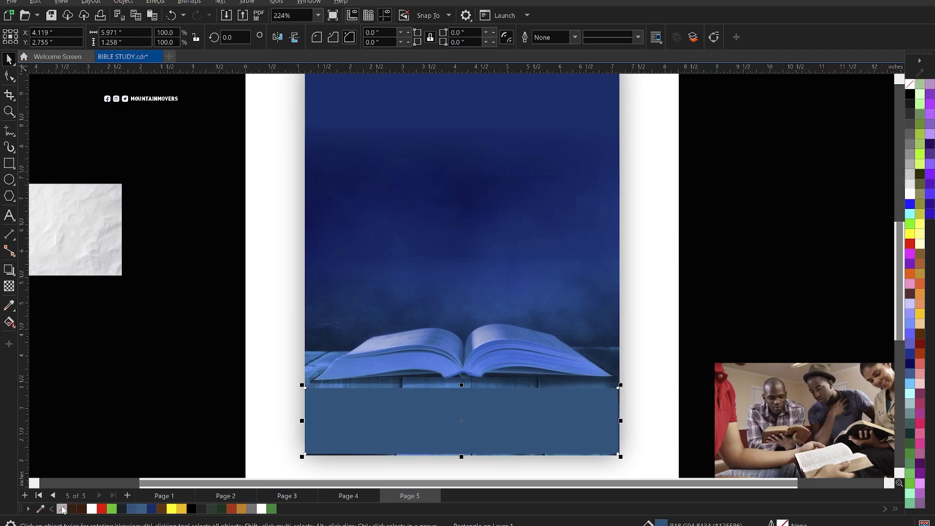
Fade the muted blue rectangle's upper edge with a linear transparency and stretch it upward to about 1.66 inches high.
left_click(9, 286)
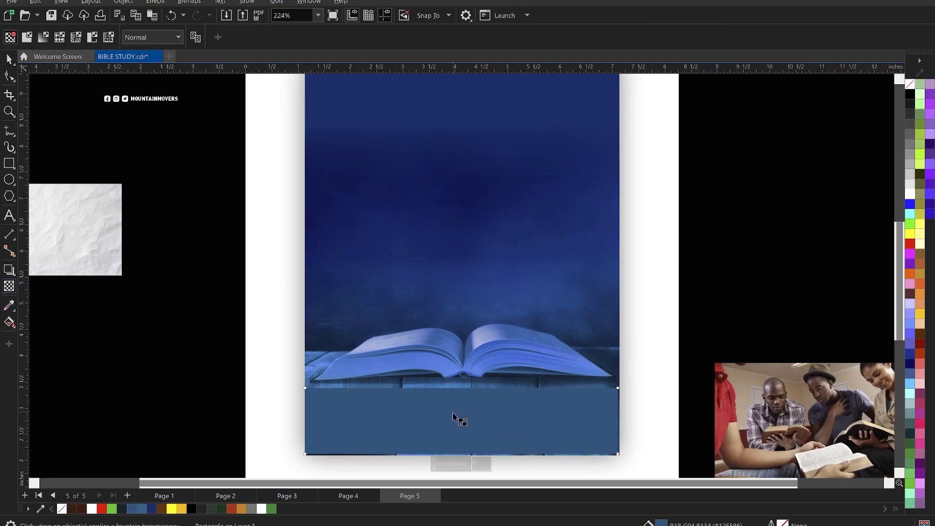
left_click_drag(461, 420, 455, 365)
key("space")
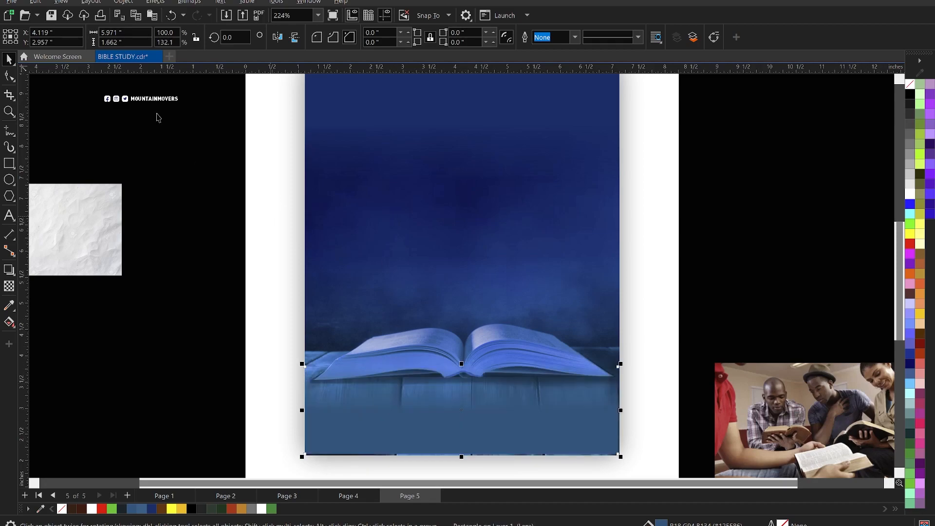
Set the muted blue rectangle's transparency merge mode to Multiply to darken the wooden table.
left_click(9, 288)
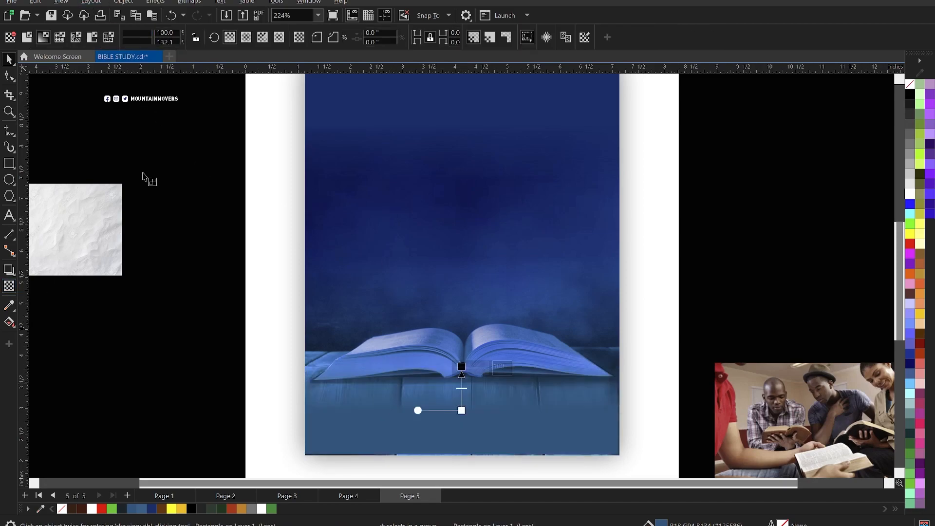
left_click(147, 38)
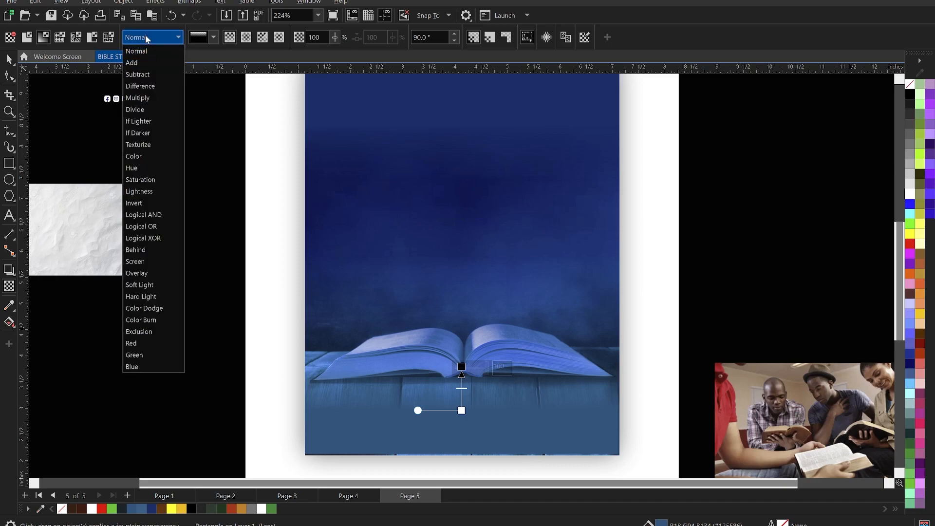
left_click(152, 98)
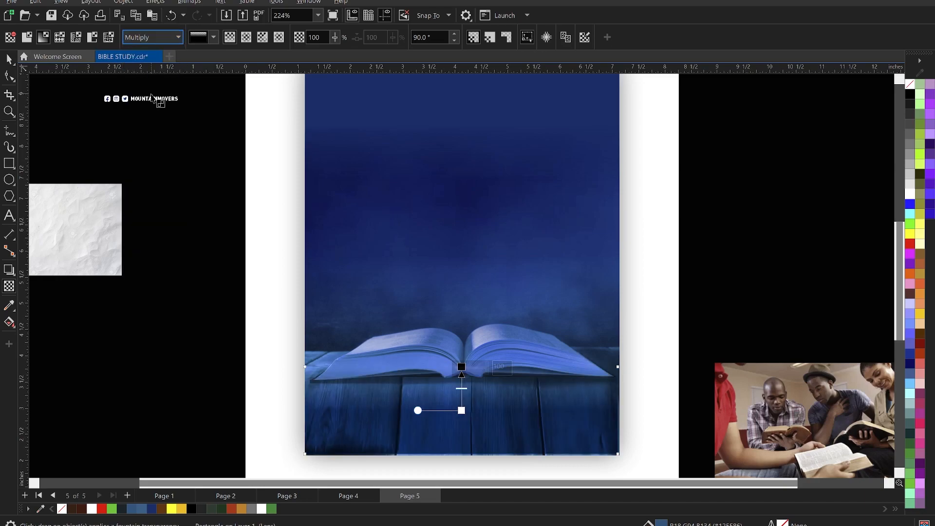
left_click(8, 59)
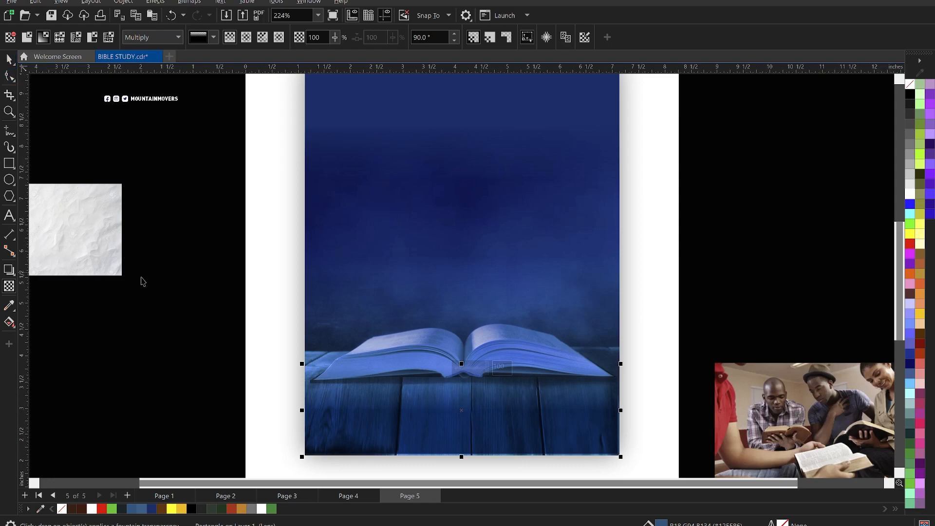
left_click(178, 314)
Stretch the Multiply rectangle upward to about 2.43 inches high and extend its transparency fade over the book.
left_click(480, 415)
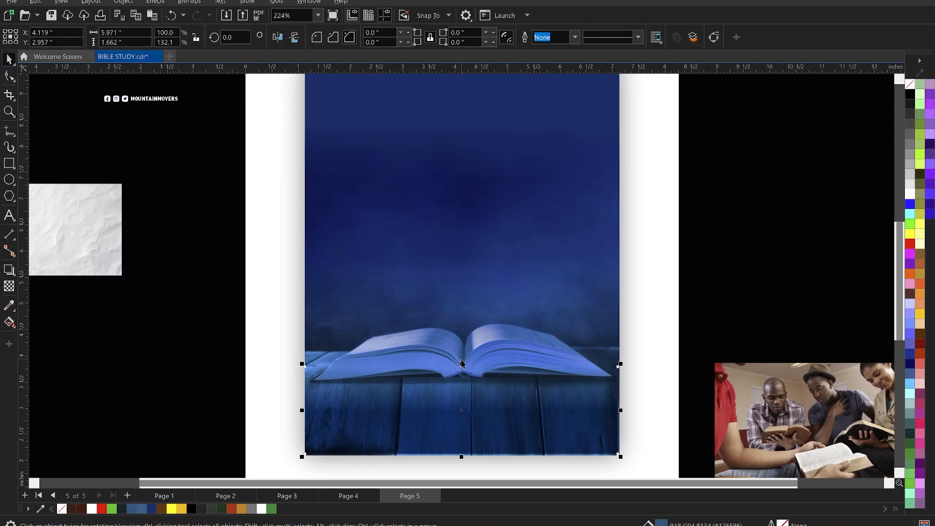
left_click_drag(462, 361, 463, 331)
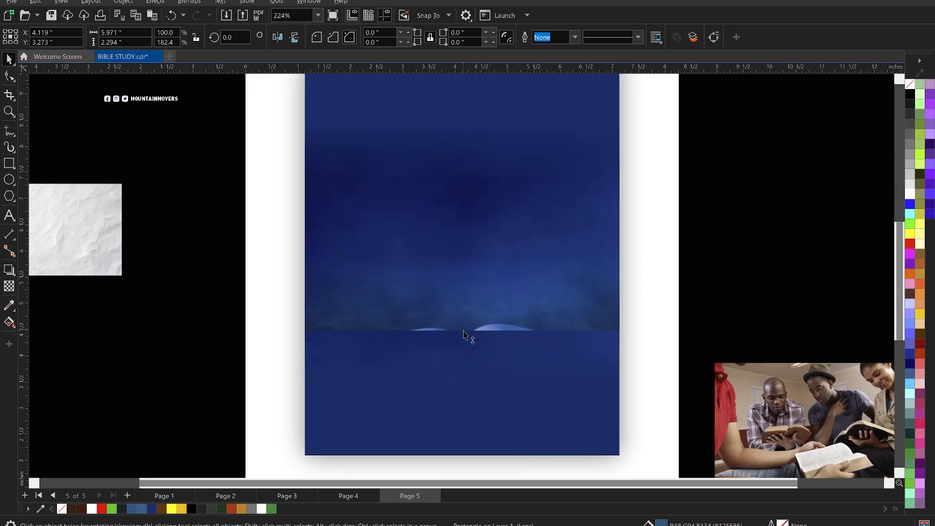
left_click(751, 272)
left_click_drag(461, 394, 460, 334)
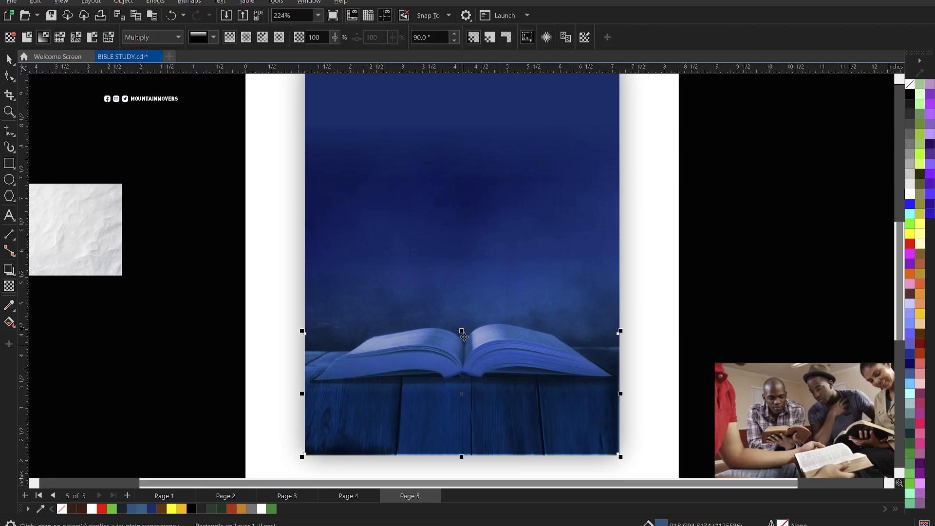
key("space")
left_click_drag(462, 333, 463, 326)
left_click(729, 295)
PowerClip the Multiply rectangle inside the dark blue flyer rectangle.
scroll(567, 320, "down", 1)
left_click(514, 395)
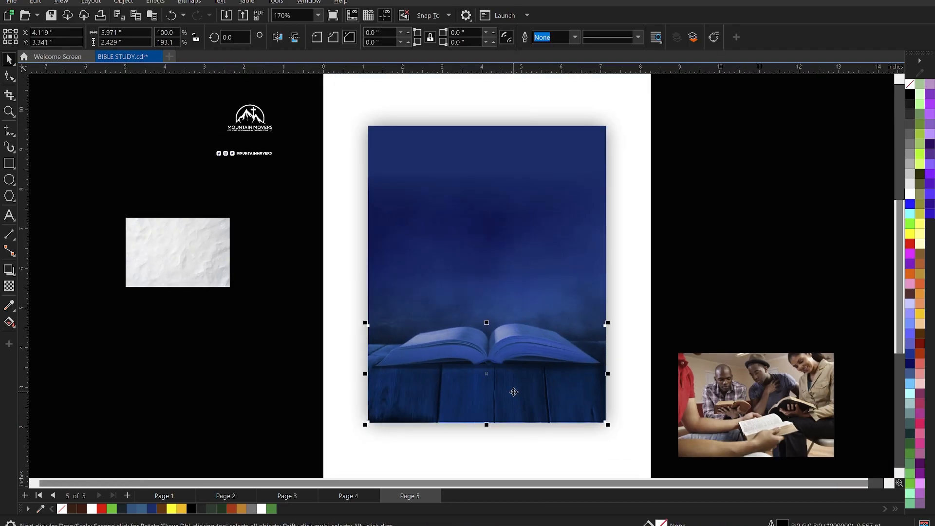
right_click(513, 392)
left_click(561, 205)
left_click(464, 253)
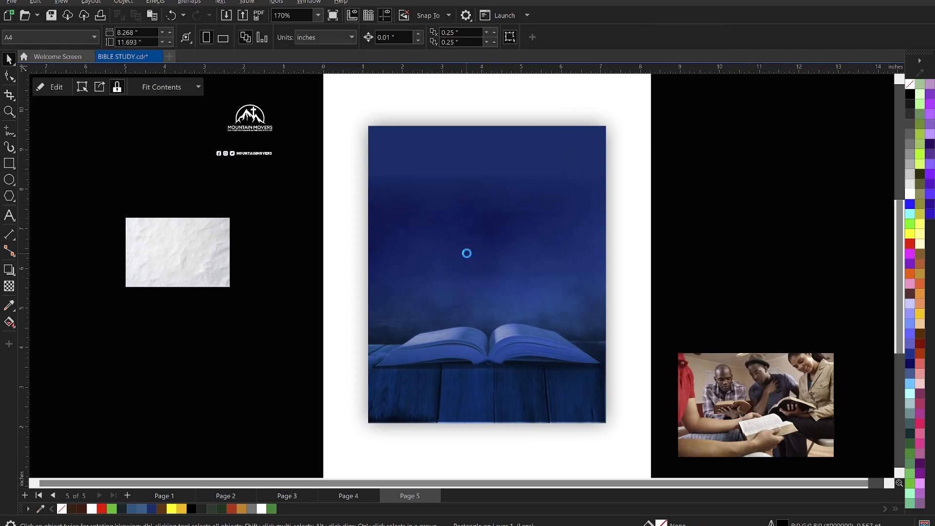
key("z")
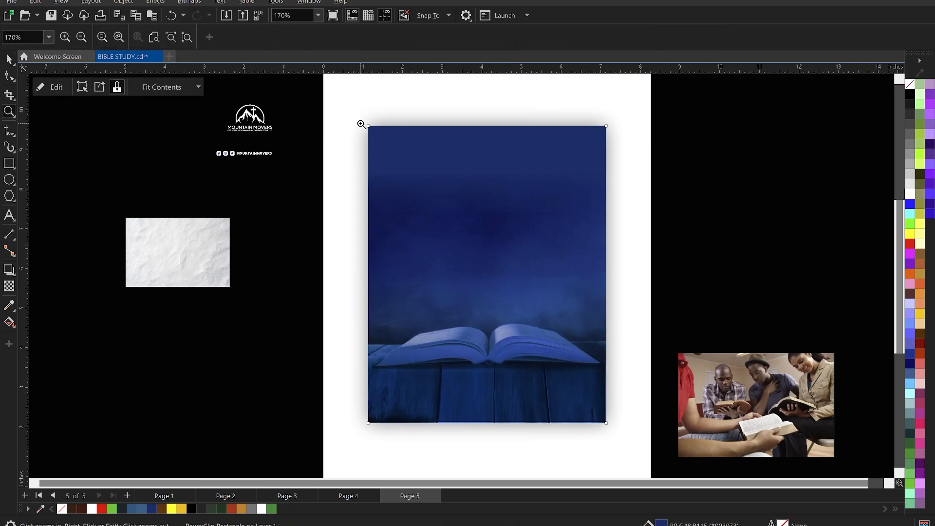
left_click_drag(466, 270, 619, 422)
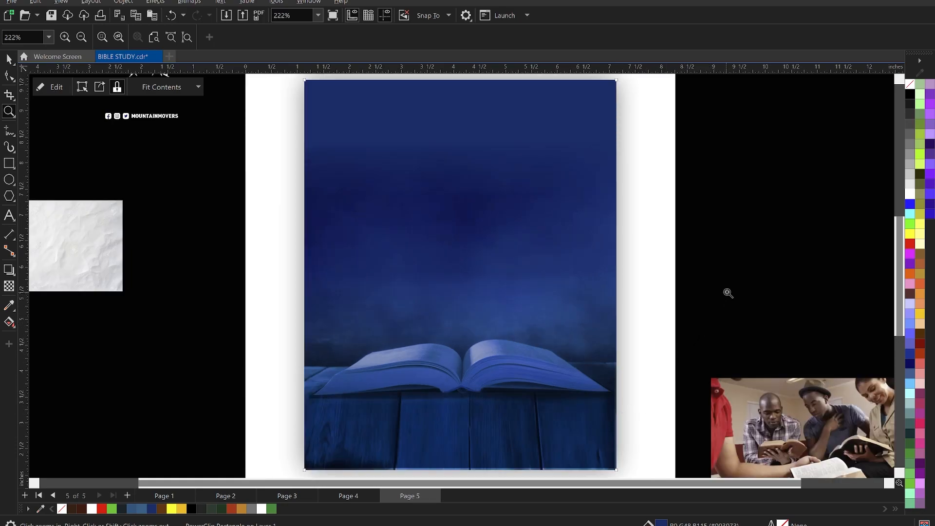
key("space")
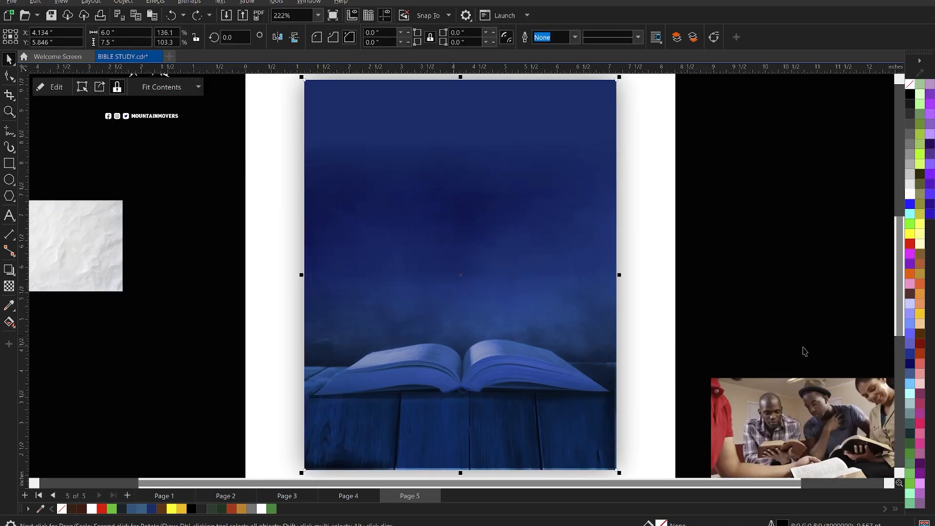
left_click(798, 331)
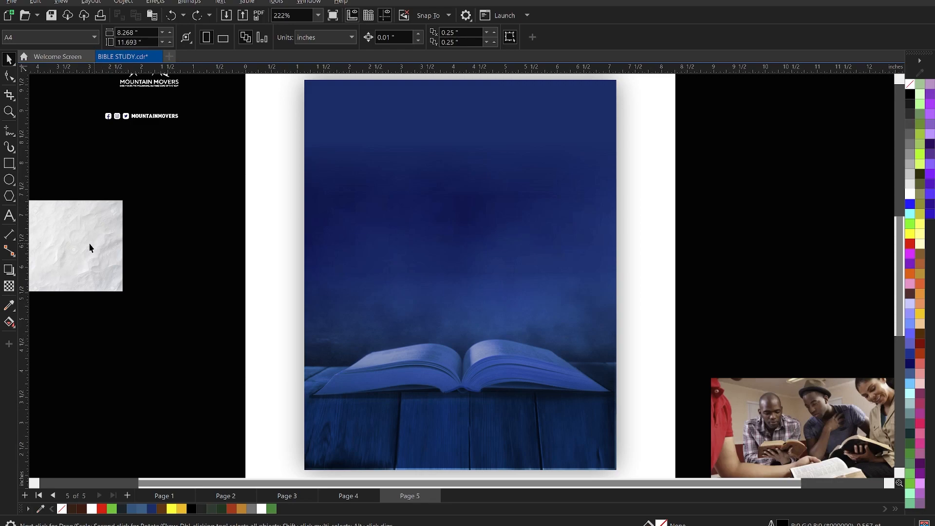
Place the white paper texture over the flyer's upper part at about 7.42 by 4.95 inches and fade its lower edge with a linear transparency.
left_click_drag(86, 248, 397, 126)
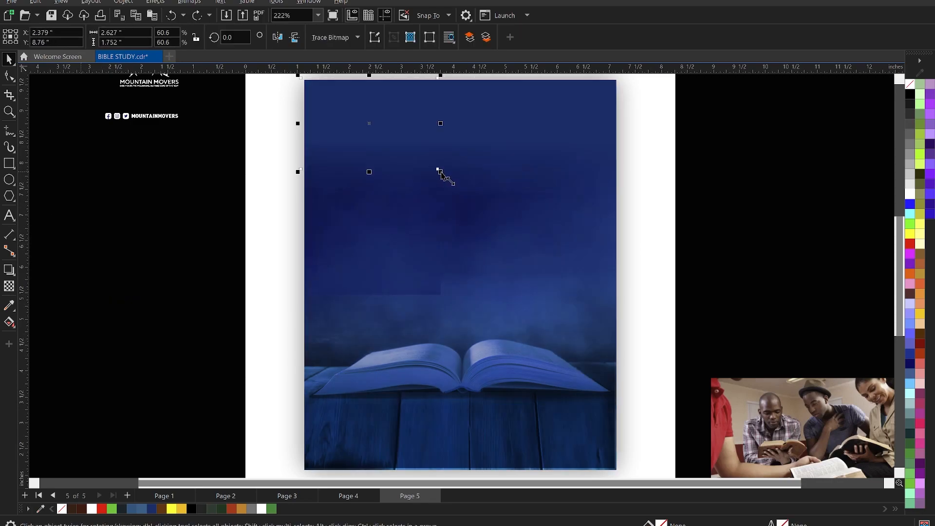
left_click_drag(439, 172, 688, 390)
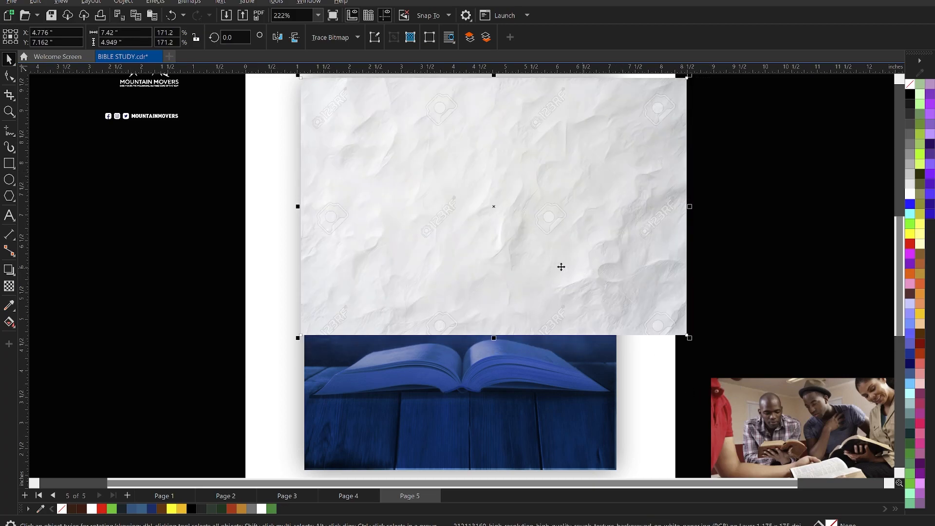
left_click(8, 286)
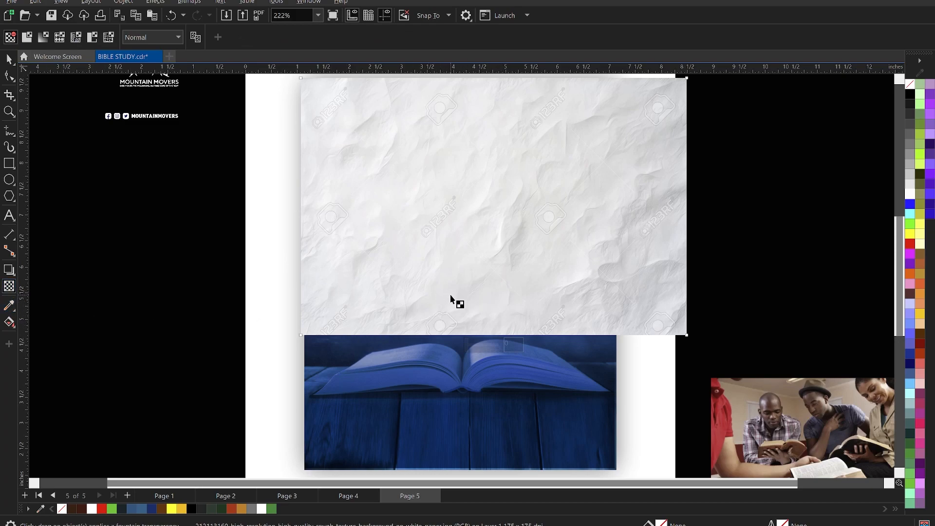
left_click_drag(467, 281, 466, 330)
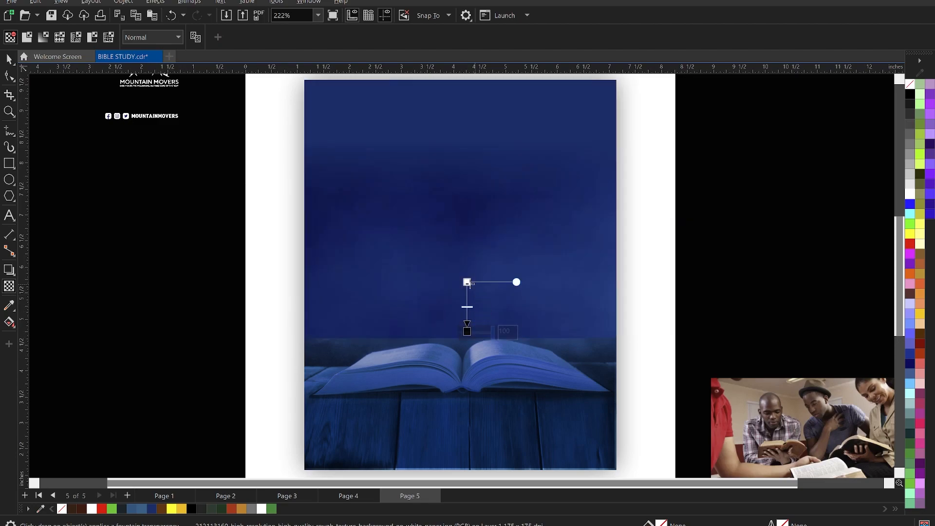
left_click_drag(467, 280, 465, 249)
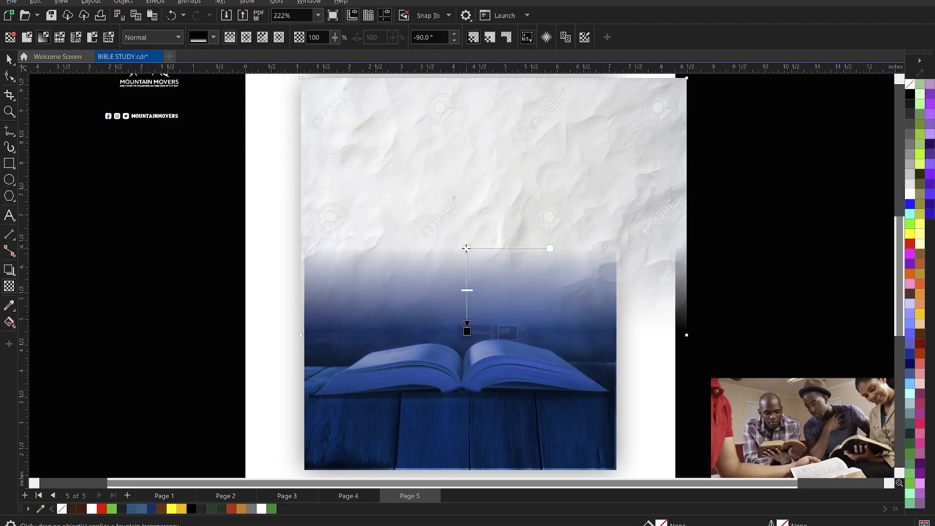
Set the paper texture's transparency merge mode to Multiply to blend it into the blue background.
left_click(154, 37)
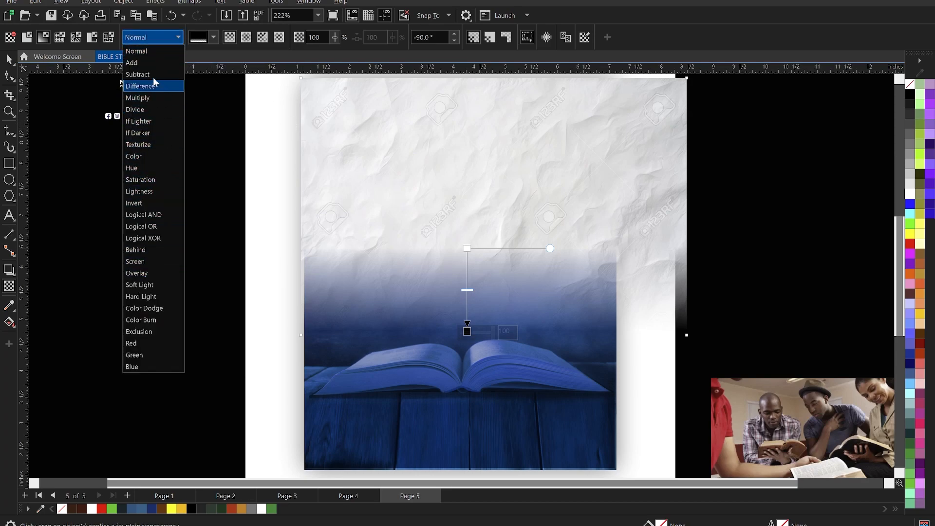
left_click(146, 96)
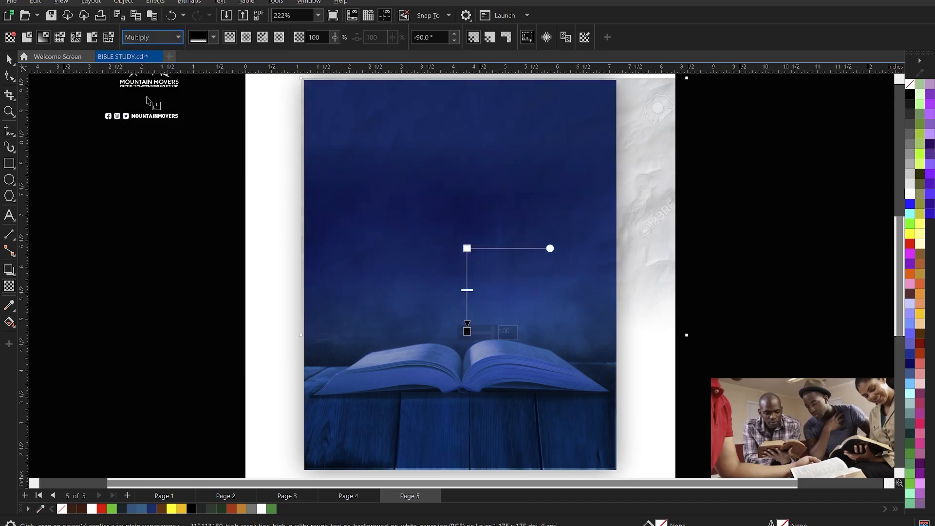
left_click(8, 59)
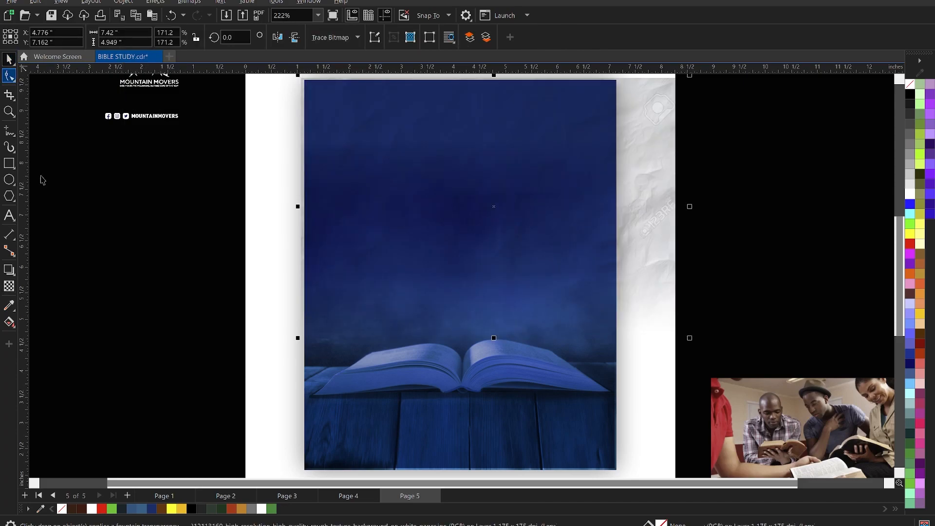
left_click(100, 258)
scroll(409, 151, "up", 3)
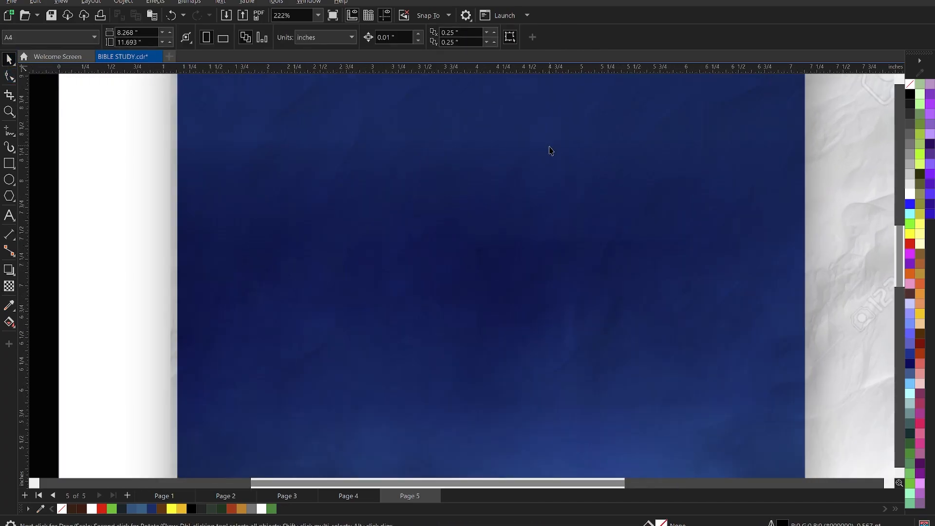
Try moving the paper texture aside off the flyer, and undo the move.
scroll(704, 303, "up", 1)
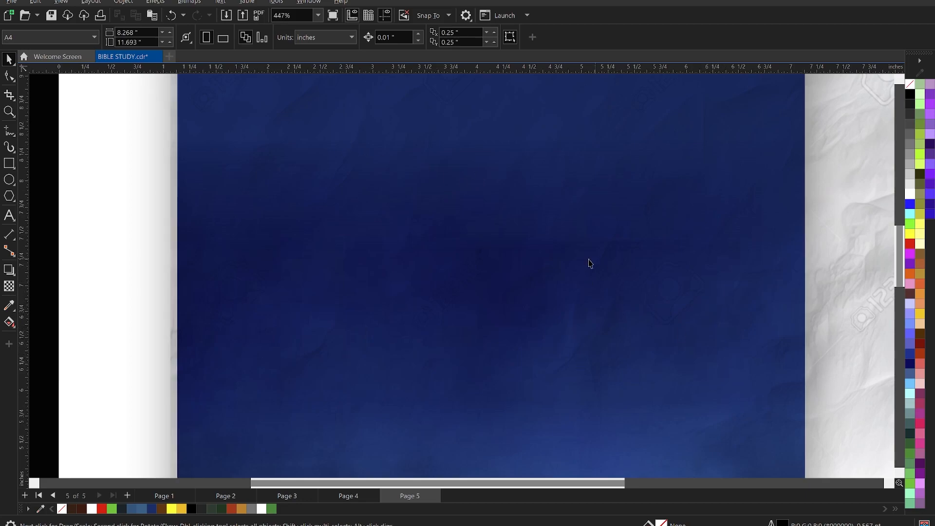
scroll(545, 251, "down", 1)
left_click_drag(486, 237, 781, 238)
scroll(526, 256, "up", 1)
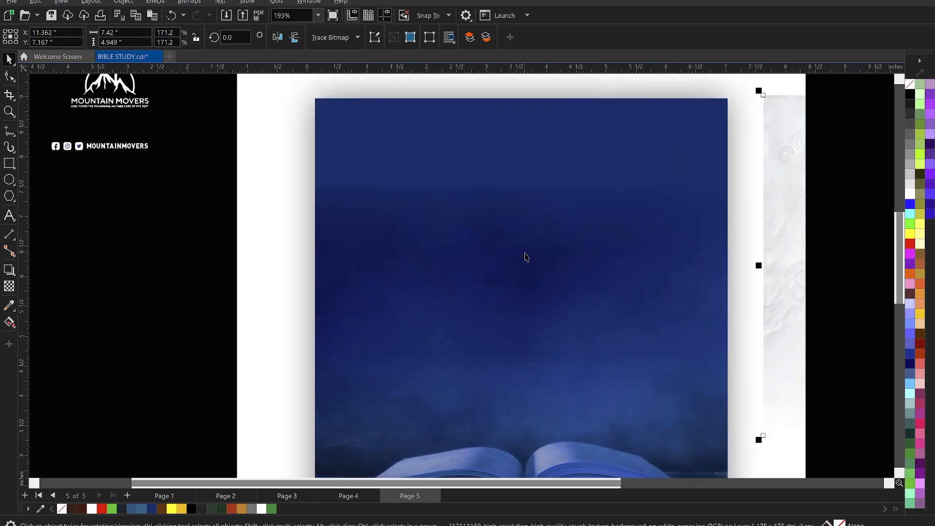
key("ctrl+z")
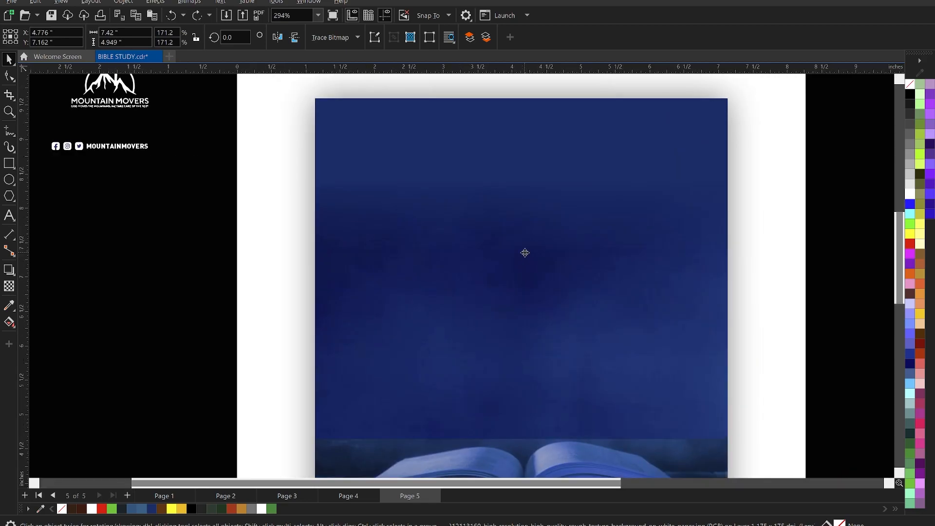
Enlarge the paper texture to about 8.04 by 5.36 inches and PowerClip it inside the dark blue flyer rectangle.
scroll(474, 205, "down", 2)
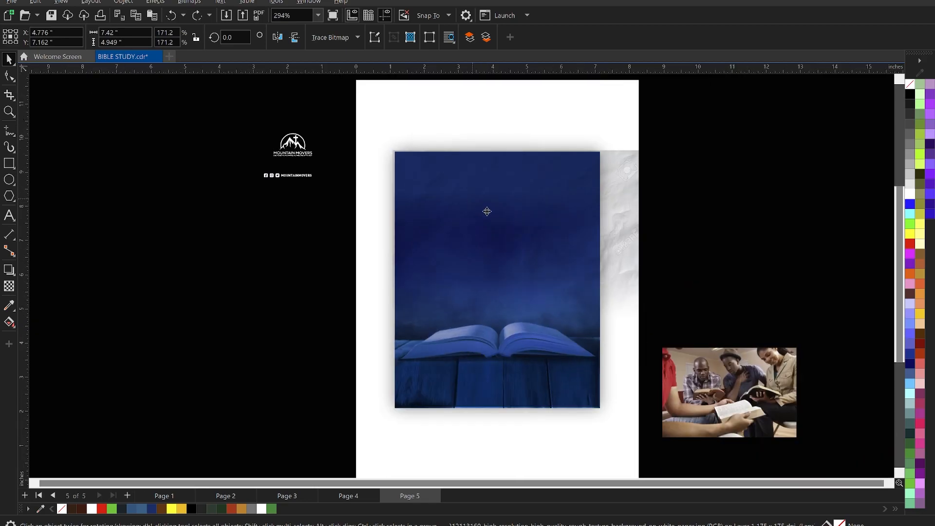
left_click_drag(651, 323, 666, 344)
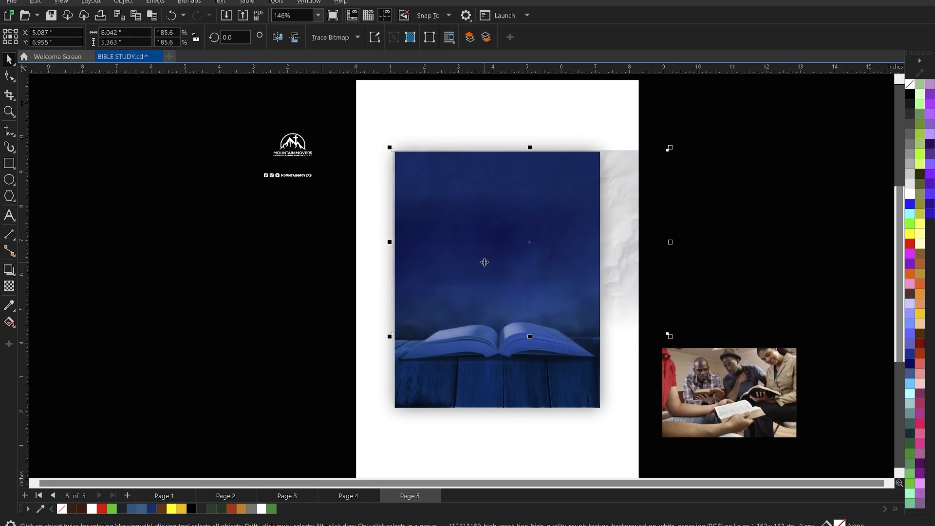
right_click(480, 235)
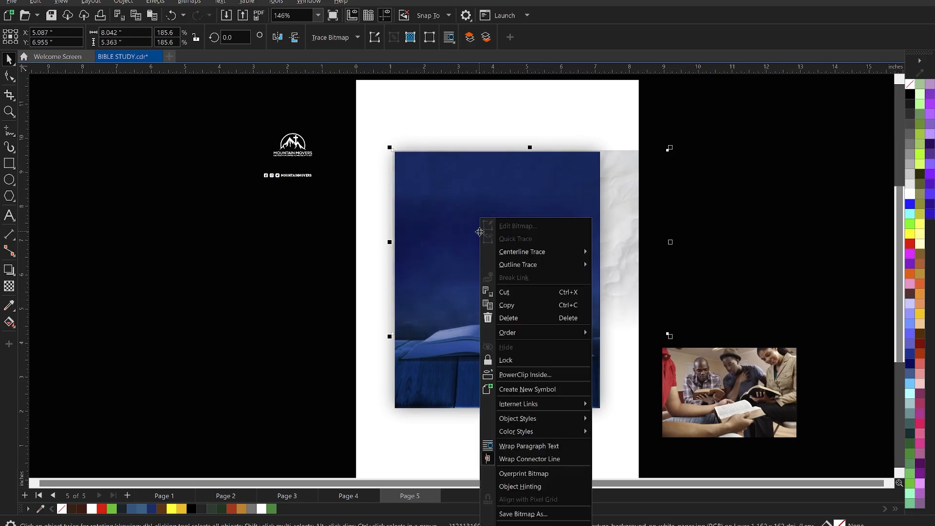
left_click(529, 375)
left_click(488, 389)
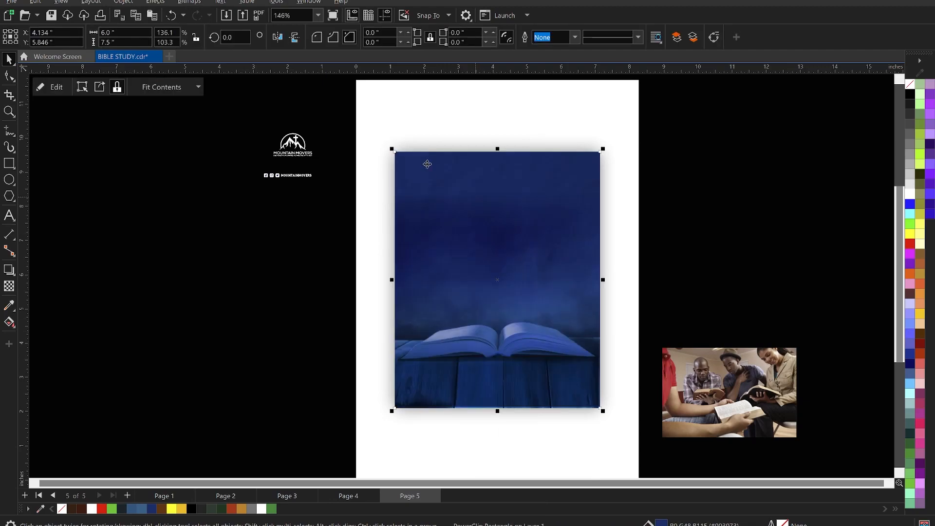
Move the photo of people reading Bibles onto the flyer's upper-left corner.
key("z")
left_click_drag(366, 130, 699, 436)
key("space")
left_click_drag(711, 375, 636, 240)
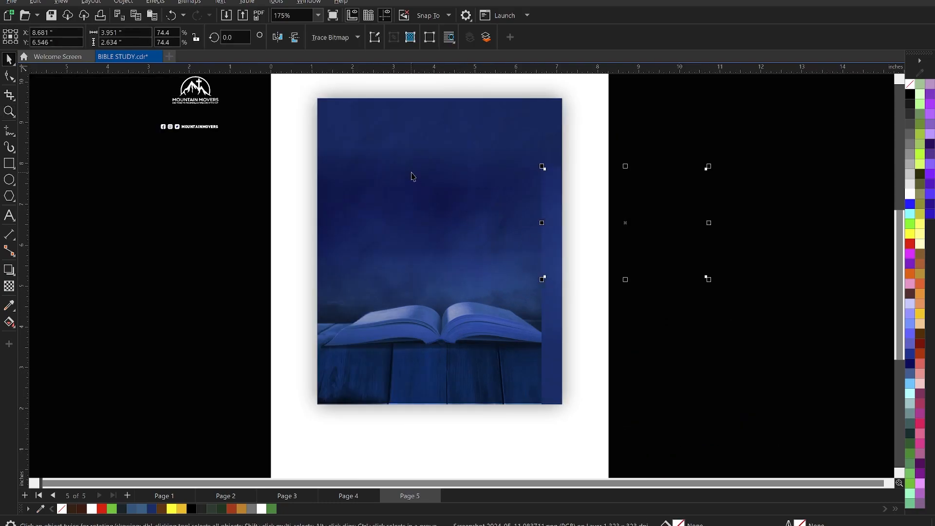
key("z")
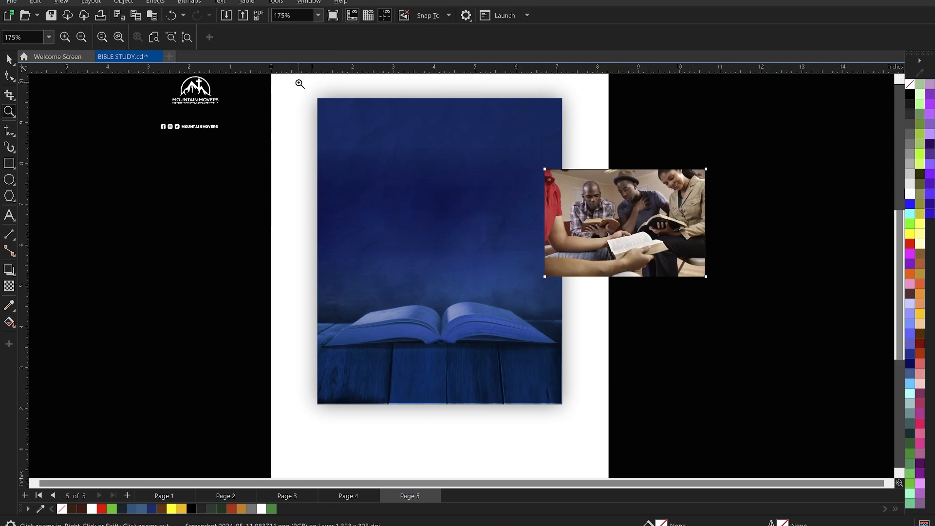
left_click_drag(298, 84, 662, 433)
key("space")
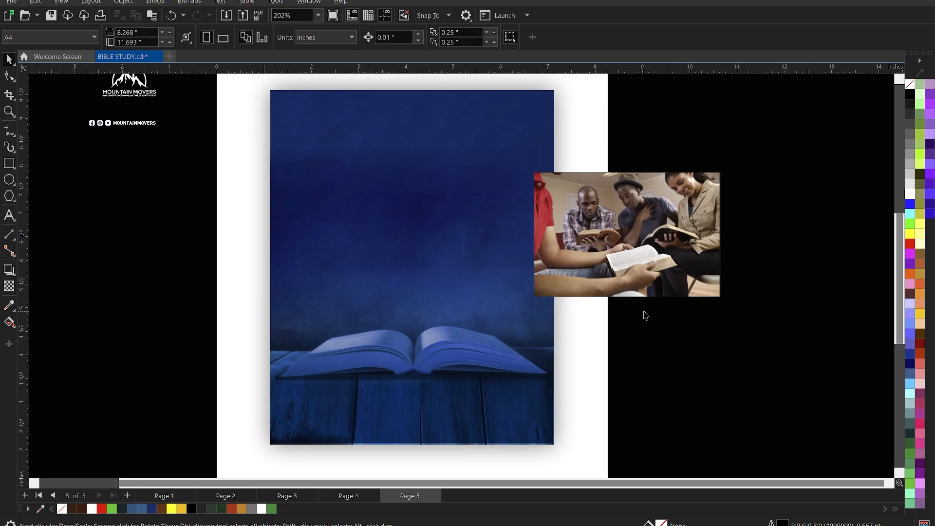
left_click_drag(639, 263, 482, 234)
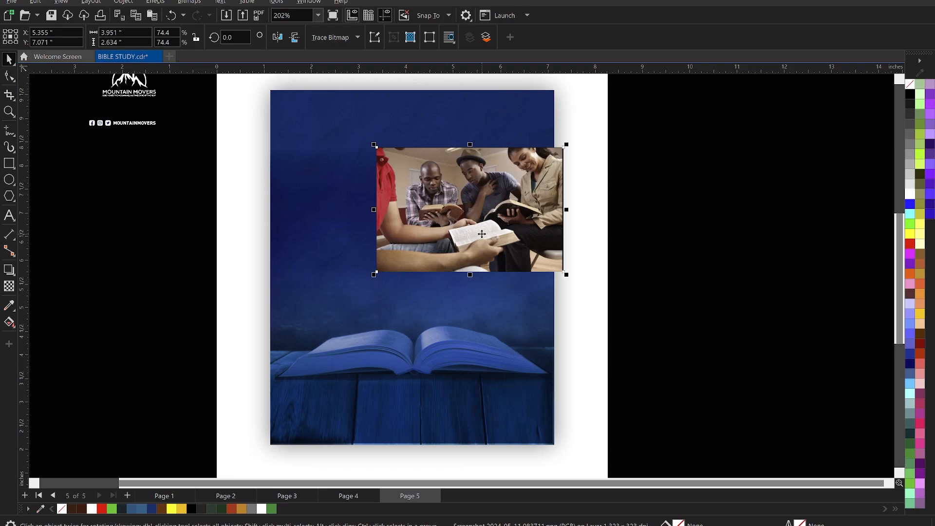
left_click_drag(482, 224, 370, 164)
Scale the photo proportionally to about 6.87 by 4.58 inches so it spans the flyer's full width.
left_click_drag(454, 209, 518, 277)
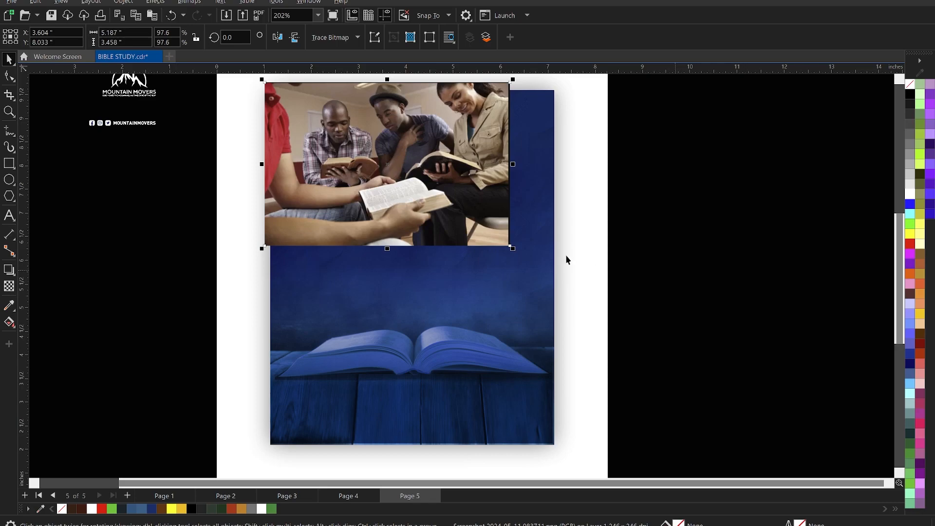
left_click_drag(512, 249, 566, 298)
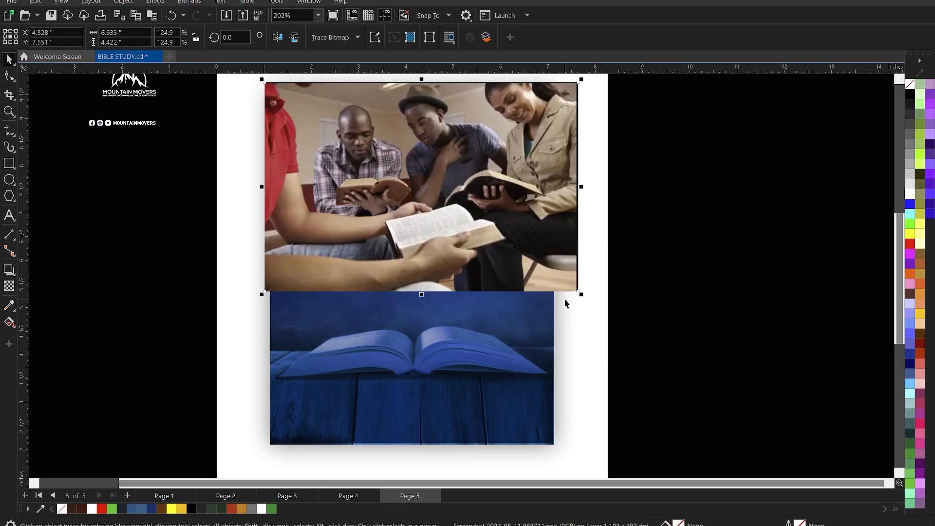
left_click_drag(582, 295, 562, 294)
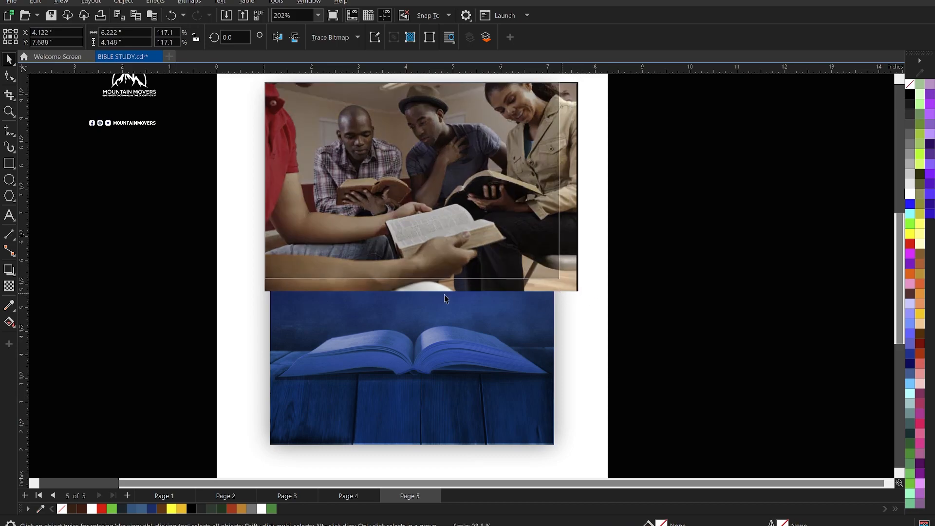
mouse_move(260, 281)
left_mouse_down()
mouse_move(268, 278)
mouse_move(247, 291)
left_mouse_up()
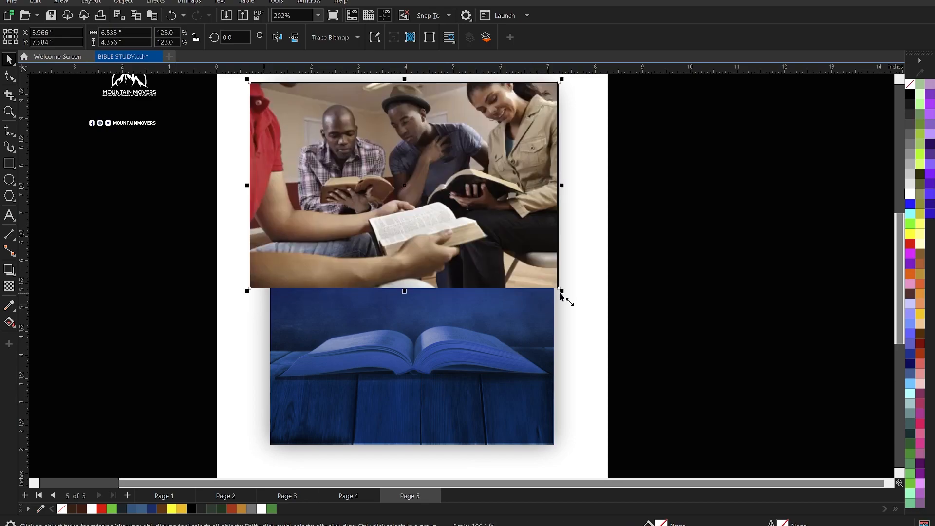
left_click_drag(561, 291, 578, 308)
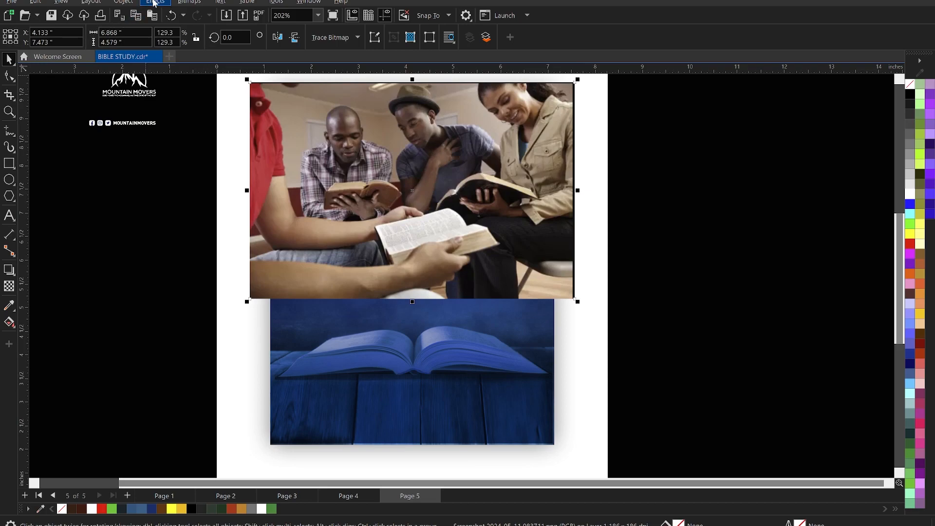
Convert the photo to a Grayscale (8-bit) bitmap at 500 dpi with anti-aliasing and a transparent background.
left_click(173, 4)
left_click(207, 10)
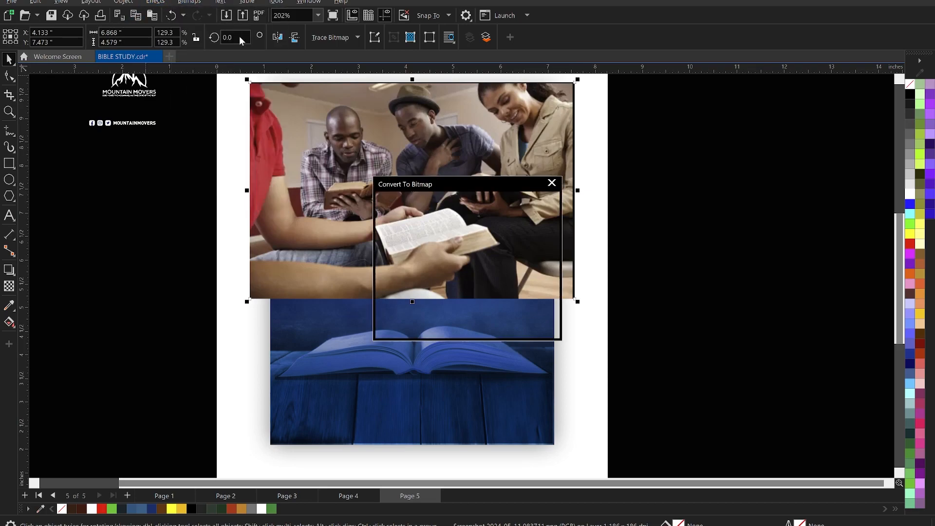
left_click(459, 230)
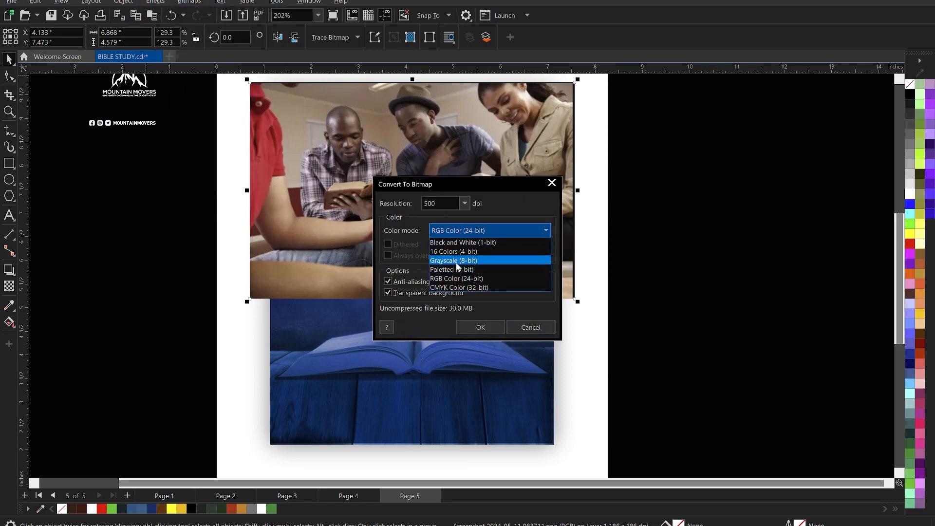
left_click(457, 261)
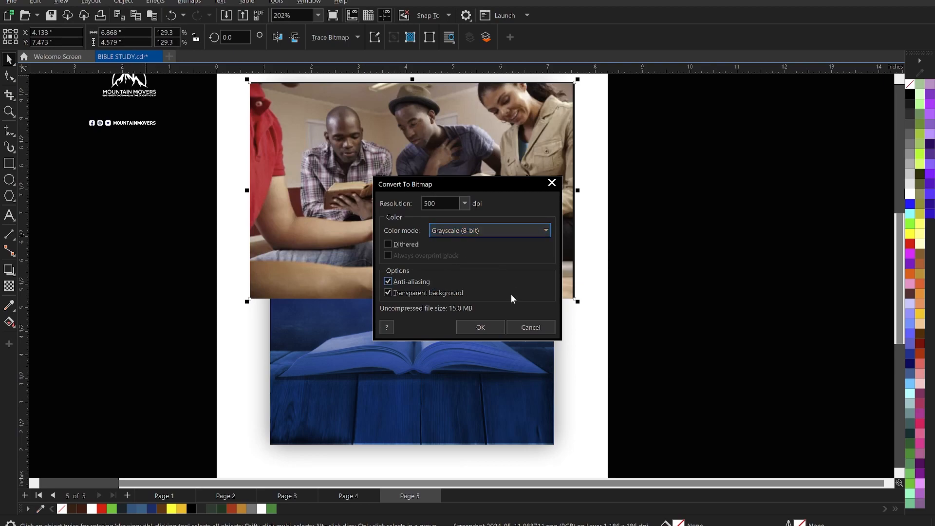
left_click(483, 327)
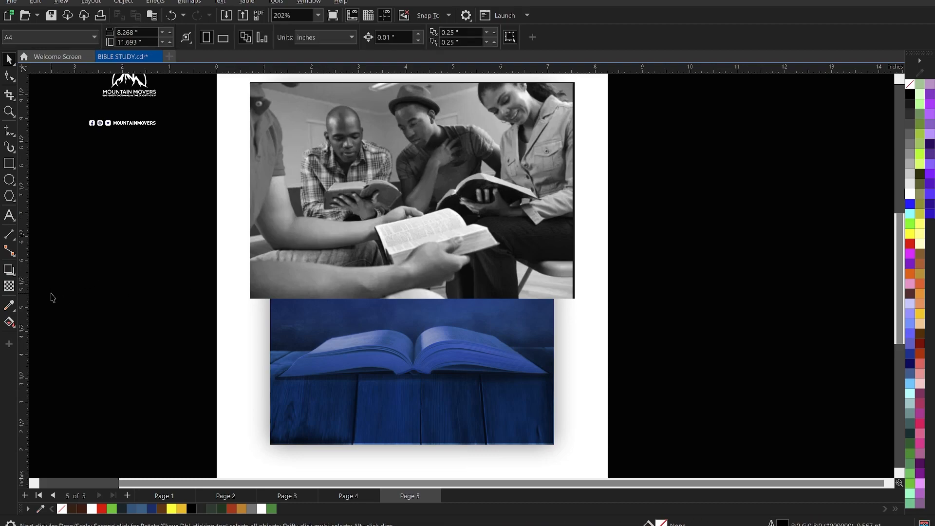
Fade the grayscale photo's lower edge into the blue background with a vertical linear transparency.
left_click(9, 287)
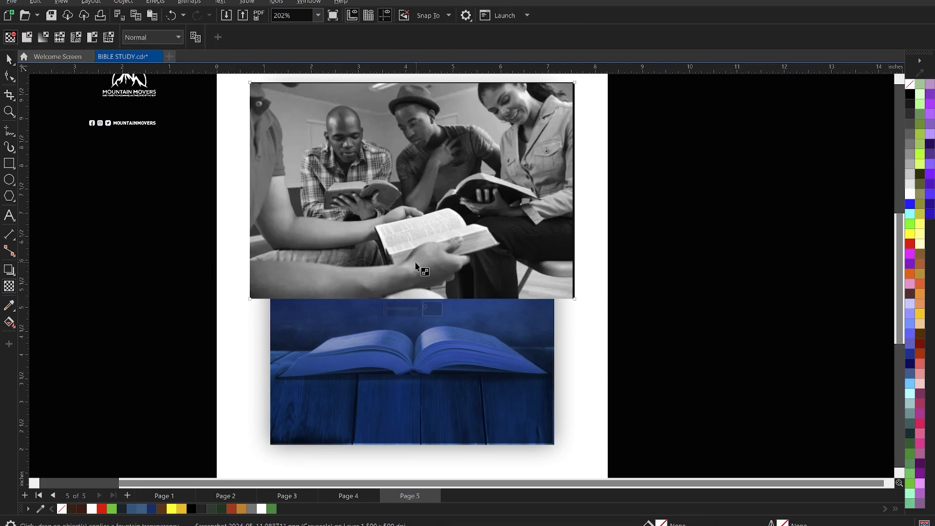
left_click_drag(412, 261, 411, 298)
left_click_drag(411, 261, 411, 242)
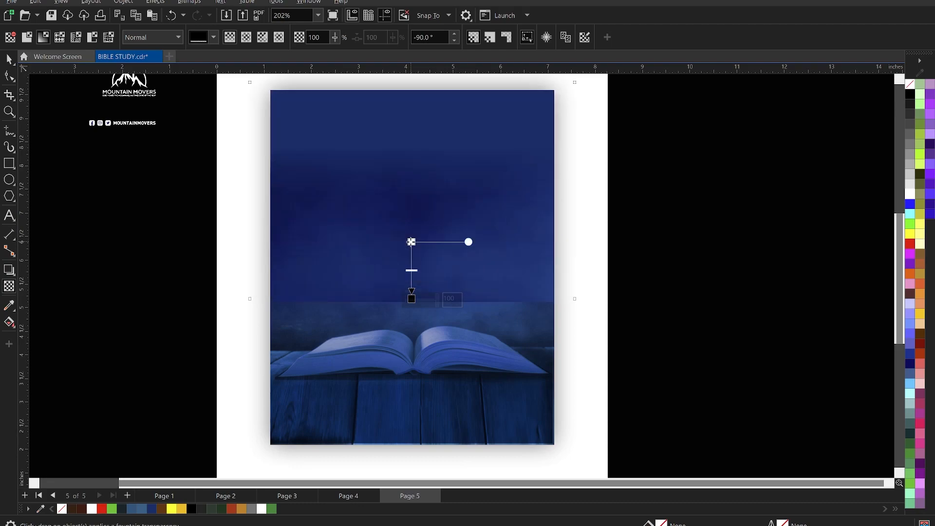
Try the Multiply merge mode on the grayscale photo's transparency.
left_click(135, 38)
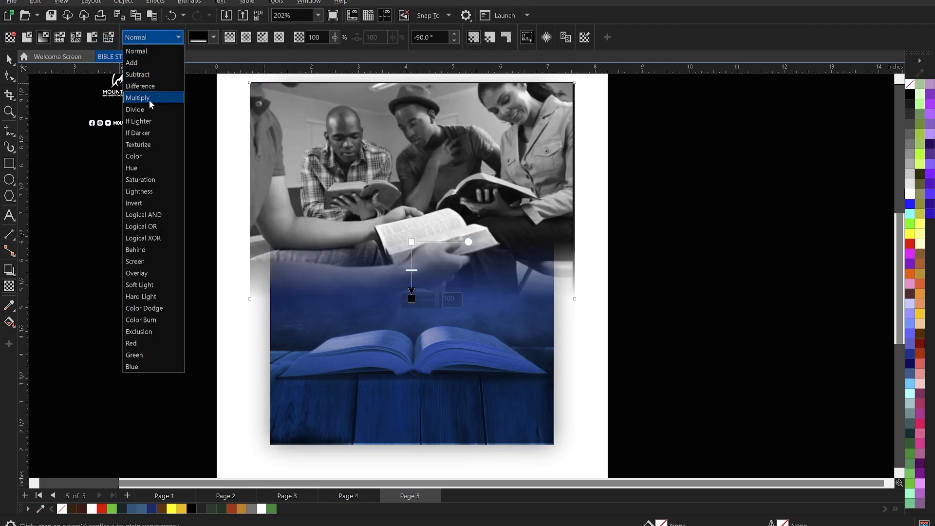
left_click(148, 100)
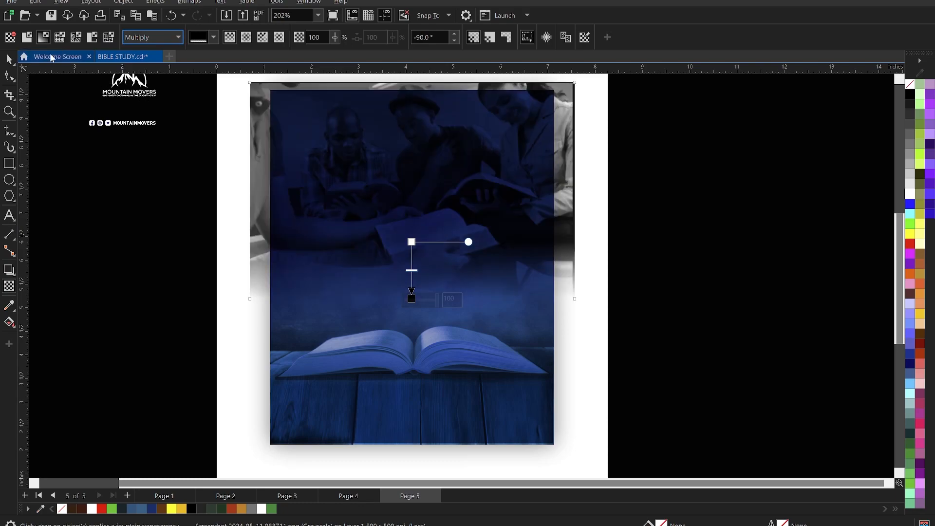
left_click(9, 59)
key("space")
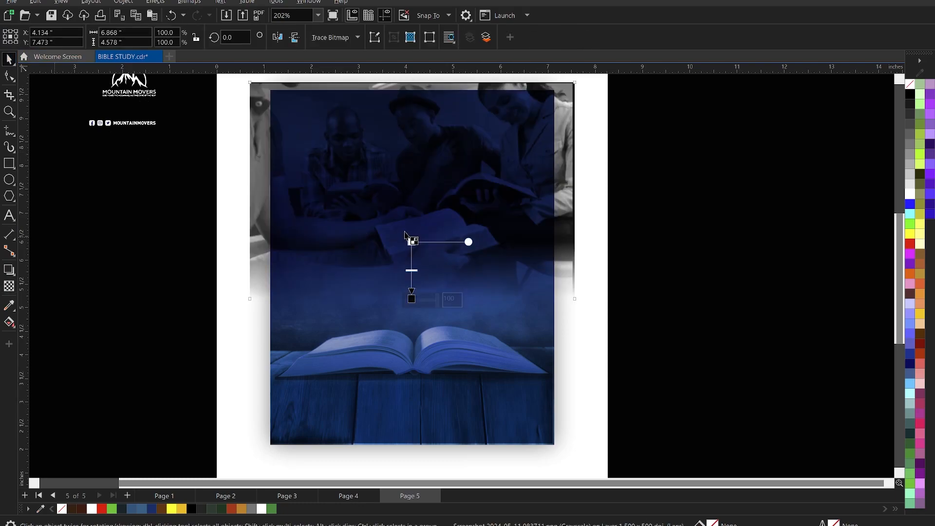
Set the grayscale photo's transparency merge mode to Soft Light.
left_click(139, 37)
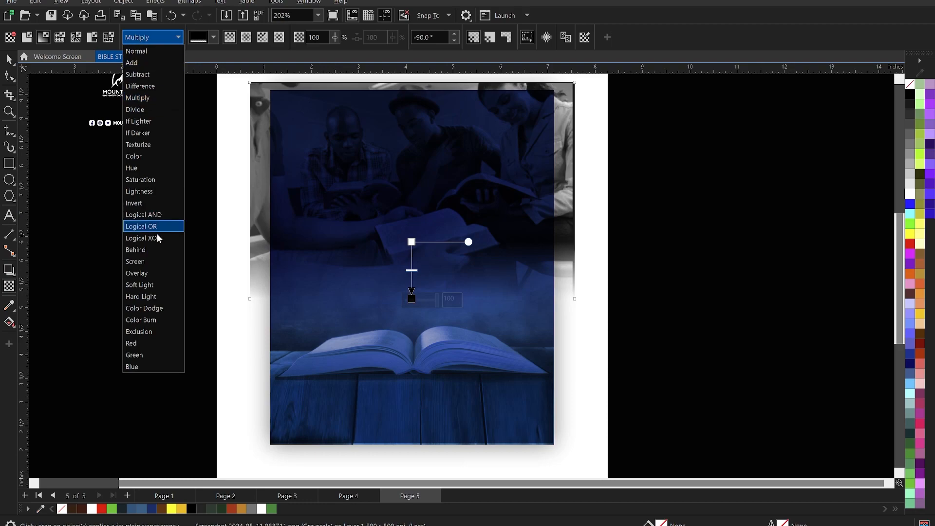
left_click(155, 284)
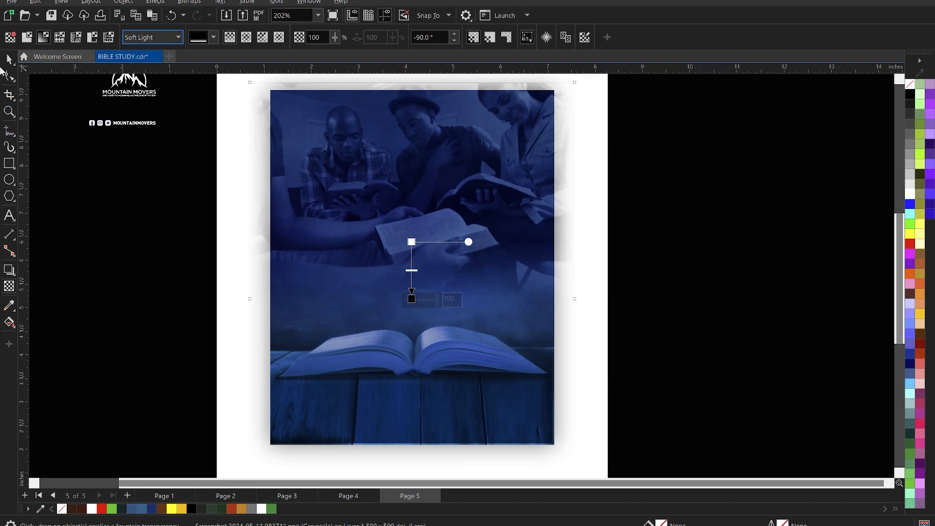
left_click(7, 60)
left_click(100, 211)
Reduce the blended photo to about 6.31 by 4.2 inches and align its top with the flyer's top edge.
left_click(313, 180)
left_click_drag(249, 305, 266, 290)
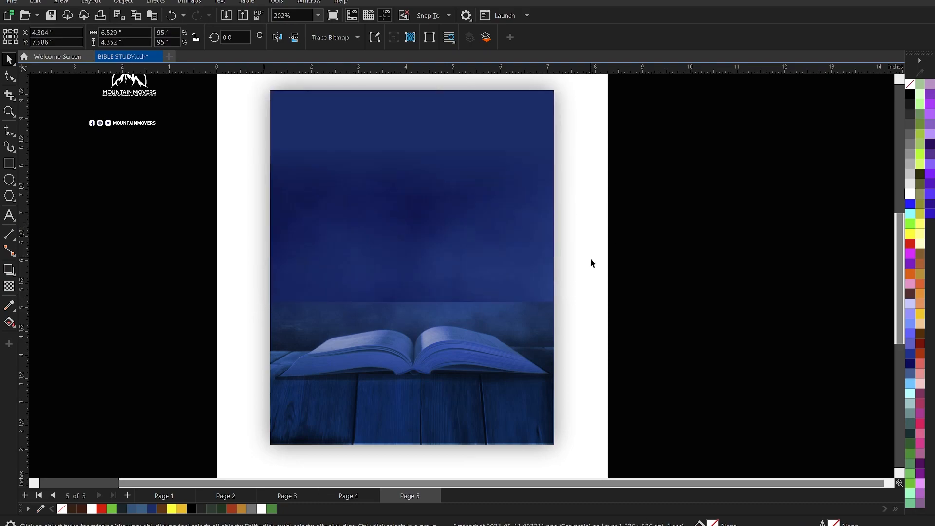
left_click_drag(578, 292, 569, 293)
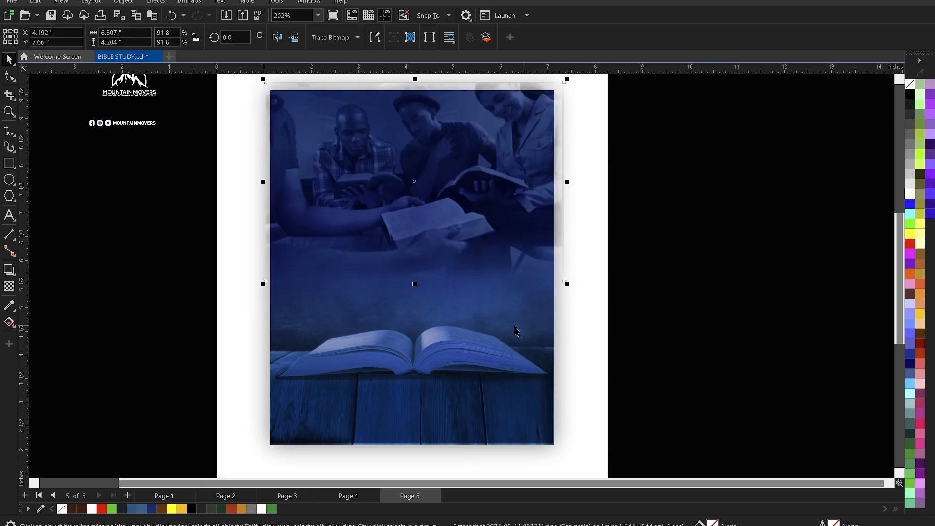
left_click(521, 323, "shift")
key("t")
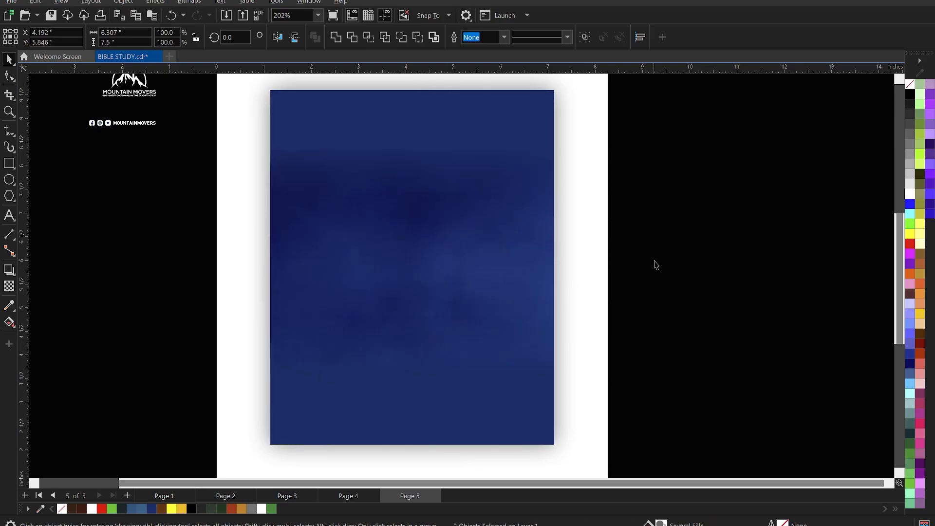
left_click(653, 263)
PowerClip the blended photo inside the dark blue flyer rectangle.
left_click(475, 200)
right_click(467, 188)
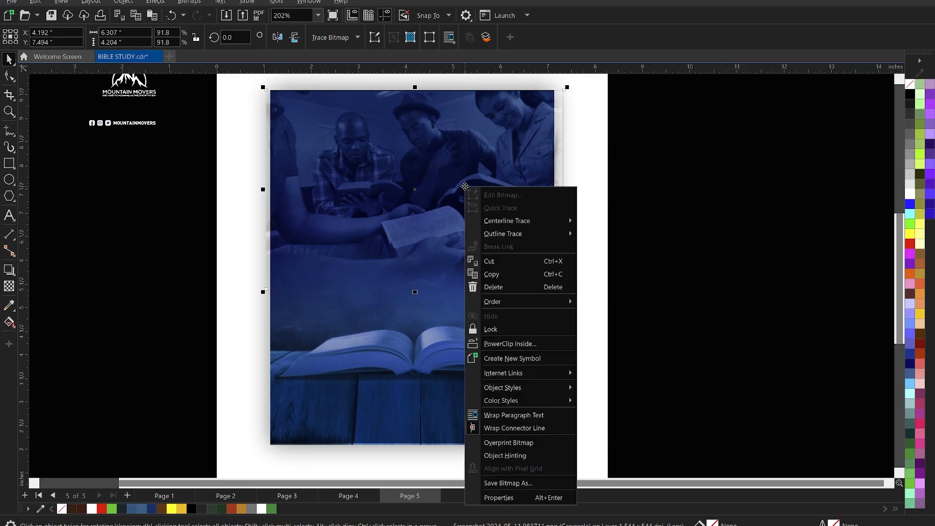
left_click(520, 343)
left_click(431, 371)
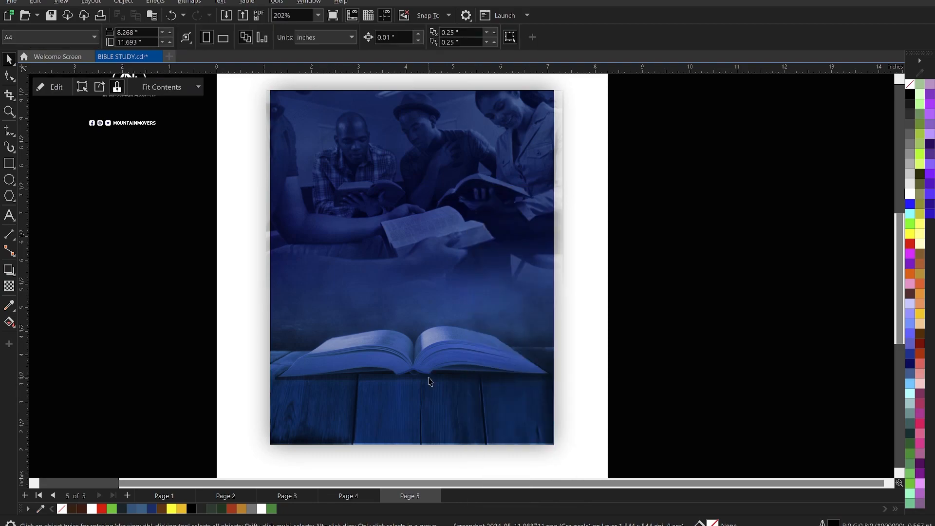
key("z")
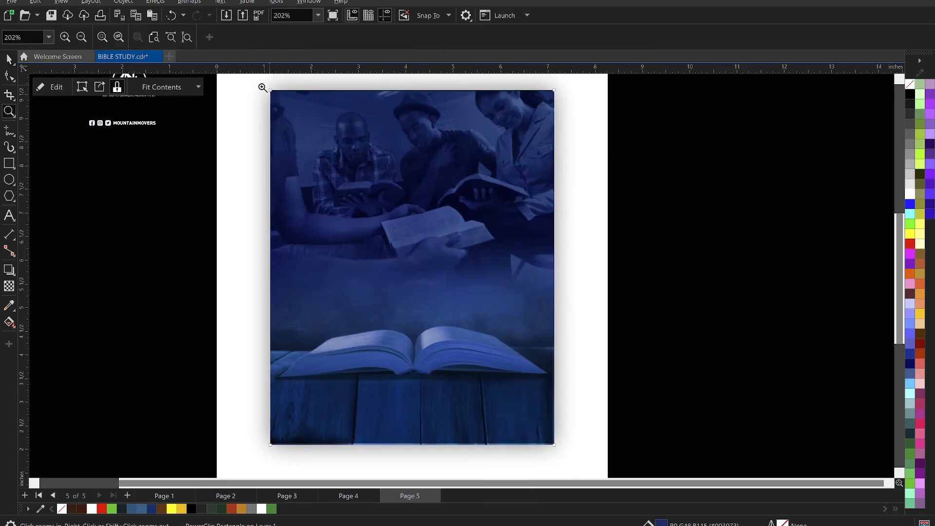
left_click_drag(264, 88, 562, 452)
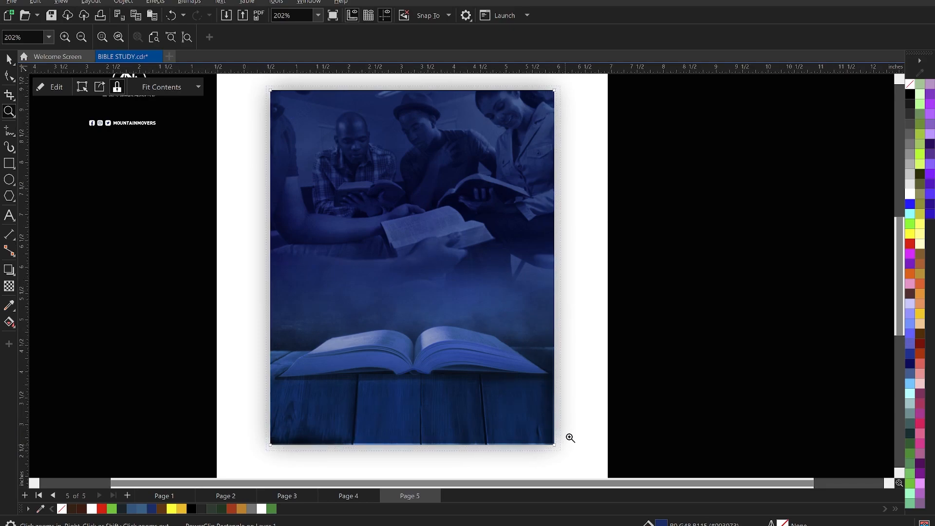
key("space")
left_click(733, 260)
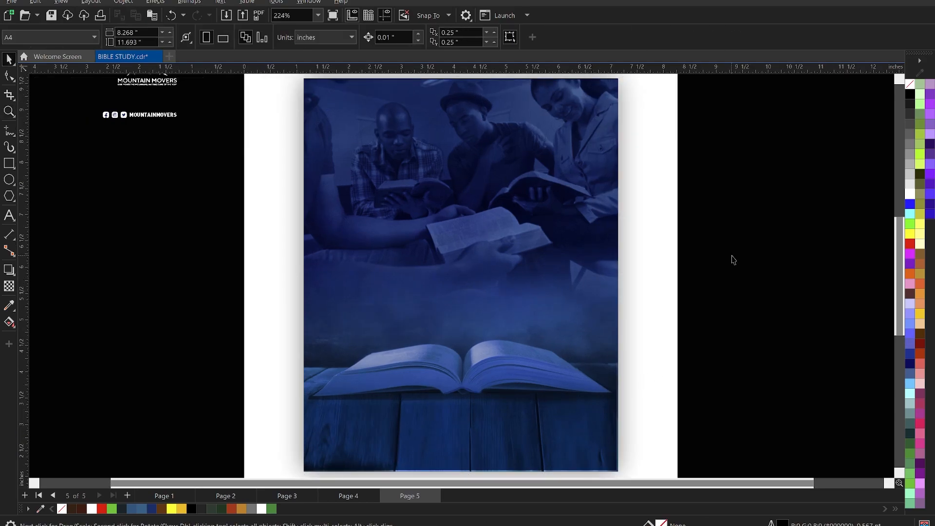
Save the flyer document and copy the complete event details from the JOIN note in Notepad.
key("ctrl+s")
scroll(460, 254, "down", 2)
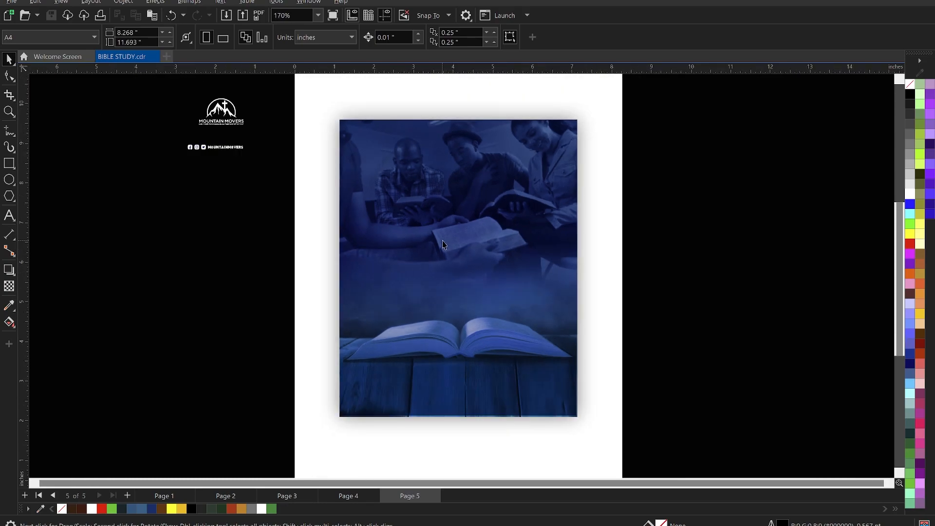
key("alt+Tab")
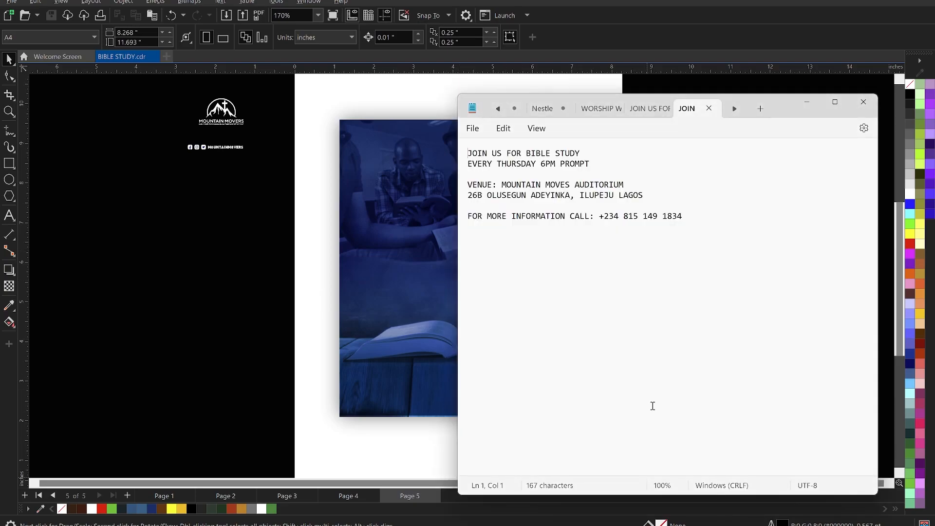
left_click(588, 209)
left_click_drag(464, 159, 699, 223)
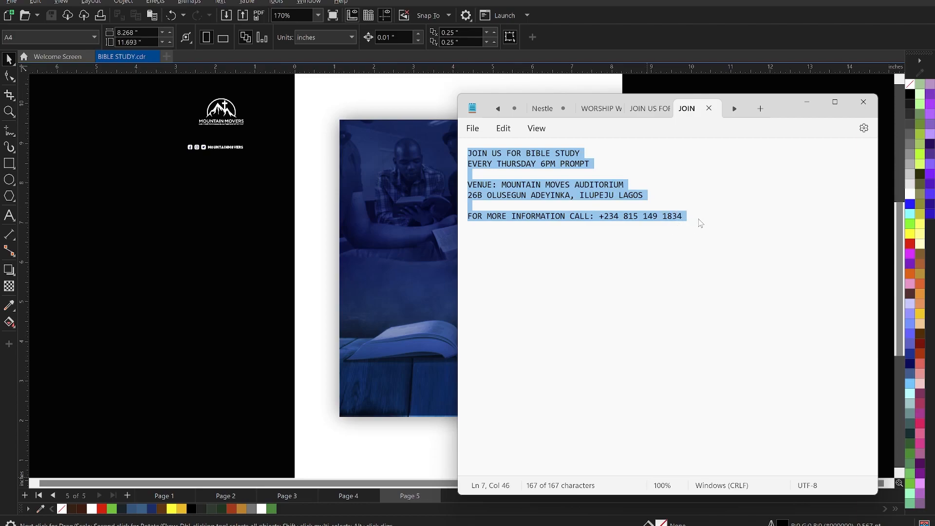
left_click(231, 272)
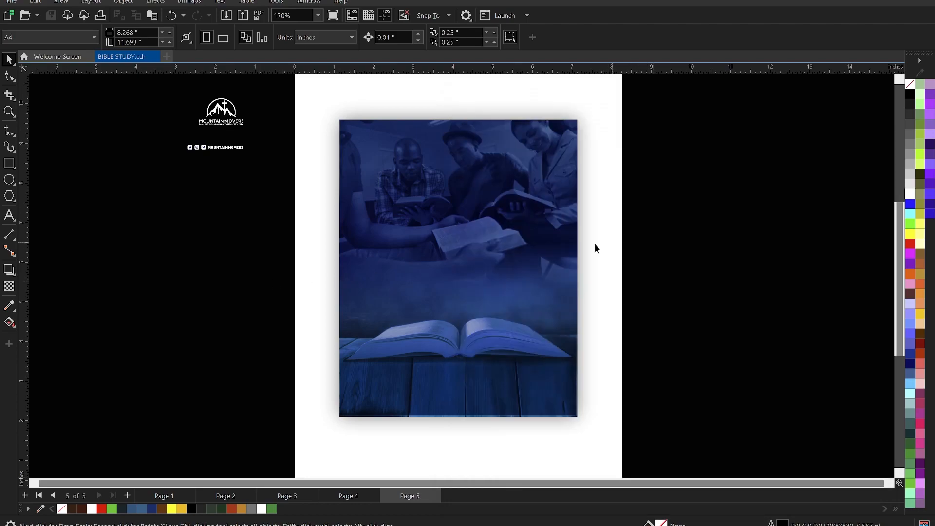
Paste the copied event details into a paragraph text frame about 4.94 by 7 inches beside the page and color the text white.
left_click(10, 217)
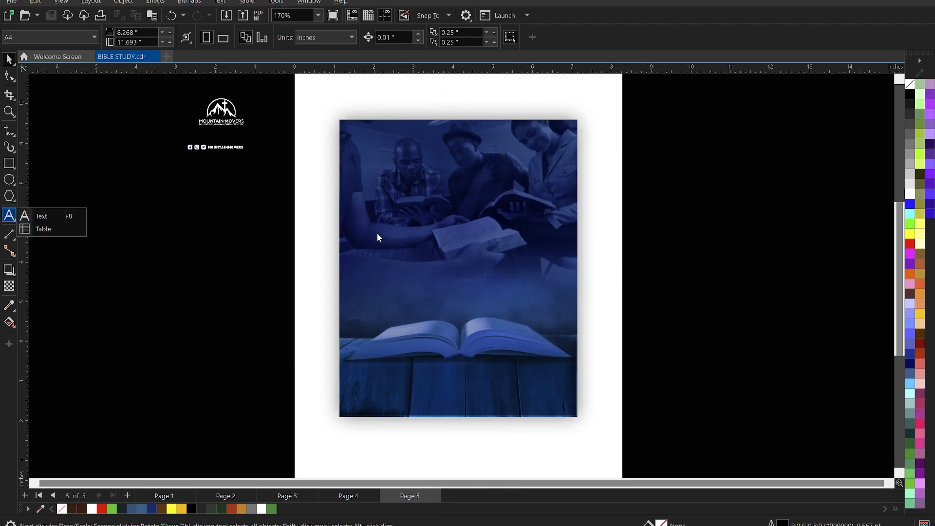
left_click(64, 215)
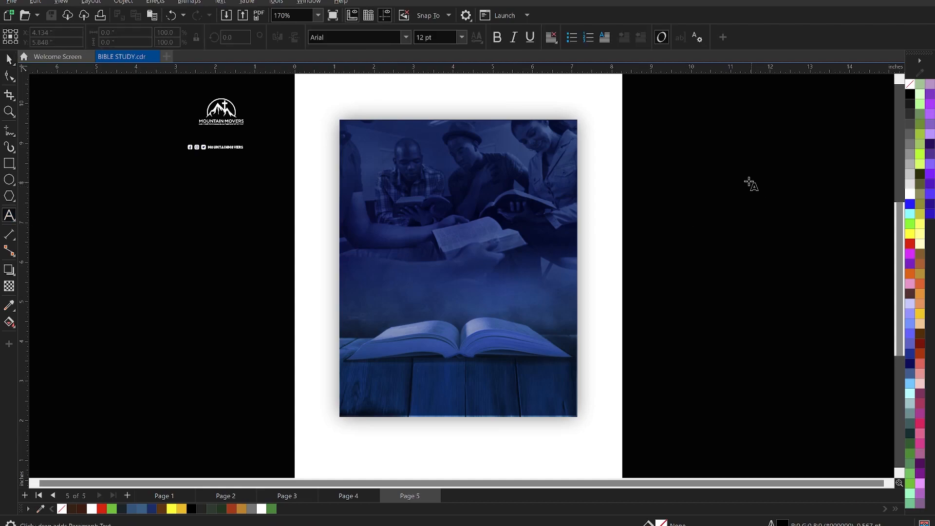
left_click_drag(653, 139, 848, 416)
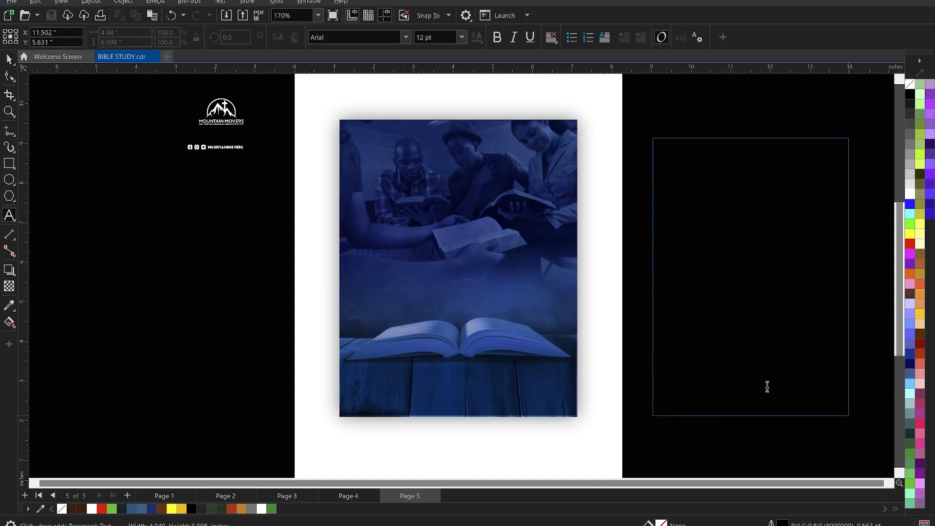
key("ctrl+a")
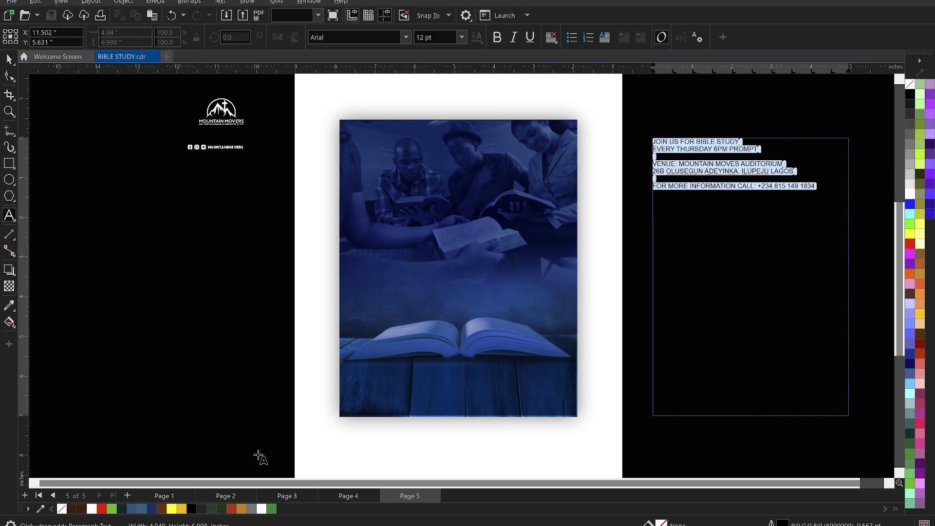
left_click(92, 509)
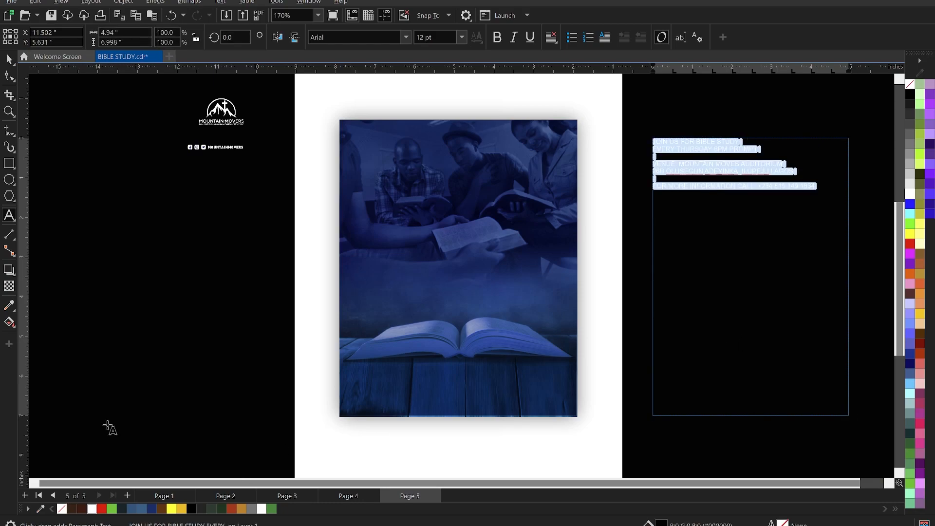
left_click(9, 60)
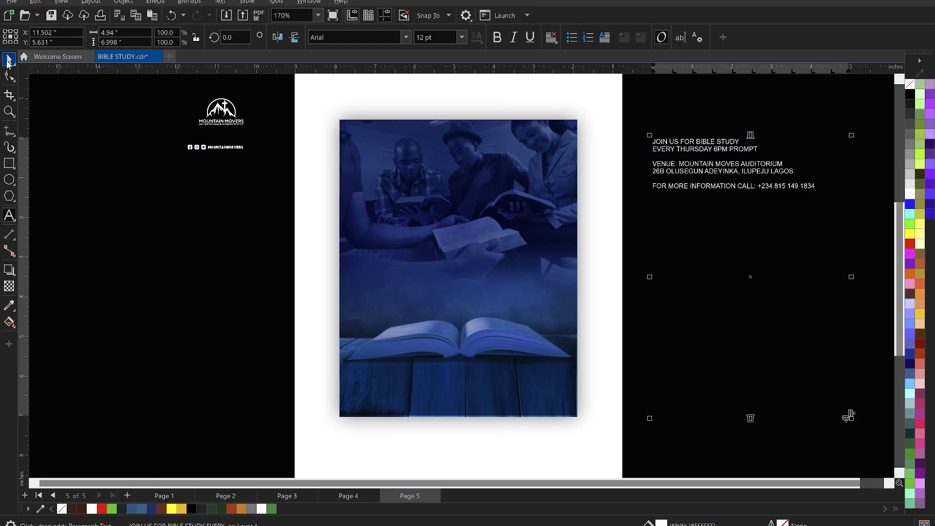
left_click(63, 185)
Place the Mountain Movers logo in the flyer's upper-left corner and scale it to about 1.05 by 0.62 inches.
scroll(702, 154, "up", 1)
scroll(702, 154, "up", 1)
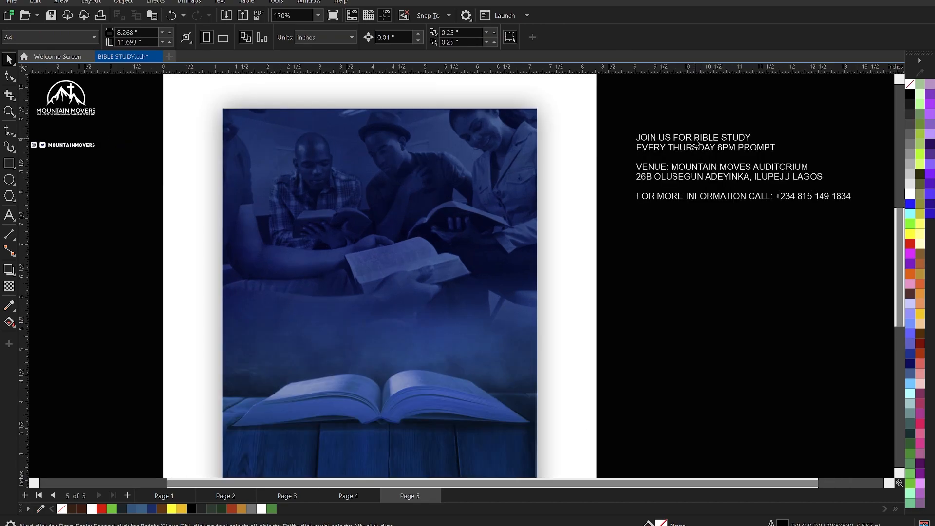
double_click(695, 141)
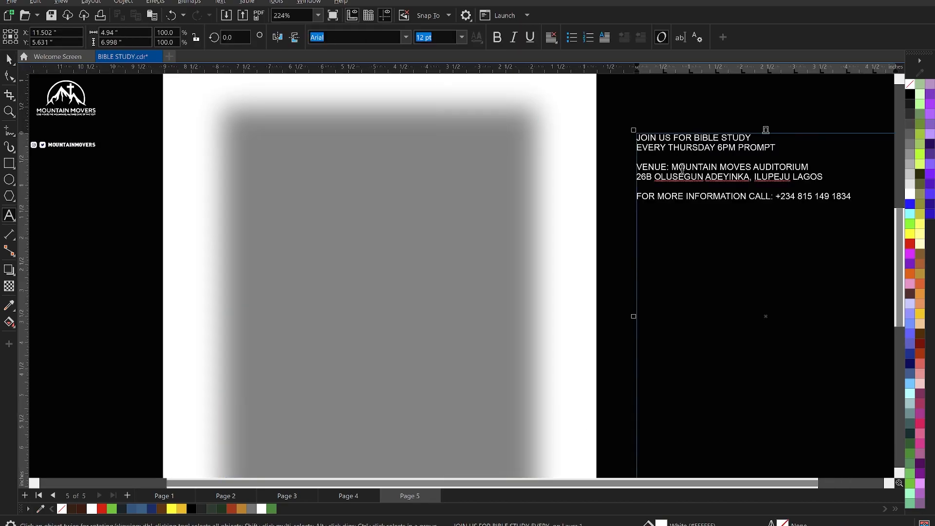
scroll(142, 267, "down", 1)
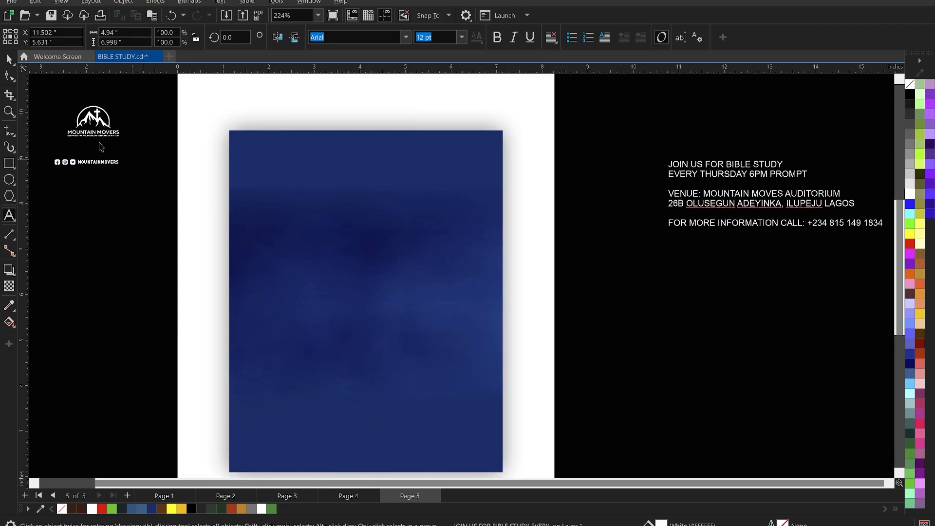
left_click_drag(102, 123, 282, 164)
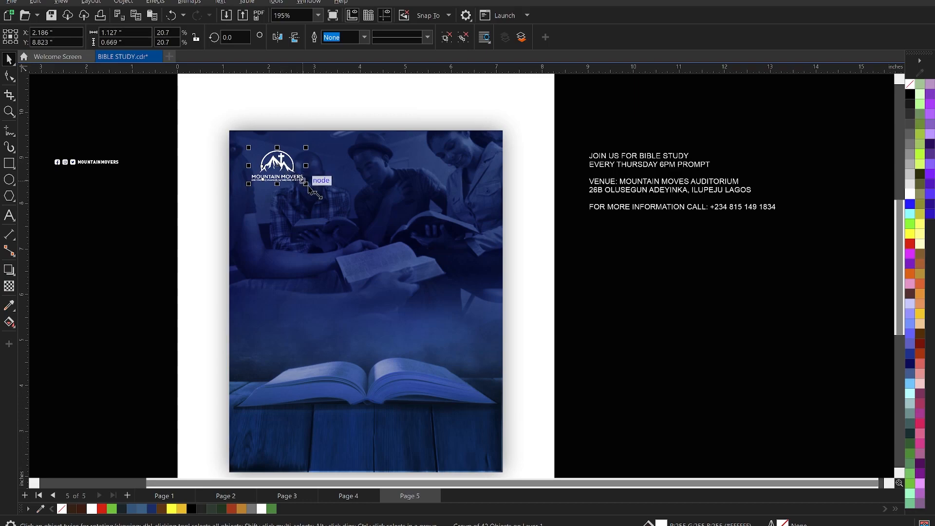
left_click_drag(308, 186, 308, 187)
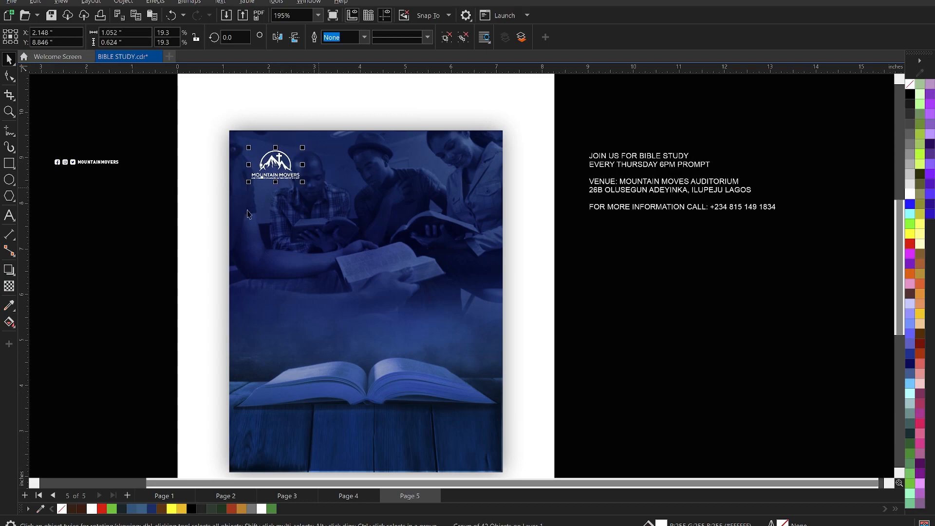
left_click(104, 250)
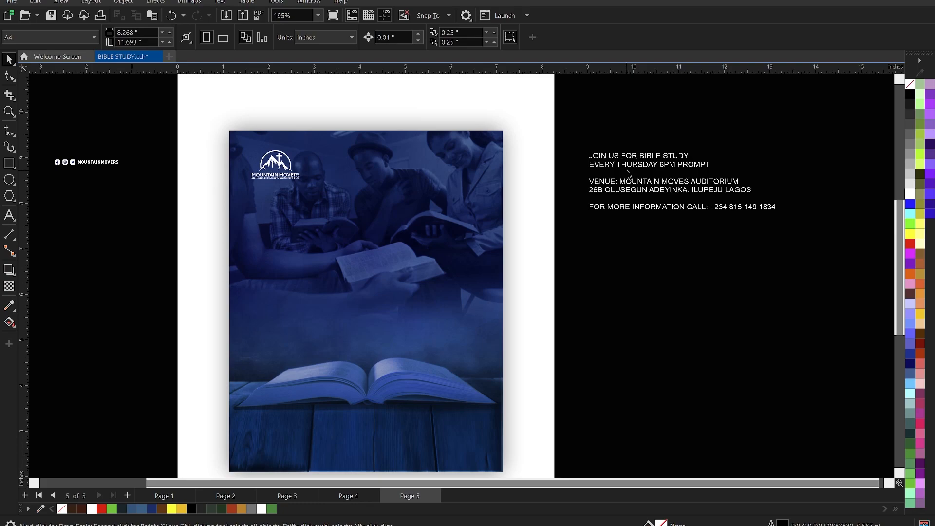
Cut "JOIN US FOR" out of the event details and place it as separate text in the flyer's upper-right area.
double_click(634, 157)
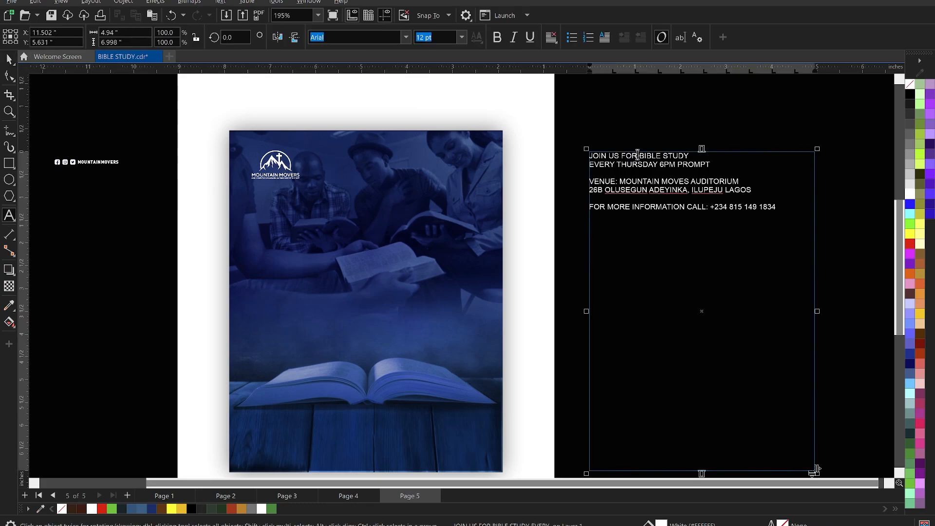
left_click_drag(617, 156, 578, 154)
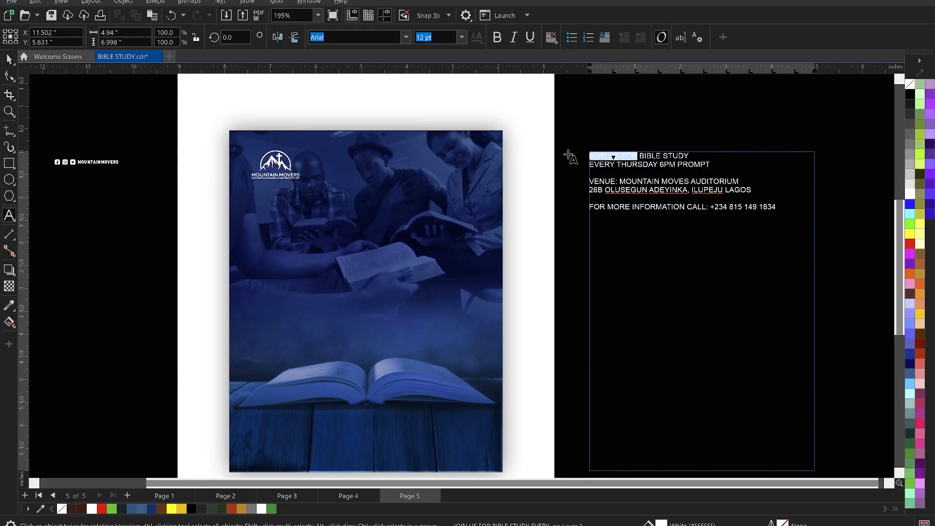
key("ctrl+x")
left_click(346, 319)
left_click(325, 327)
left_click(325, 328)
key("ctrl+v")
key("ctrl+space")
left_click_drag(363, 325, 445, 196)
left_click_drag(445, 195, 444, 195)
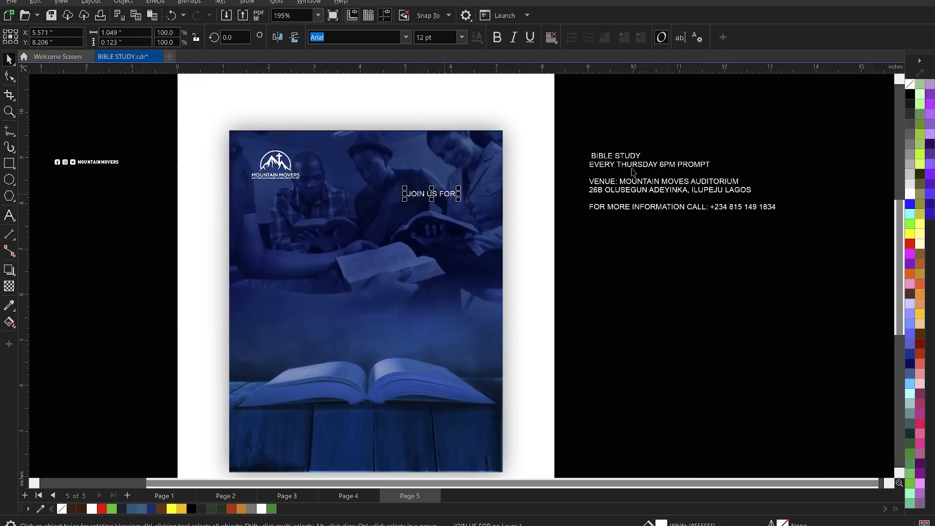
Cut "BIBLE STUDY" out of the event details and paste it as a separate two-line title near the flyer's middle.
double_click(642, 156)
left_click_drag(641, 157, 574, 160)
key("ctrl+x")
left_click(374, 297)
left_click(344, 290)
key("ctrl+v")
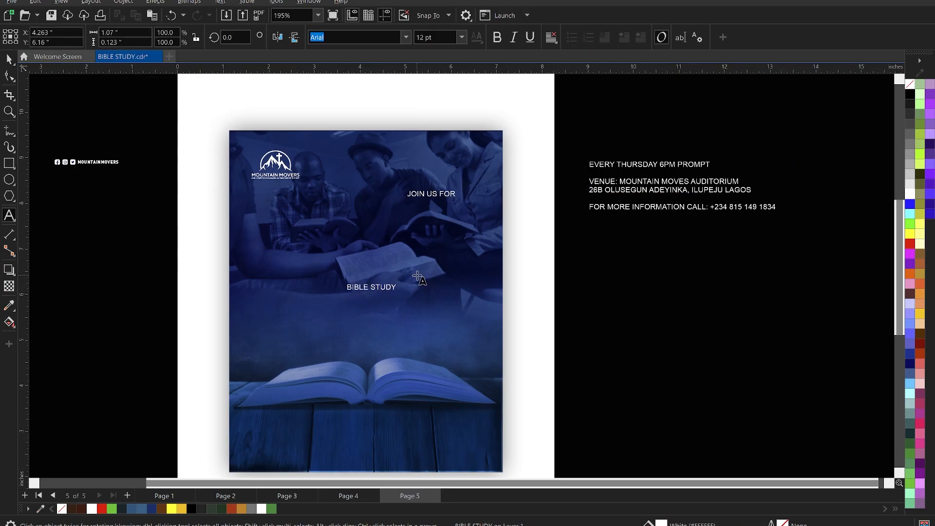
key("Return")
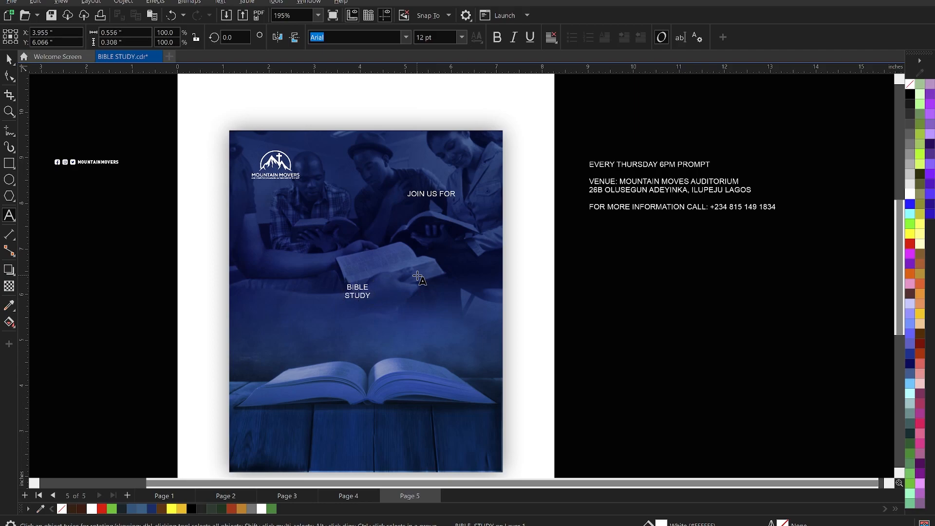
Enlarge the BIBLE STUDY title to about 74.6 pt and position it above the open book, roughly centered on the flyer.
key("ctrl+space")
left_click_drag(388, 326, 440, 378)
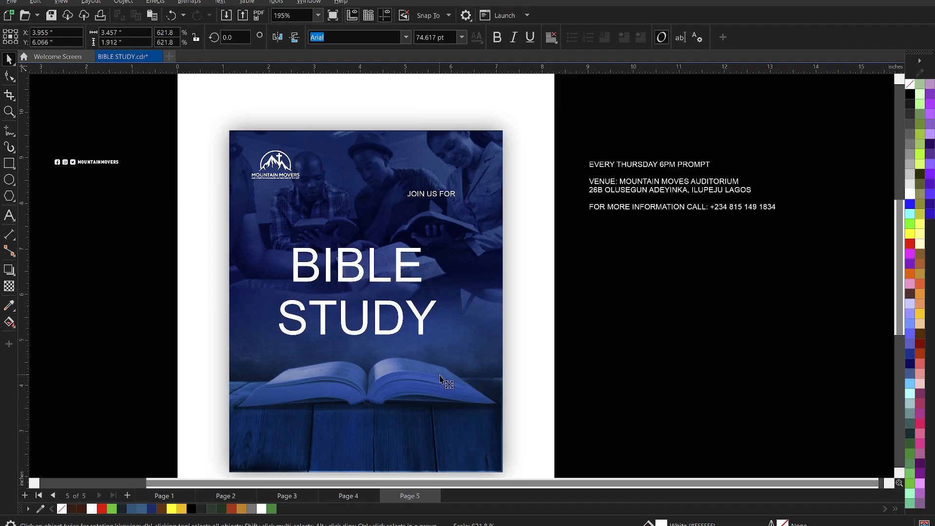
left_click_drag(402, 267, 414, 269)
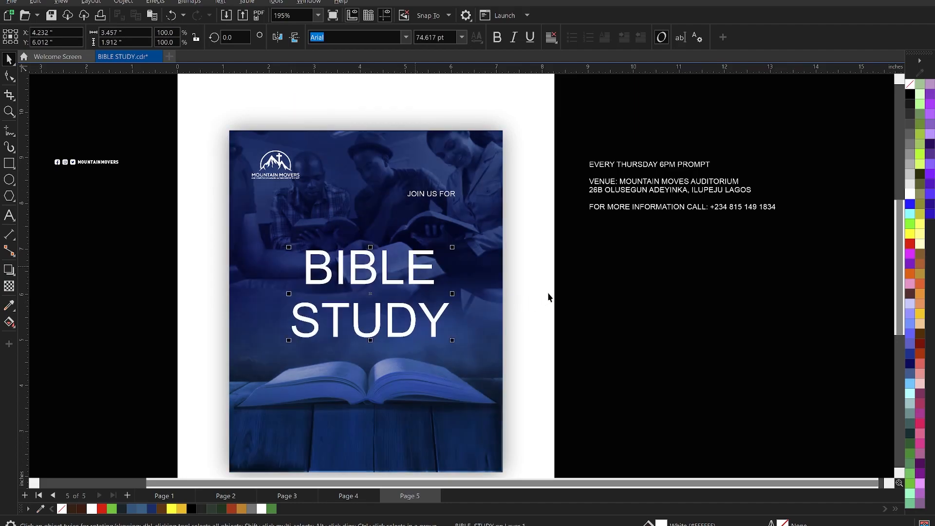
left_click(571, 279)
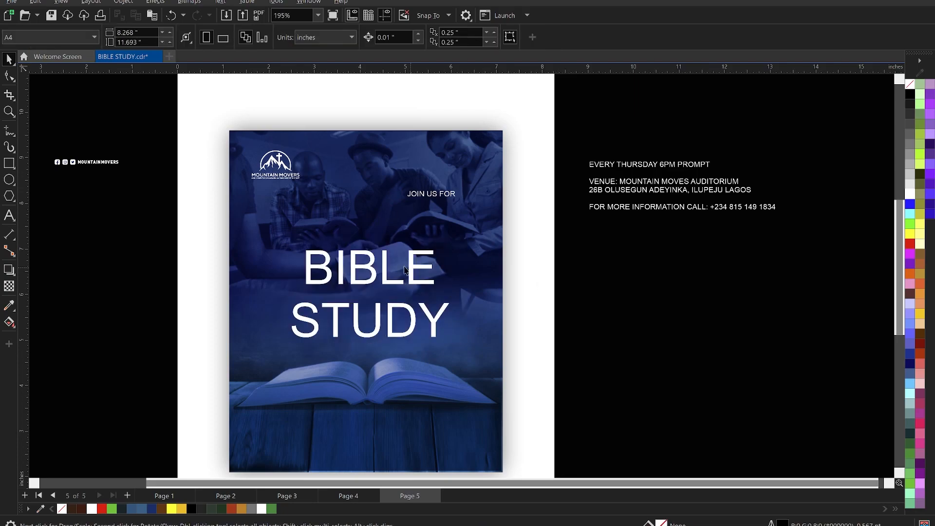
Set the BIBLE STUDY title in Dharma Gothic Rounded M, enlarge it to about 101 pt and recenter it on the flyer.
left_click(383, 263)
left_click(324, 37)
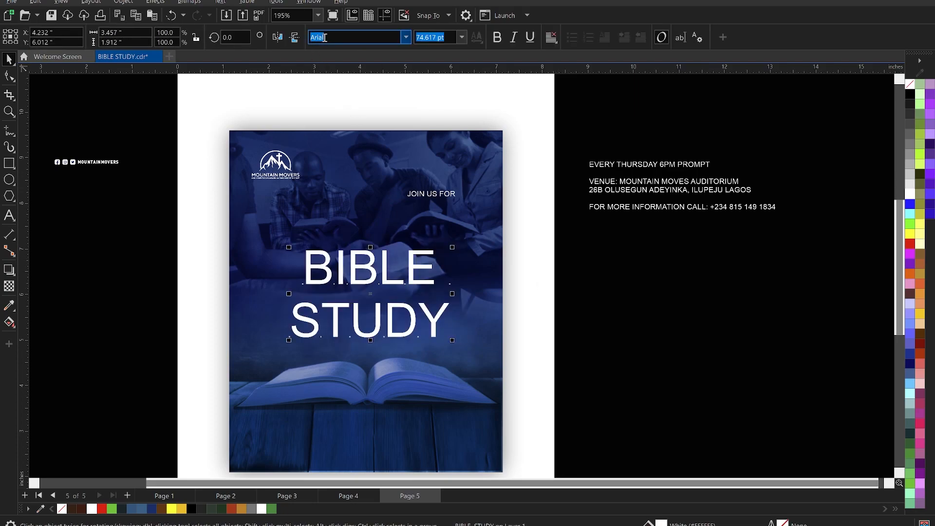
type("D")
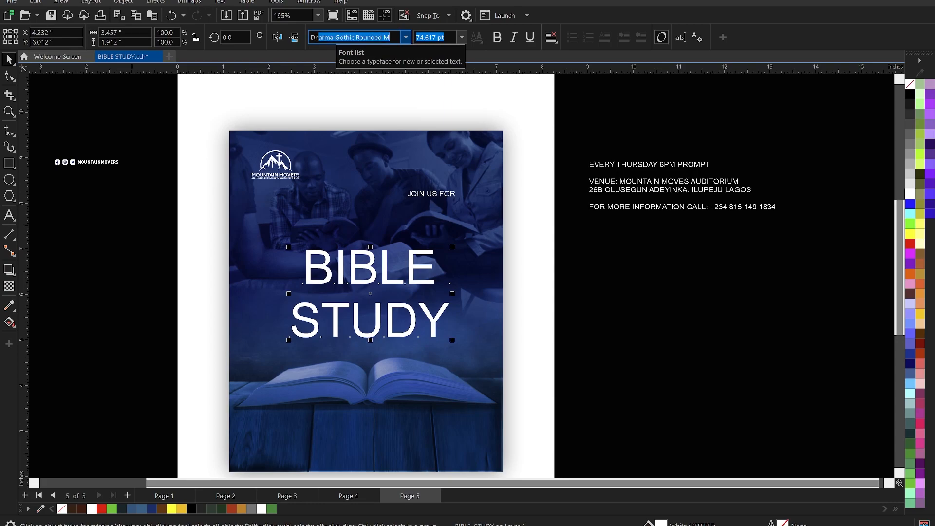
type("ha")
key("Return")
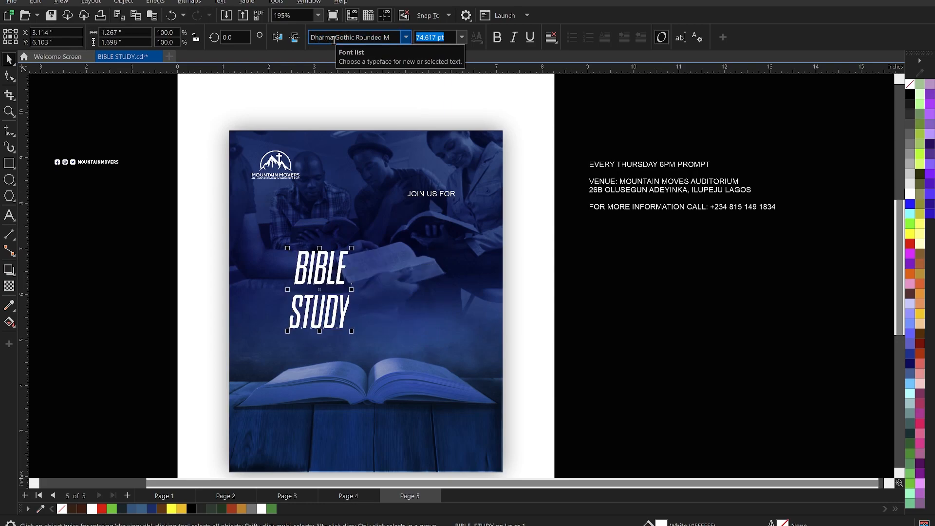
left_click_drag(351, 331, 377, 362)
left_click_drag(381, 329, 409, 326)
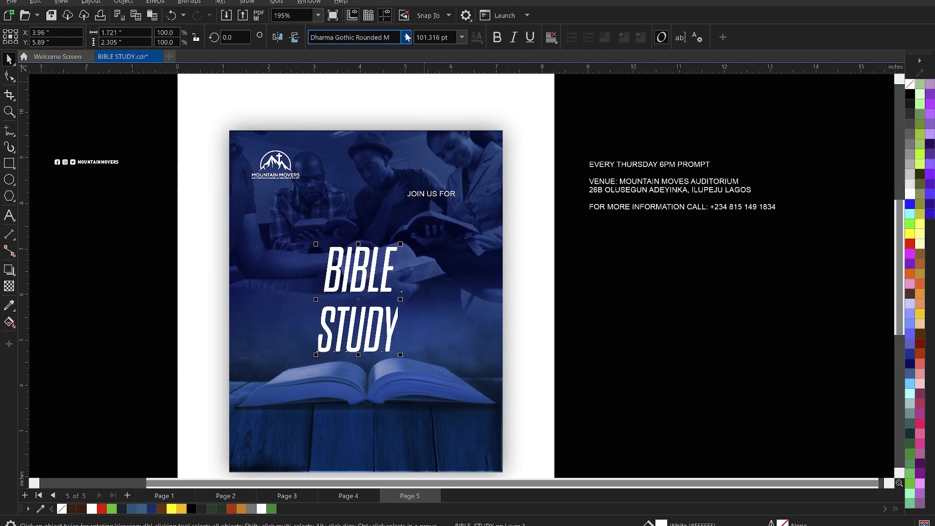
Try the Dharma Gothic Rounded M ExBold typeface in its regular style on the BIBLE STUDY title.
left_click(405, 37)
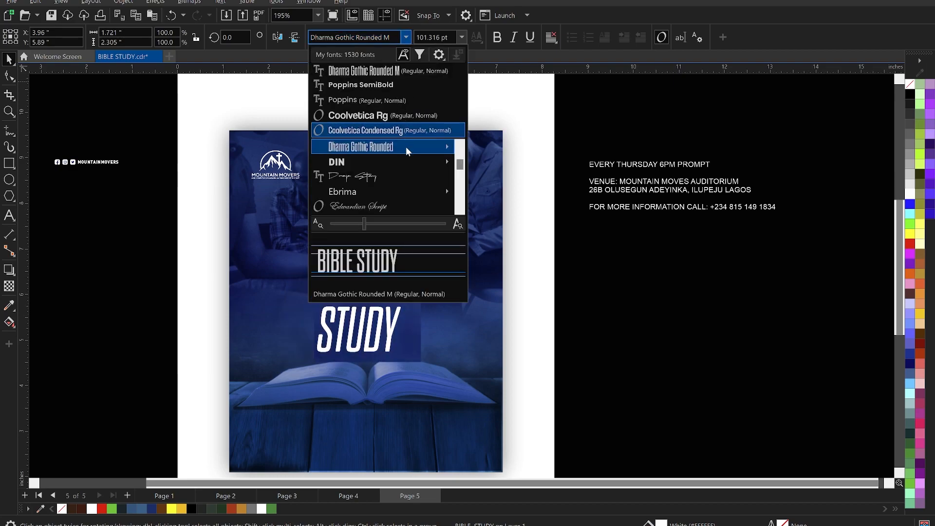
mouse_move(406, 148)
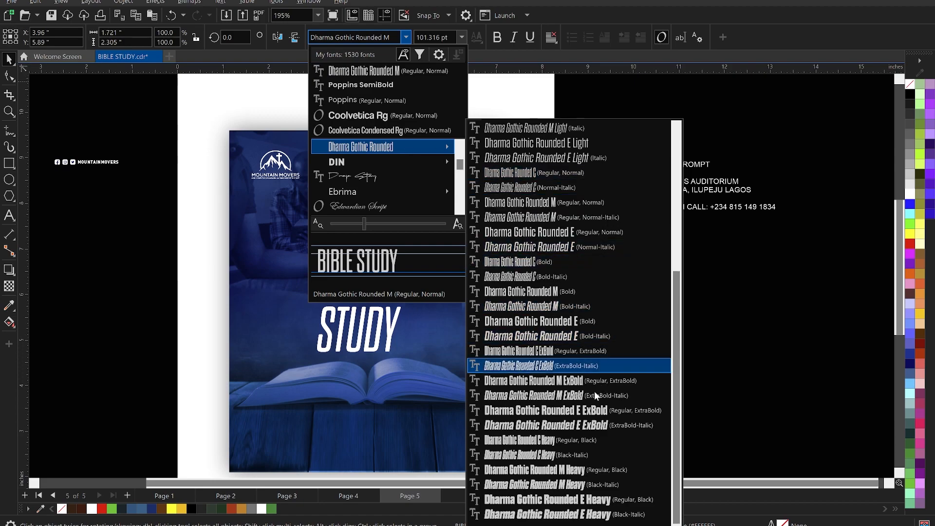
left_click(569, 381)
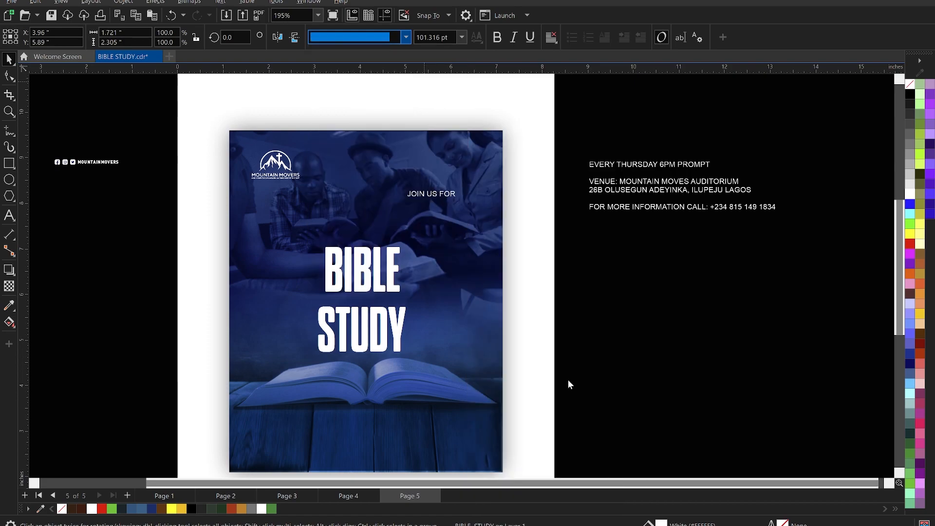
Change the BIBLE STUDY title's typeface to Dharma Gothic Rounded C ExBold in its regular style.
scroll(347, 327, "up", 3)
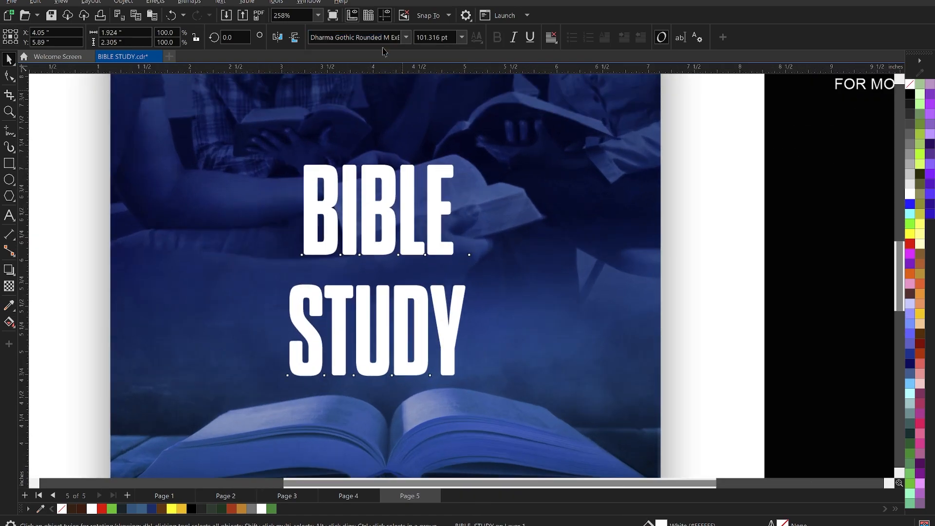
left_click(380, 37)
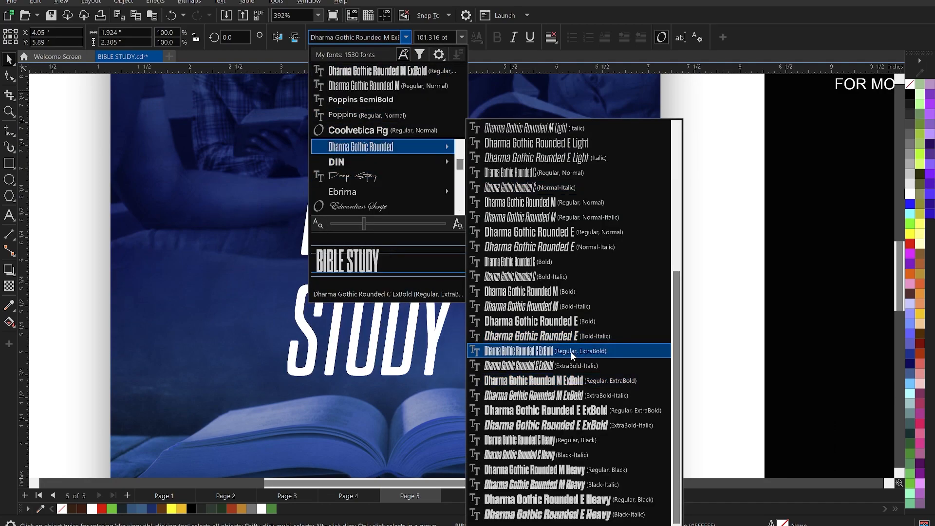
left_click(570, 351)
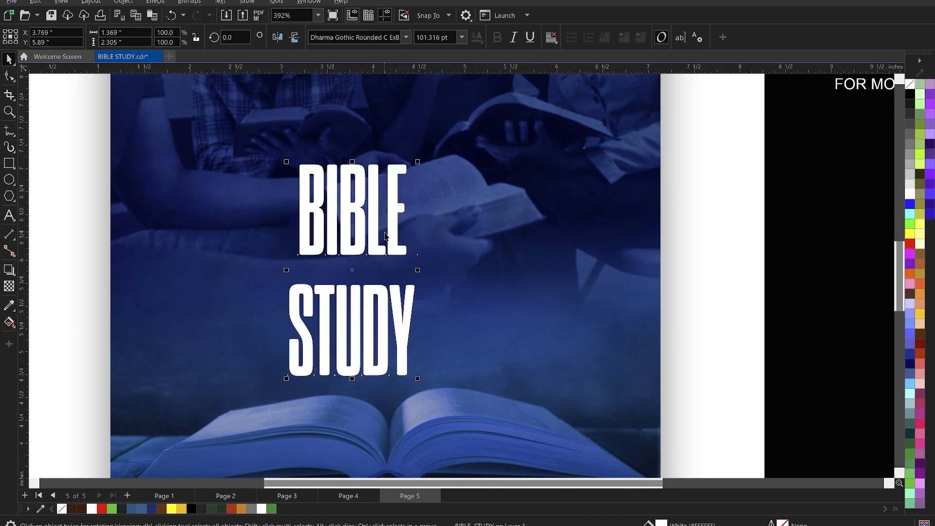
Move the separate word BIBLE down to sit just above STUDY and enlarge it to about 108 pt, aligning their right edges.
left_click(357, 214)
left_click_drag(357, 214, 360, 242)
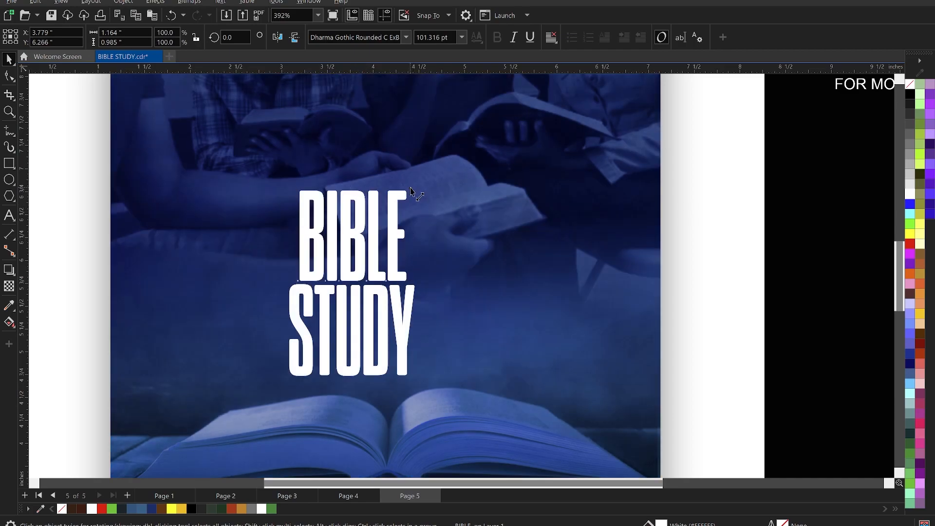
left_click_drag(411, 188, 416, 182)
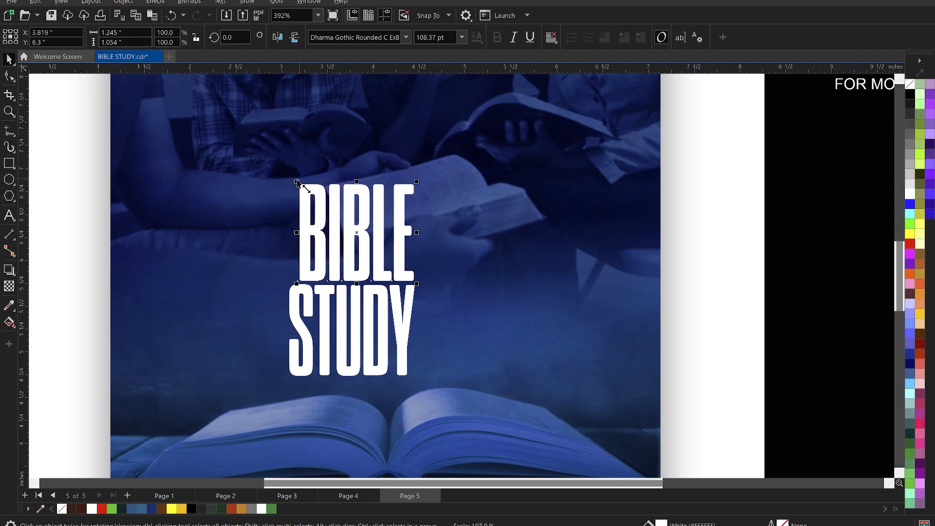
Enlarge "BIBLE" to about 1.335 in wide to match "STUDY", and break both words apart into individual letters.
left_click_drag(300, 182, 274, 173)
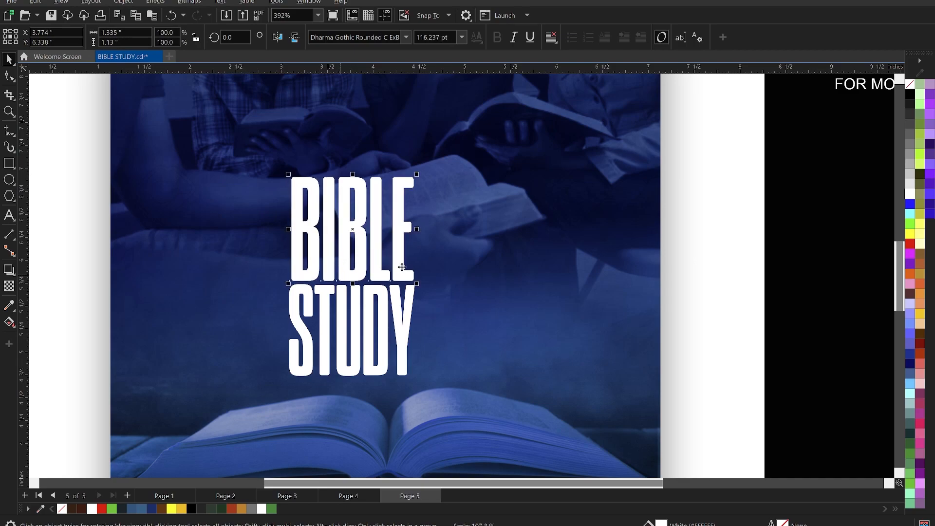
left_click(329, 318)
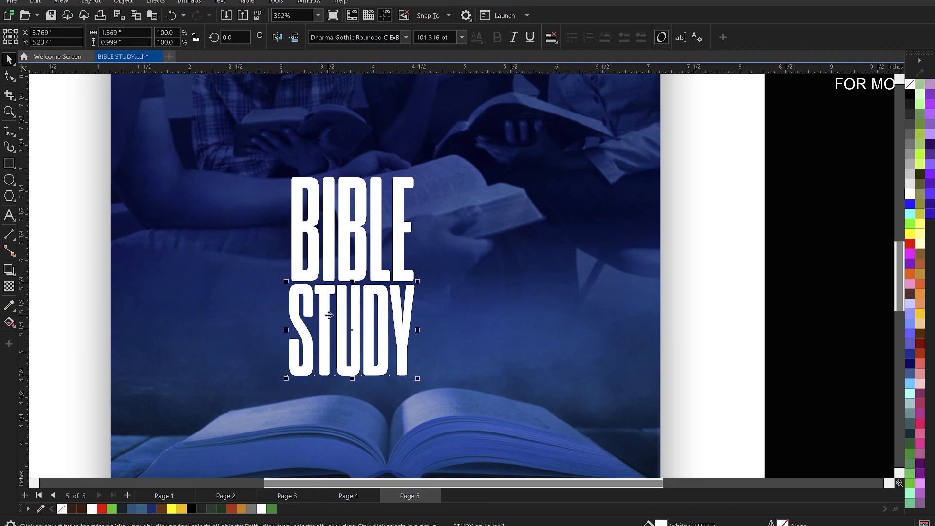
key("ctrl+k")
left_click(329, 236)
key("ctrl+k")
left_click(328, 236)
Move the T out of "STUDY" into the empty area beside the title, and convert the I of "BIBLE" to curves.
left_click(322, 296)
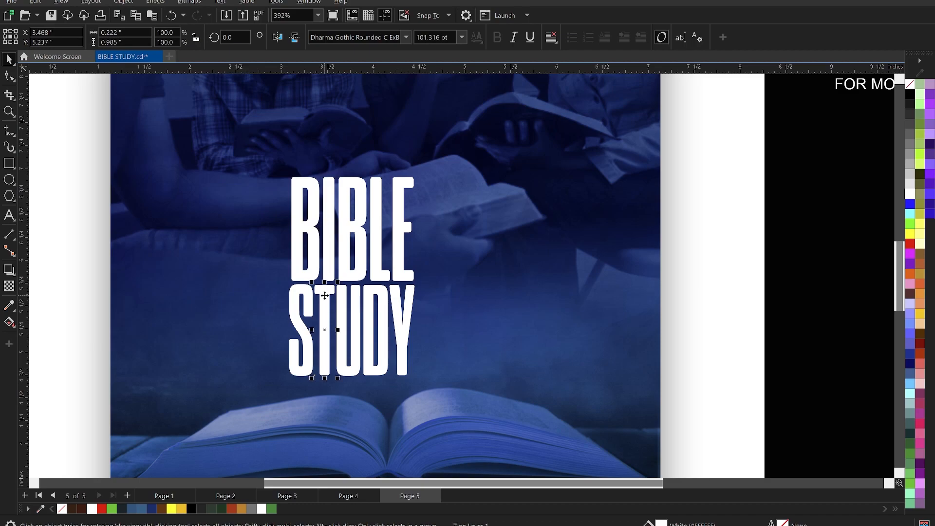
left_click_drag(324, 295, 513, 269)
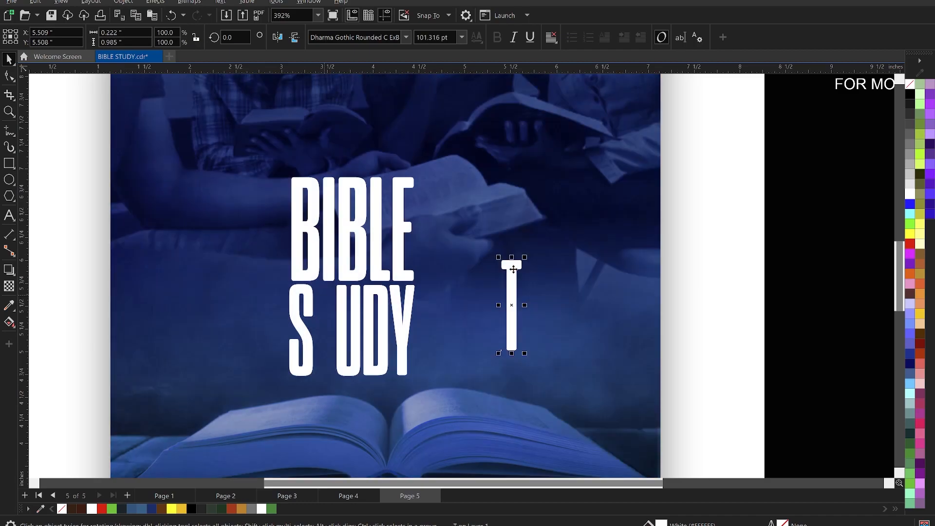
double_click(331, 248)
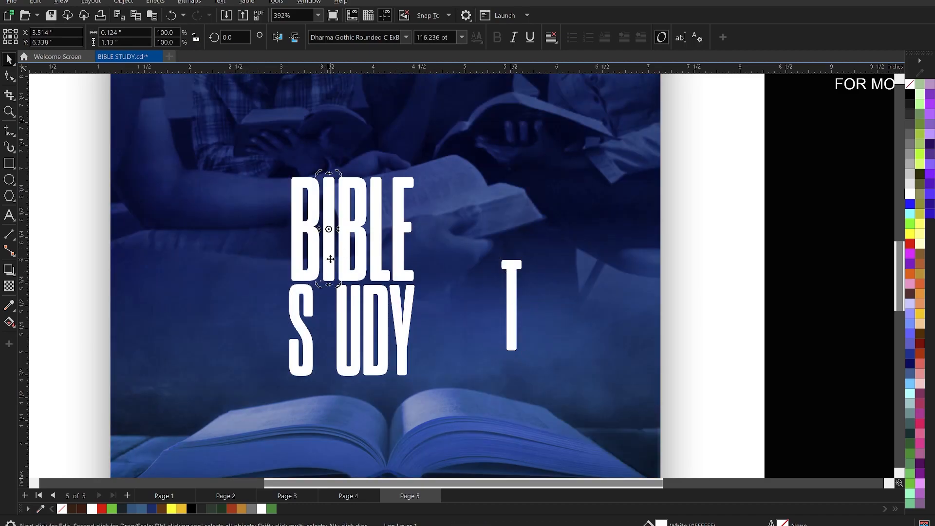
left_click(331, 259)
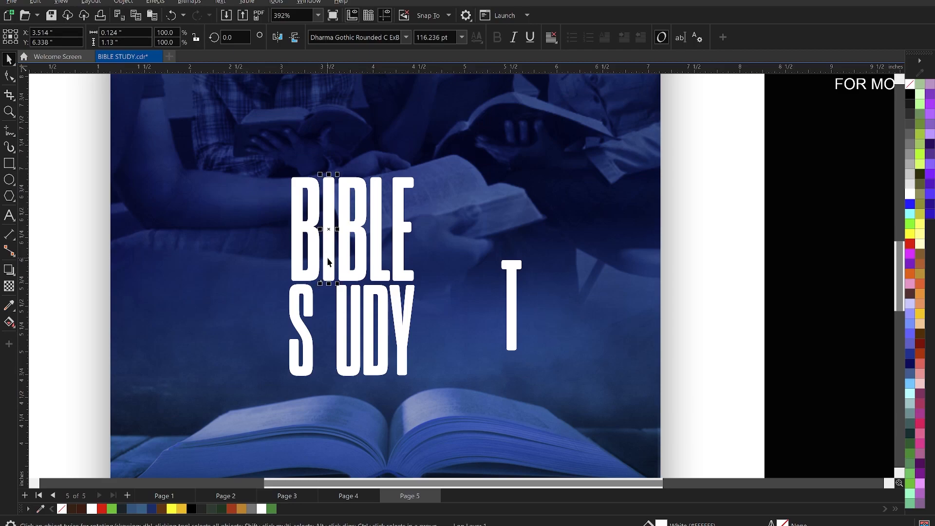
key("ctrl+q")
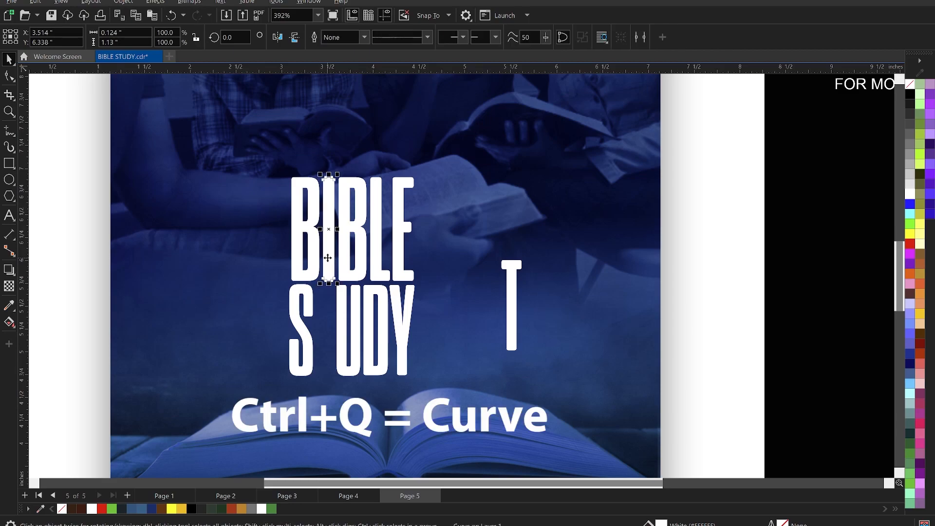
Stretch the bottom nodes of the I in "BIBLE" down to the baseline of "STUDY" to fill the T's place.
key("F10")
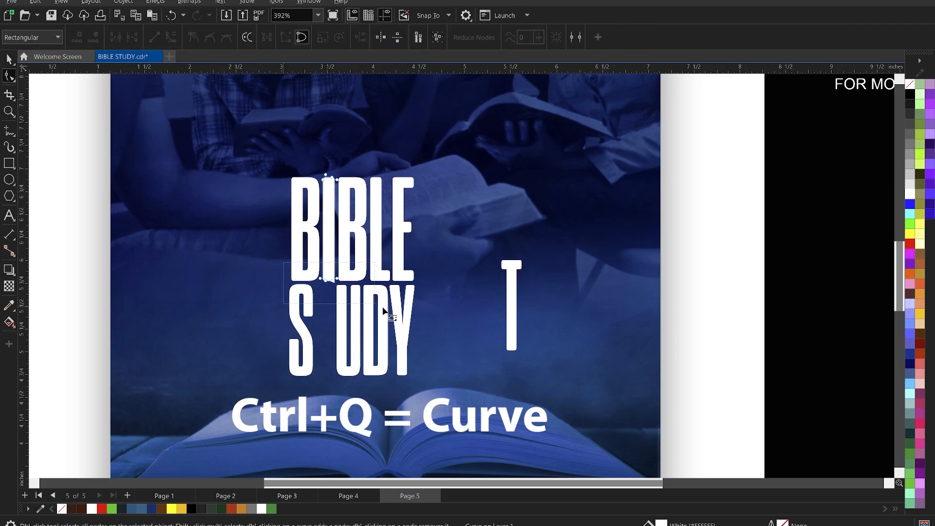
left_click(338, 280)
left_click_drag(339, 283, 337, 388)
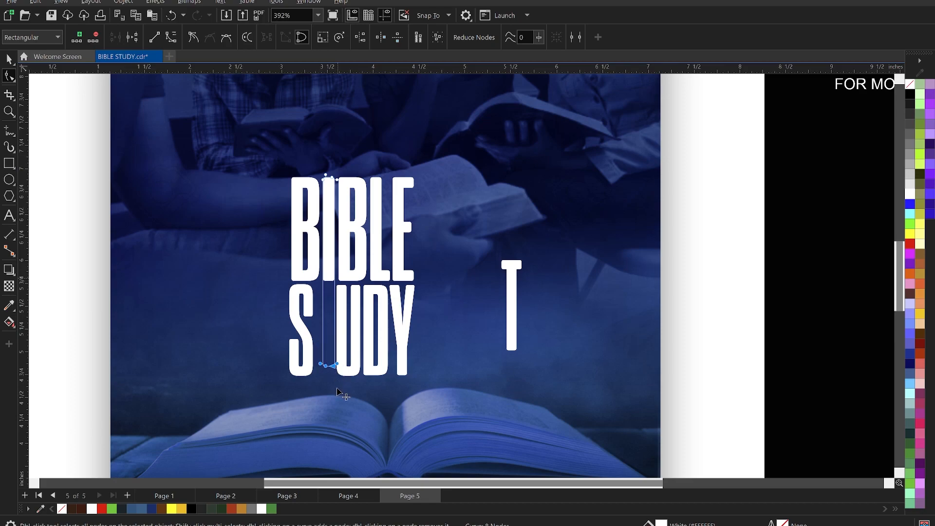
scroll(338, 390, "up", 4)
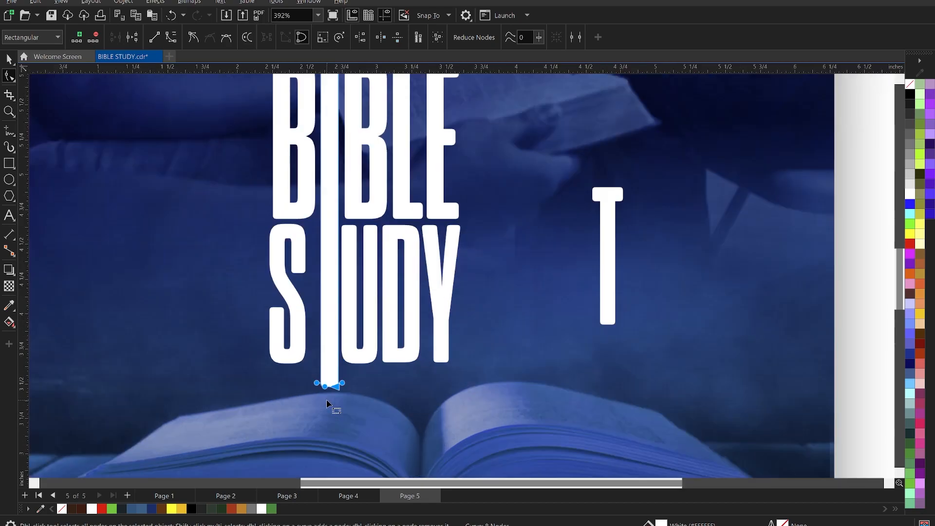
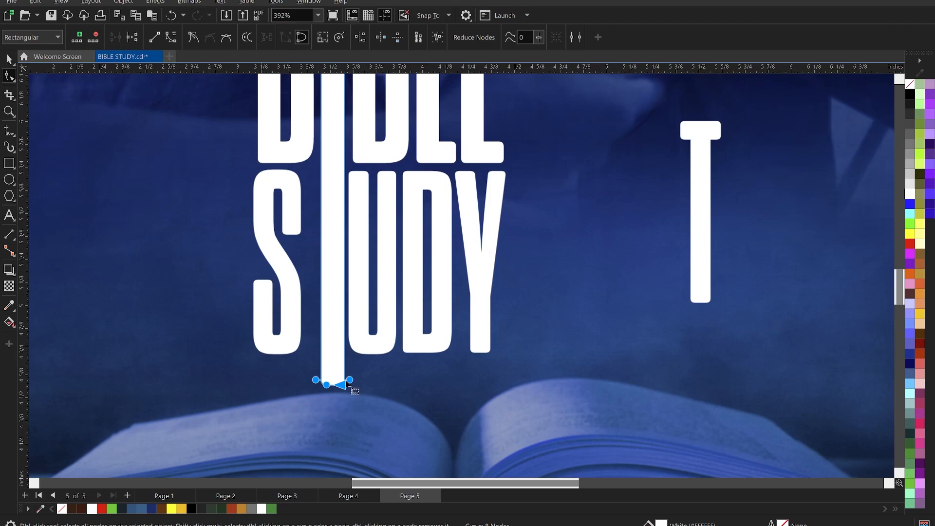
scroll(347, 380, "up", 1)
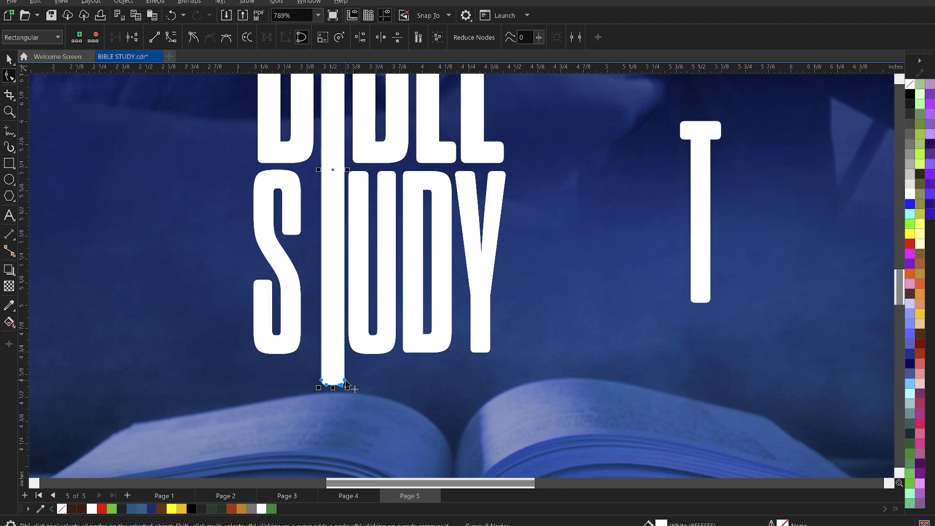
left_click_drag(345, 350, 344, 353)
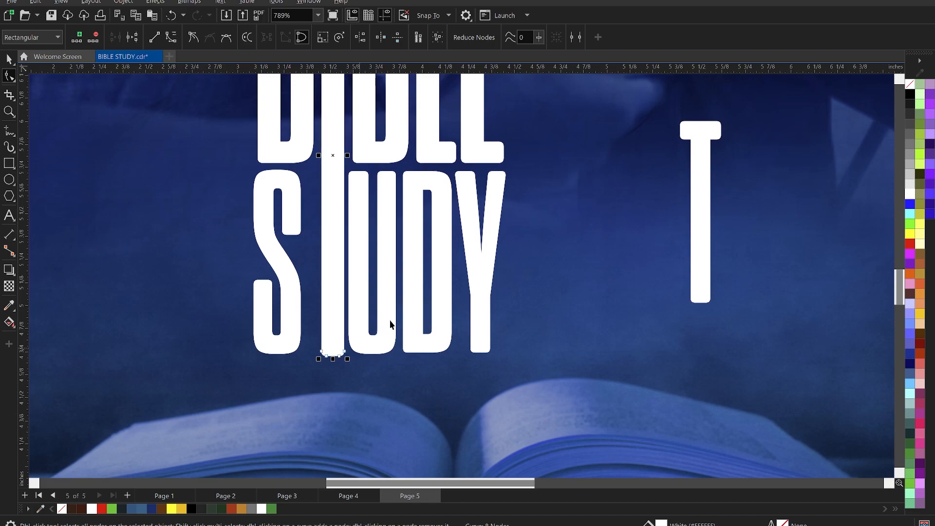
Nudge the letters S, U, D and Y together slightly to the right under "BIBLE".
scroll(425, 335, "down", 2)
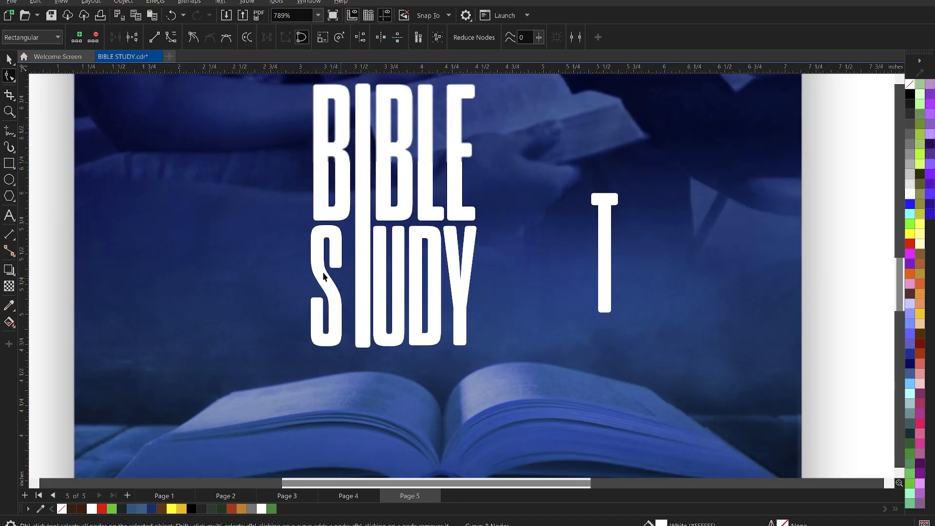
left_click(322, 270)
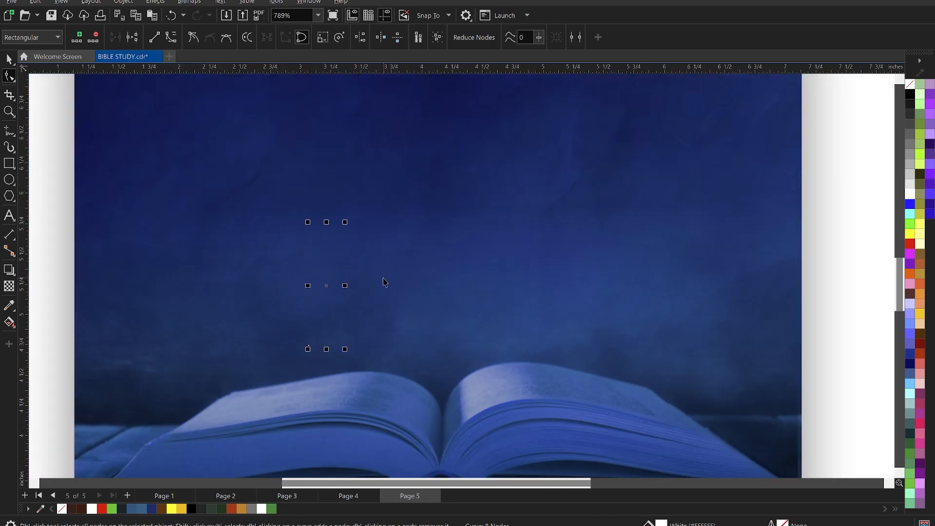
left_click(398, 267, "shift")
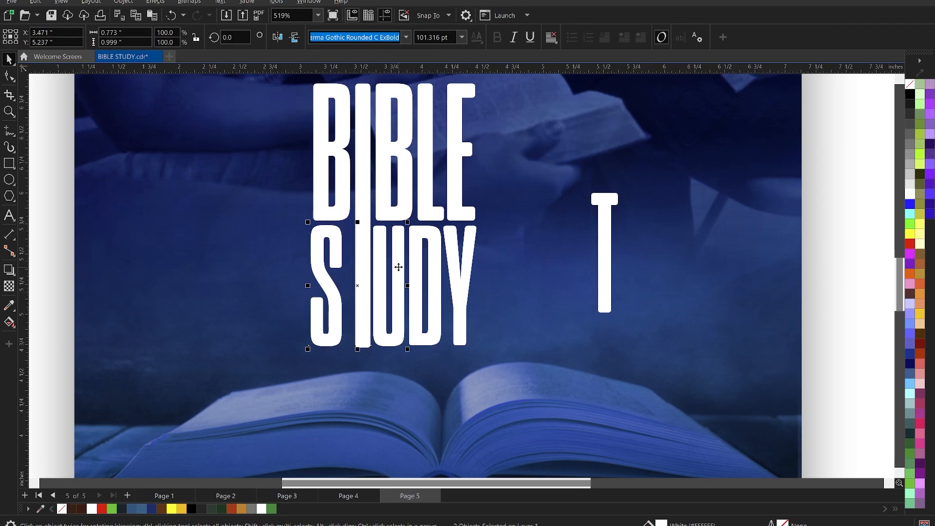
left_click(453, 262, "shift")
key("Right")
key("Right")
key("Right")
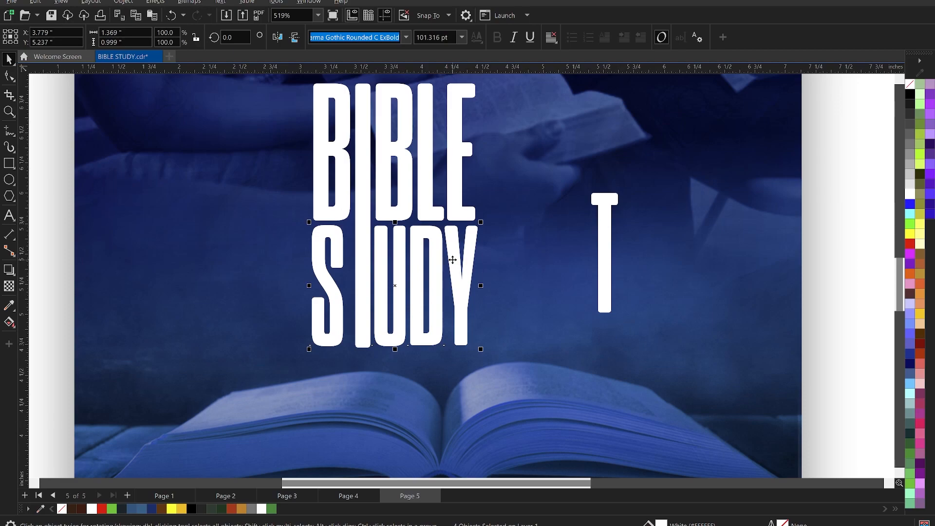
left_click(526, 260)
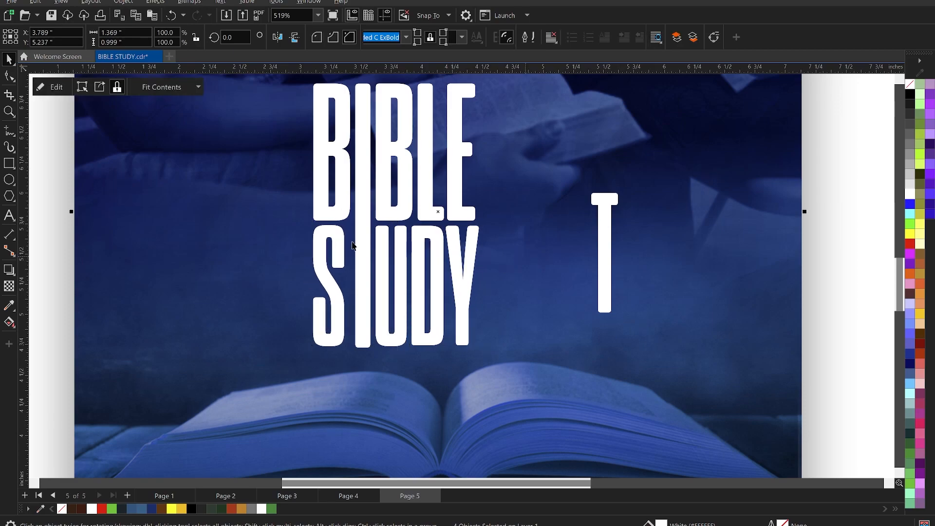
Nudge the S of "STUDY" further right, closer to the long I stem.
left_click(335, 233)
key("Right")
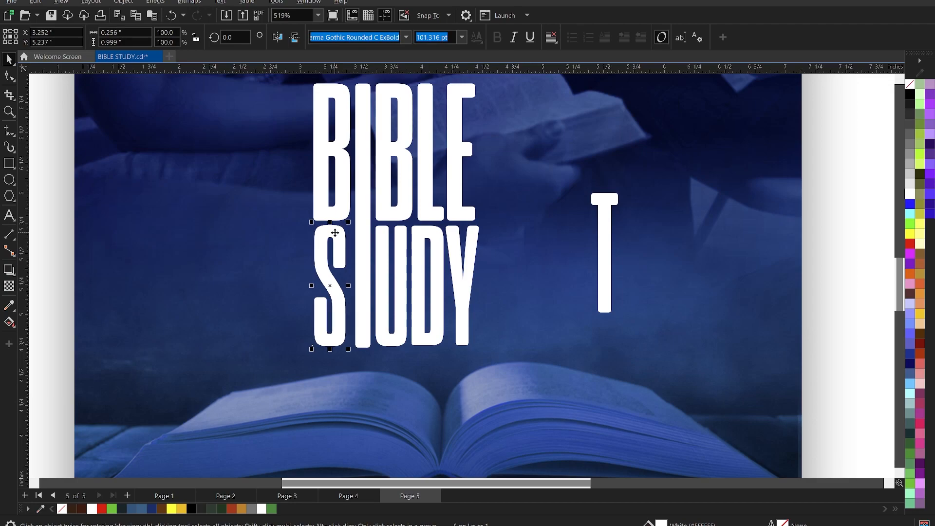
key("Right")
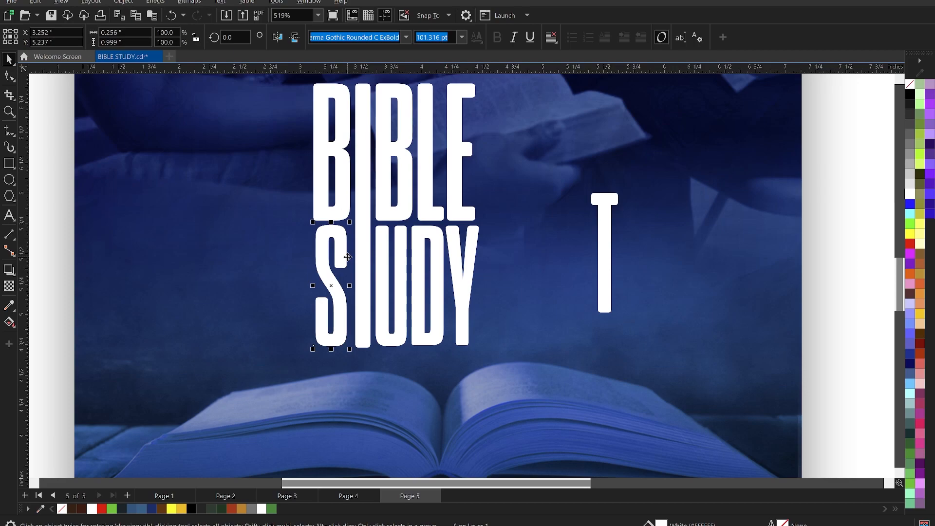
key("Right")
key("Right")
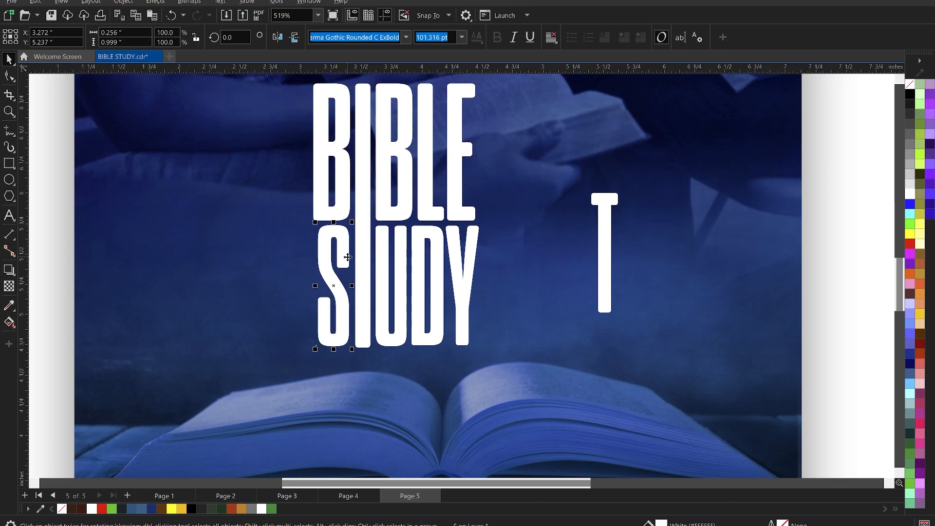
Enlarge the S, U, D and Y letters to about 103 pt and nudge them into place around the I stem.
left_click(438, 245, "shift")
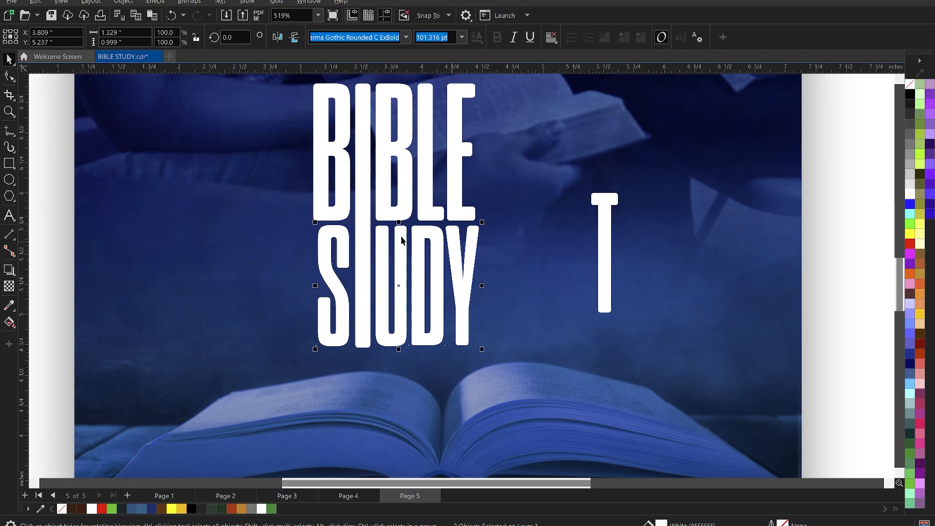
left_click_drag(314, 352, 314, 363)
key("Right")
key("Right")
key("Right")
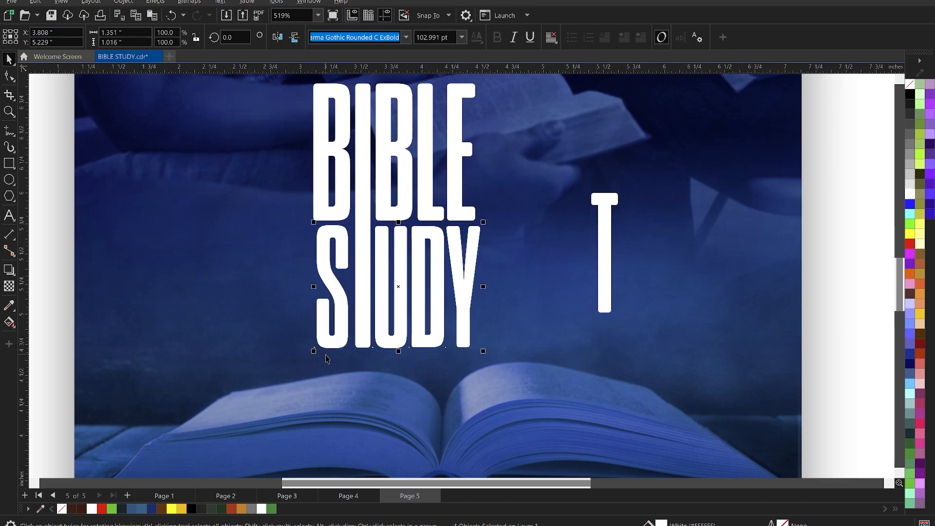
key("Left")
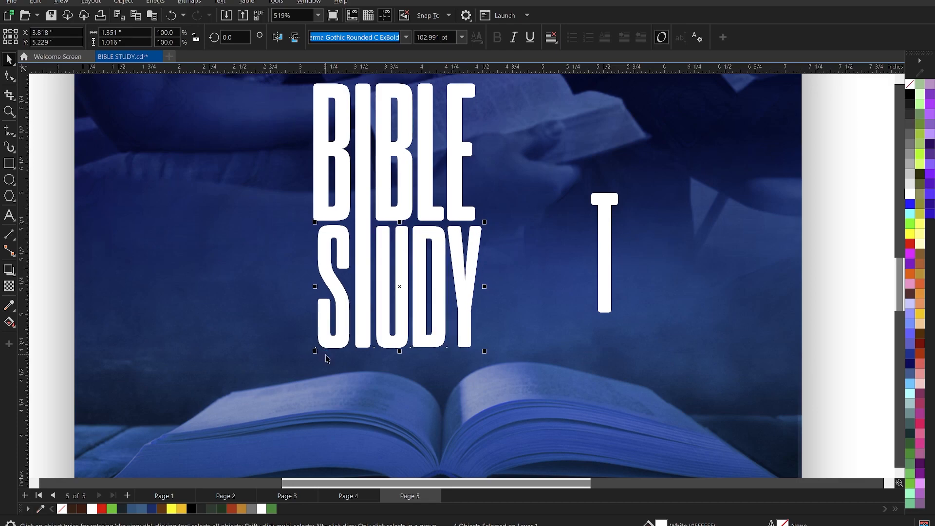
Extend the top nodes of the I stem about 0.45 in above "BIBLE" as the upright of a cross.
scroll(383, 344, "down", 3)
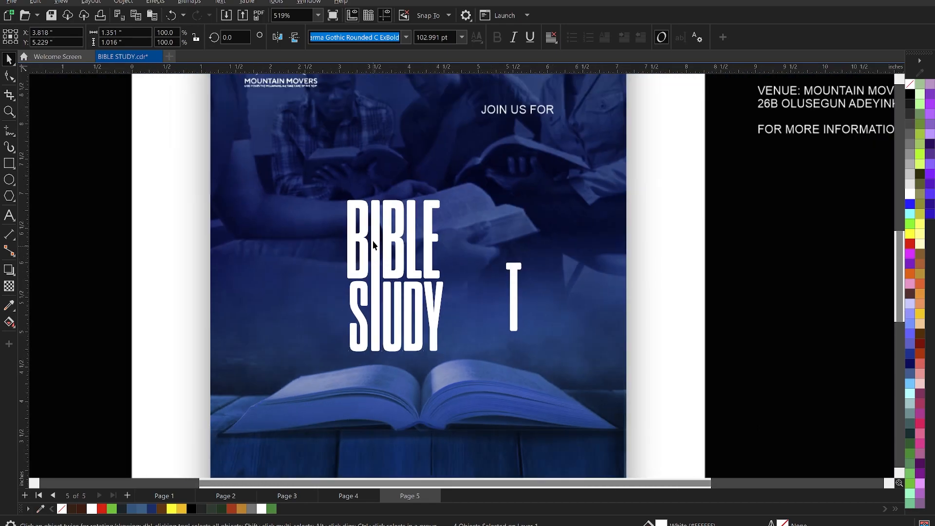
left_click(375, 227)
key("F10")
left_click_drag(356, 180, 390, 215)
key("Up")
key("Up")
key("Up")
key("Up")
key("Up")
key("Up")
key("Up")
key("Up")
key("Up")
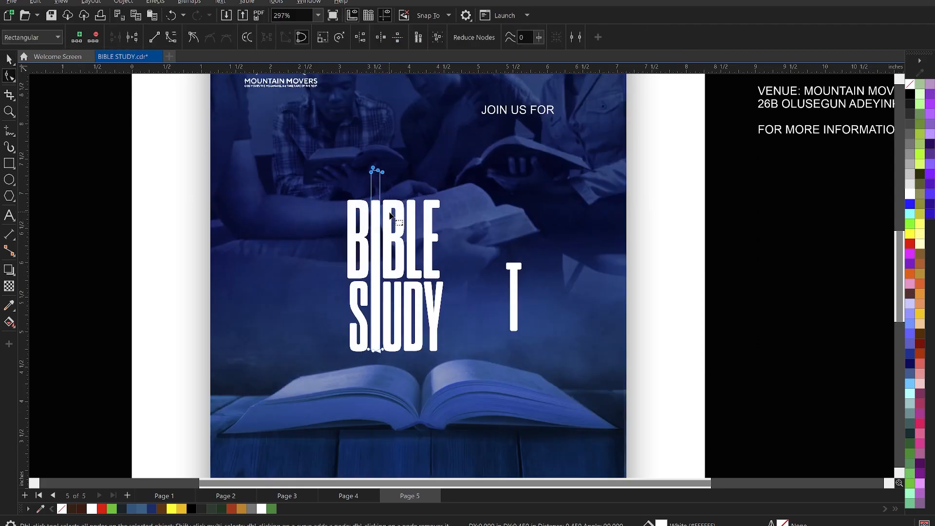
key("space")
Make a copy of the I stem rotated 90 degrees and place it just above "BIBLE" as the crossbar.
key("space")
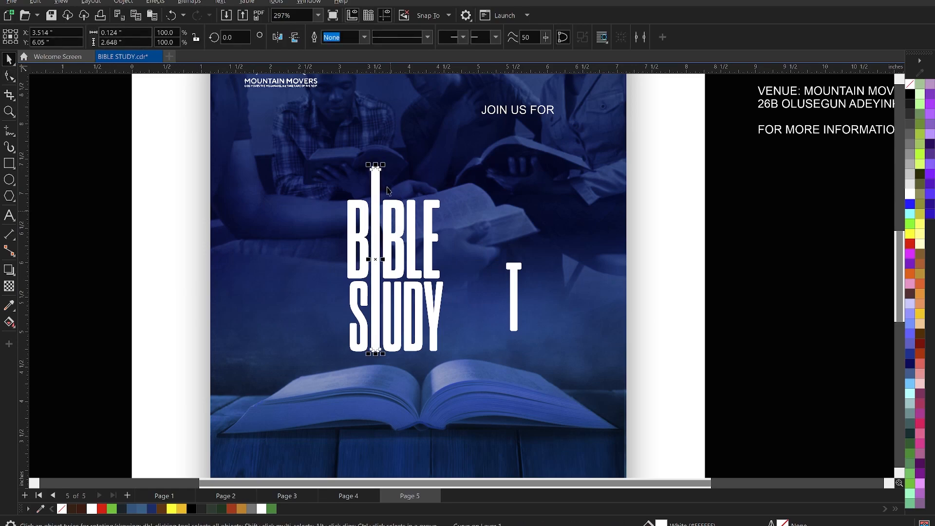
left_click(235, 37)
type("90")
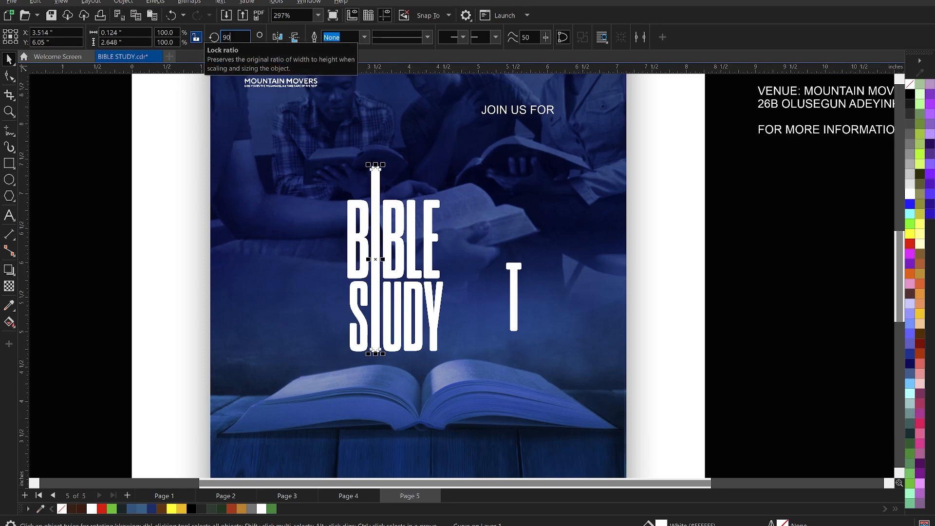
key("Return")
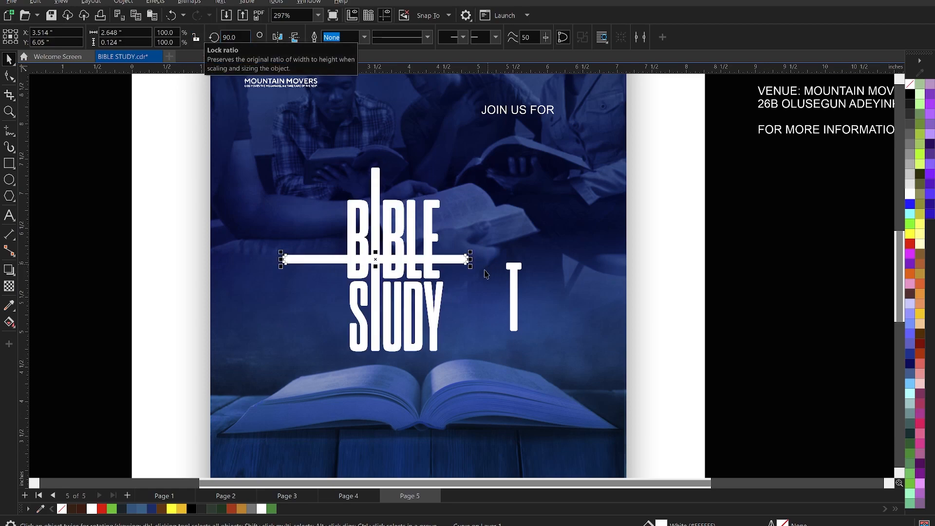
left_click_drag(423, 256, 433, 195)
Shorten the crossbar from its left end to about 0.96 in, lining it up with the edge of the B.
scroll(418, 187, "up", 1)
key("F10")
left_click_drag(224, 173, 312, 227)
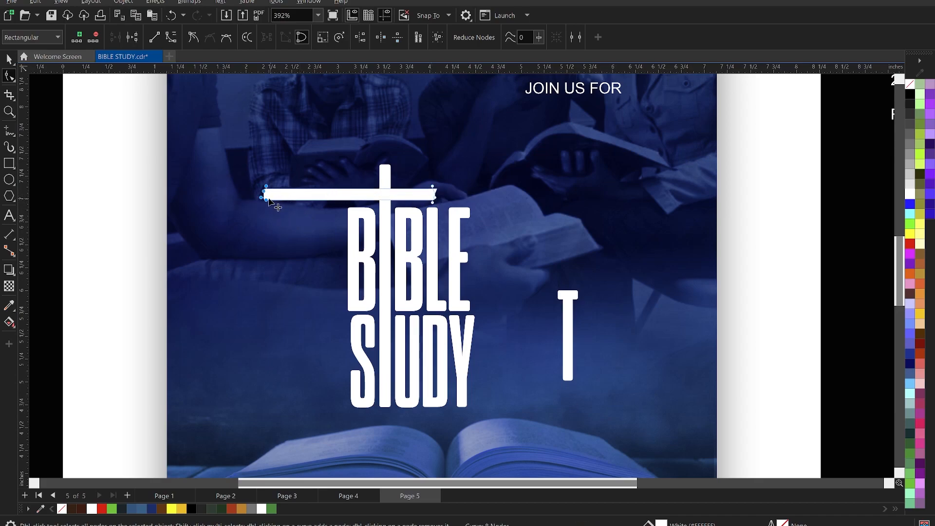
left_click_drag(266, 203, 351, 204)
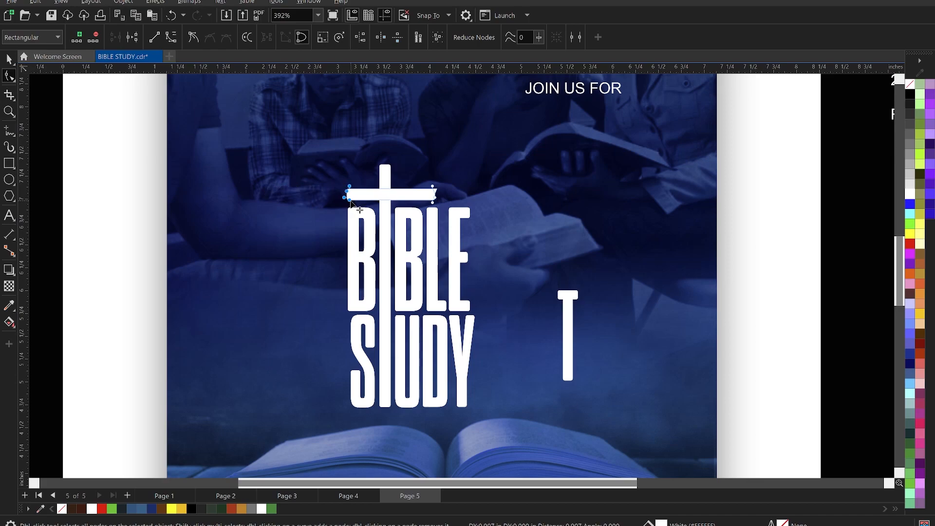
key("space")
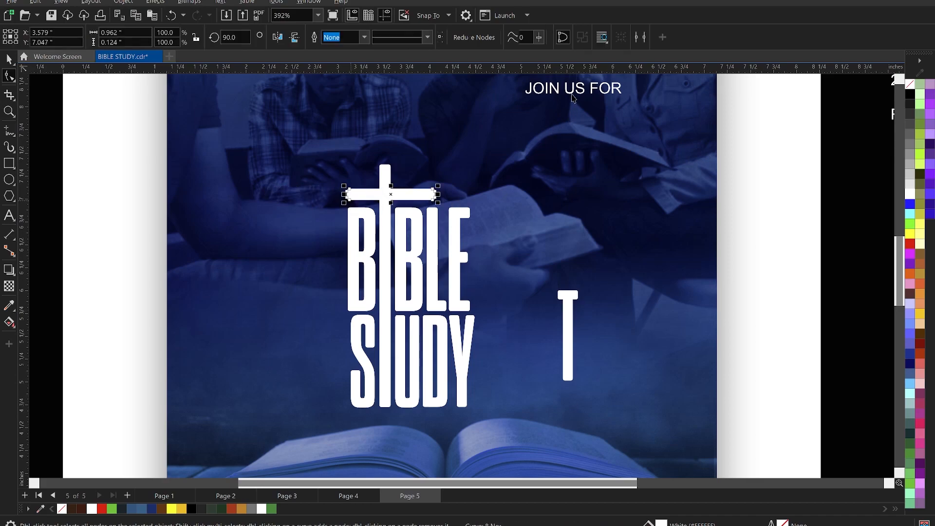
Move "JOIN US FOR" beside the crossbar above "BIBLE" and set its font to Dharma Gothic Rounded C ExBold.
left_click(579, 88)
left_click_drag(579, 88, 490, 203)
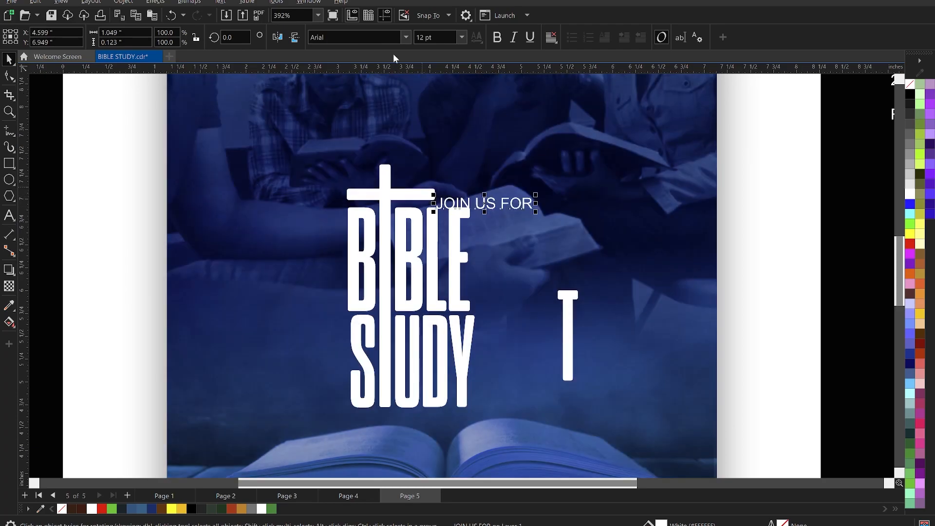
left_click(405, 37)
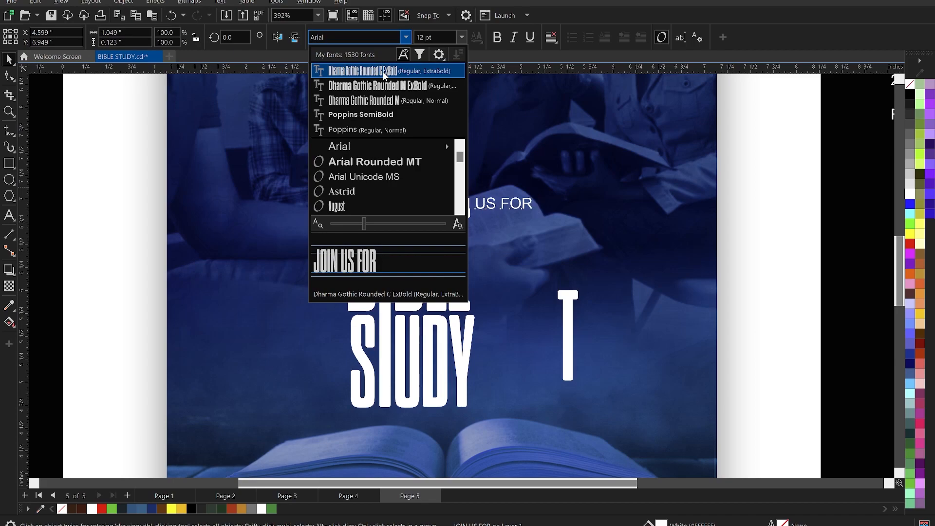
left_click(385, 73)
scroll(456, 194, "up", 3)
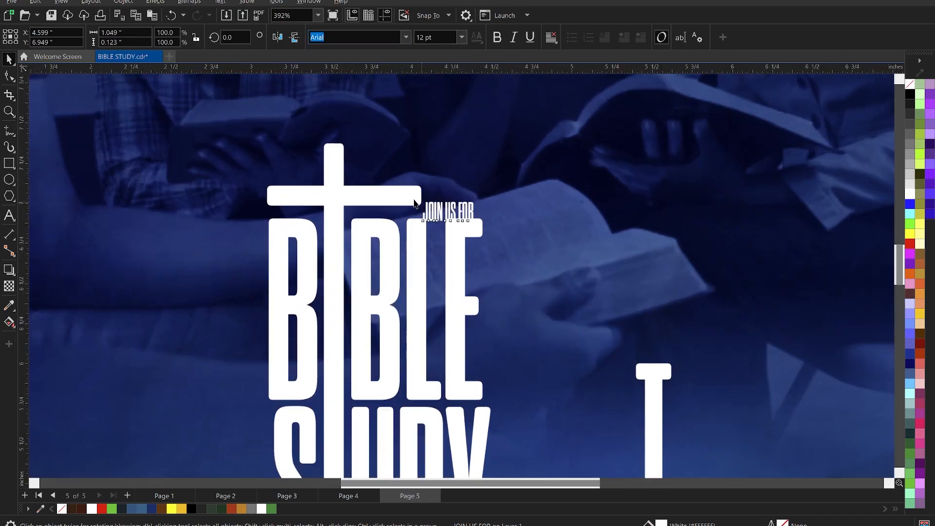
Shorten the crossbar's right end and enlarge "JOIN US FOR" to about 16.4 pt to fill the gap above "BLE".
double_click(406, 199)
left_click_drag(398, 165, 484, 230)
key("space")
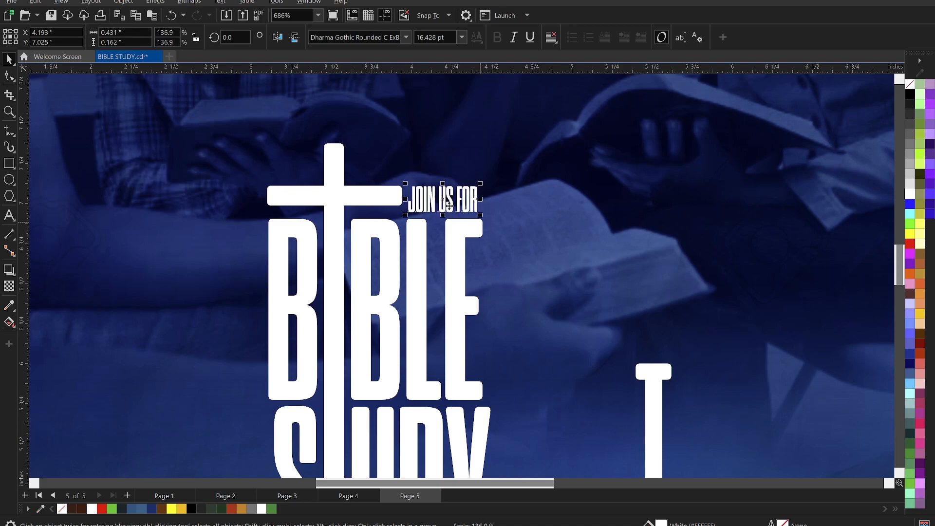
left_click_drag(447, 203, 446, 204)
scroll(547, 214, "down", 2)
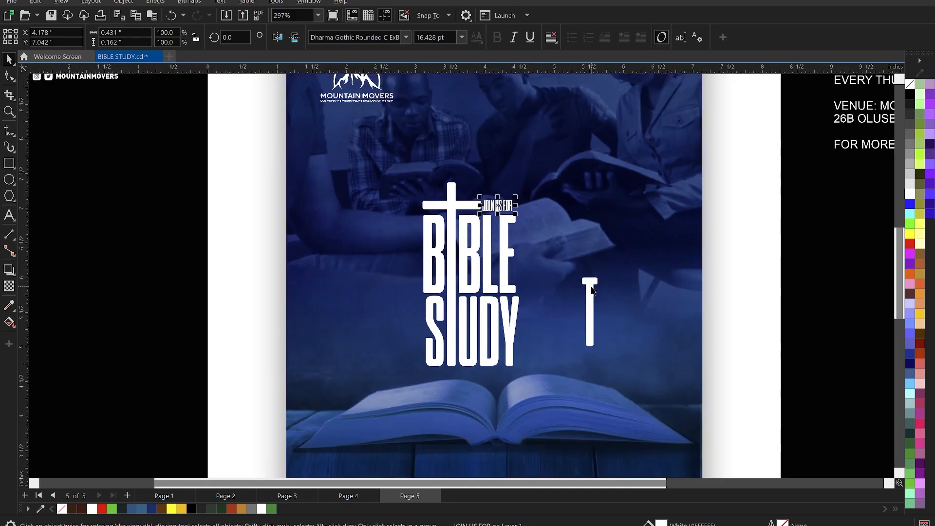
Delete the leftover T beside the title lettering.
left_click(592, 292)
key("Delete")
scroll(490, 228, "down", 1)
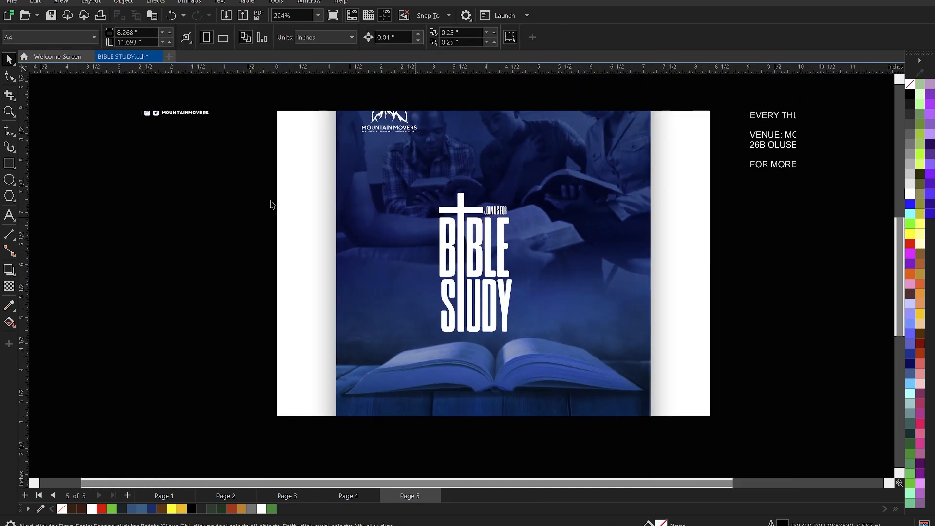
Centre the whole title lettering horizontally on the flyer as one group and enlarge it to about 1.83 by 3.49 in.
left_click_drag(204, 166, 591, 380)
left_click_drag(514, 190, 545, 162)
left_click_drag(497, 211, 503, 190)
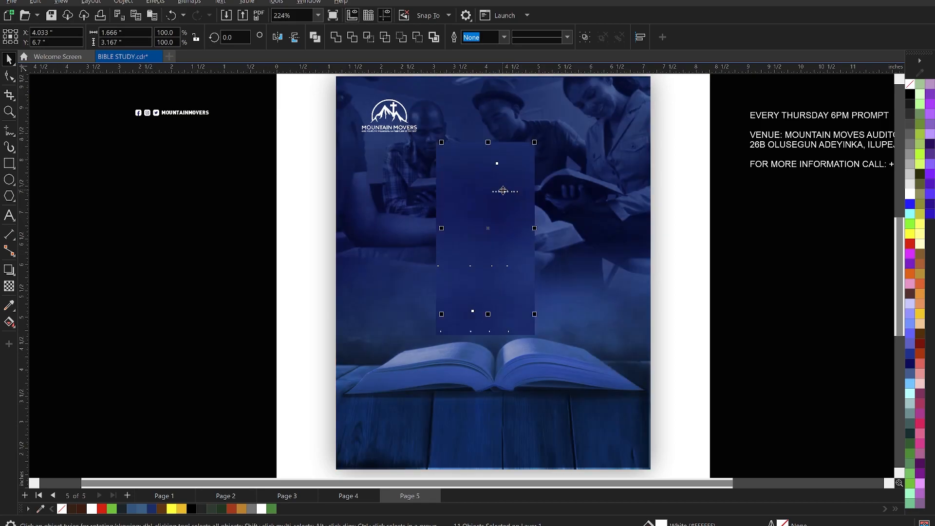
left_click(592, 214)
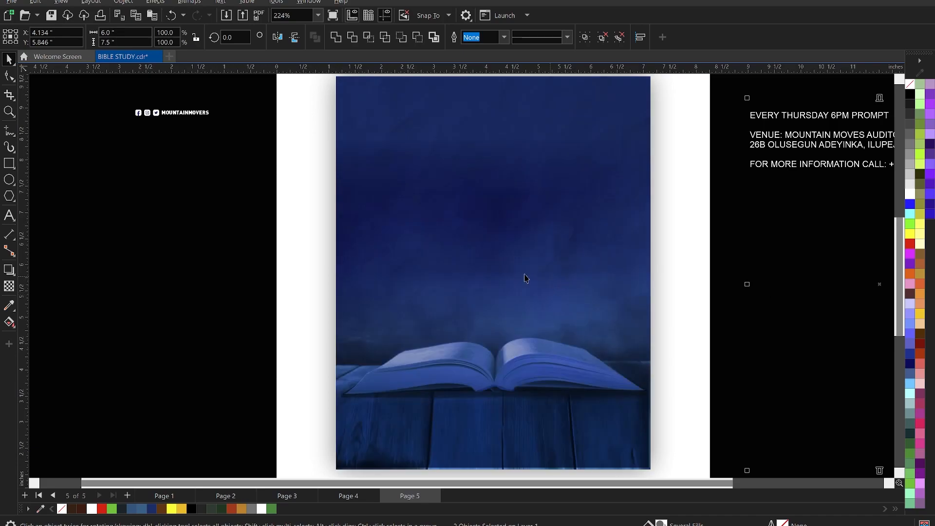
left_click(507, 272)
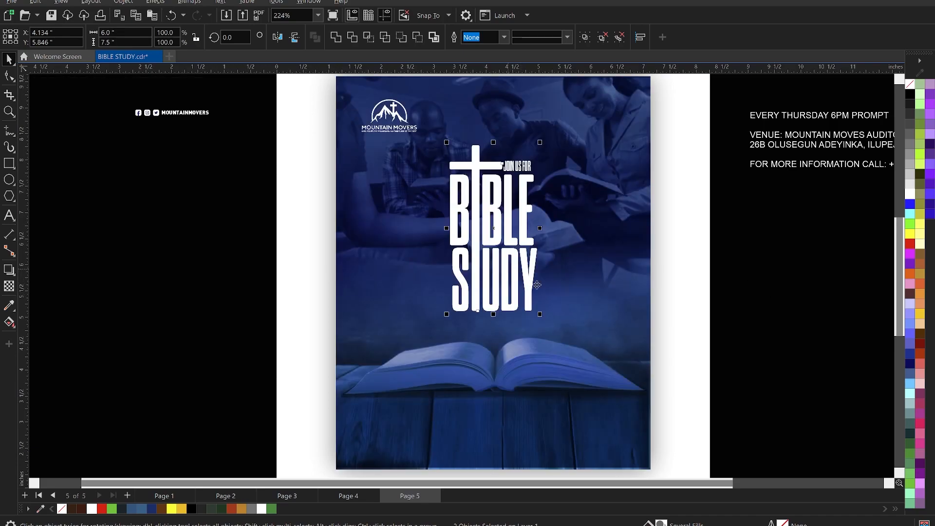
left_click_drag(544, 322, 528, 284)
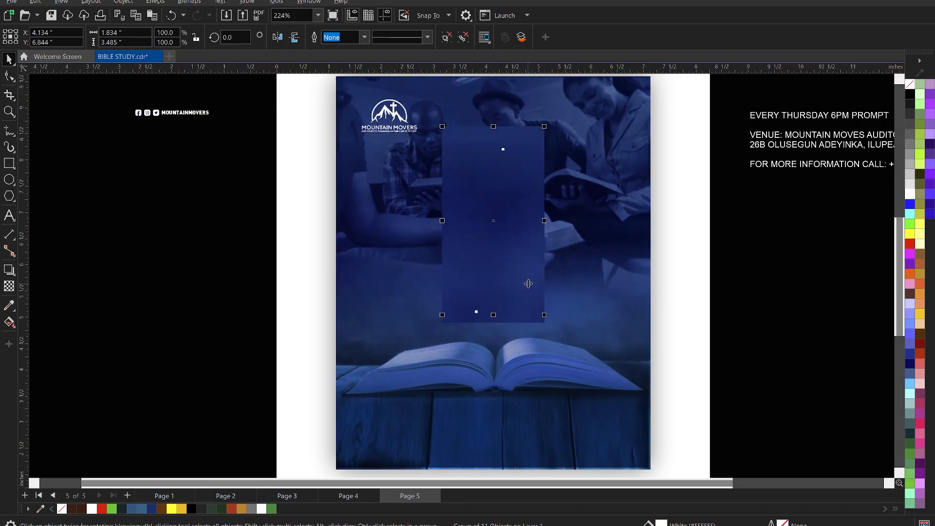
left_click(211, 279)
Cut "EVERY THURSDAY 6PM PROMPT" from the details text and paste it as separate text below "STUDY".
scroll(479, 220, "down", 3)
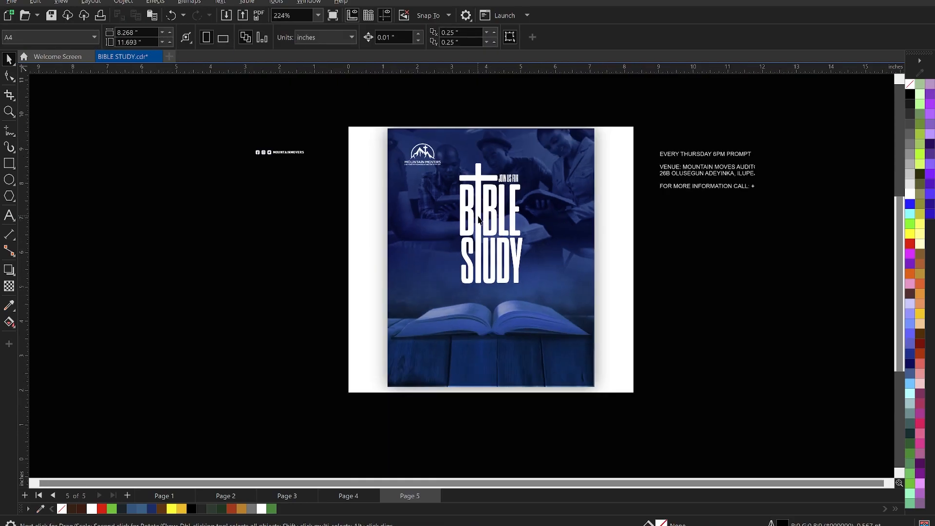
key("z")
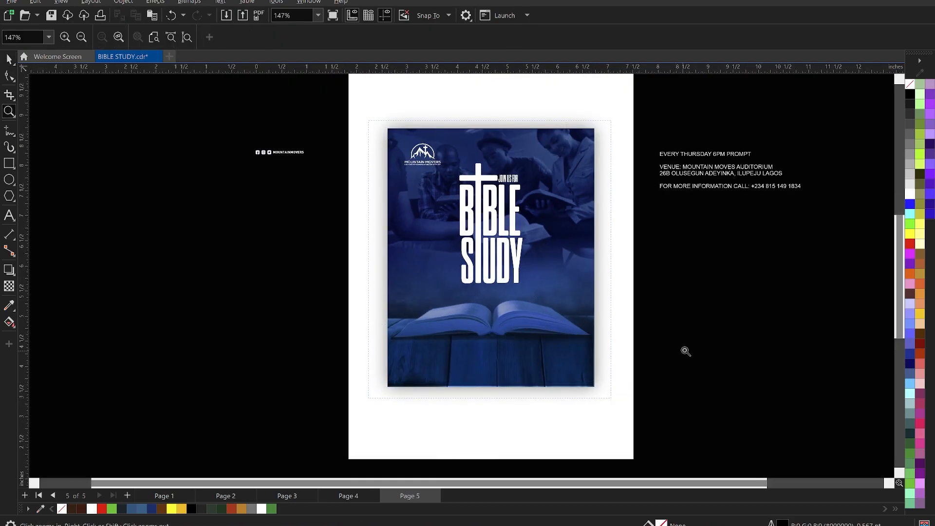
left_click(685, 351)
key("space")
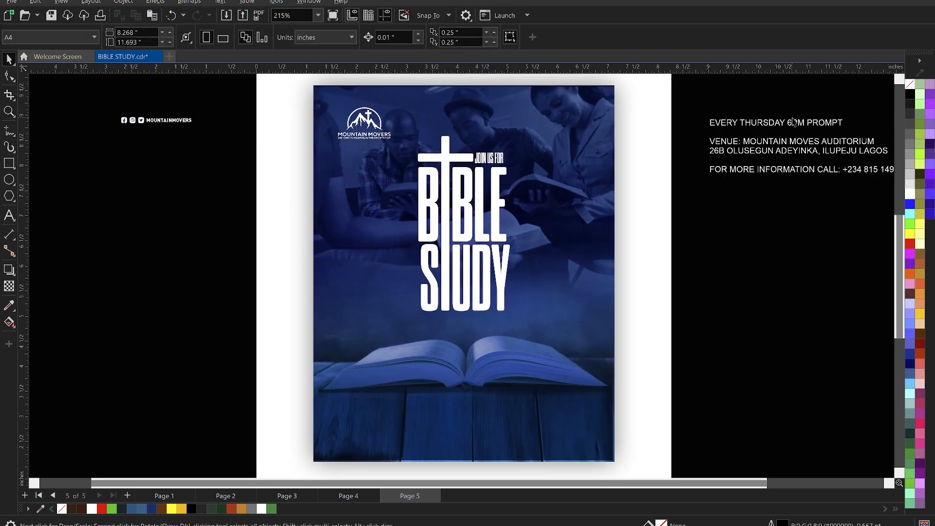
left_click(792, 128)
left_click_drag(849, 123, 709, 123)
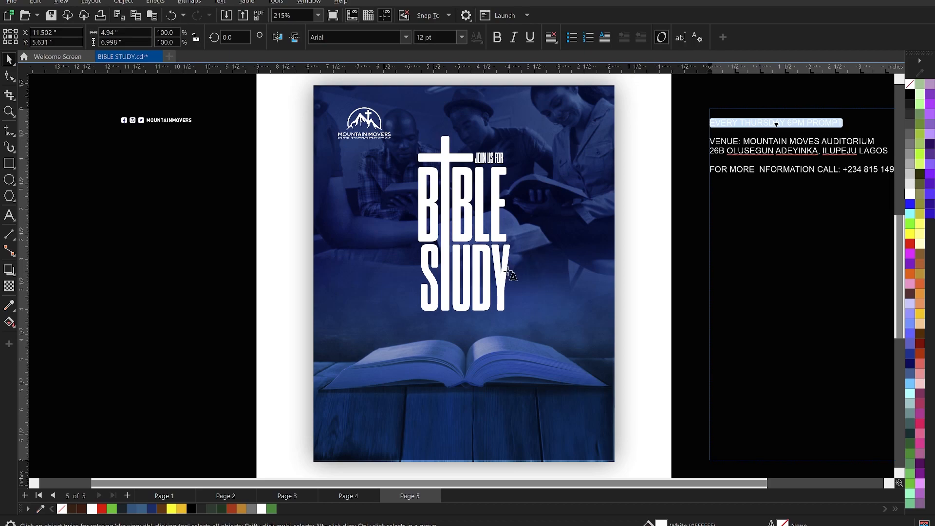
key("ctrl+x")
left_click(486, 320)
key("F8")
left_click(452, 332)
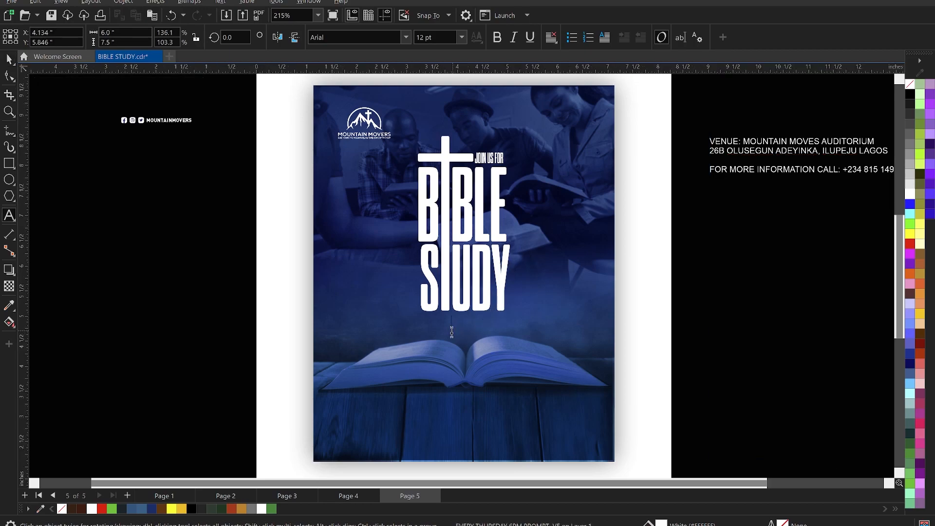
key("ctrl+v")
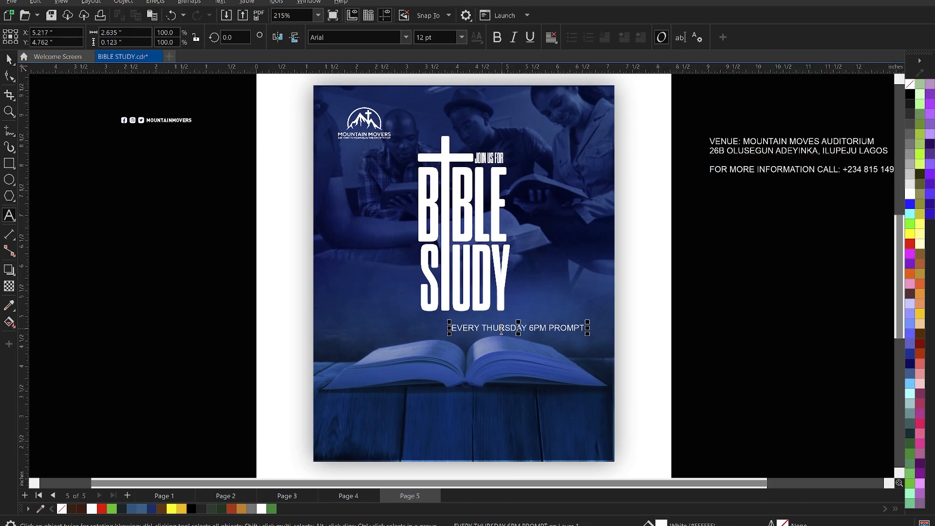
Break the pasted text after "EVERY" and abbreviate "THURSDAY" to "THUR.".
left_click(482, 326)
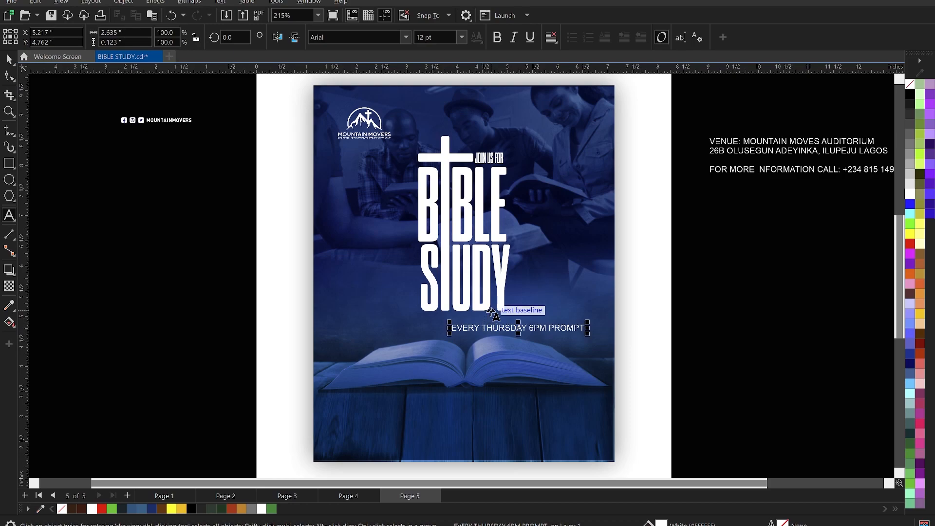
key("Return")
left_click(499, 336)
key("BackSpace")
key("BackSpace")
key("BackSpace")
key("BackSpace")
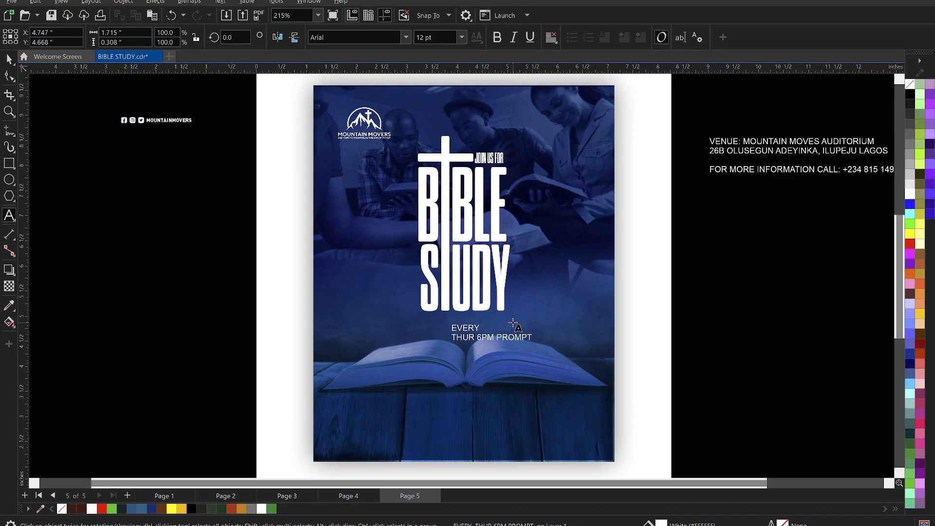
type(".")
Remove "6PM PROMPT" from the text, then shrink "EVERY THUR." and place it under the left part of "STUDY".
key("ctrl+shift+Right")
key("ctrl+shift+Right")
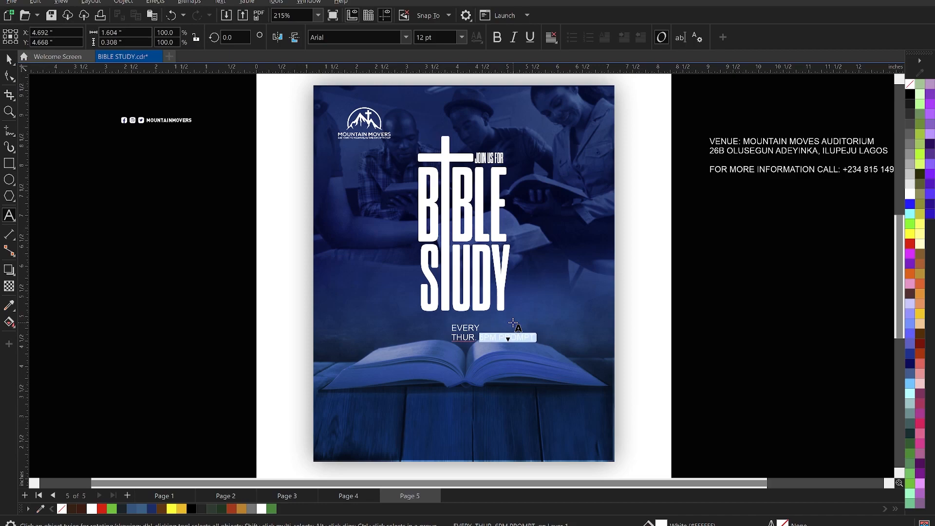
key("Delete")
key("ctrl+space")
left_click_drag(449, 327, 453, 349)
left_click(487, 344)
Add "6PM PROMPT" as separate two-line text beside "EVERY THUR." and scale it down to about 8.9 pt.
key("F8")
left_click(469, 325)
type("6PM PROMPT")
key("Escape")
key("Return")
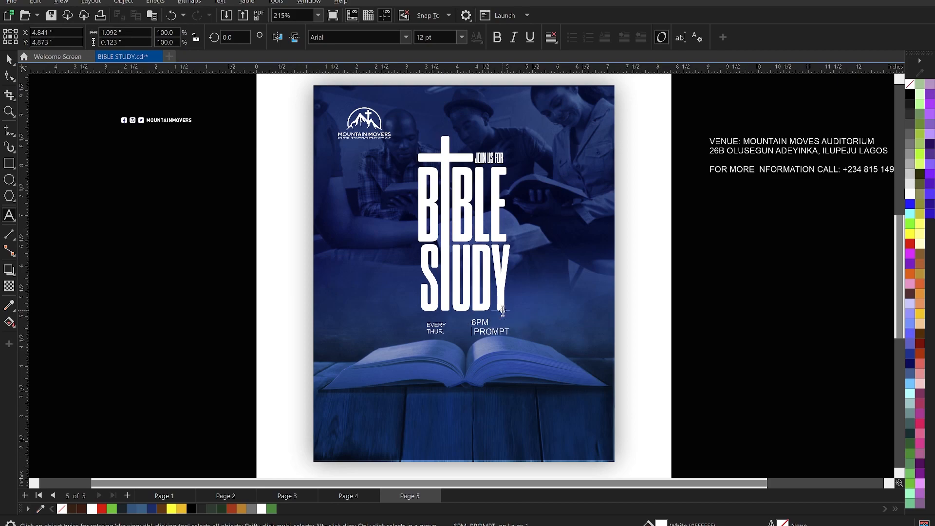
key("ctrl+space")
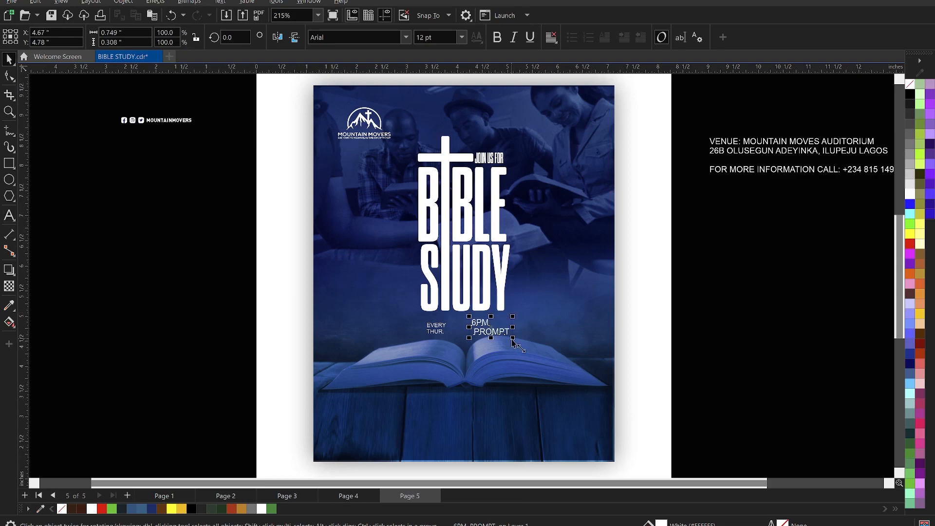
left_click_drag(507, 343, 483, 337)
Change "6PM" to "6:00PM" in the time text.
scroll(436, 326, "up", 1)
scroll(436, 327, "up", 1)
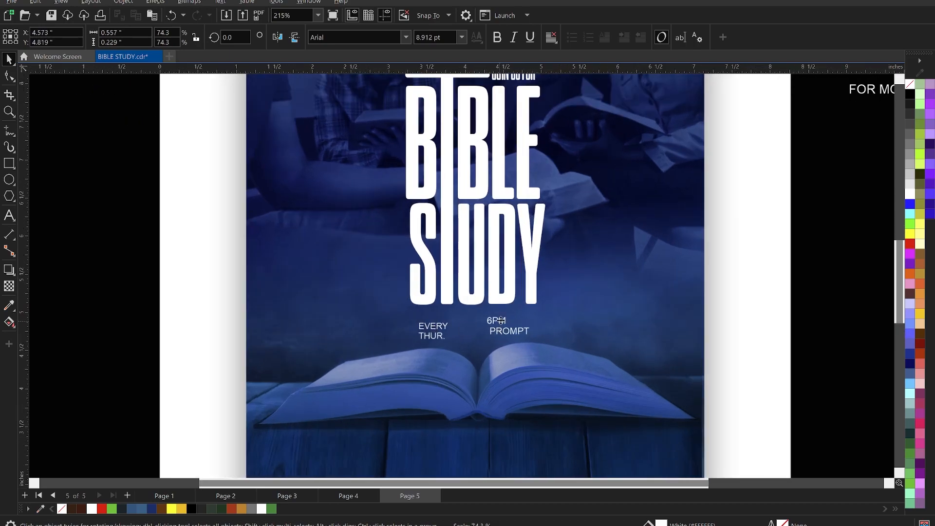
double_click(491, 322)
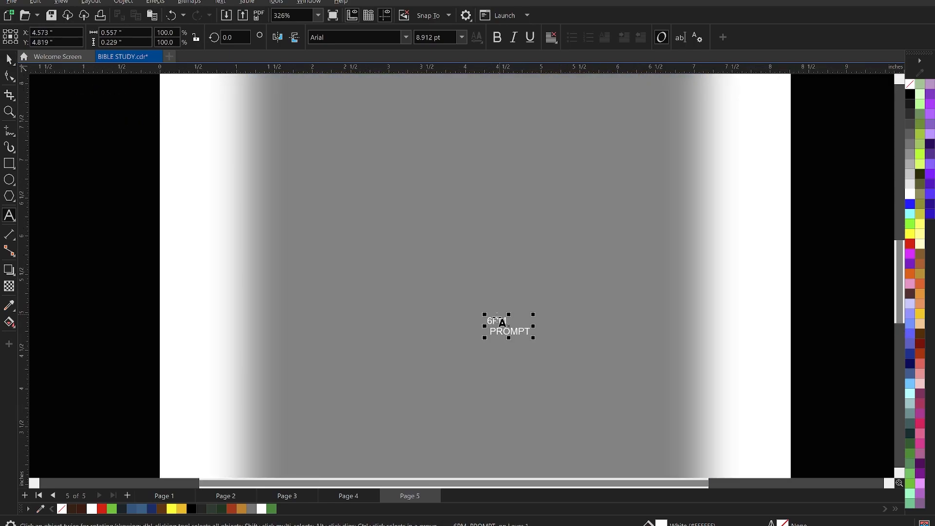
left_click(497, 319)
type(":00")
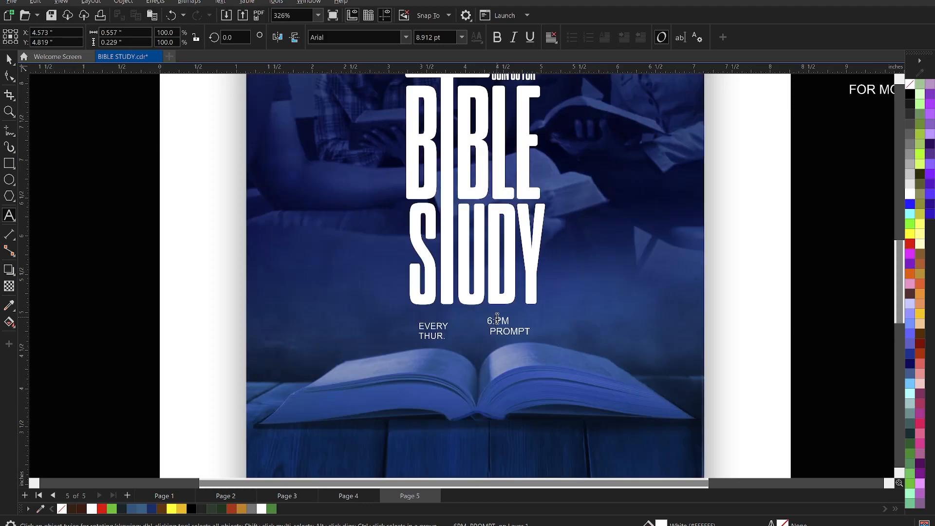
key("ctrl+space")
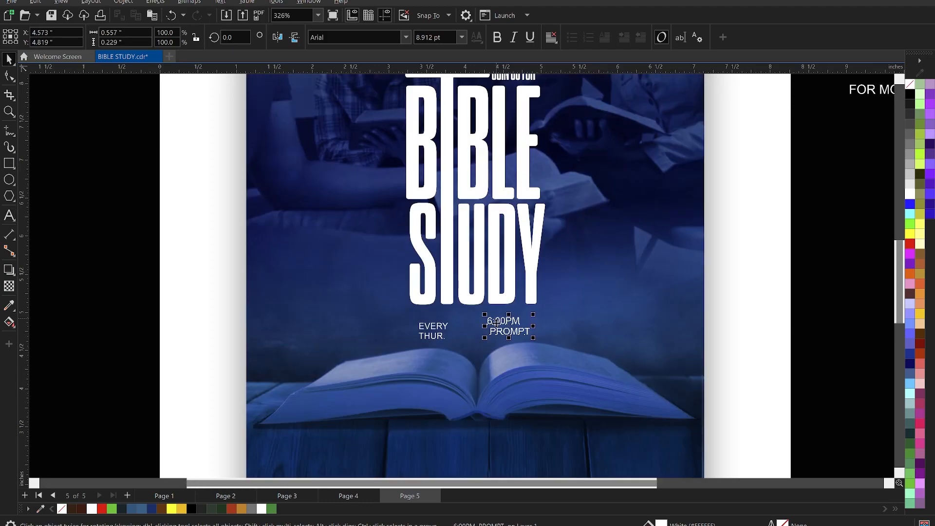
Remove the extra space before "PROMPT" and scale the time text down to about 7.1 pt.
key("ctrl+space")
key("BackSpace")
key("Return")
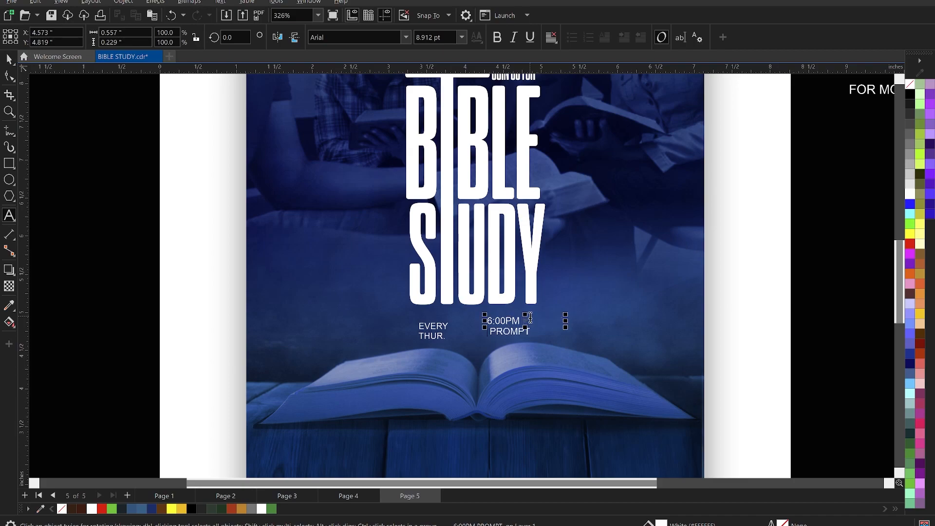
key("Delete")
key("ctrl+space")
left_click_drag(530, 339, 524, 336)
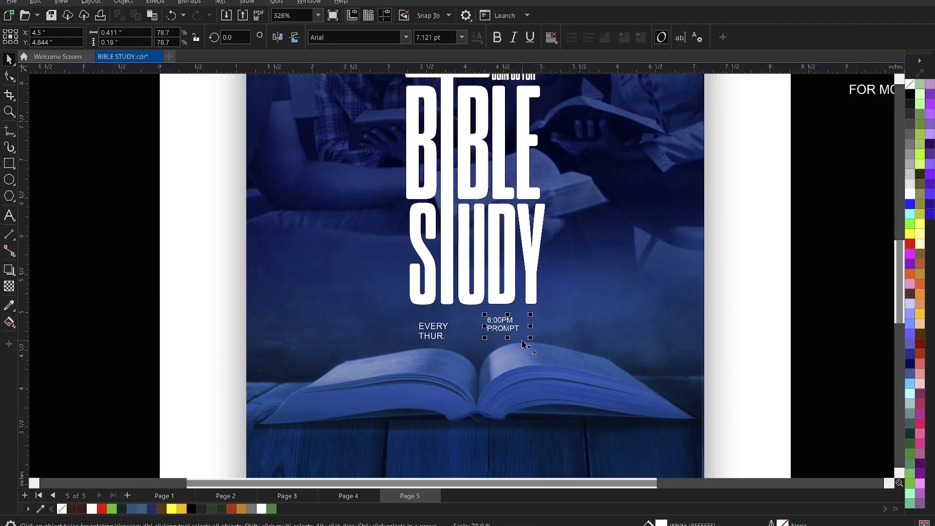
Align the time text level with "EVERY THUR." and move both closer beneath "STUDY".
left_click(444, 330, "shift")
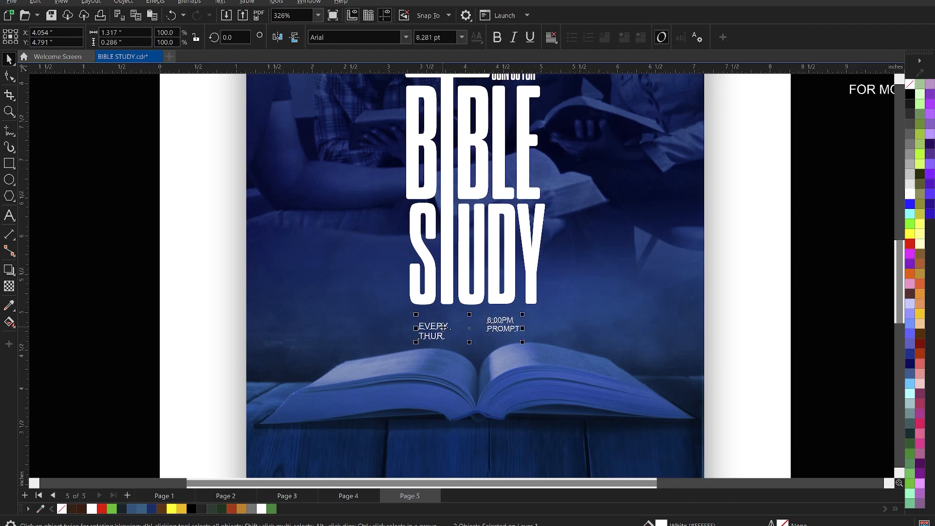
key("c")
key("ctrl+z")
left_click_drag(444, 327, 443, 325)
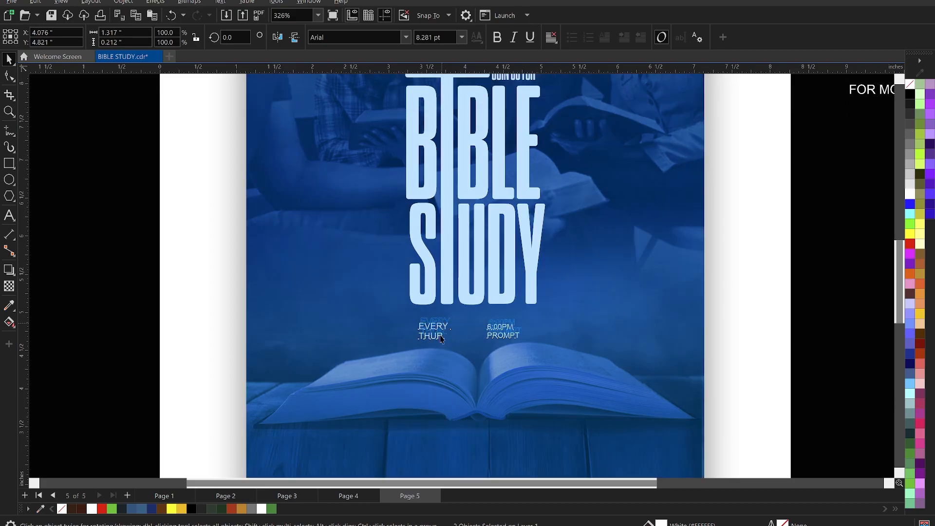
key("ctrl+z")
Set "EVERY THUR." and "6:00PM PROMPT" in D-DIN Bold and move "EVERY THUR." closer to the time text.
left_click(161, 315)
left_click(433, 330)
left_click(492, 323, "shift")
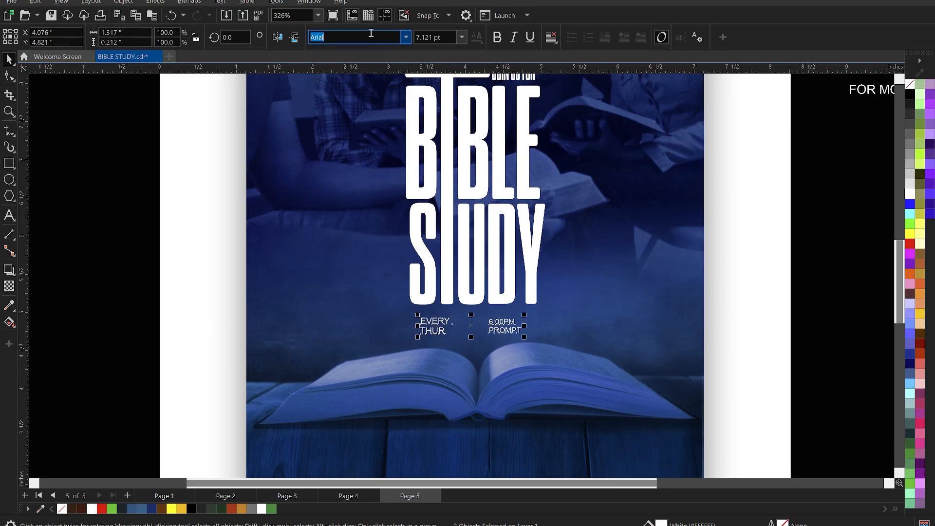
type("DIN")
key("Return")
left_click(402, 35)
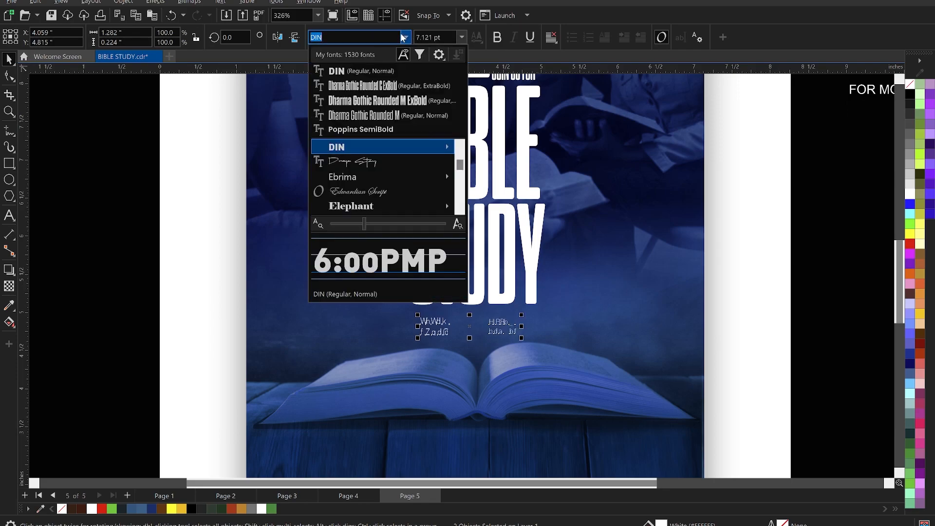
mouse_move(382, 147)
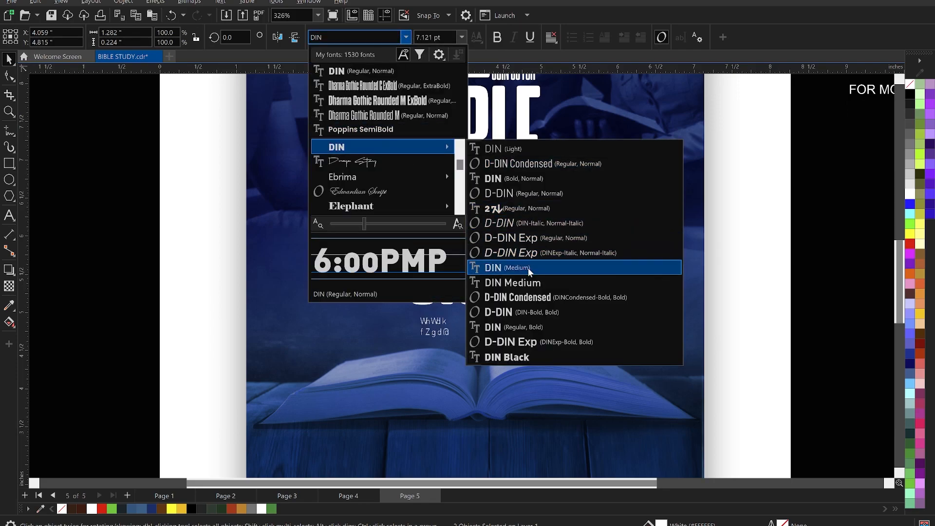
left_click(521, 311)
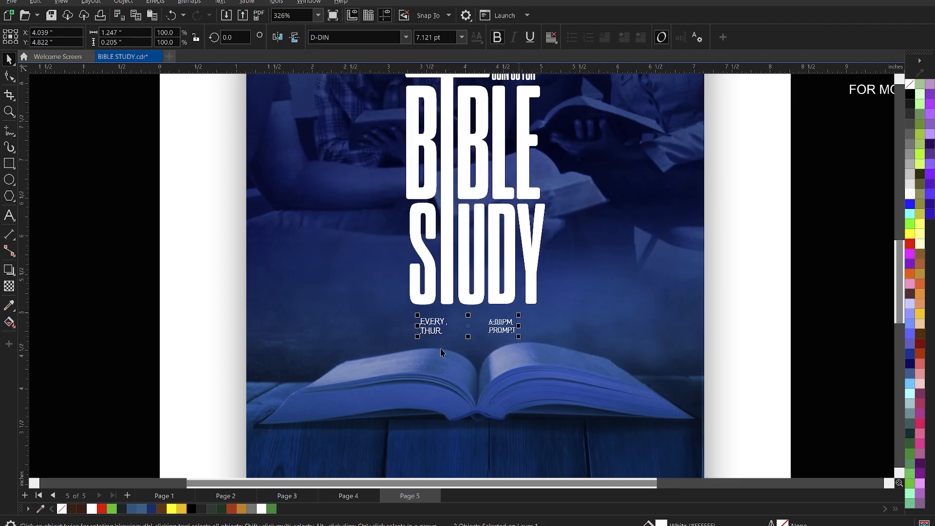
left_click(433, 323, "ctrl")
left_click_drag(433, 322, 448, 326)
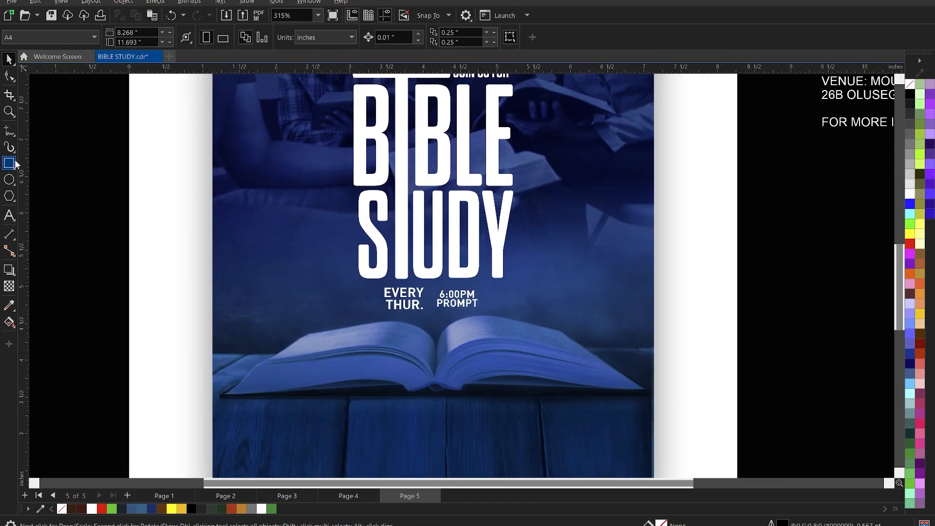
Draw a rectangular frame about 0.69 by 0.33 in around "6:00PM PROMPT" and select it.
left_click(9, 163)
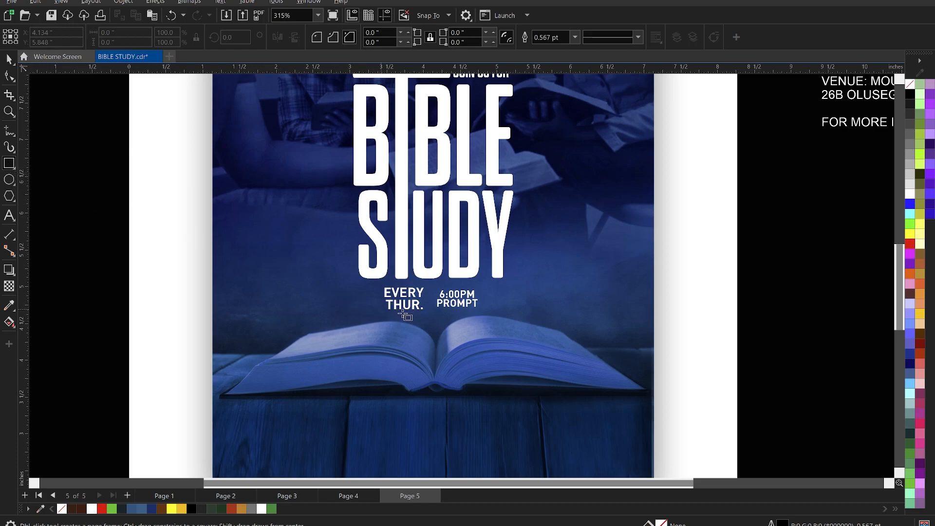
scroll(424, 312, "up", 2)
scroll(447, 280, "up", 1)
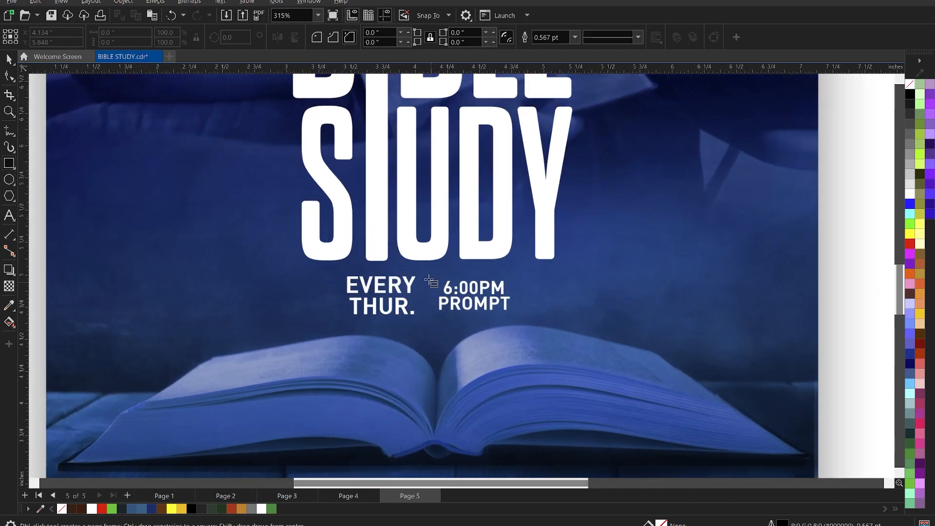
left_click_drag(429, 275, 517, 319)
key("space")
left_click(507, 302)
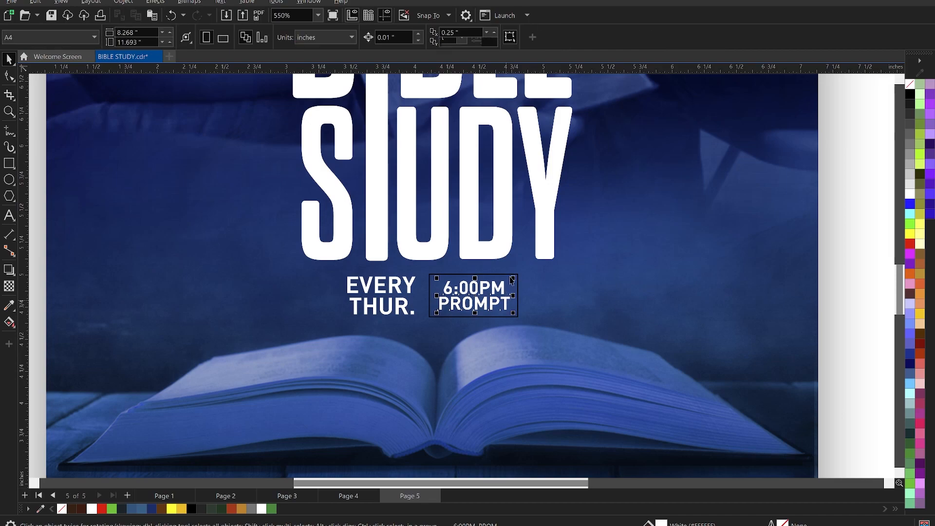
left_click(504, 277)
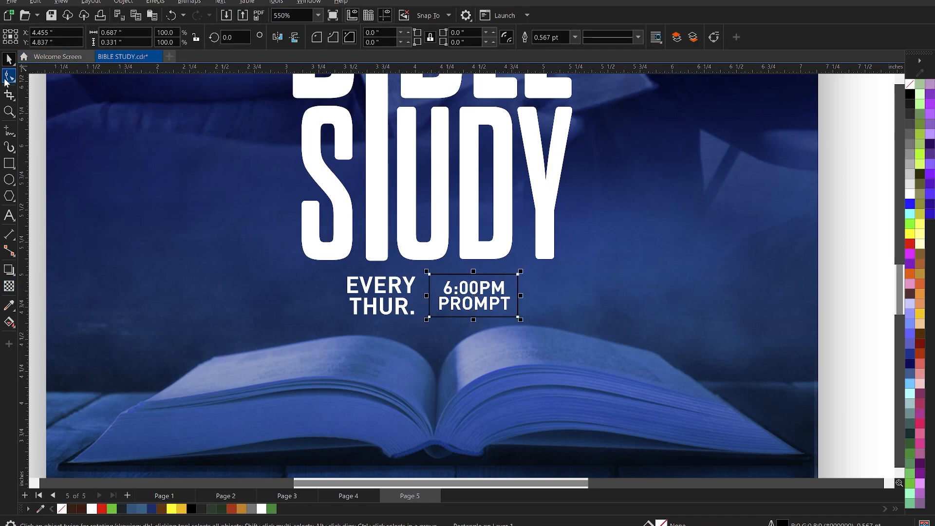
Round all four corners of the rectangle around "6:00PM PROMPT" to a radius of about 0.072 in.
left_click(6, 77)
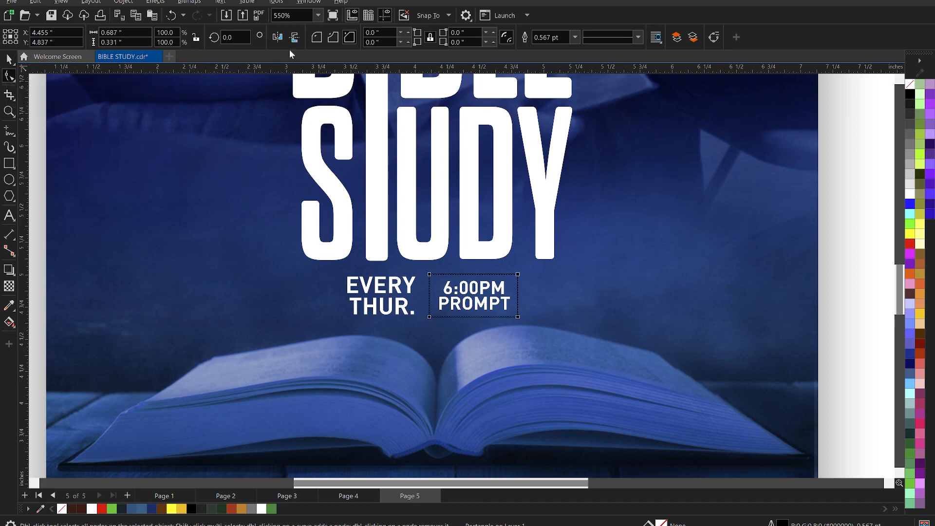
left_click(318, 40)
scroll(423, 275, "up", 1)
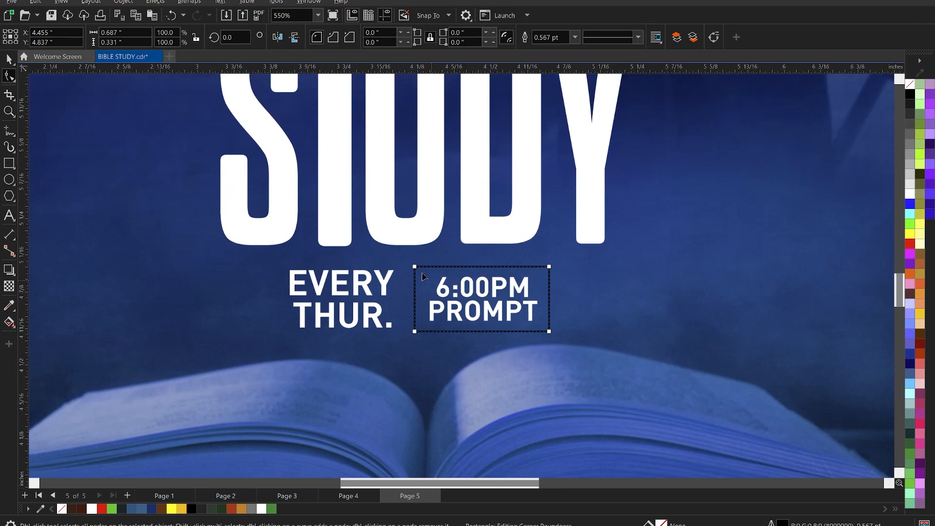
left_click_drag(414, 267, 429, 267)
key("space")
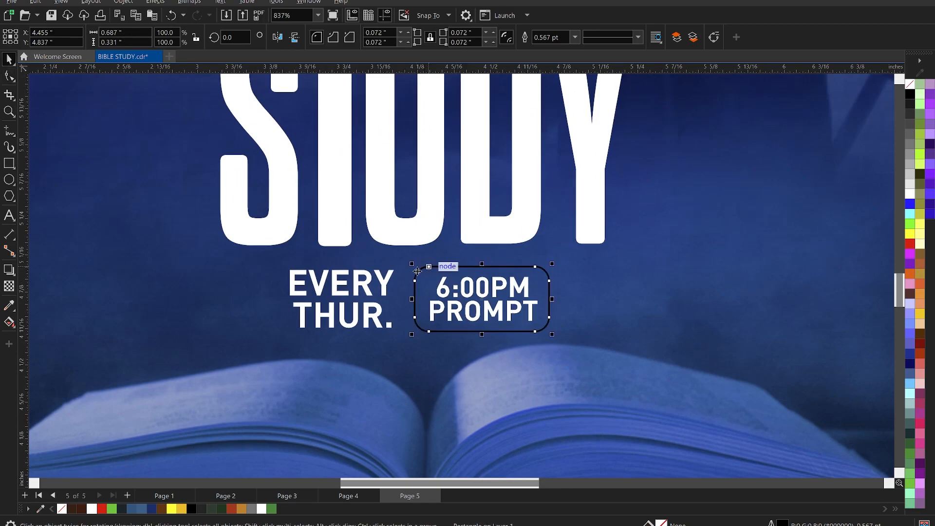
Remove the rounded rectangle's outline and fill it with a horizontal gradient from red to golden yellow across its full width.
right_click(62, 508)
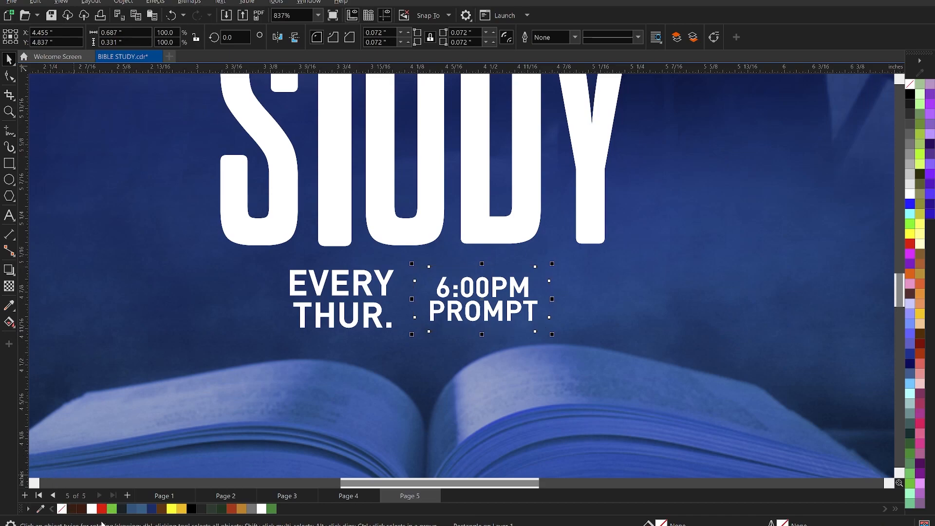
left_click(106, 509)
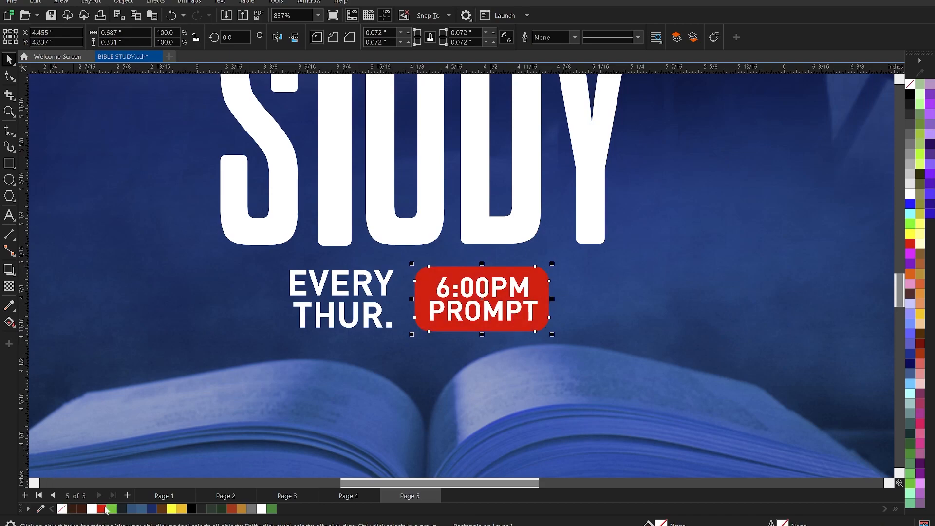
left_click(9, 323)
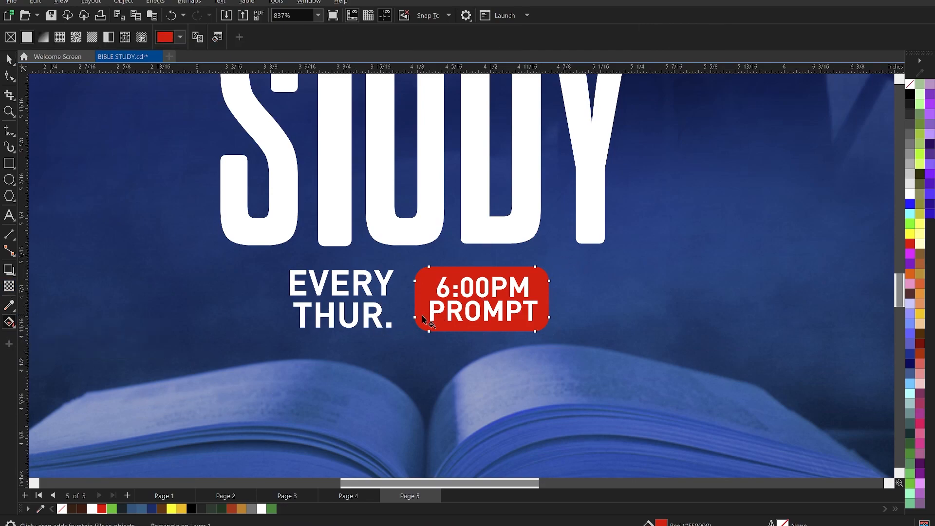
left_click_drag(414, 304, 515, 302)
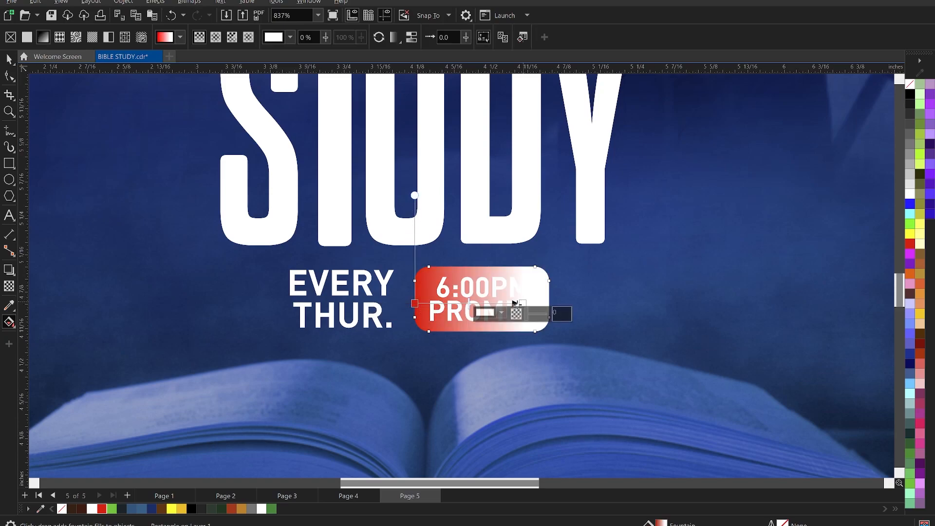
left_click(180, 509)
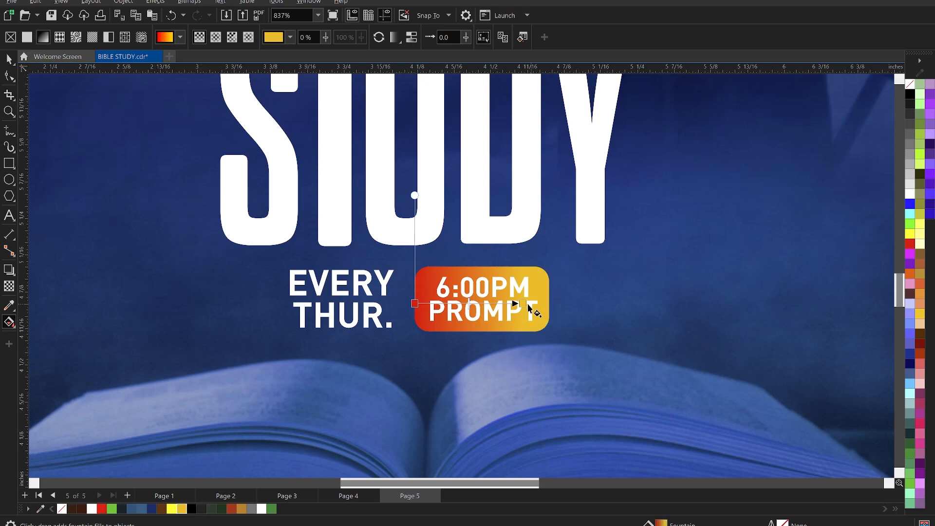
left_click_drag(524, 302, 550, 296)
key("space")
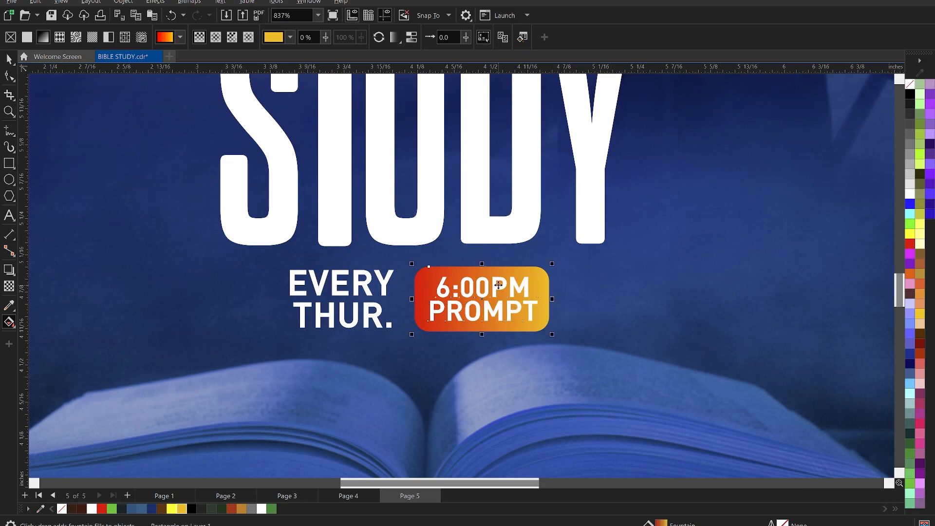
Shift the gradient badge together with its "6:00PM PROMPT" text about 0.04 in to the right, away from "EVERY THUR.".
key("space")
left_click_drag(498, 277, 506, 277)
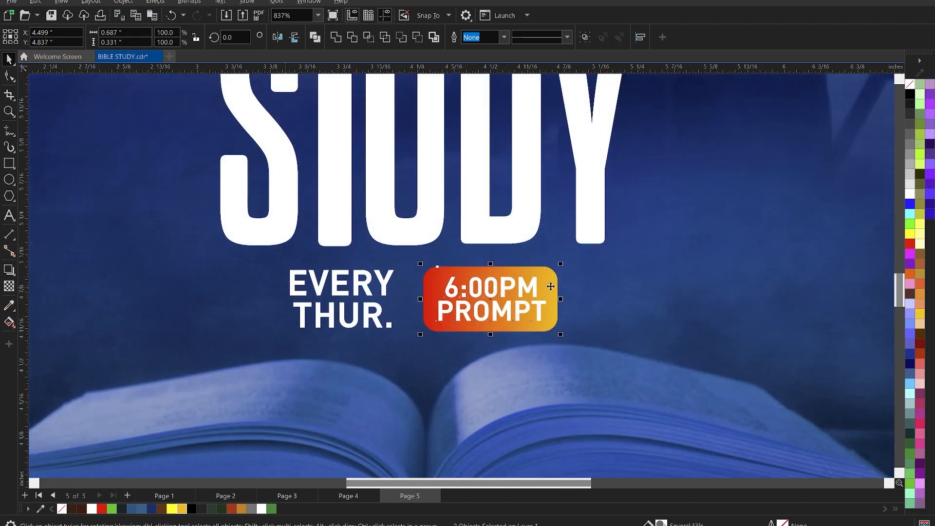
scroll(550, 286, "down", 3)
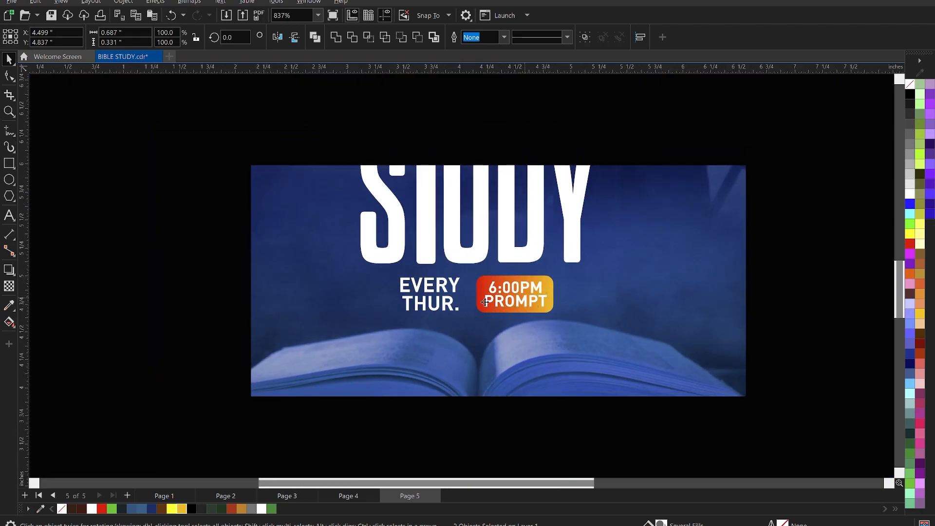
scroll(401, 300, "down", 1)
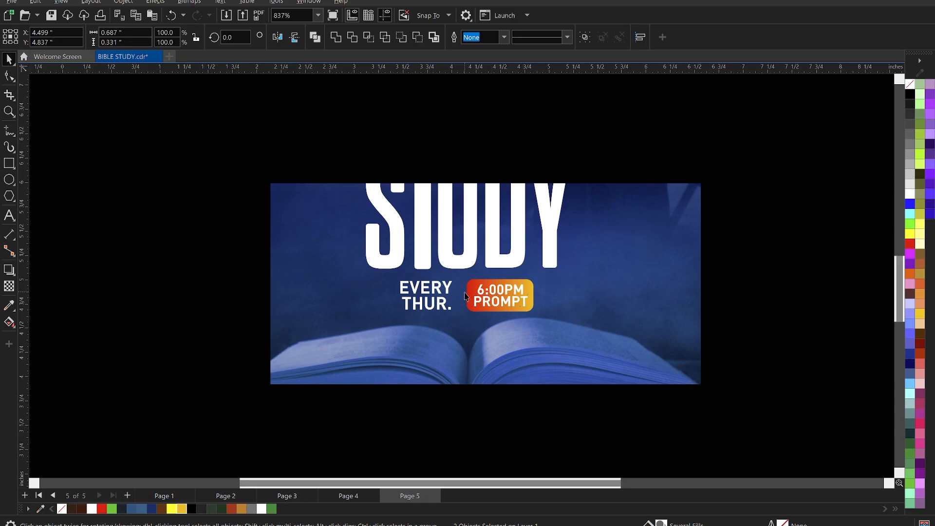
Select "EVERY THUR." together with the time text and its badge, and group them.
scroll(465, 295, "down", 3)
key("Delete")
left_click_drag(176, 265, 570, 338)
key("ctrl+g")
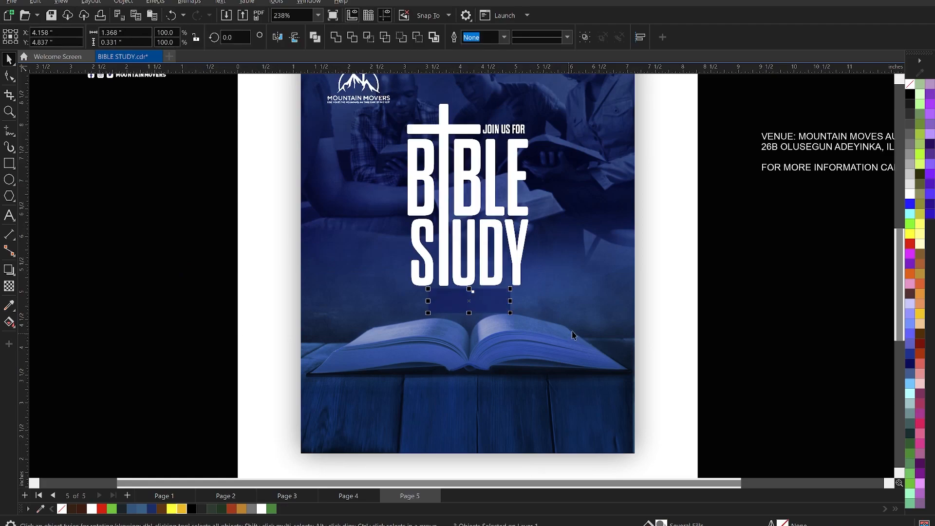
Try right-aligning the day and time group with the "STUDY" lettering, and undo the alignment.
left_click(500, 257, "shift")
key("r")
left_click(715, 299)
key("ctrl+z")
left_click(715, 299)
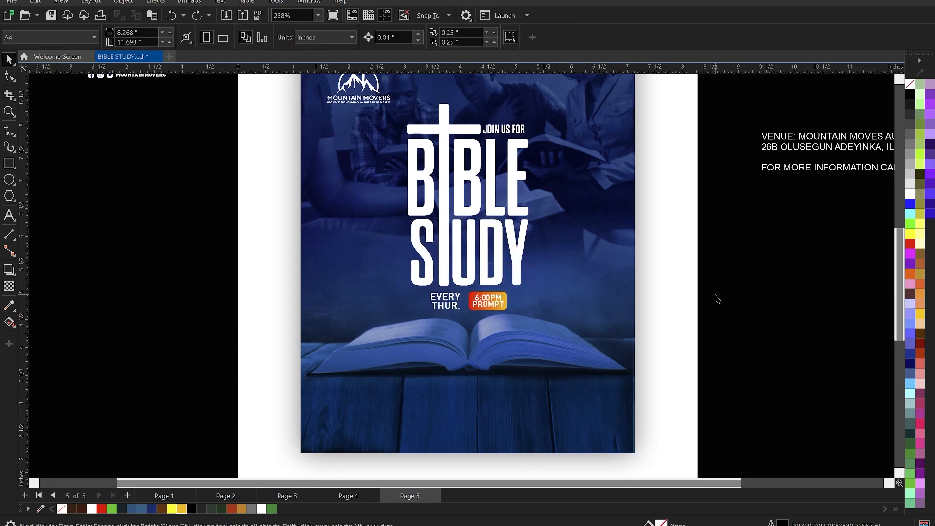
Save the flyer document.
key("ctrl+s")
left_click(510, 210)
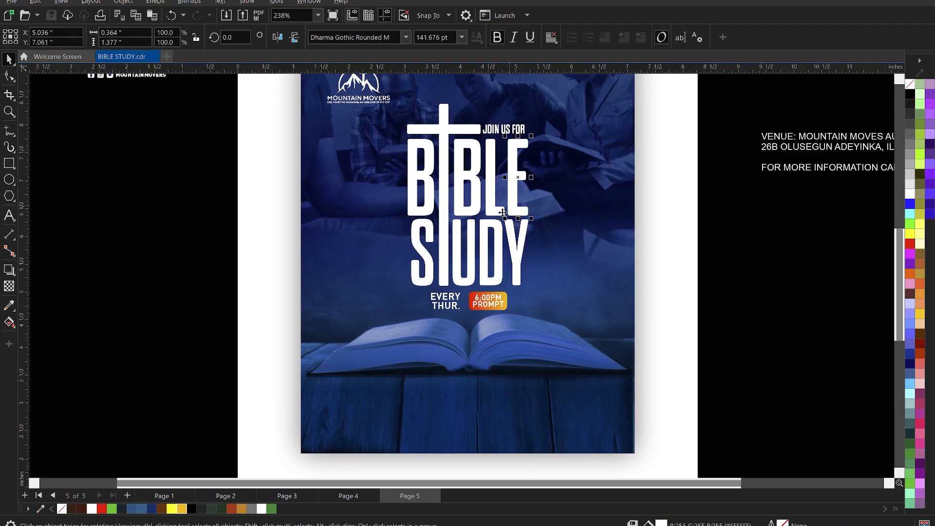
scroll(428, 270, "down", 2)
scroll(468, 197, "up", 2)
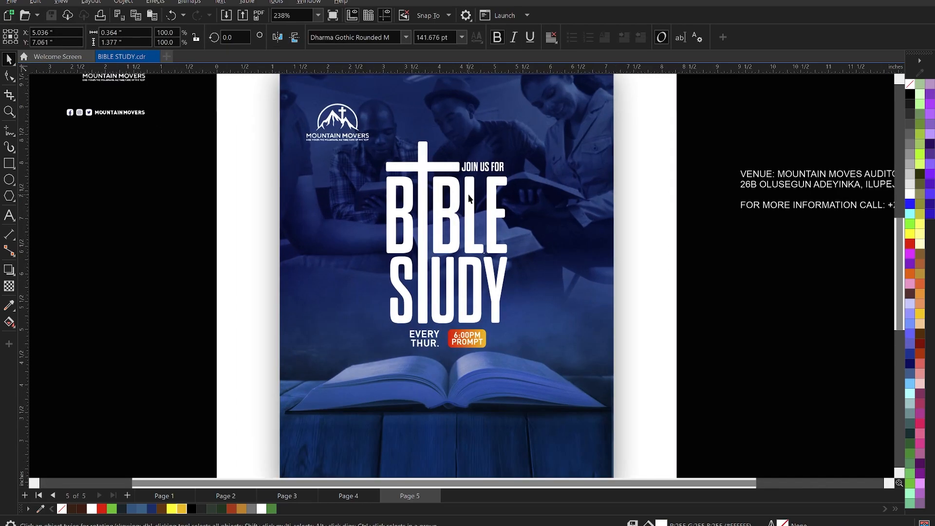
scroll(419, 203, "down", 1)
Cut the venue and contact text from the paragraph frame beside the page and paste it as artistic text below the open book.
left_click(750, 206)
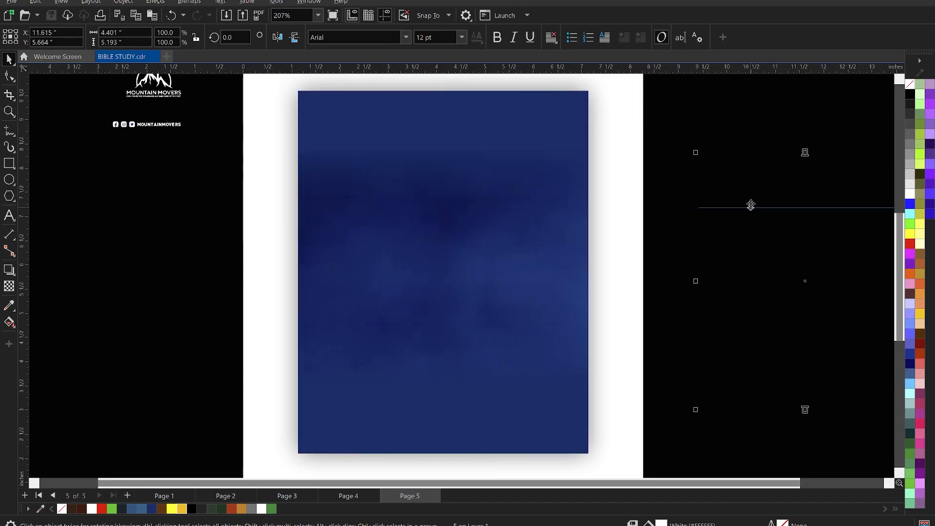
double_click(751, 204)
scroll(715, 195, "down", 2)
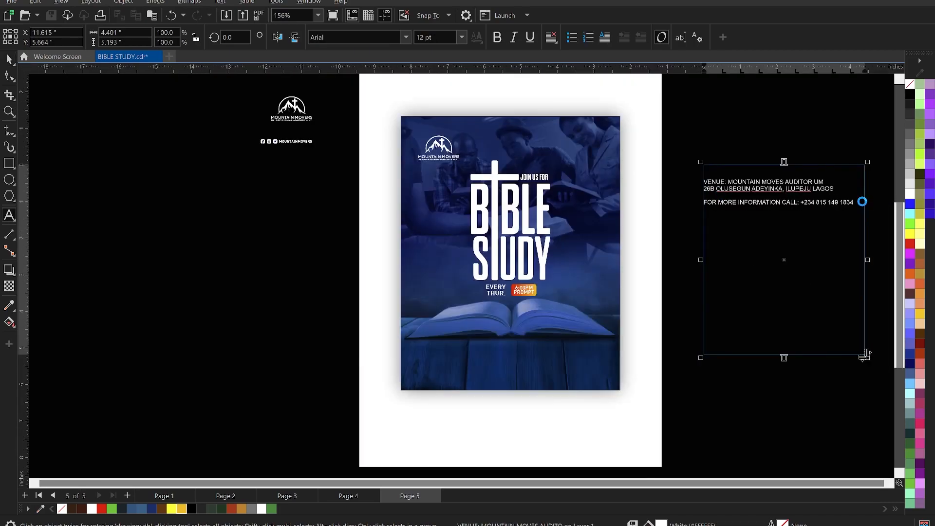
left_click_drag(860, 203, 719, 172)
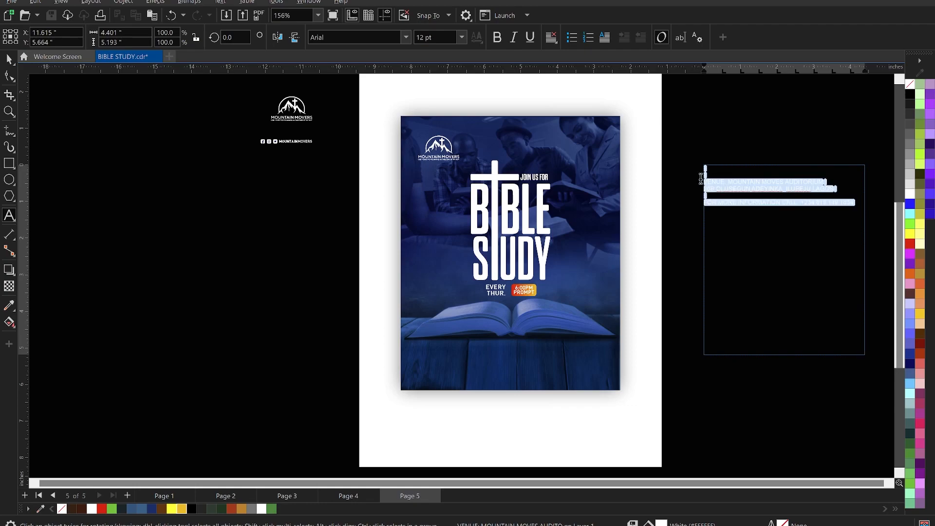
key("Delete")
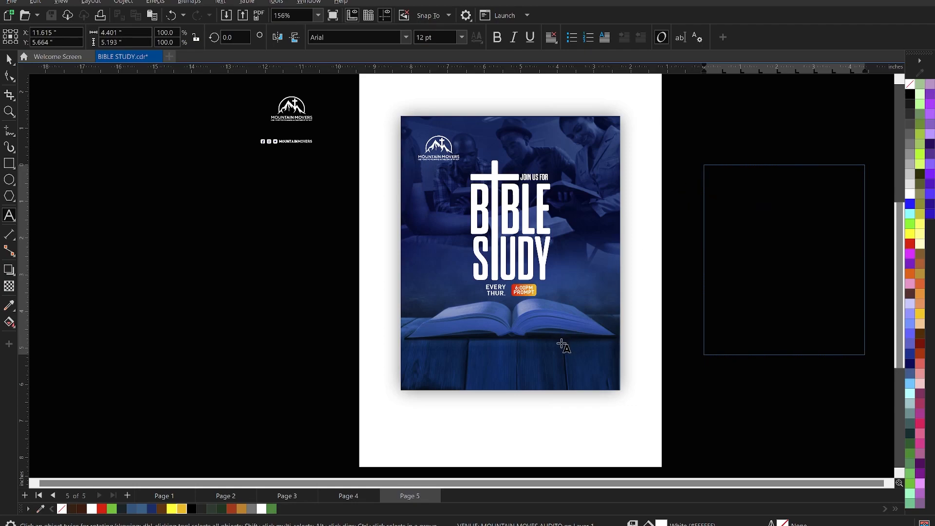
left_click(528, 371)
left_click(464, 362)
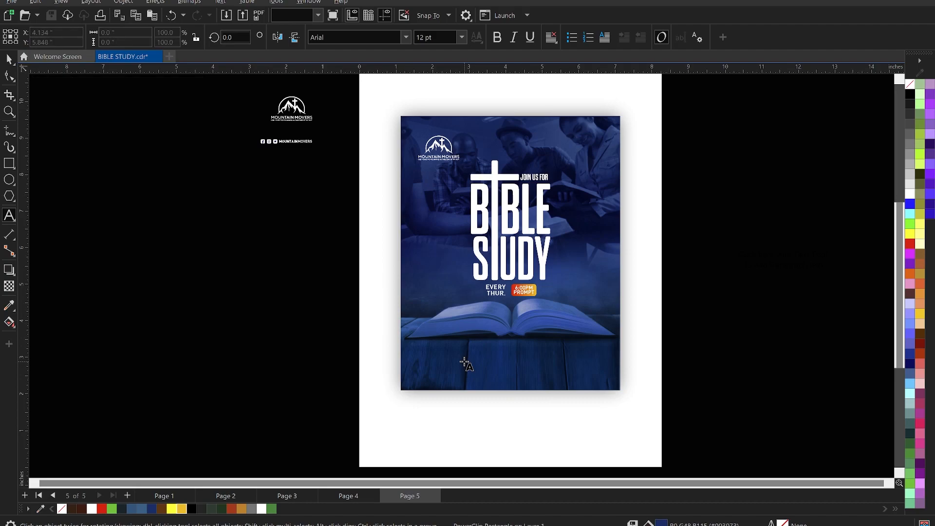
key("ctrl+v")
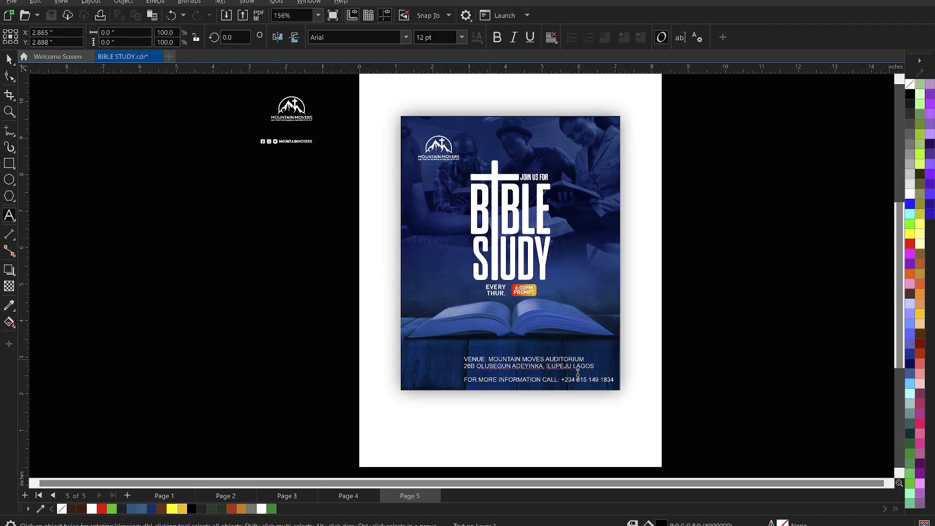
Centre-align all lines of the pasted venue and contact text.
scroll(578, 378, "up", 1)
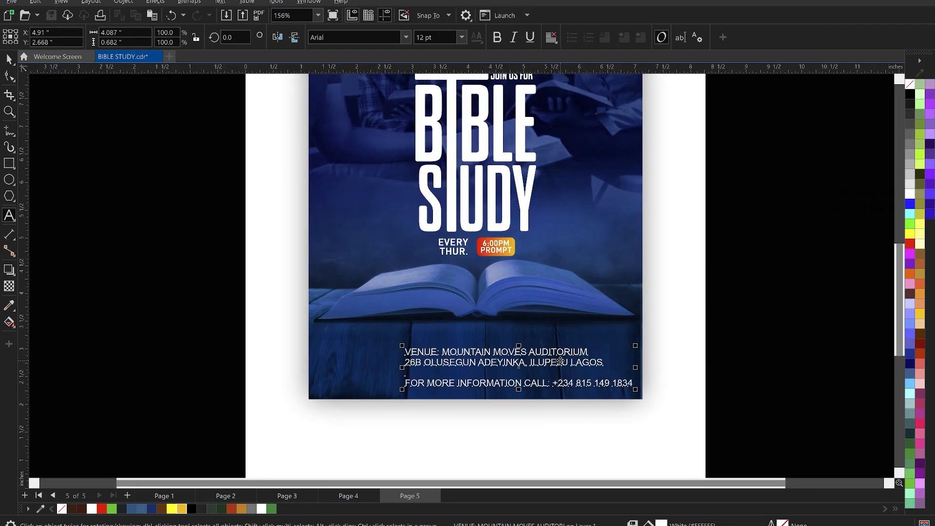
key("ctrl+a")
key("ctrl+e")
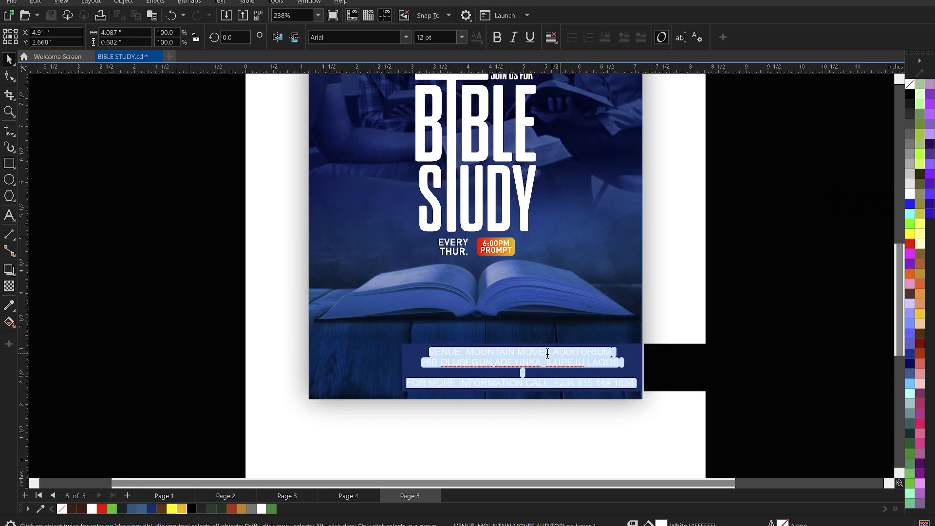
key("ctrl+space")
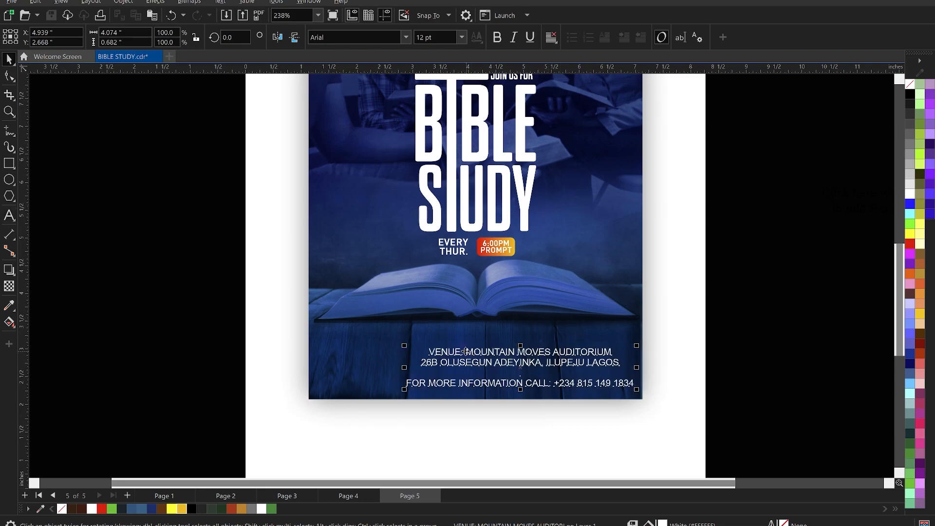
Put "MOUNTAIN MOVES AUDITORIUM" on a new line after "VENUE:" and move the text block to the flyer's horizontal middle beneath the book.
left_click(473, 352)
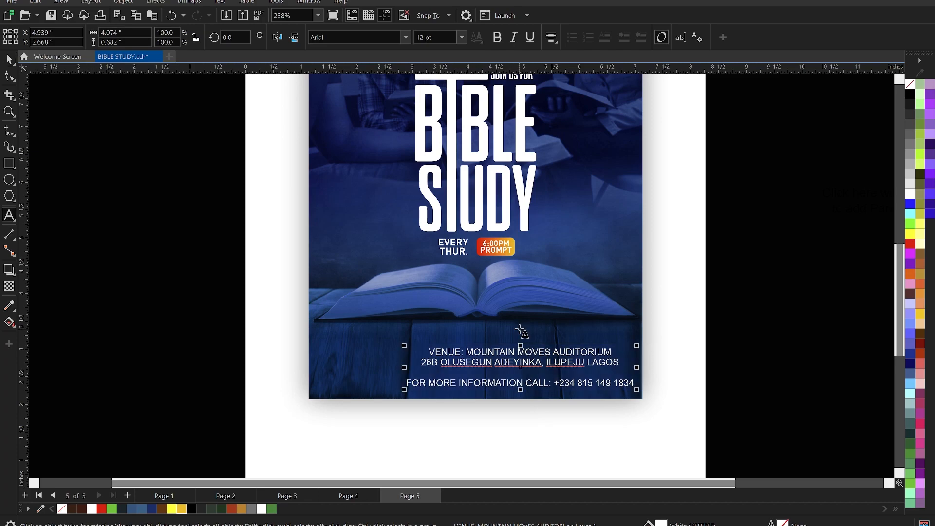
key("Return")
key("ctrl+space")
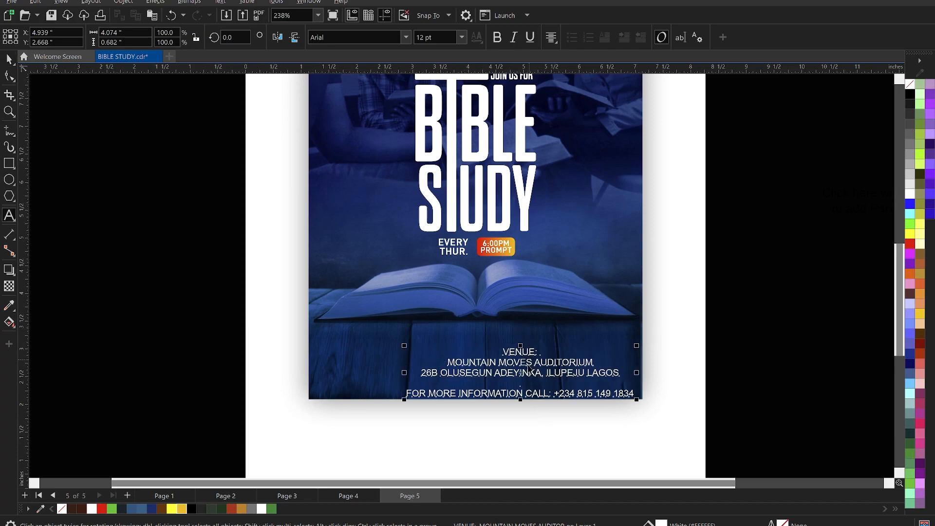
left_click_drag(527, 362, 493, 354)
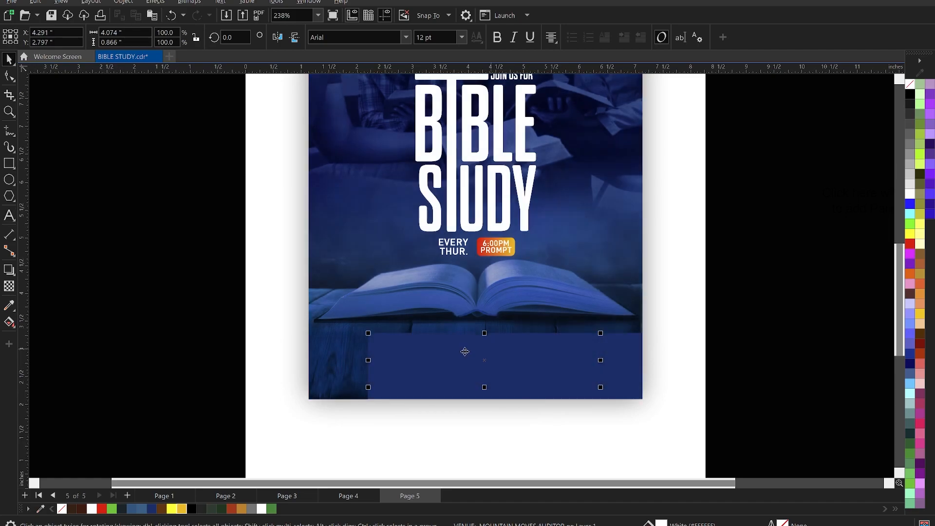
Set the venue and contact text in the DIN font's Regular, Bold style.
scroll(526, 369, "up", 1)
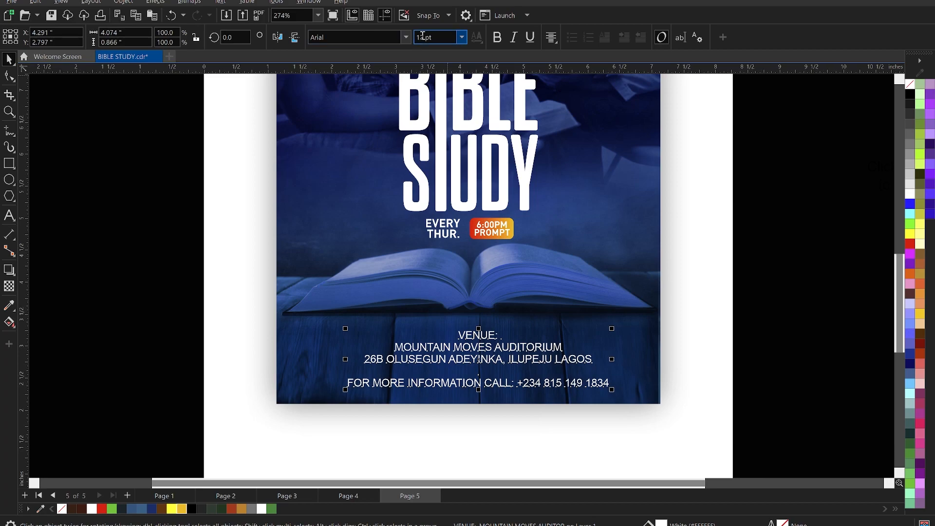
left_click(405, 37)
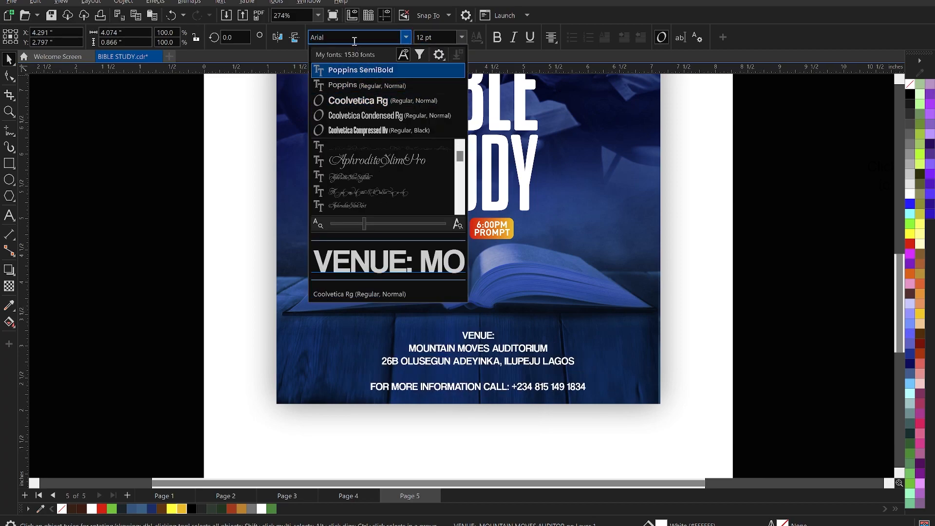
type("din")
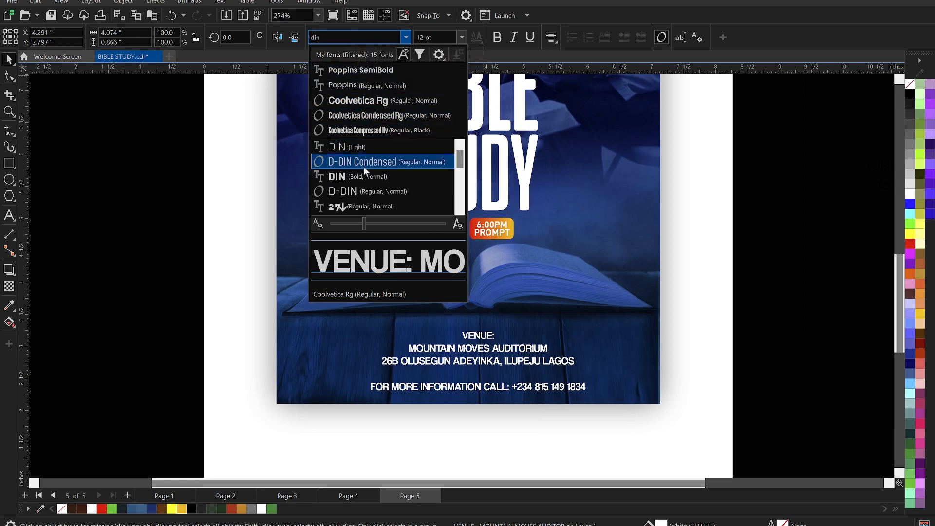
left_click(369, 177)
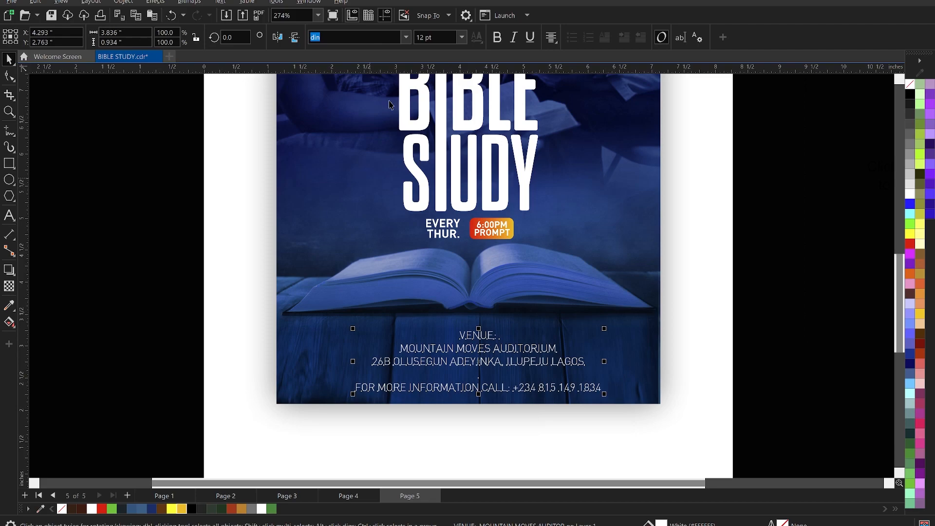
left_click(405, 39)
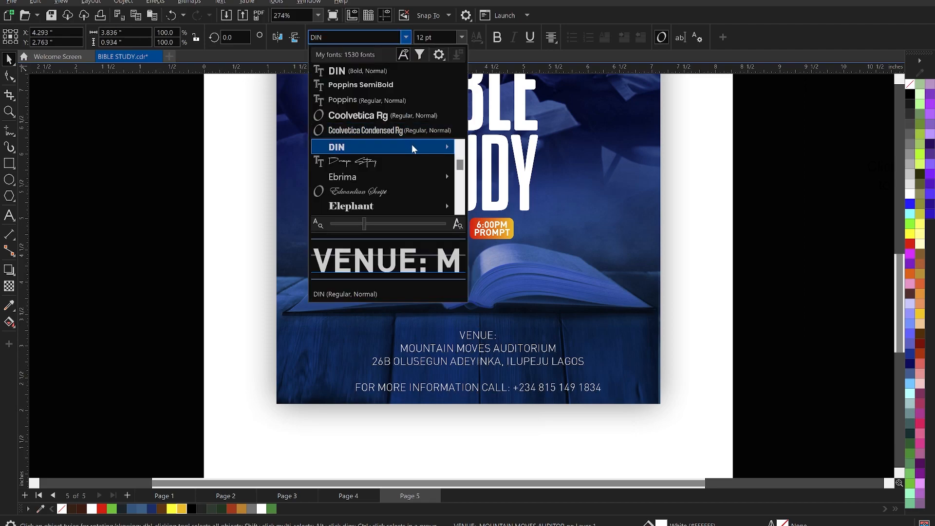
mouse_move(413, 146)
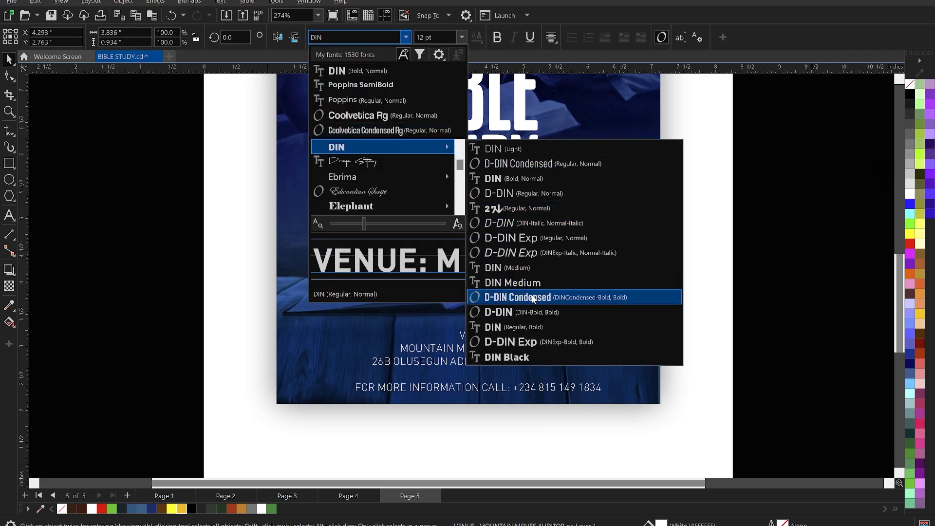
left_click(521, 327)
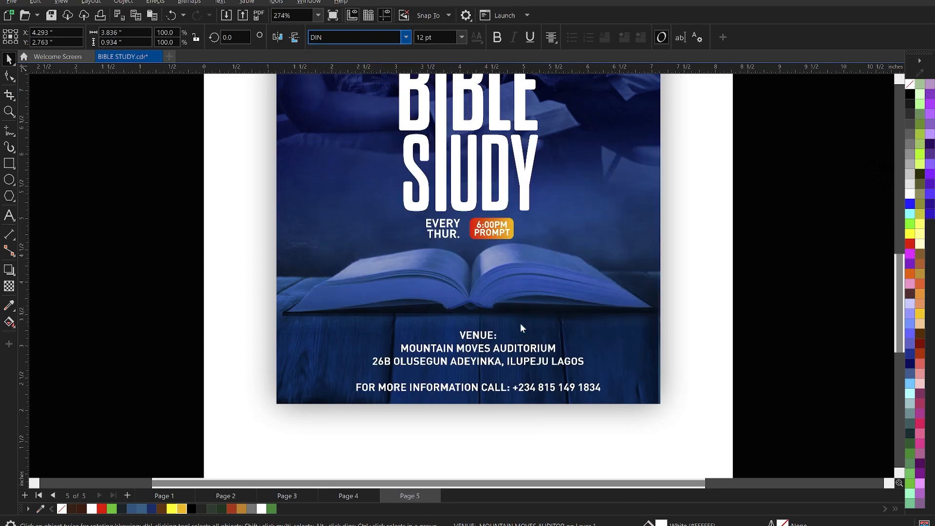
Split the "FOR MORE INFORMATION CALL" line into its own text object and scale it down to about 9.4 pt beneath the address.
left_click(604, 387)
left_click_drag(604, 387, 355, 375)
key("ctrl+c")
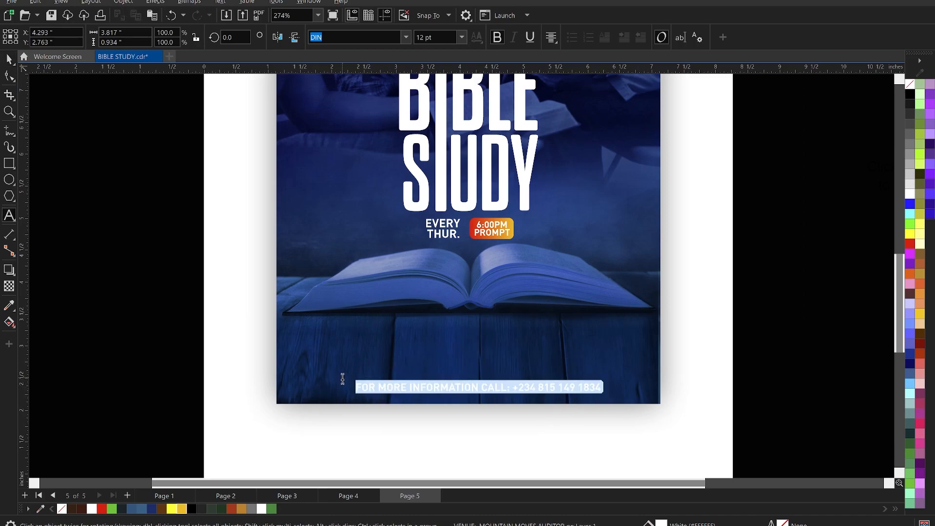
key("Delete")
left_click(438, 395)
key("ctrl+z")
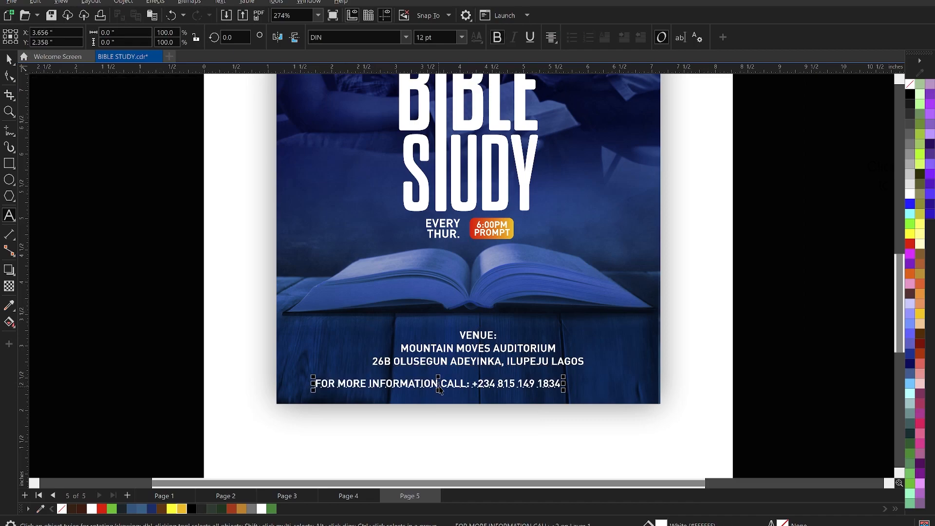
key("ctrl+space")
mouse_move(563, 392)
left_mouse_down()
mouse_move(506, 390)
mouse_move(518, 396)
mouse_move(514, 385)
mouse_move(551, 387)
mouse_move(561, 378)
left_mouse_up()
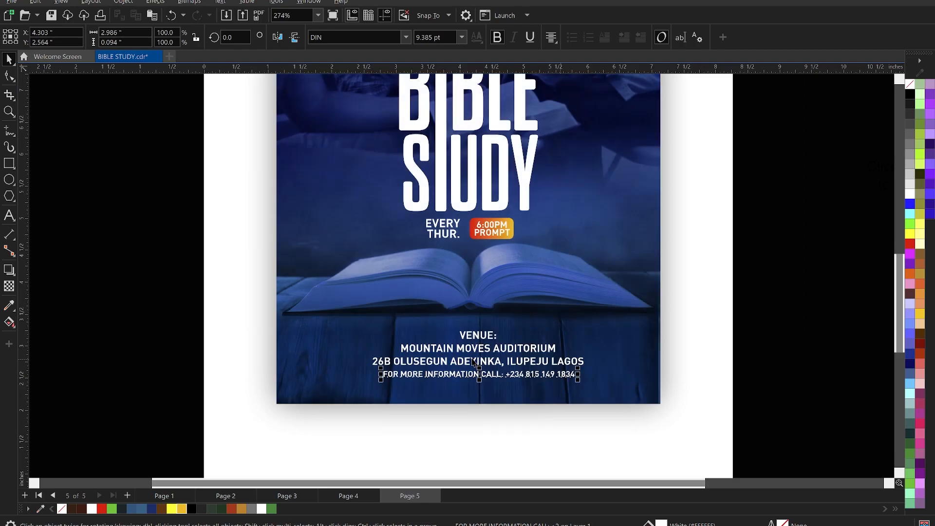
Tighten the line spacing of the three-line venue text with the Shape tool.
left_click(473, 360)
left_click(10, 75)
left_click_drag(367, 372, 371, 364)
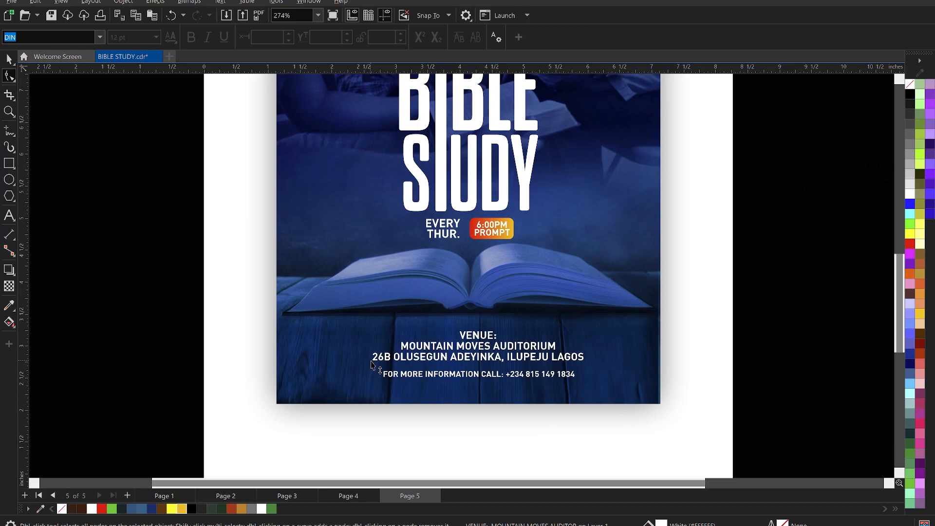
Move the contact line closer beneath the address and fill it with gold.
left_click(456, 375)
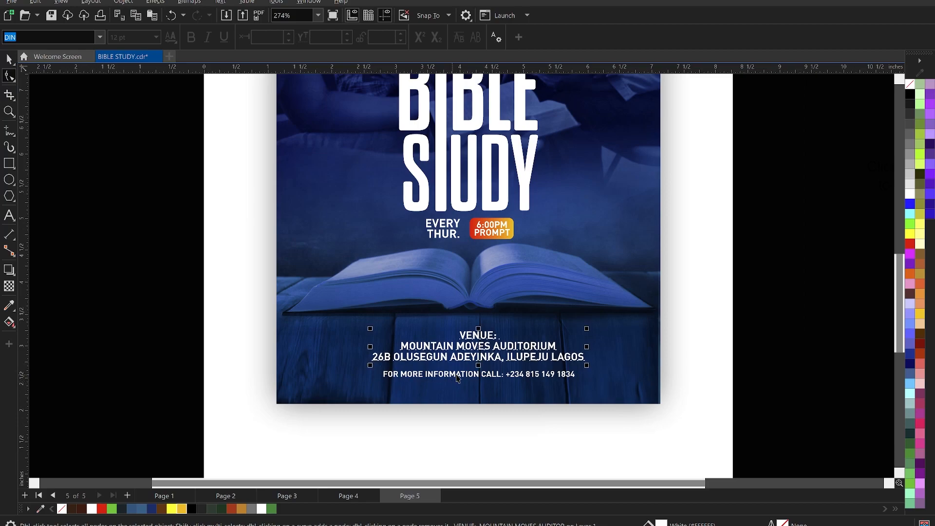
key("space")
left_click_drag(456, 375, 459, 369)
left_click(184, 509)
left_click(120, 298)
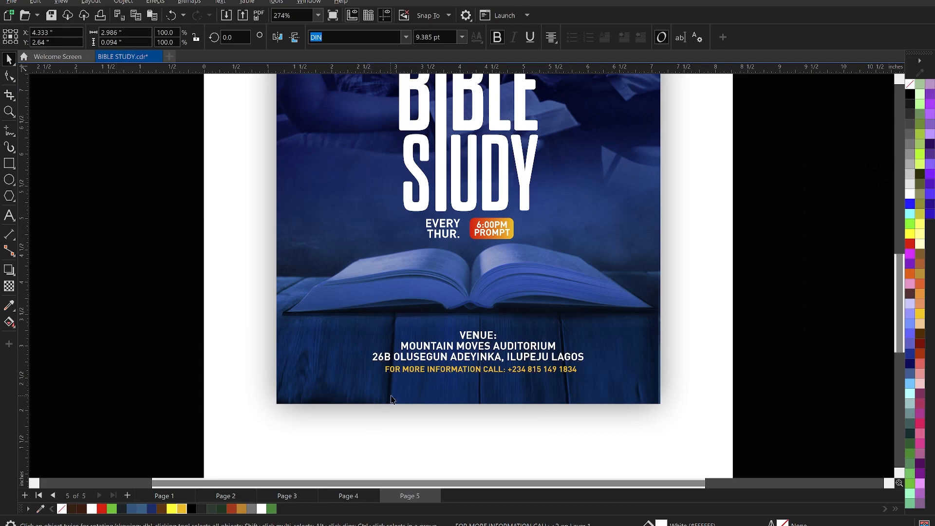
Recolour the contact line bright yellow and centre it horizontally under the venue text.
left_click(412, 374)
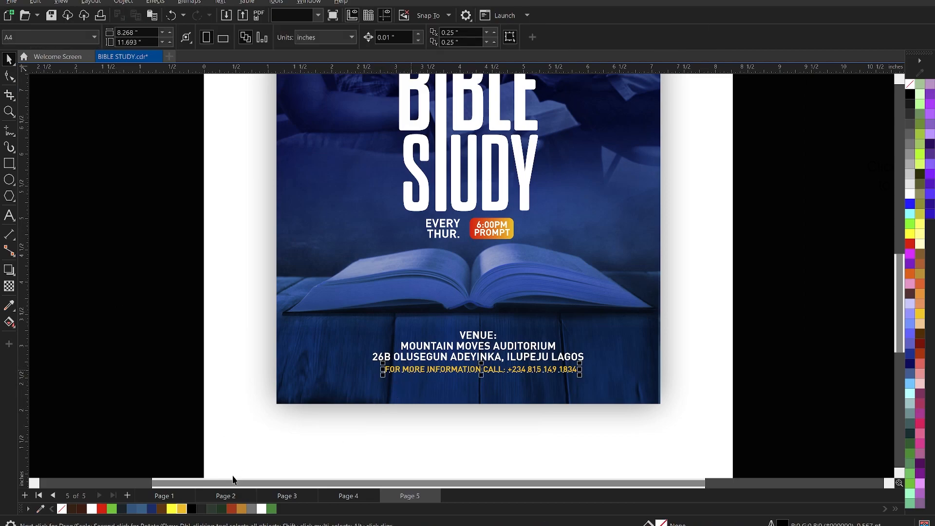
left_click(172, 509)
left_click_drag(150, 305, 609, 404)
Centre the venue text and contact line horizontally on the flyer background.
left_click(612, 372)
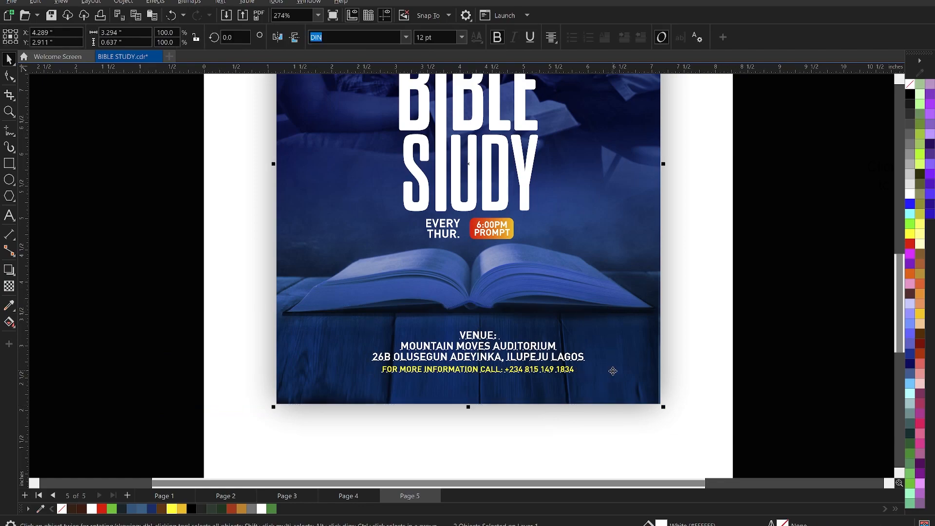
key("Delete")
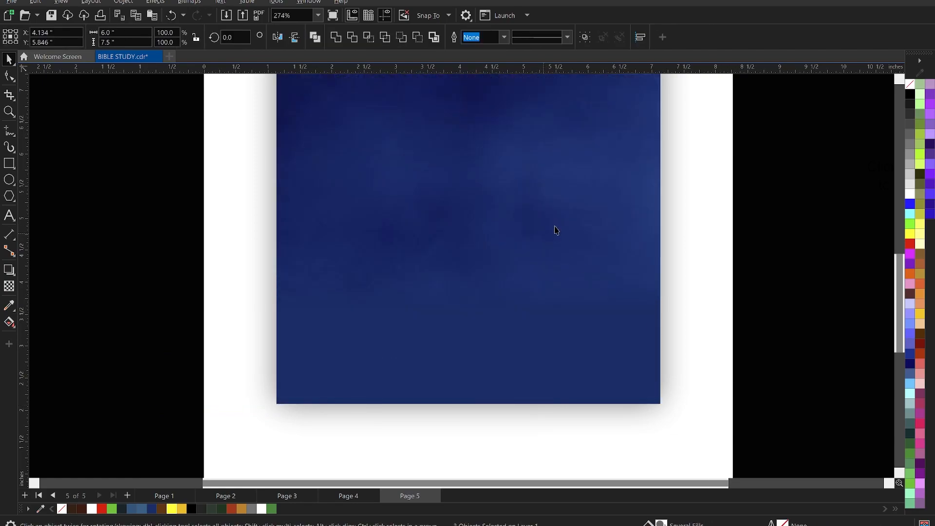
scroll(554, 226, "up", 1)
key("Escape")
scroll(531, 349, "up", 1)
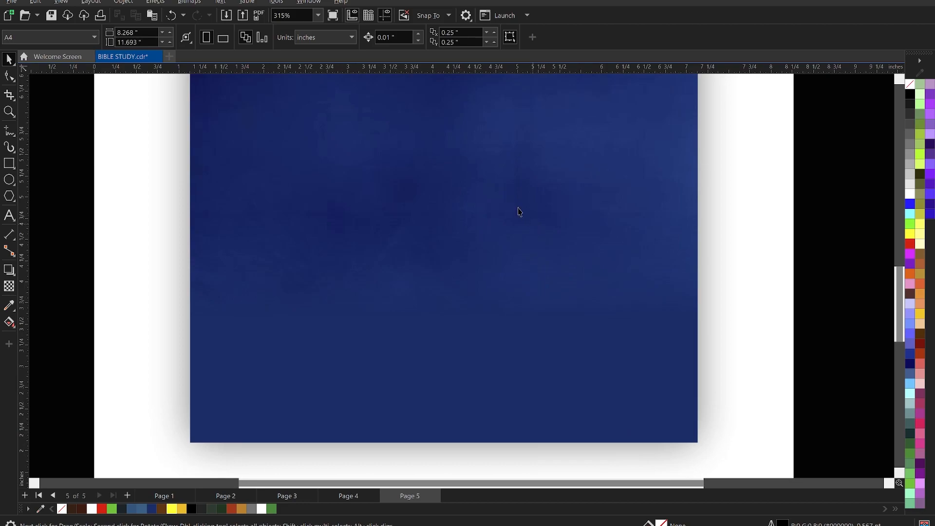
key("ctrl+z")
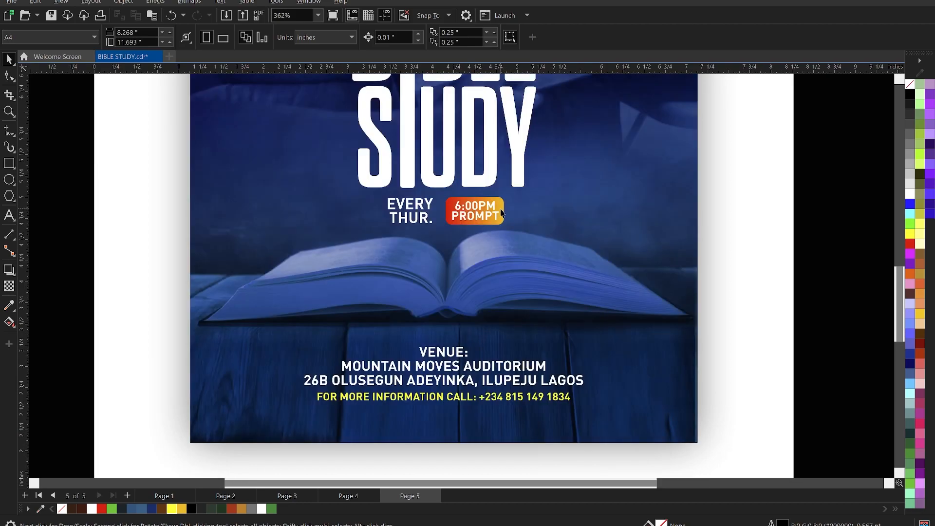
Ungroup the day and time badge and place a copy of its gradient rounded rectangle over the word "VENUE:".
left_click(501, 209)
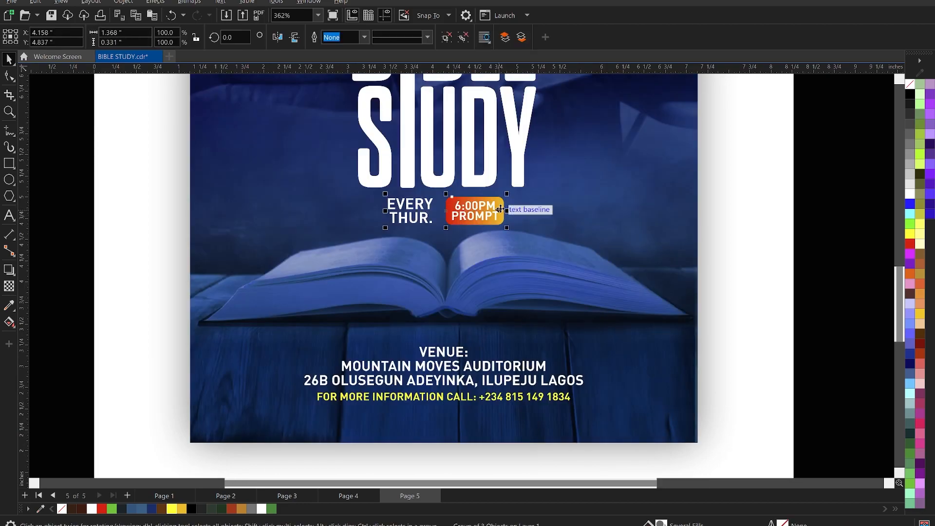
left_click(451, 39)
key("Escape")
left_click_drag(497, 208, 445, 335)
Bring the venue text in front of the copied gradient badge.
left_click(479, 373)
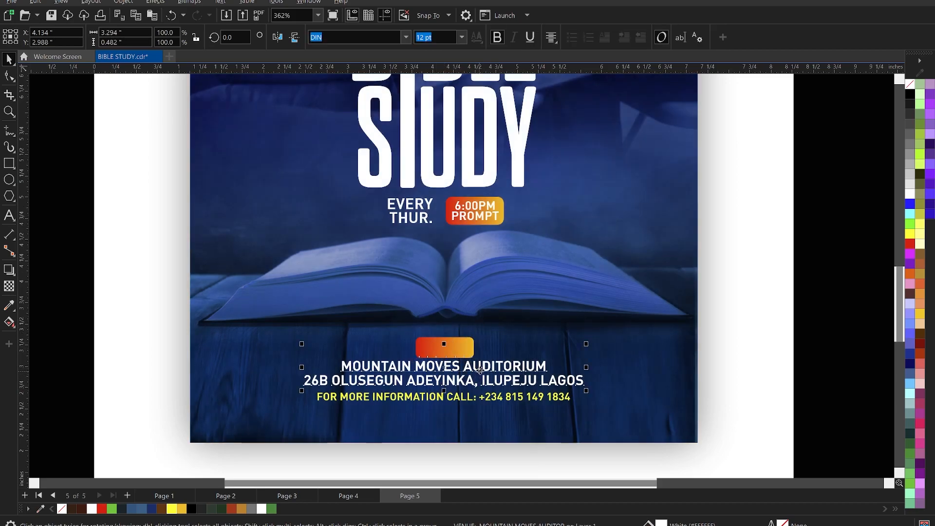
key("ctrl+z")
key("ctrl+v")
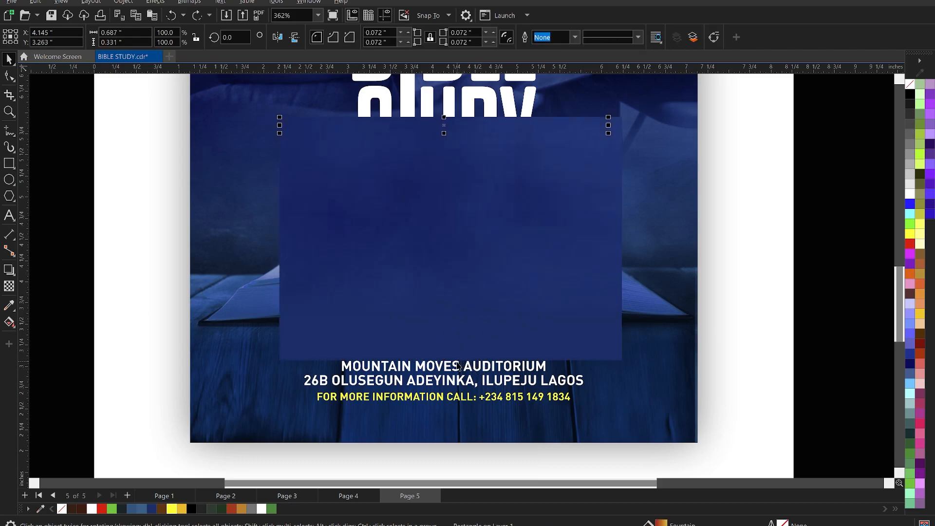
left_click(458, 368)
key("ctrl+z")
left_click(457, 368)
key("shift+Page_Up")
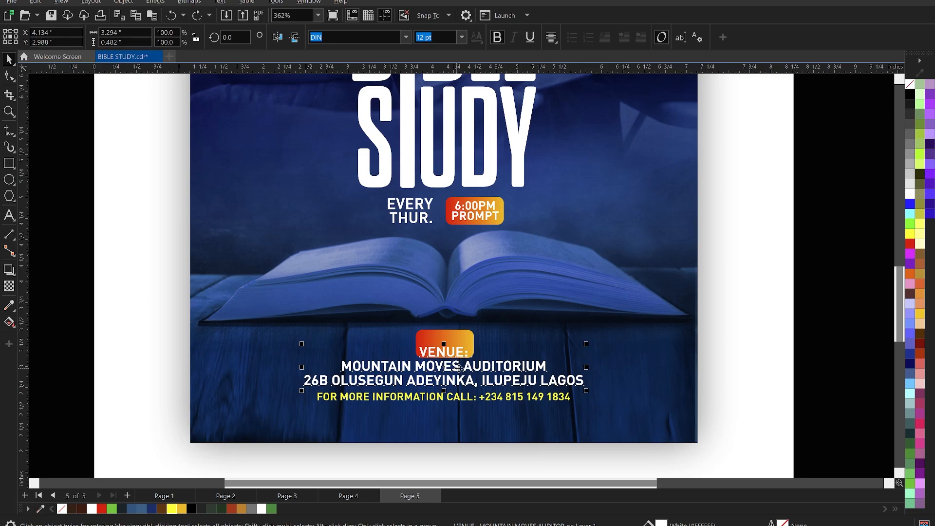
Cut "VENUE:" out of the venue text, paste it as separate text and centre it on the copied gradient badge.
double_click(461, 356)
left_click_drag(467, 353, 409, 351)
key("ctrl+x")
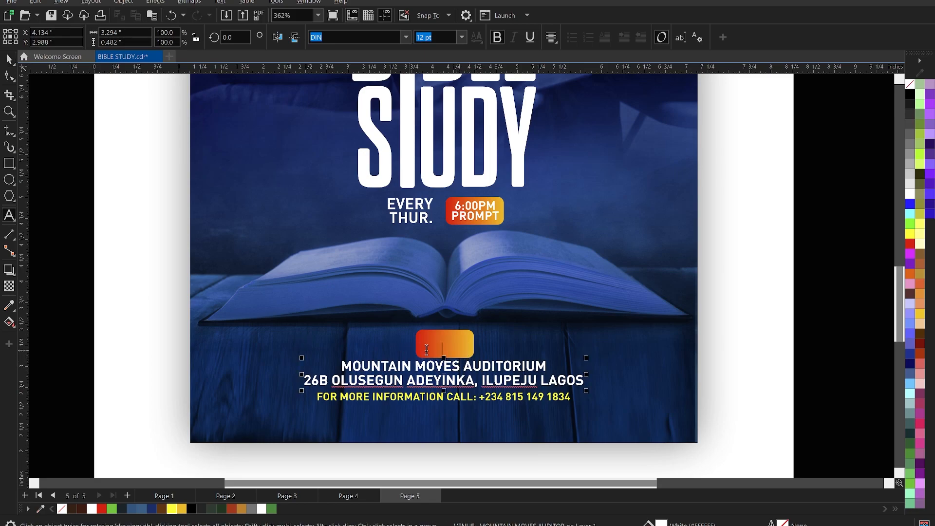
left_click(440, 343)
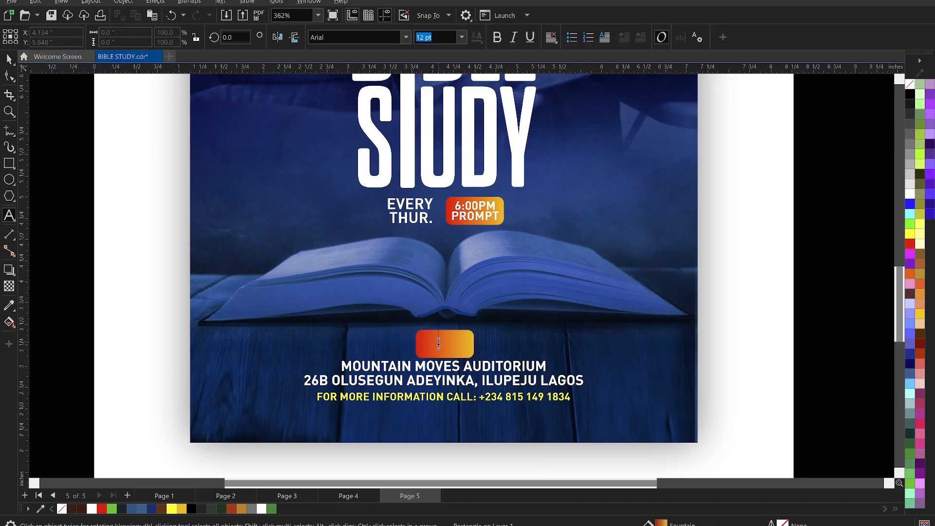
key("ctrl+v")
key("ctrl+space")
key("c")
key("e")
left_click(705, 355)
Reduce the venue badge's height to about 0.2 inches so it fits closely around "VENUE:".
scroll(466, 368, "up", 4)
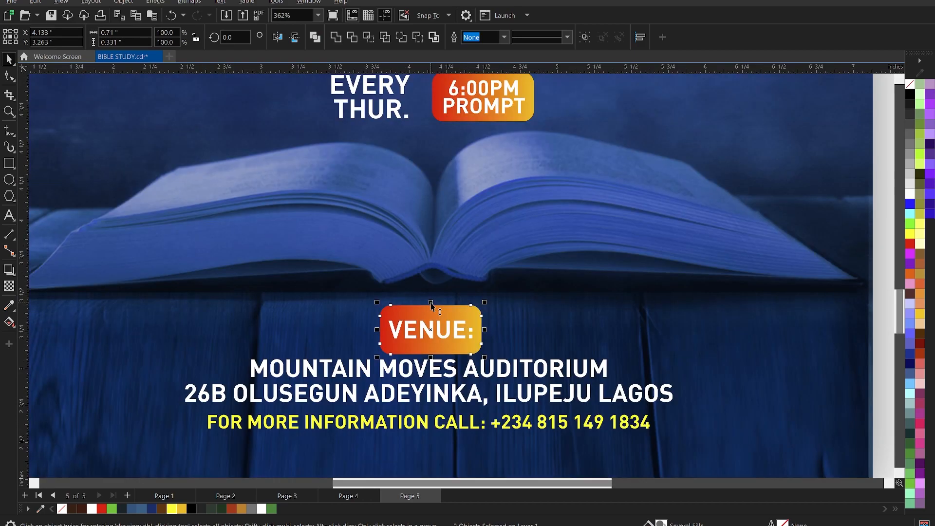
left_click_drag(431, 303, 432, 313)
left_click(453, 353)
key("Escape")
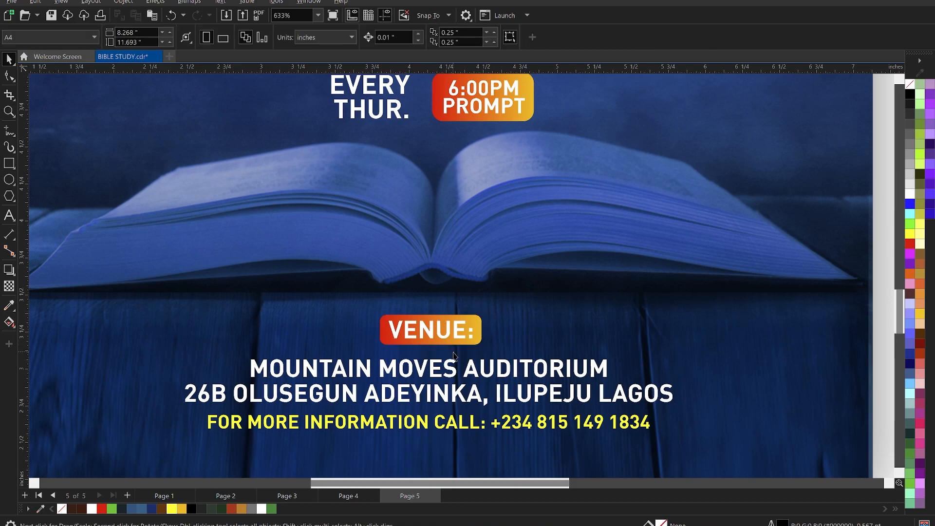
Nudge the "VENUE:" label and its badge together downwards, closer to "MOUNTAIN MOVES AUDITORIUM".
left_click(455, 332)
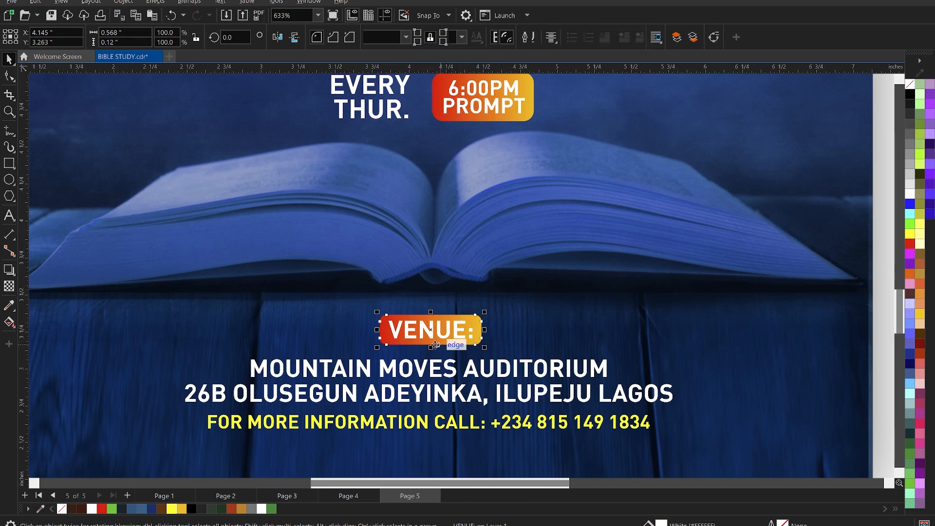
left_click_drag(432, 347, 432, 354)
left_click(433, 333, "shift")
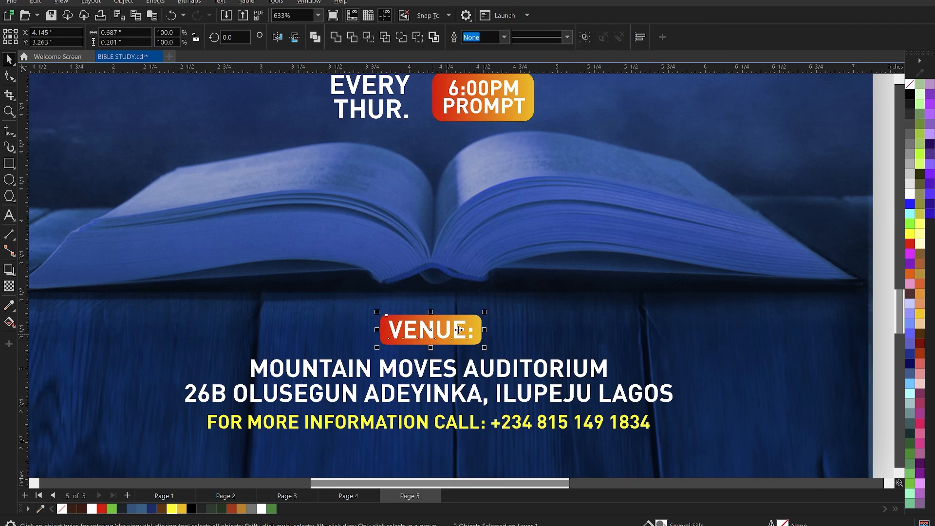
key("Up")
key("Up")
key("Up")
key("Down")
key("Down")
key("Down")
key("Down")
key("Down")
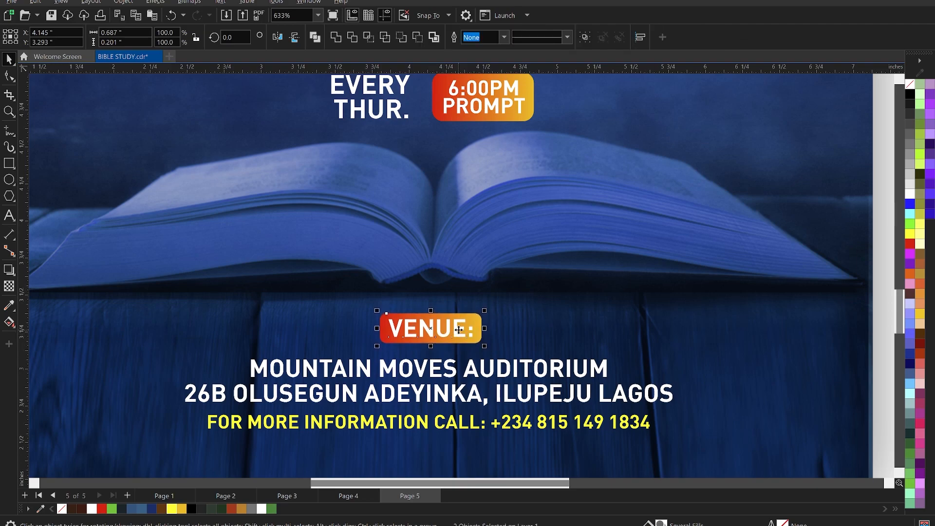
key("Down")
key("Down")
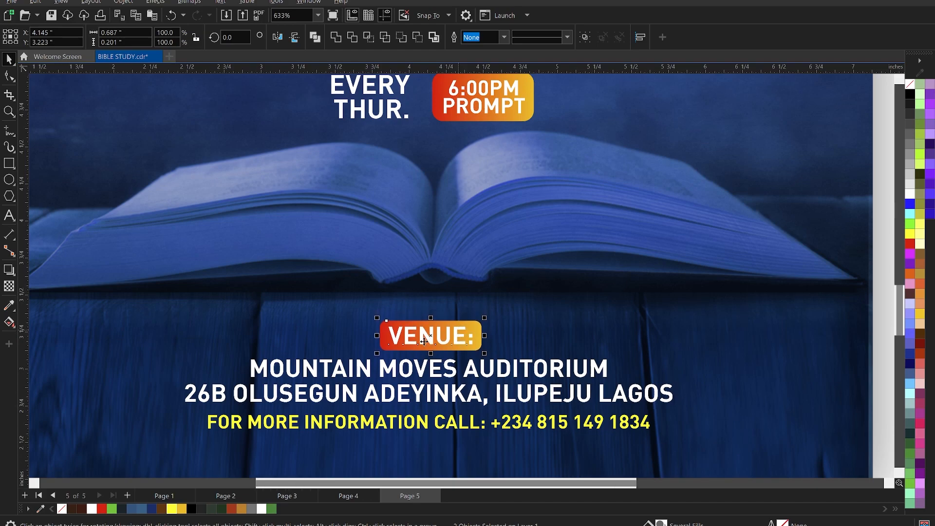
Select the complete venue and contact block and examine its placement within the whole flyer.
scroll(579, 346, "down", 3)
left_click_drag(790, 287, 262, 401)
key("Delete")
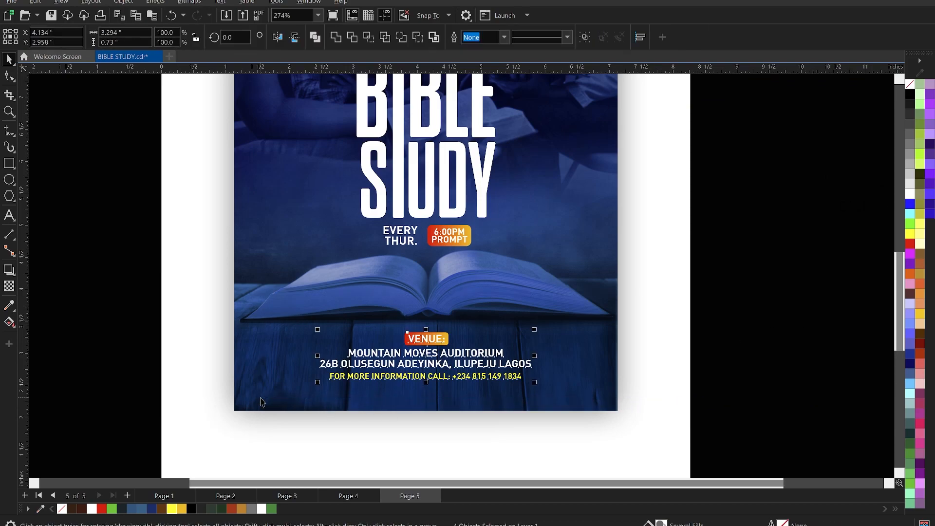
scroll(431, 412, "down", 1)
left_click(616, 362)
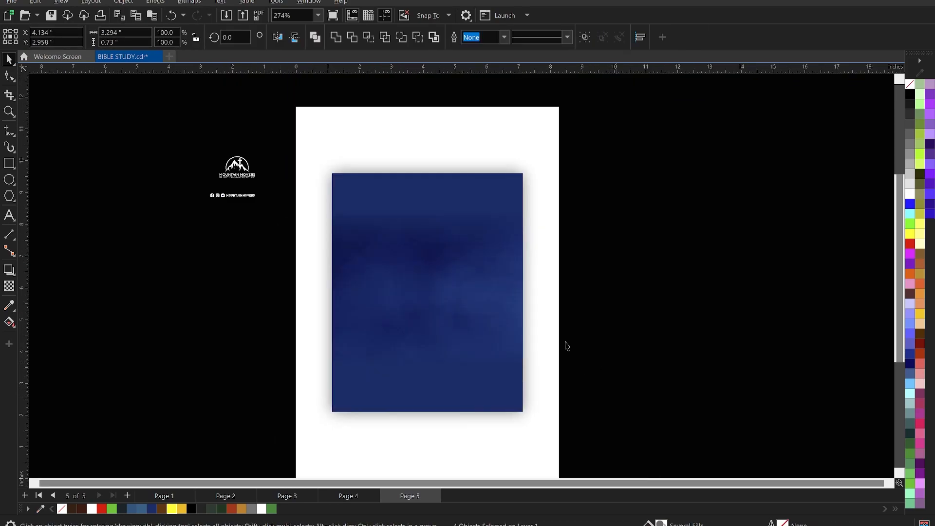
key("z")
left_click_drag(326, 163, 544, 429)
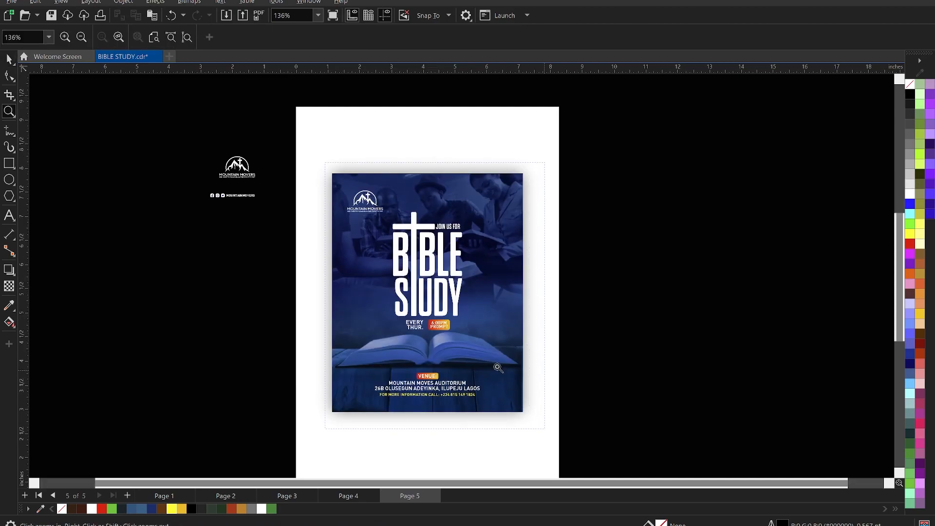
key("space")
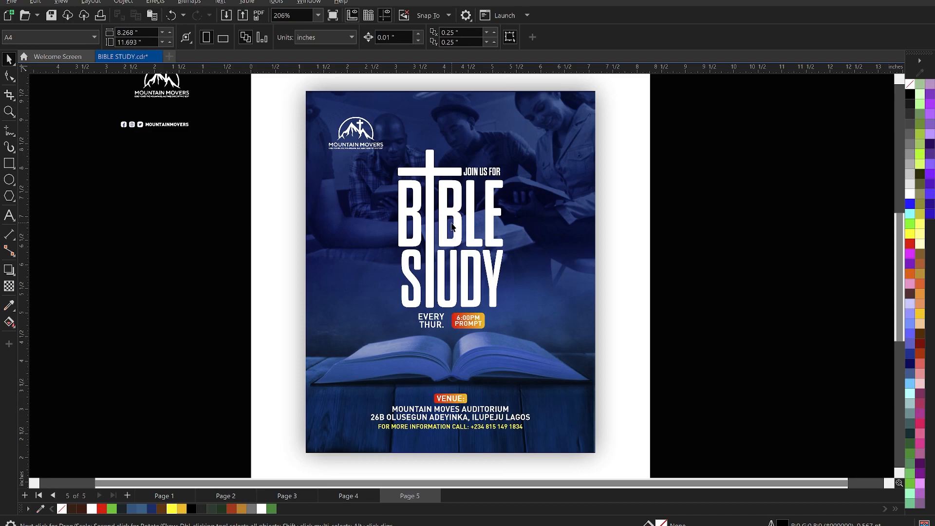
Select the cross together with all the letters of the "BIBLE STUDY" title, keeping them in their original position.
left_click(455, 218)
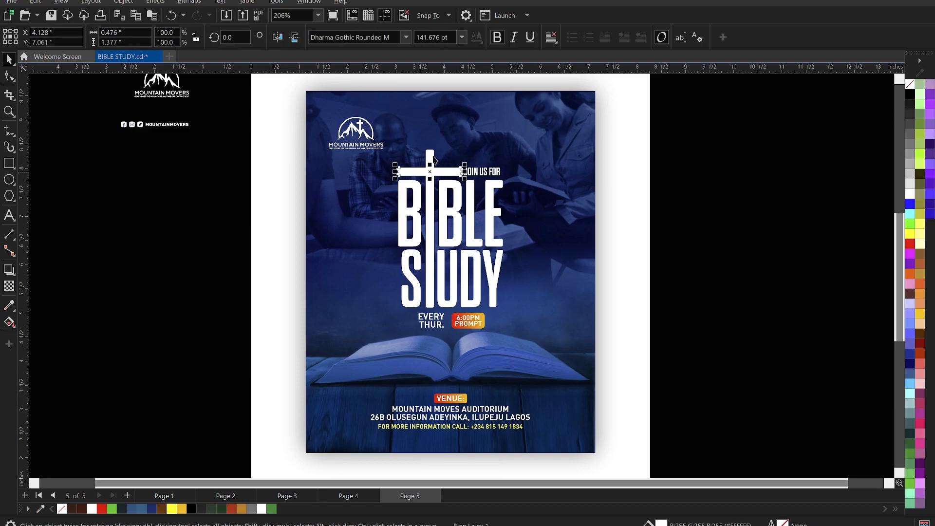
left_click(432, 164)
left_click(409, 194, "shift")
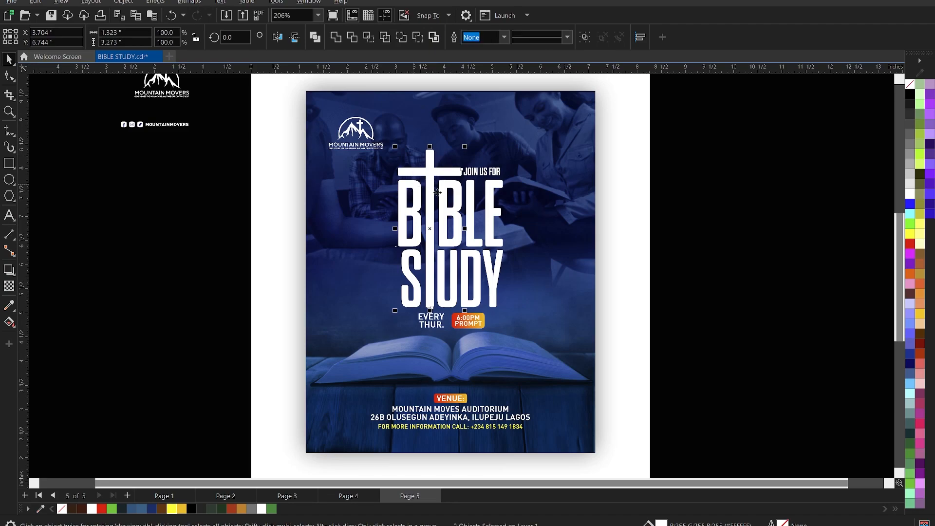
left_click(471, 196, "shift")
left_click(494, 191, "shift")
left_click(493, 281, "shift")
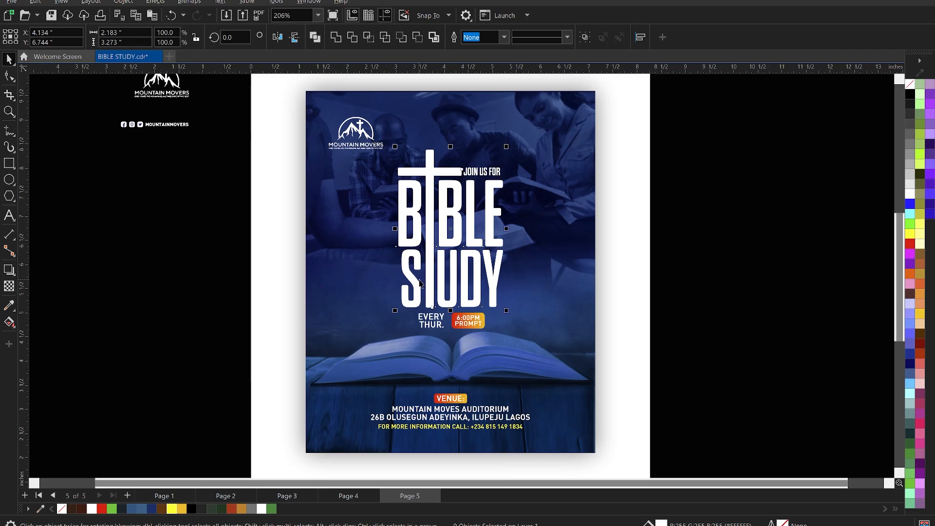
left_click_drag(414, 282, 316, 280)
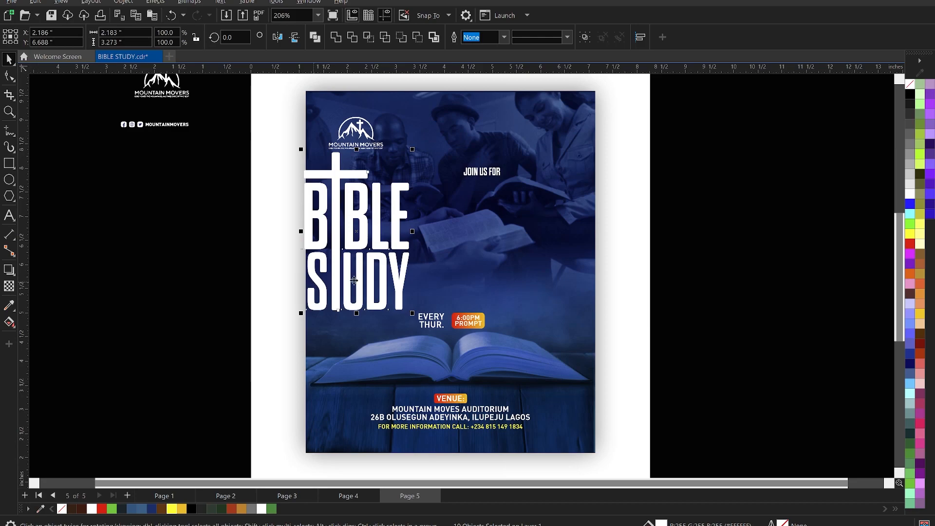
key("ctrl+z")
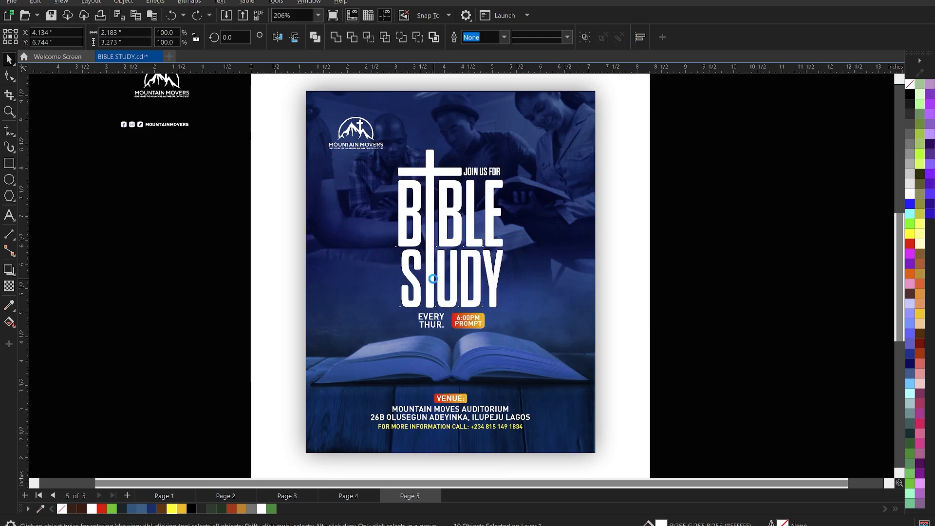
Export only the selected cross and title lettering to Downloads as a PNG named "BIBLE STUDY ry", accepting the PNG export settings.
key("ctrl+e")
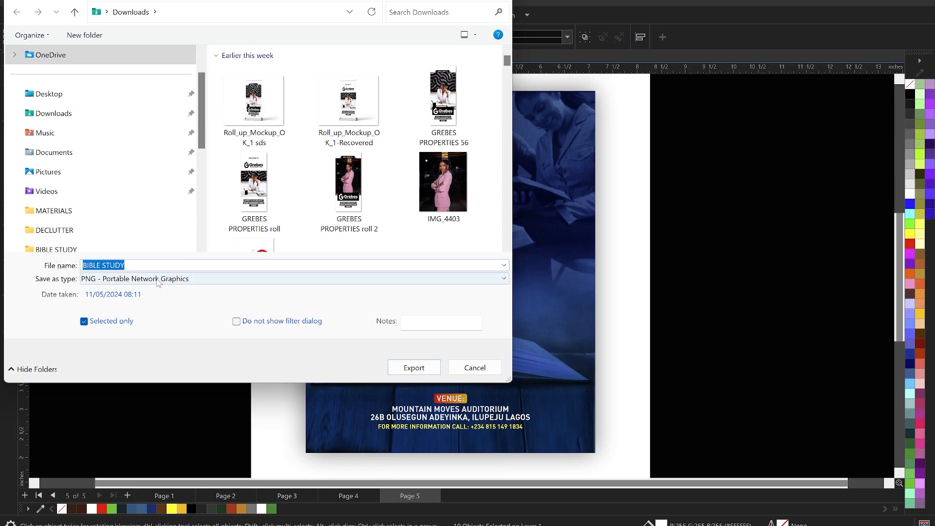
left_click(141, 264)
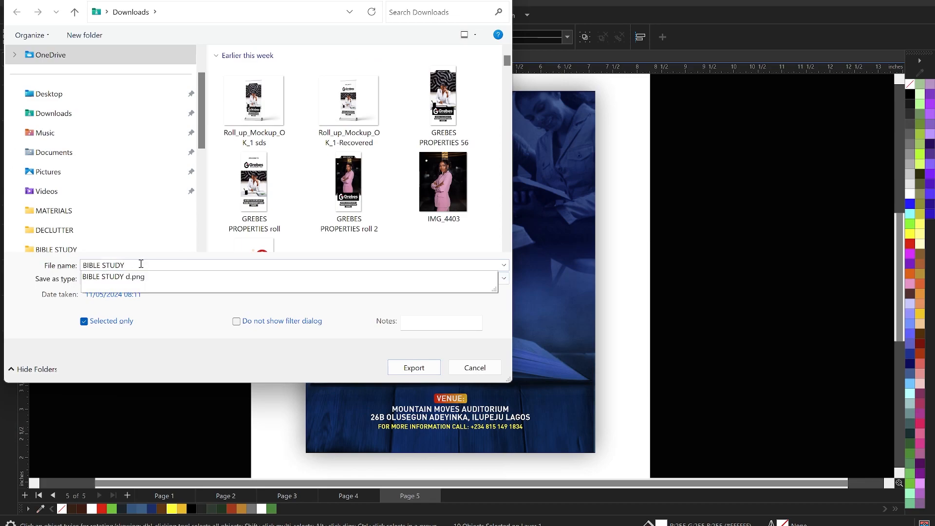
type("ry")
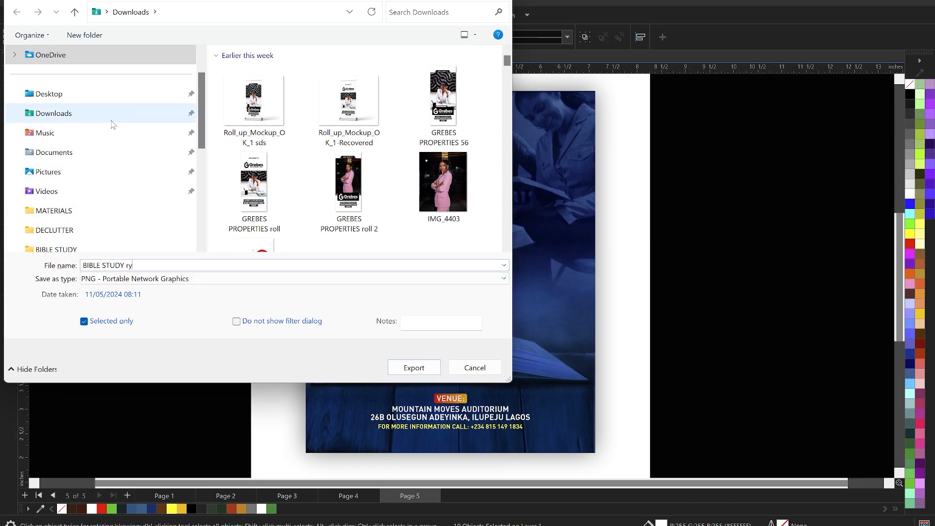
left_click(113, 122)
left_click(422, 371)
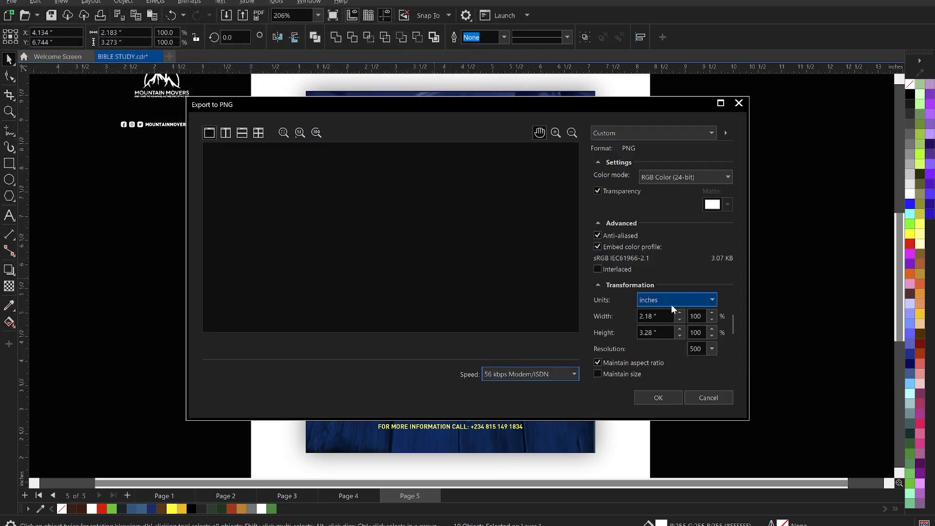
left_click(659, 397)
left_click(516, 470)
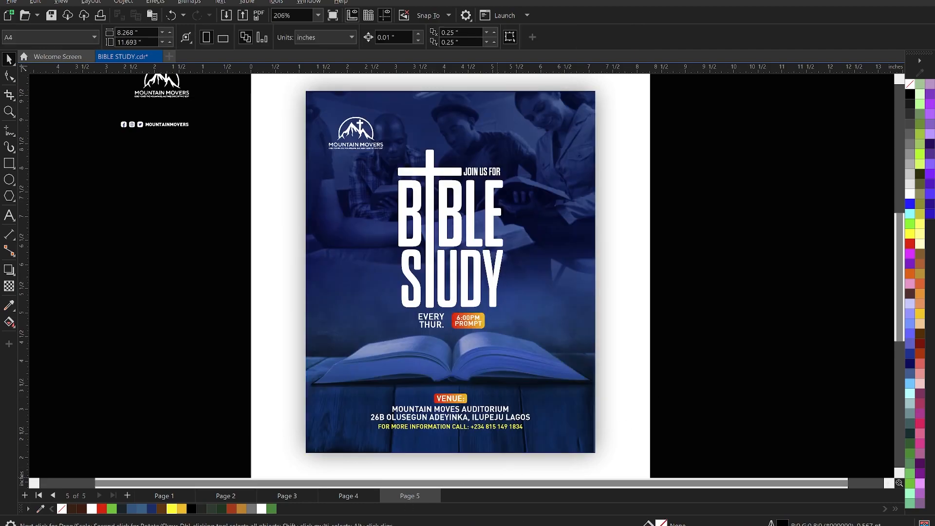
Open the "Join 3D editable text effect" PSD from the join-3d-editable-text-effect (1) archive in Photoshop, leaving its missing fonts unresolved.
key("super")
key("super")
left_click(431, 525)
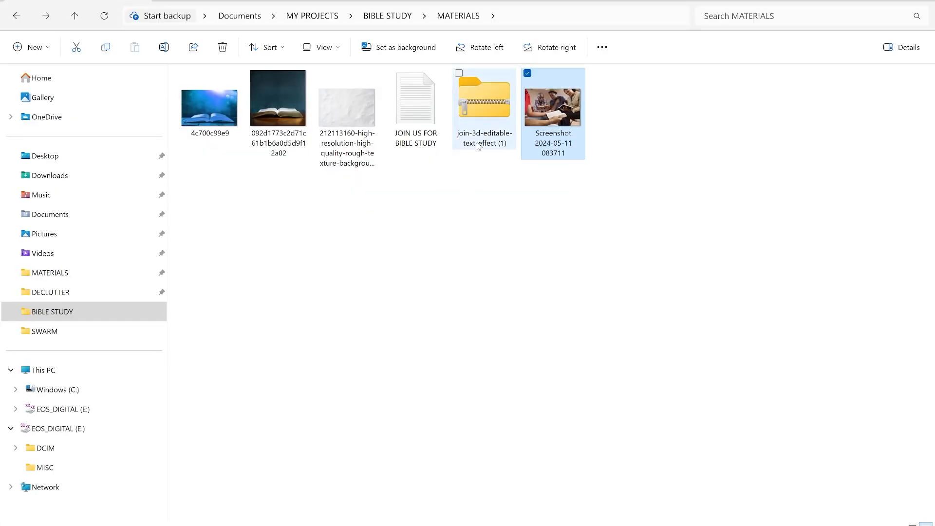
double_click(486, 105)
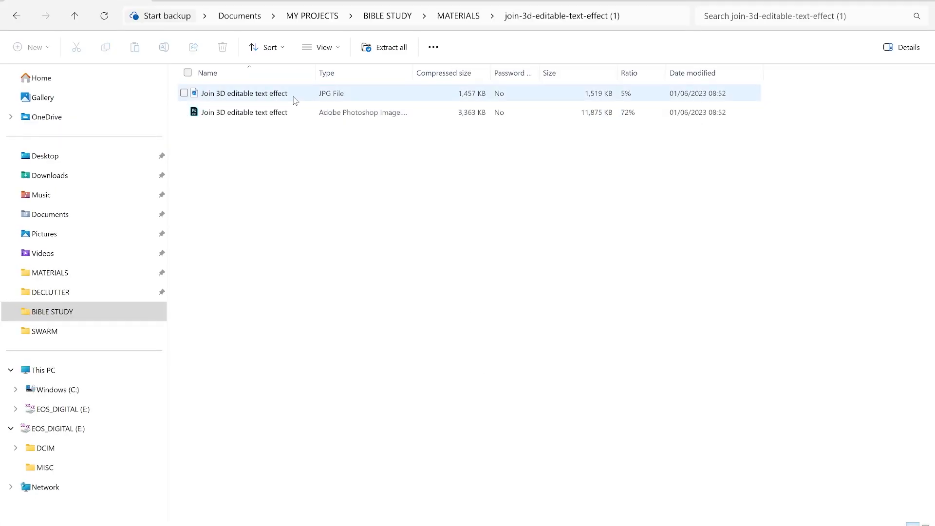
left_click(268, 116)
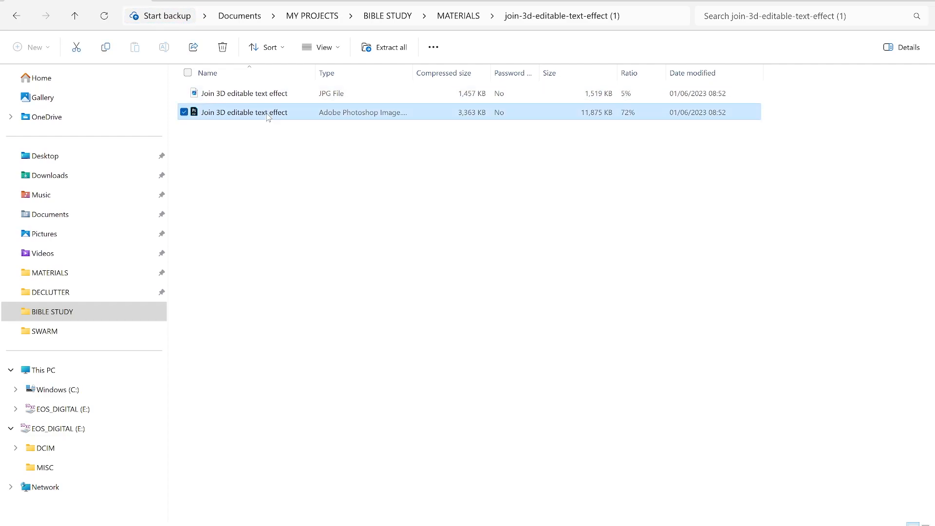
double_click(268, 116)
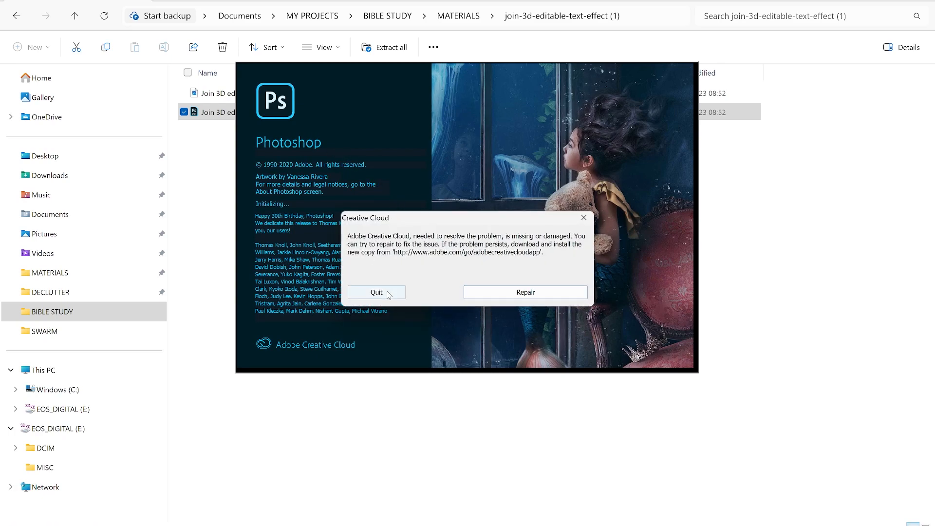
left_click(377, 290)
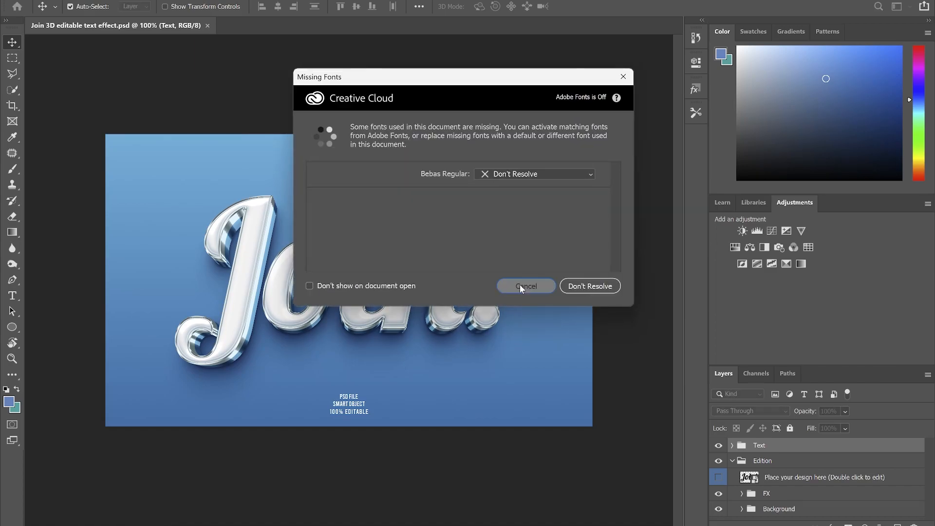
left_click(520, 287)
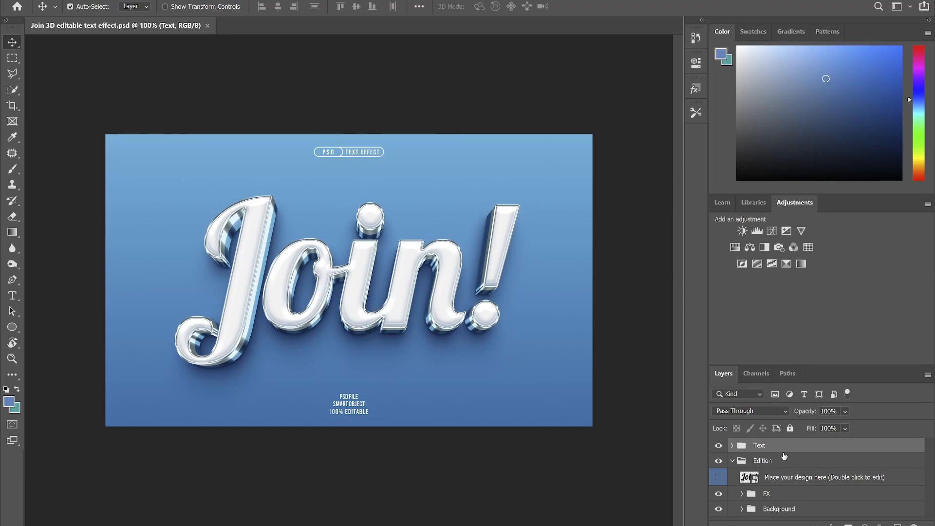
Hide the Text group and open the "Place your design here" smart object for editing, without resolving its missing font.
left_click(719, 446)
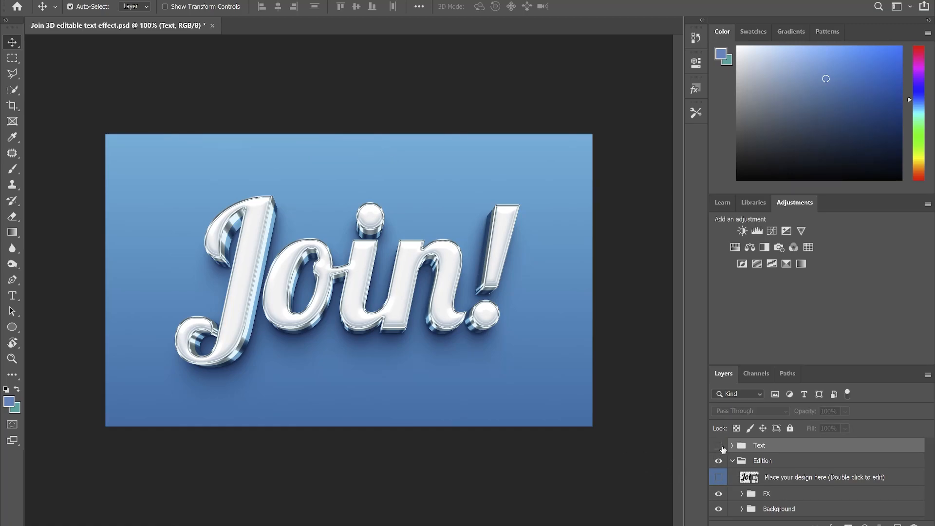
double_click(750, 477)
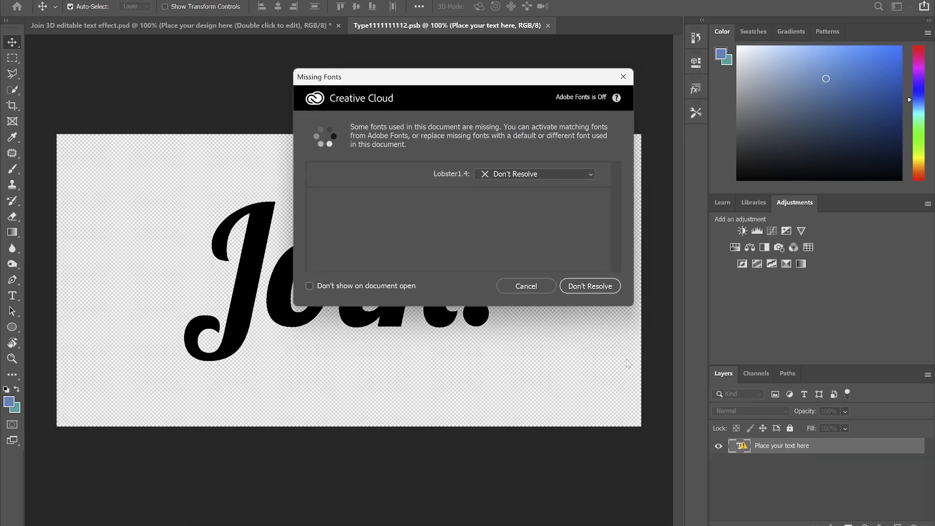
left_click(540, 290)
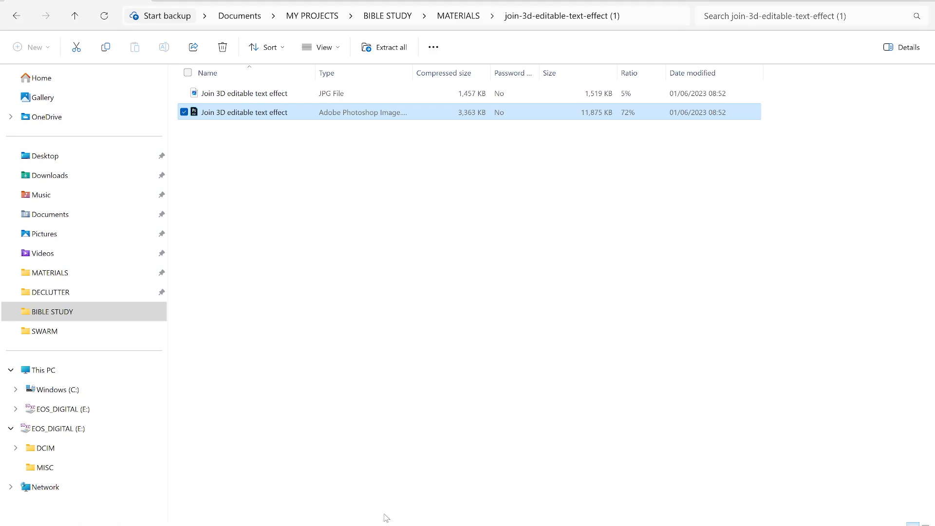
Place the "BIBLE STUDY ry" PNG from the Downloads folder into the open smart object.
left_click(76, 176)
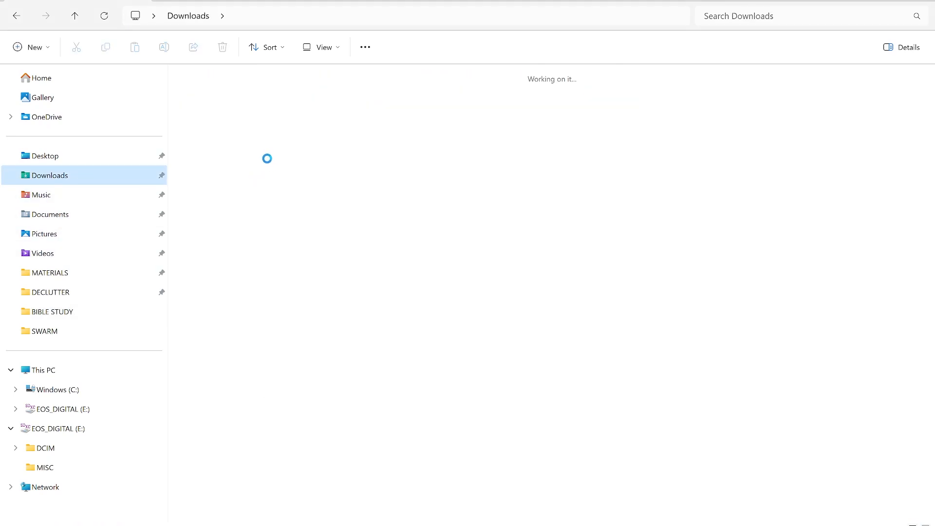
left_click(238, 153)
left_click_drag(226, 129, 451, 386)
key("Return")
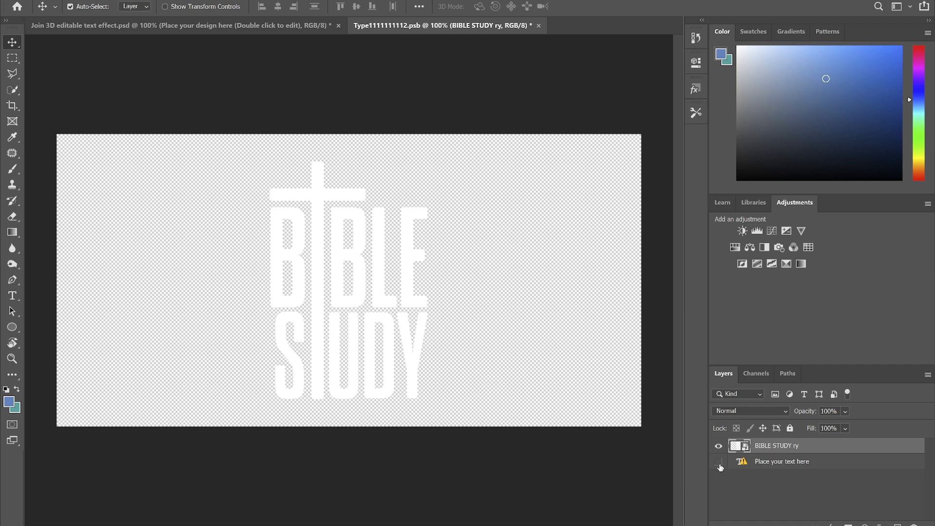
Hide the original "Join!" text layer, save the smart object and close it to update the 3D effect.
left_click(720, 466)
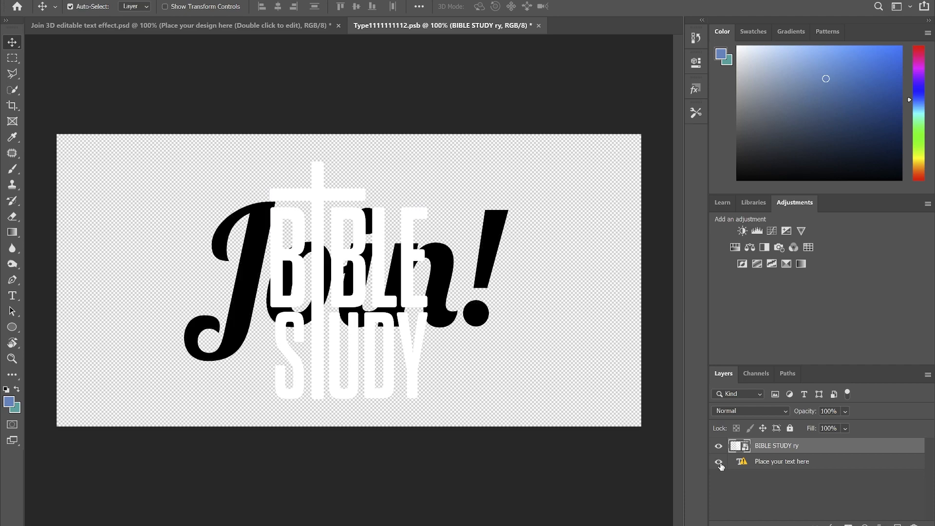
key("ctrl+s")
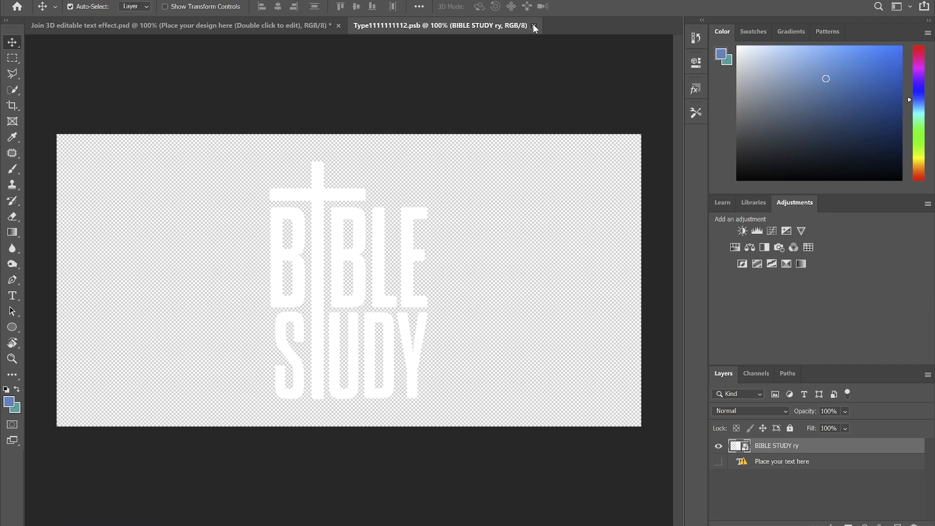
key("ctrl+w")
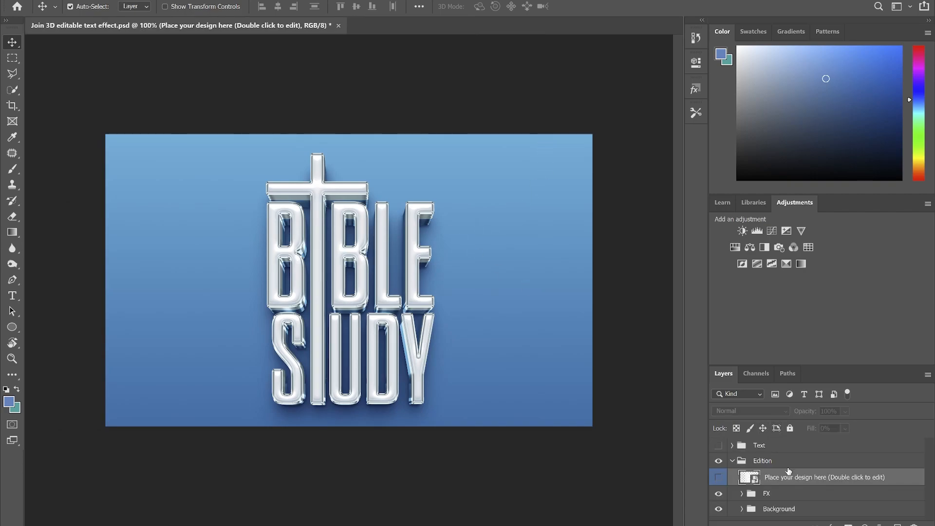
Hide the blue Background group inside Edition so the 3D title stands on transparency.
left_click(719, 509)
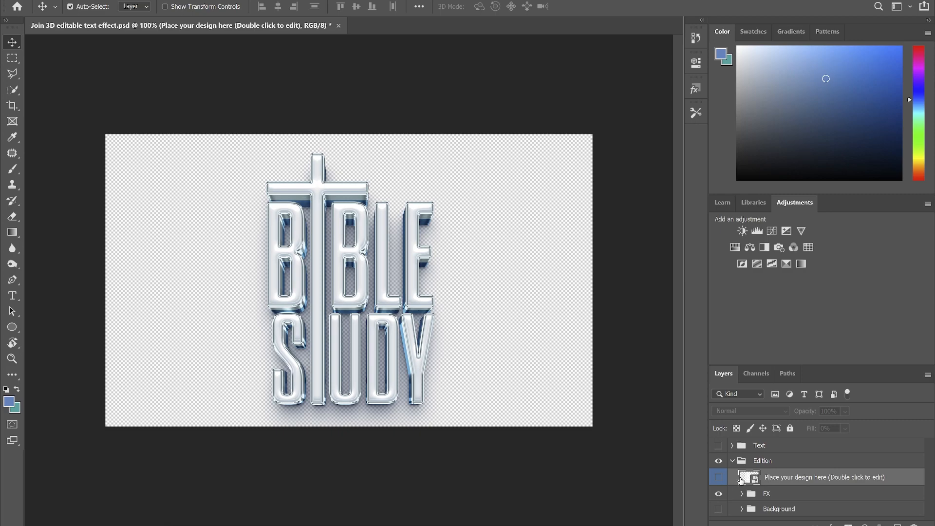
left_click(732, 461)
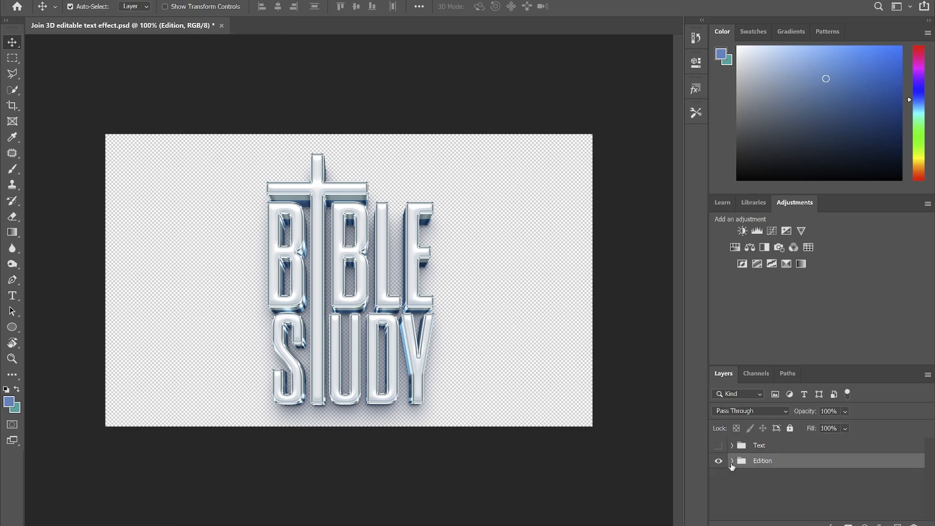
left_click(732, 461)
left_click(731, 461)
left_click(732, 462)
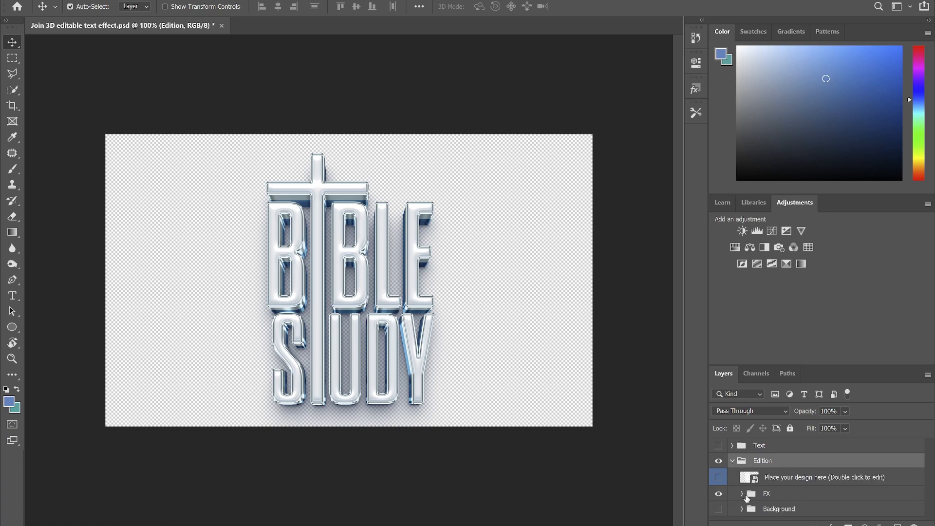
Expand the Shadow group within FX and hide its three lowest Shadow layers.
left_click(742, 494)
scroll(742, 496, "down", 2)
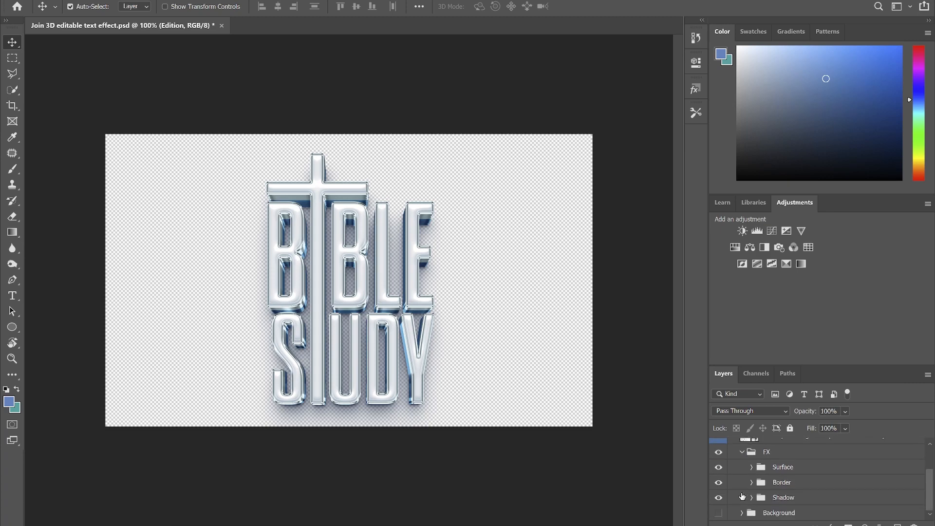
scroll(730, 500, "up", 2)
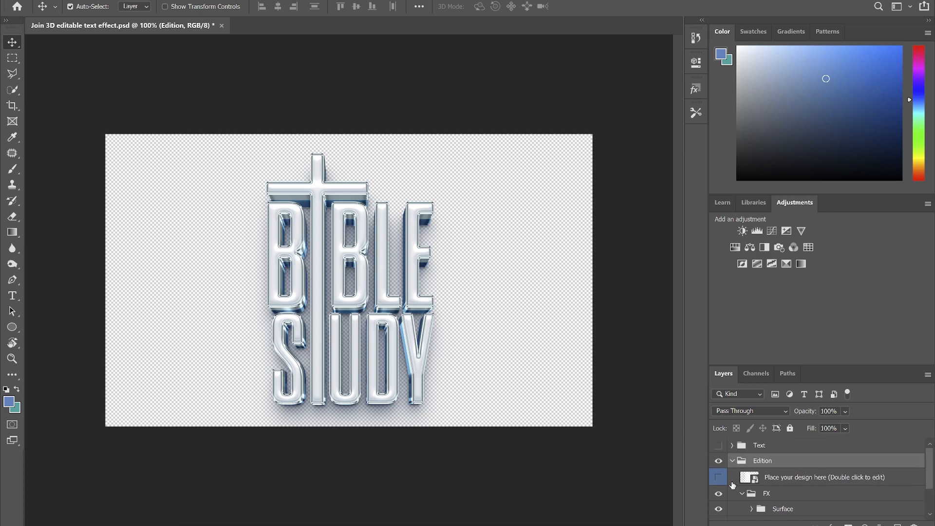
scroll(720, 471, "down", 1)
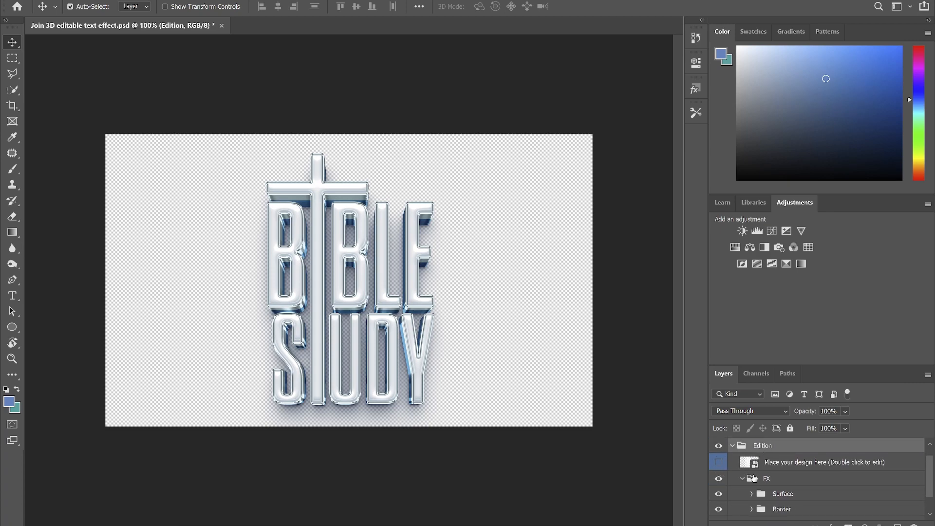
scroll(752, 478, "down", 2)
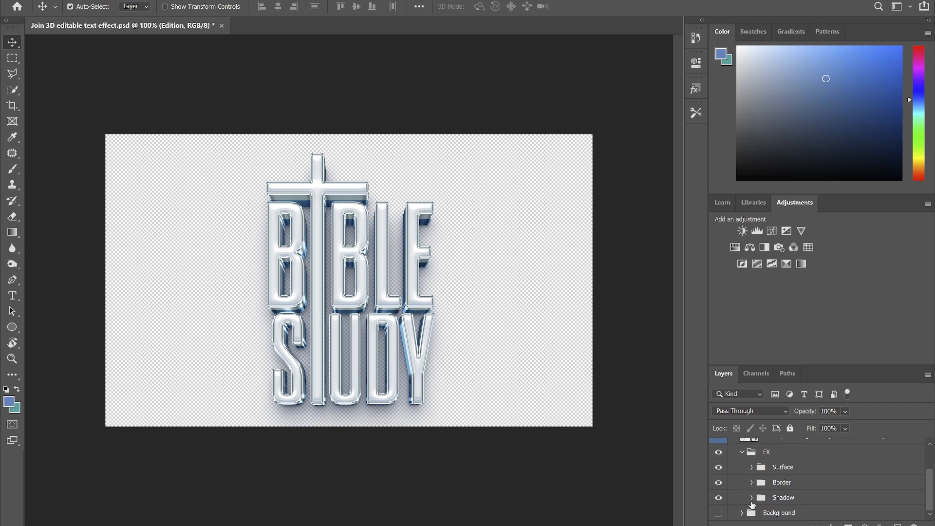
left_click(751, 497)
scroll(765, 477, "down", 3)
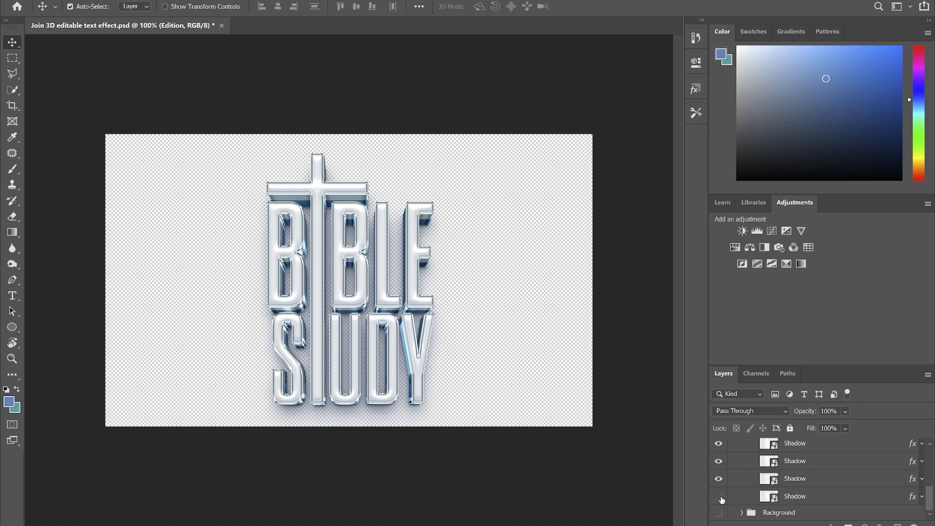
left_click(719, 462)
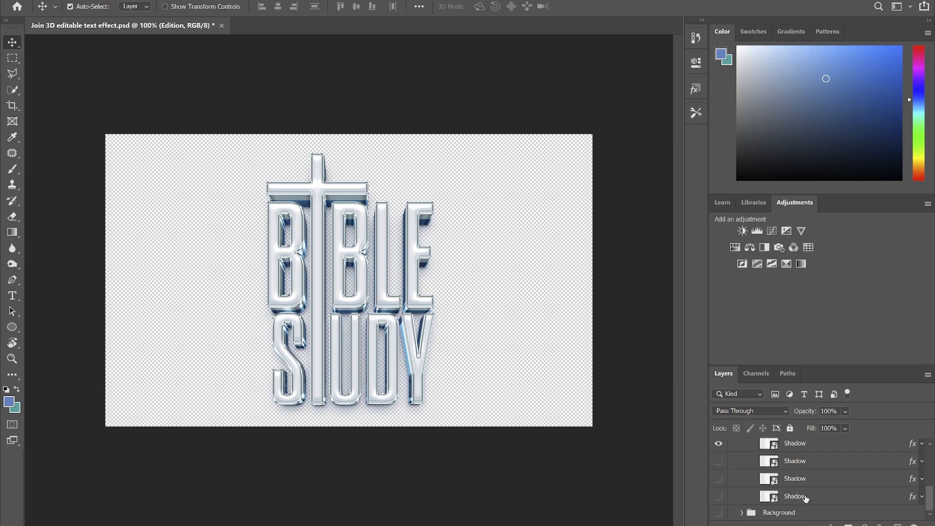
Compare the title's look with the two uppermost Shadow layers hidden and shown, leaving both visible.
scroll(794, 495, "up", 2)
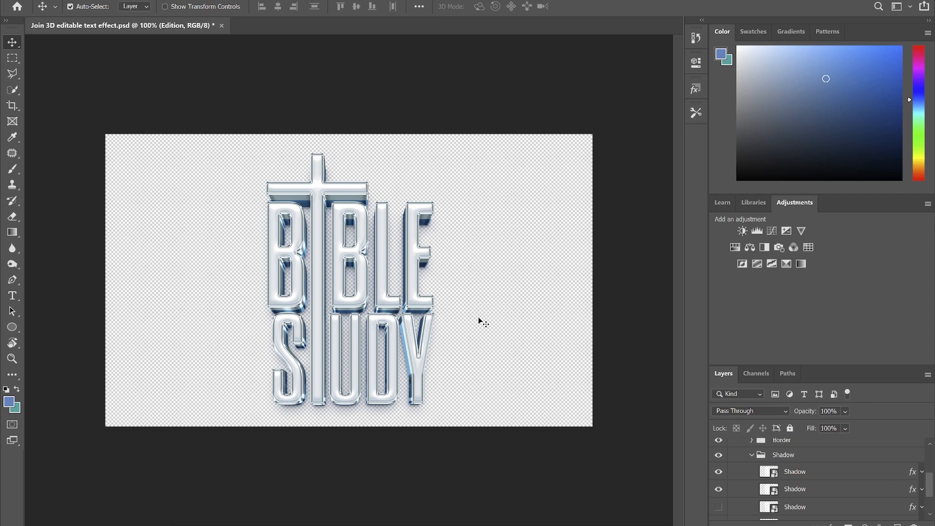
left_click(719, 490)
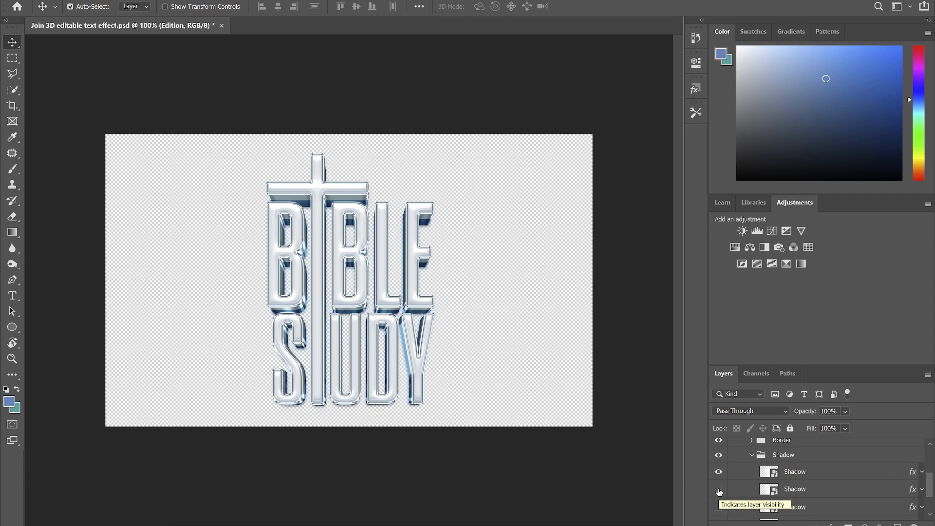
left_click(719, 471)
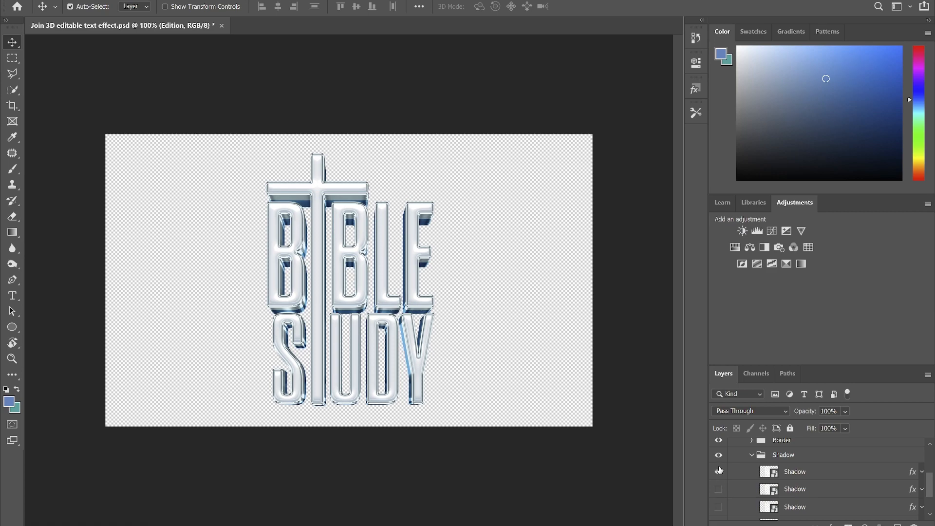
left_click(718, 489)
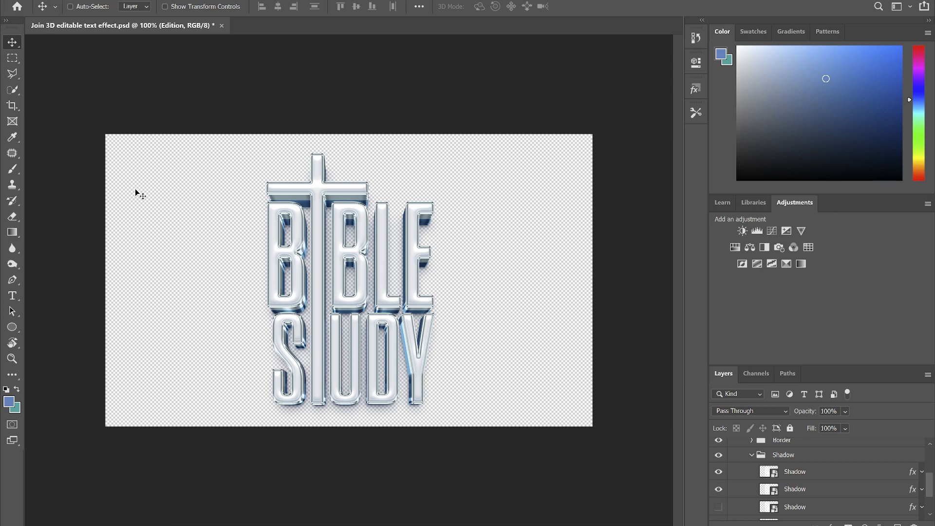
Save the 3D title on this computer as a PNG named "Join 3D editable text effectfhbrg" in Downloads, keeping the existing PNG.
key("ctrl+shift+s")
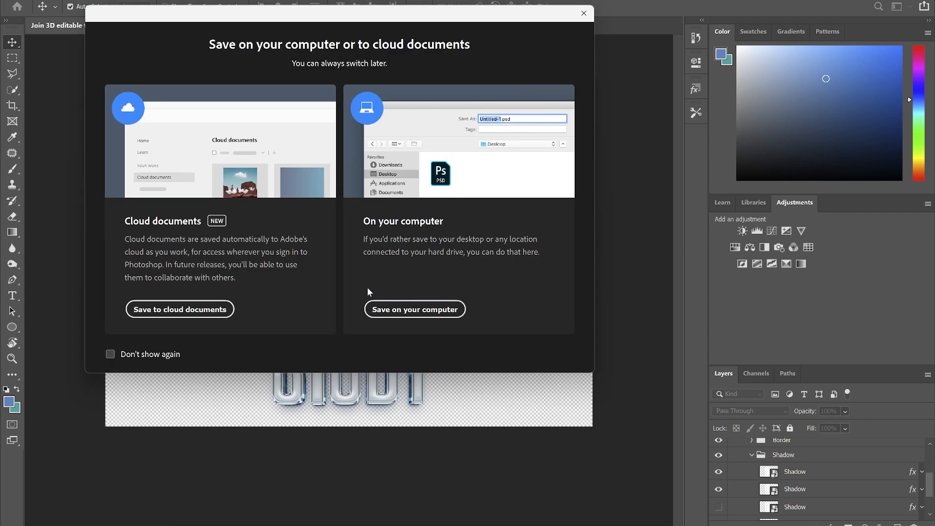
left_click(423, 314)
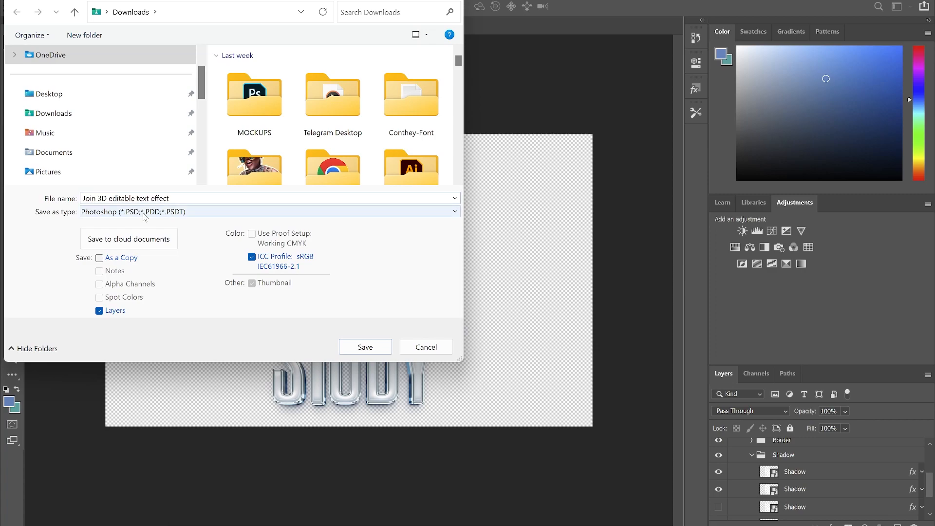
left_click(145, 216)
left_click(106, 390)
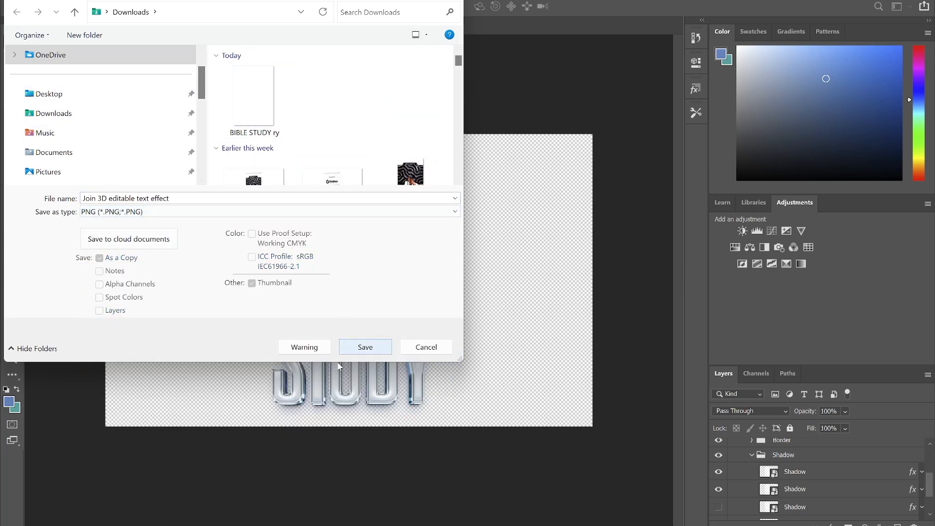
left_click(361, 346)
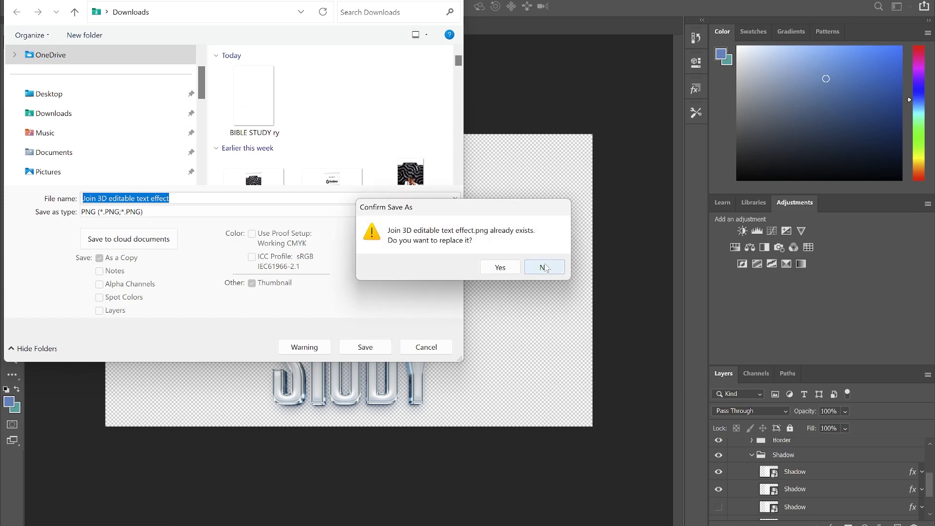
left_click(544, 268)
left_click(191, 203)
type("fhbrg")
left_click(365, 346)
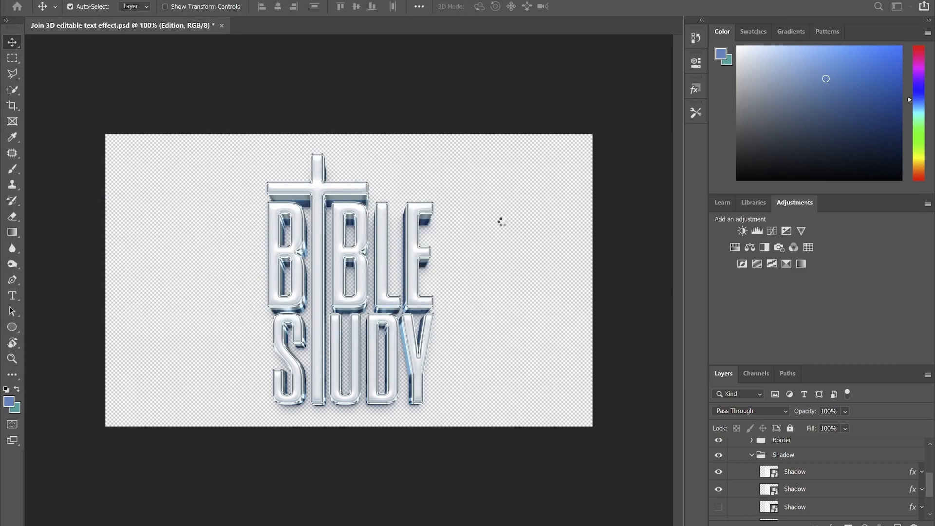
left_click(552, 151)
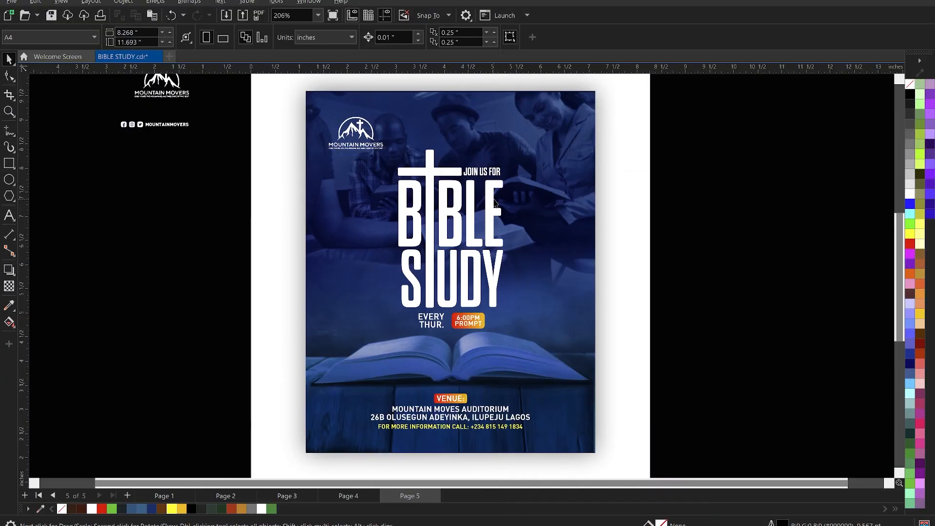
Switch to CorelDRAW and move the flat white Bible Study title group off the flyer to the empty area right of the page.
left_click(480, 196)
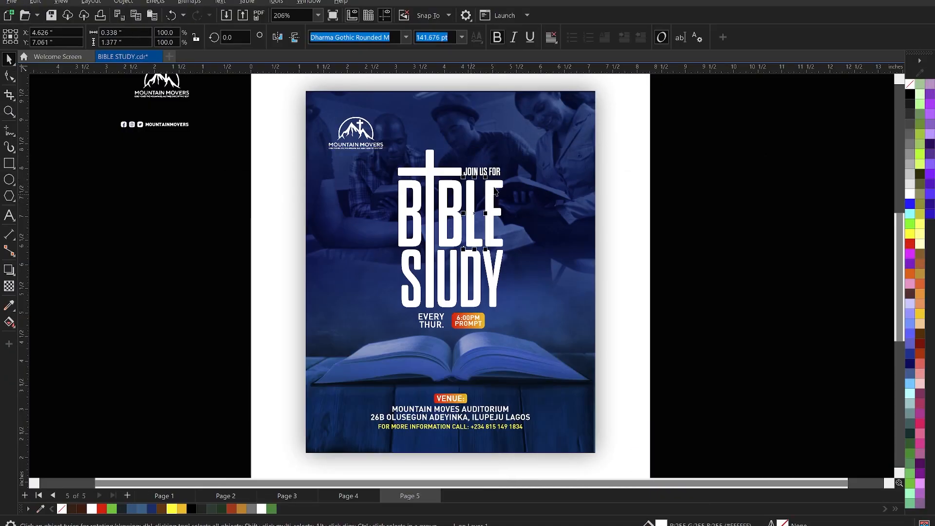
left_click(711, 190)
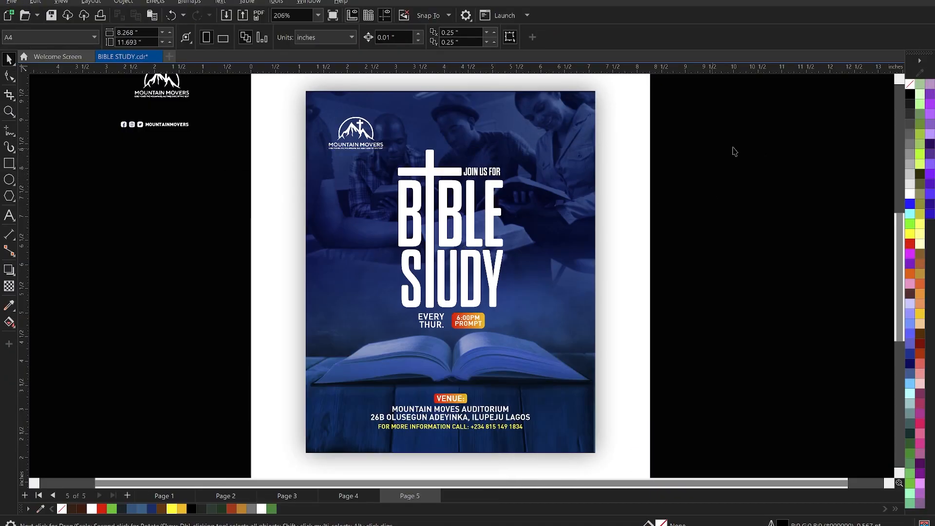
left_click_drag(788, 128, 384, 320)
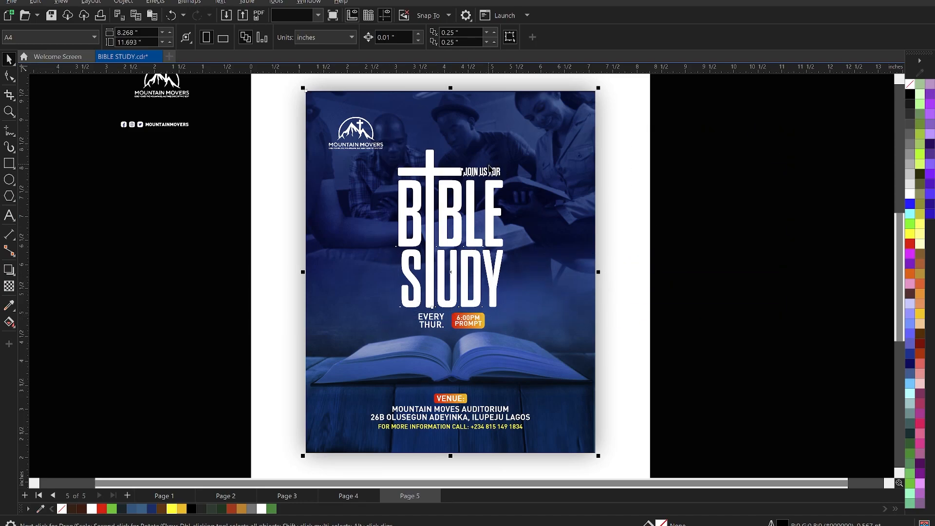
left_click(485, 177)
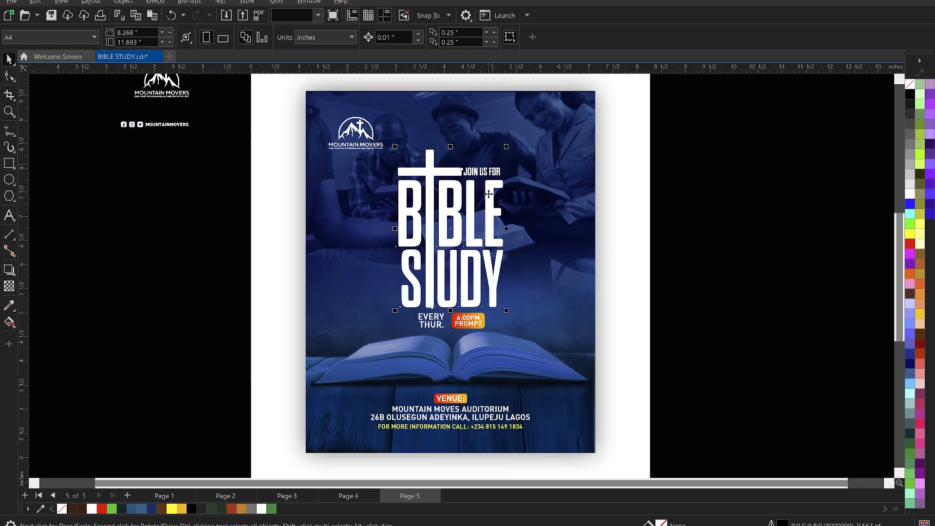
left_click_drag(488, 194, 802, 194)
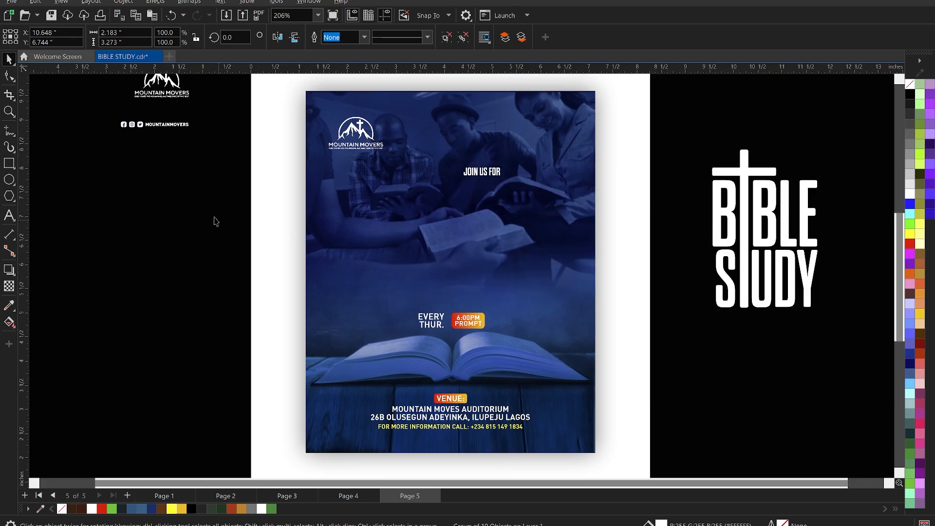
Import the chrome title PNG "Join 3D editable text effectfhbrg" and place it over the flyer about 5.42 inches wide.
left_click(210, 201)
right_click(208, 195)
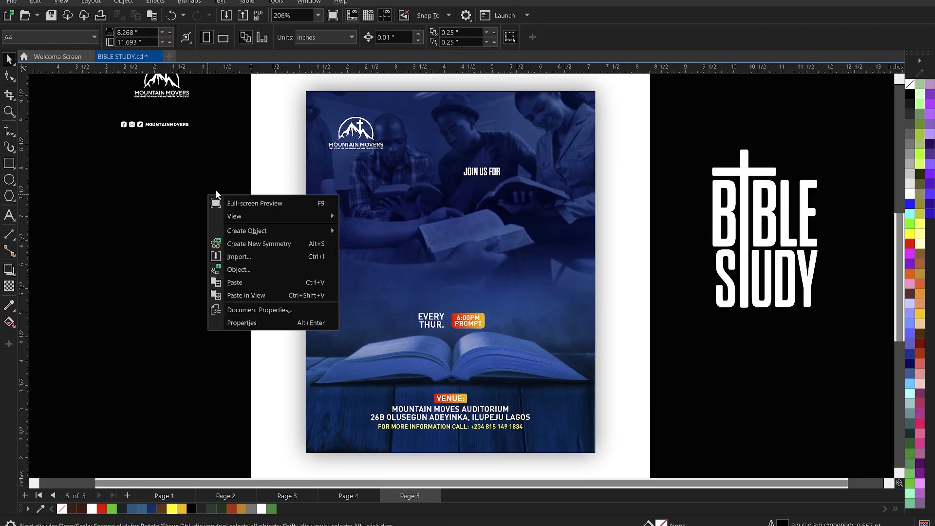
left_click(236, 255)
double_click(161, 113)
left_click_drag(413, 162, 676, 354)
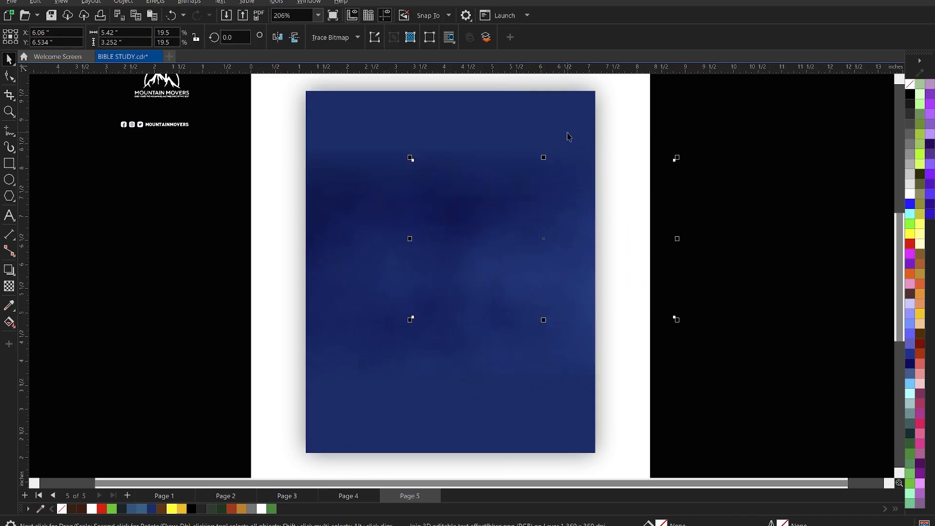
Centre the imported 3D title horizontally on the flyer background.
left_click(567, 131, "shift")
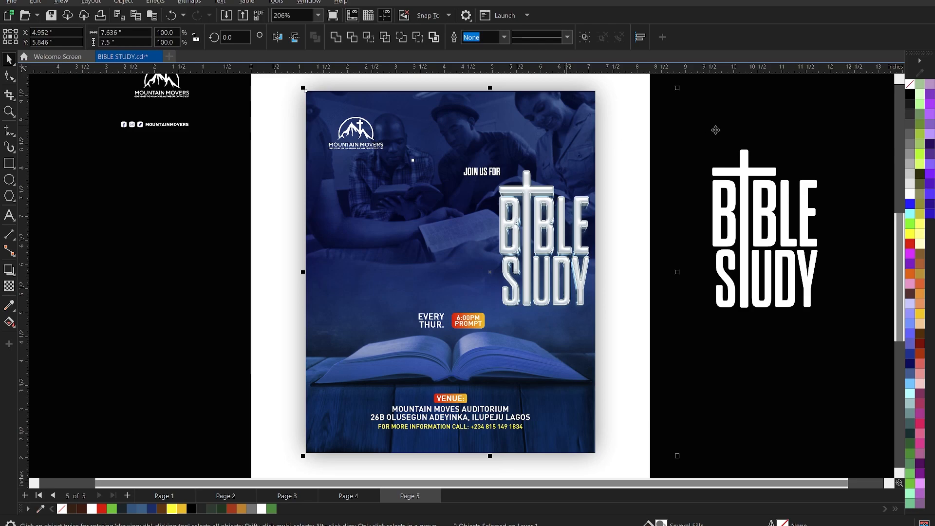
key("c")
key("shift+Page_Down")
left_click(517, 177)
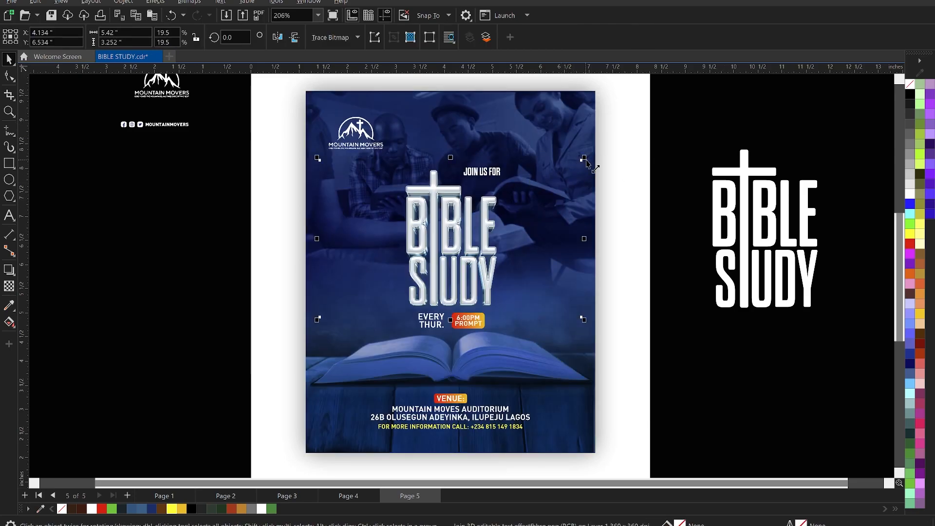
Enlarge the 3D title image to about 6.2 inches wide and centre it horizontally on the flyer background again.
left_click_drag(586, 161, 613, 129)
left_click(561, 120, "shift")
key("c")
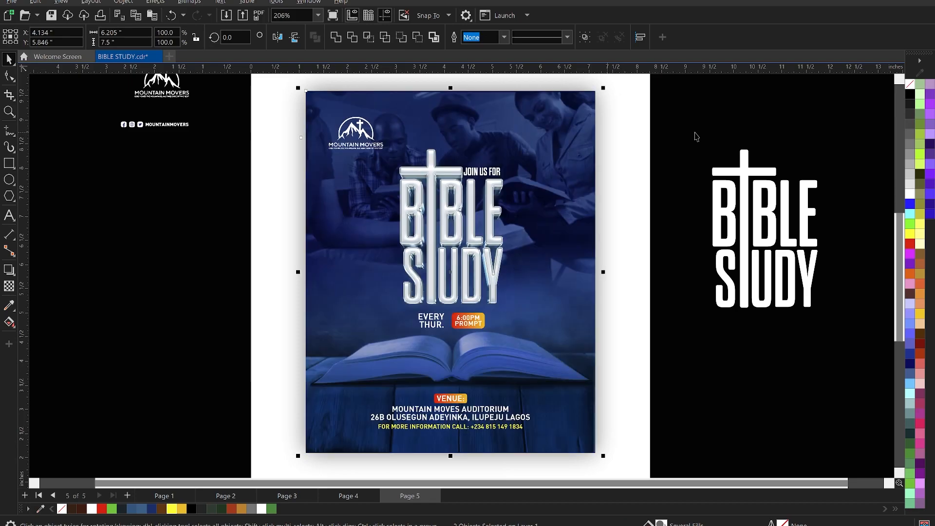
key("Escape")
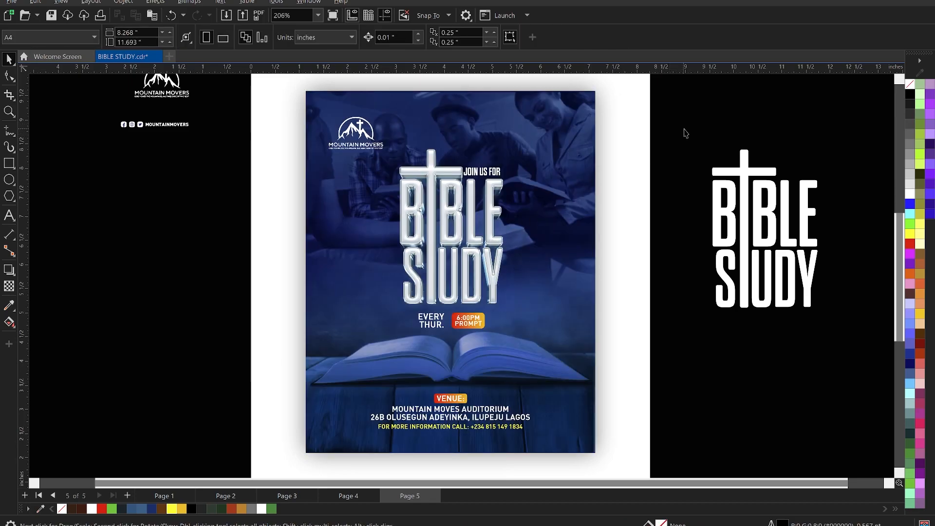
Cut and paste the "JOIN US FOR" text in place so it sits in front of the 3D title.
left_click_drag(697, 116, 448, 223)
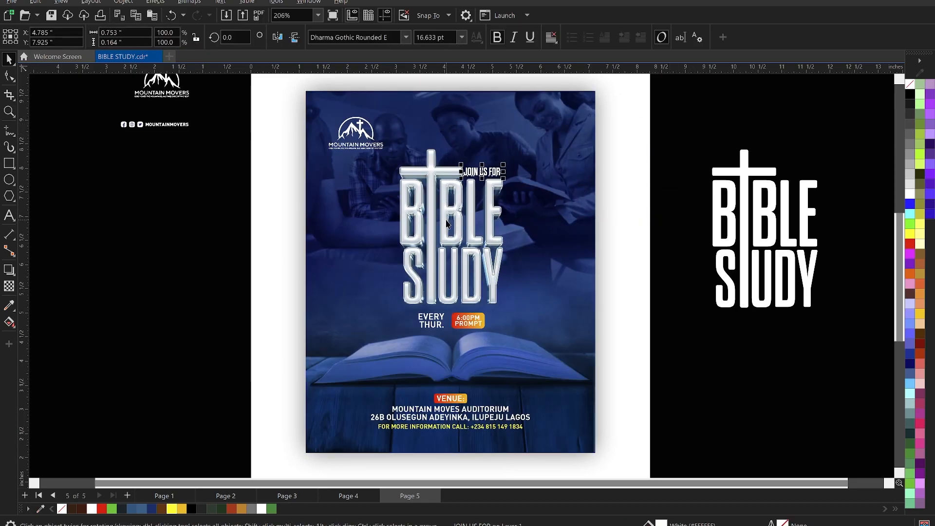
key("ctrl+x")
key("ctrl+v")
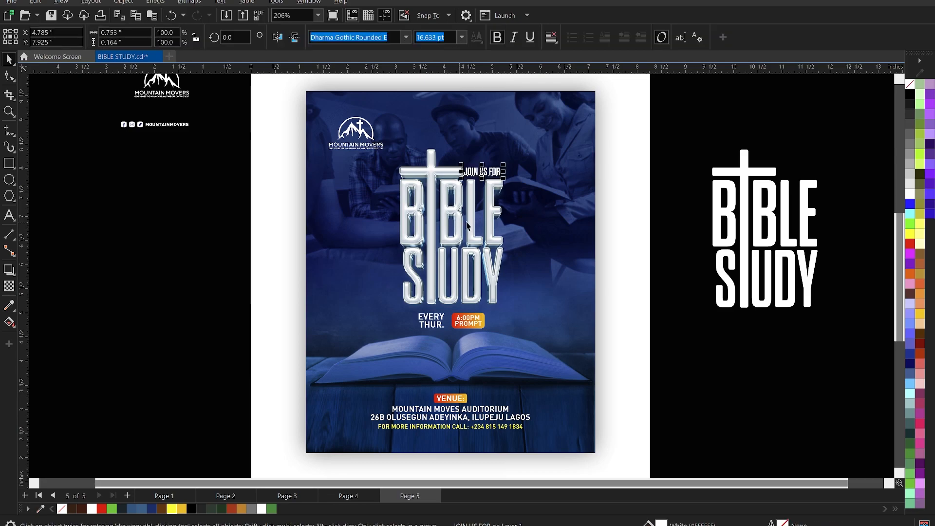
Crop the empty left and right margins of the 3D title bitmap with the Shape tool, close to the lettering.
left_click(474, 215)
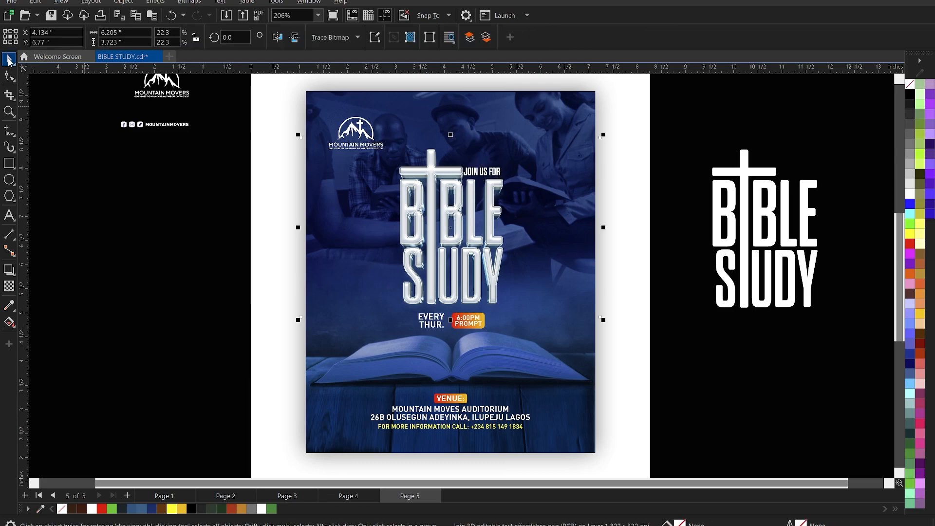
left_click(9, 77)
left_click_drag(267, 125, 348, 365)
left_click_drag(301, 317, 385, 316)
left_click_drag(587, 108, 629, 345)
left_click_drag(600, 317, 511, 317)
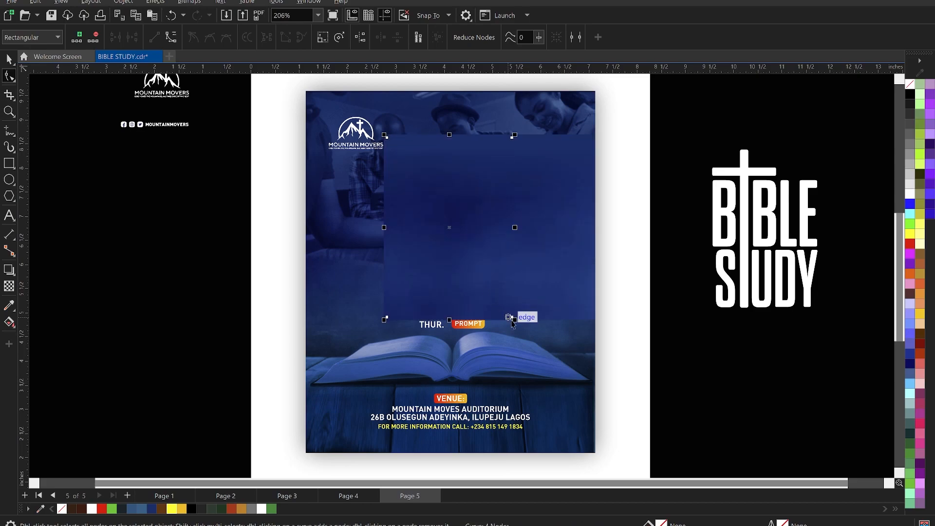
Enlarge the cropped title to about 2.68 by 3.85 inches, nudge it up and centre it horizontally on the flyer.
key("space")
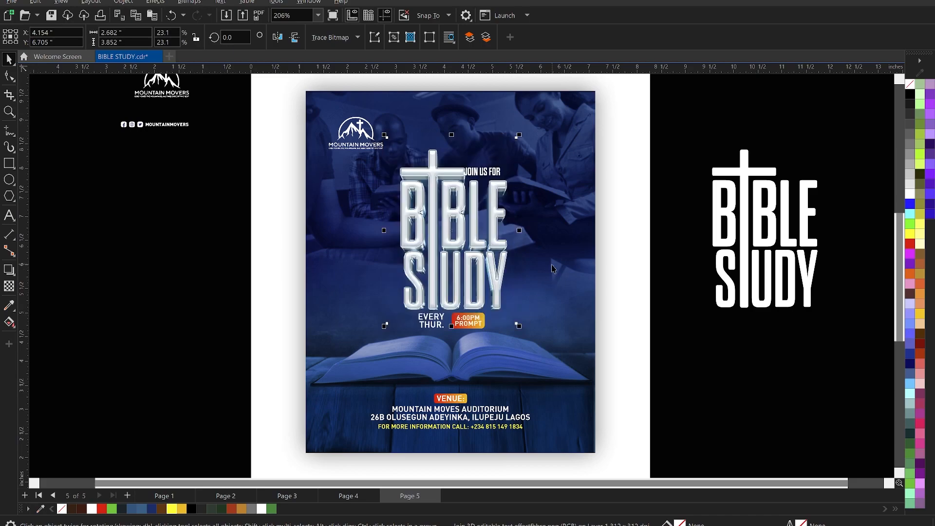
key("Up")
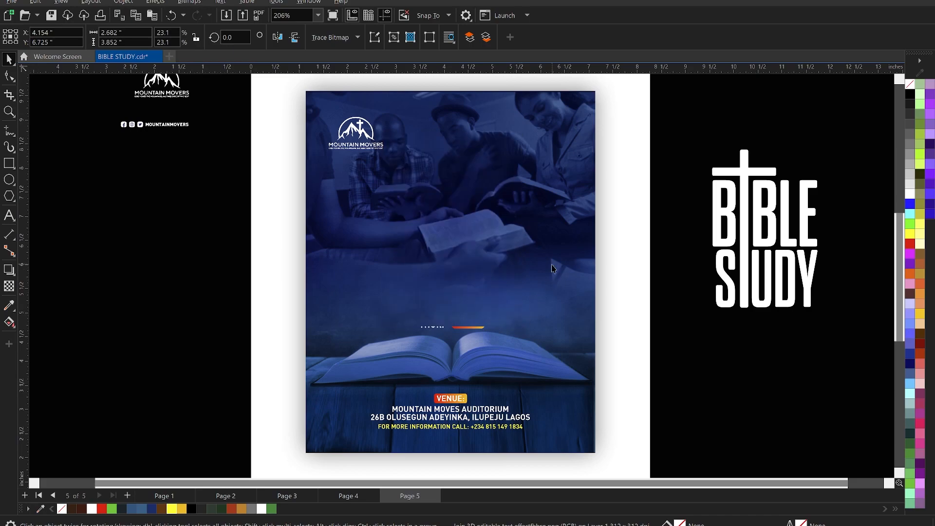
left_click(553, 268, "shift")
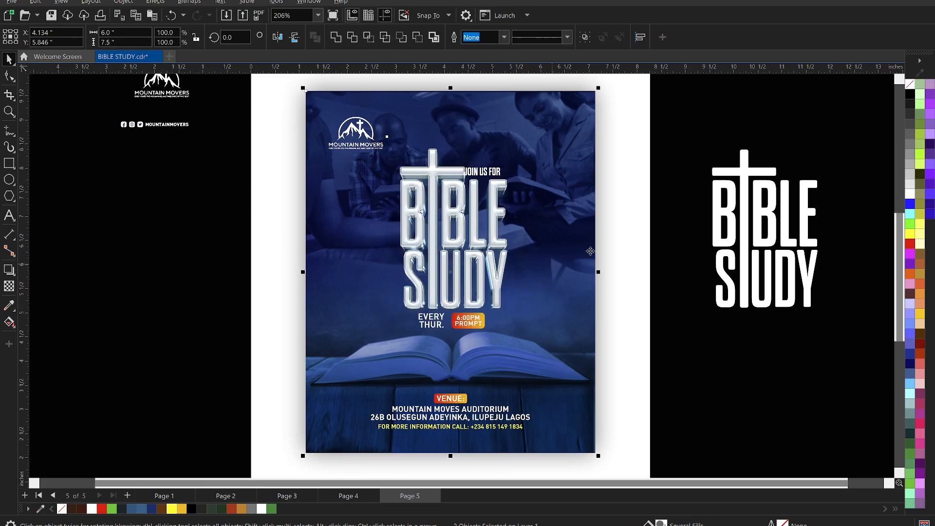
Nudge the "JOIN US FOR" text slightly right, clear of the cross's horizontal arm.
left_click_drag(706, 115, 416, 200)
key("Right")
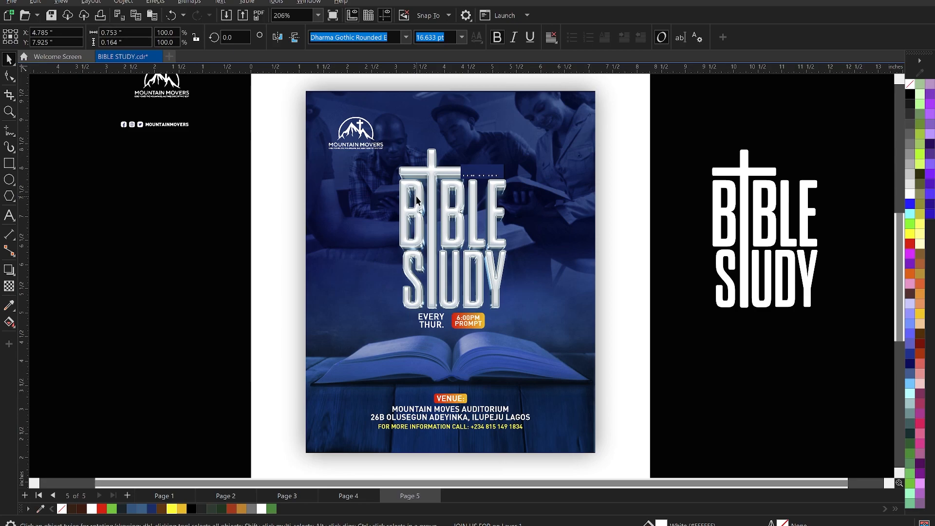
key("Right")
key("Right")
key("Right")
left_click(681, 163)
Delete the flat white title and the spare Mountain Movers logo lying outside the page.
scroll(416, 187, "down", 1)
left_click_drag(584, 140, 732, 305)
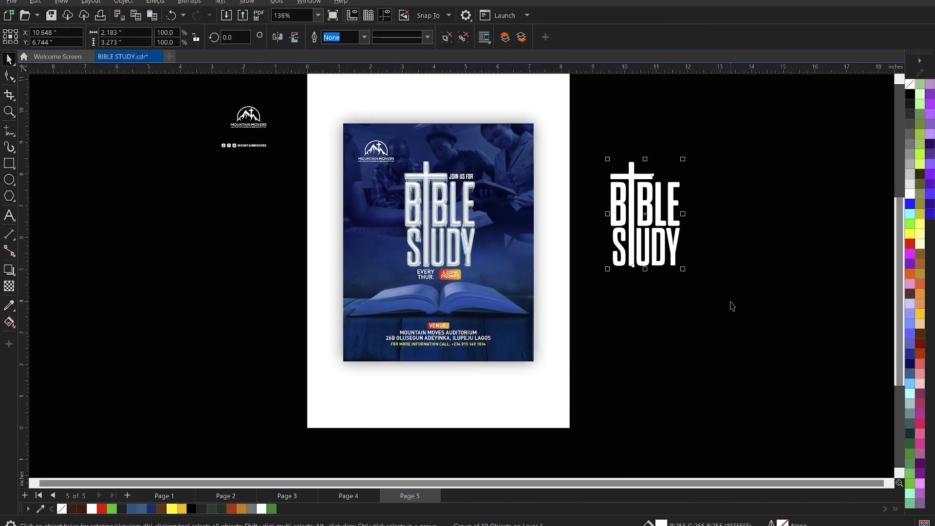
key("Delete")
left_click(252, 118)
key("Delete")
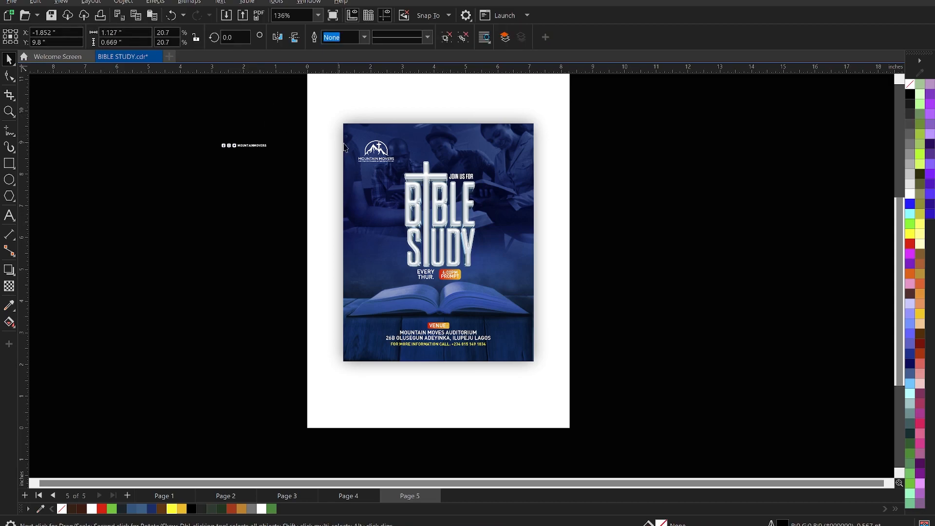
Move the MOUNTAINMOVERS social media line under the flyer's yellow contact line and centre it with the venue text.
scroll(427, 196, "up", 2)
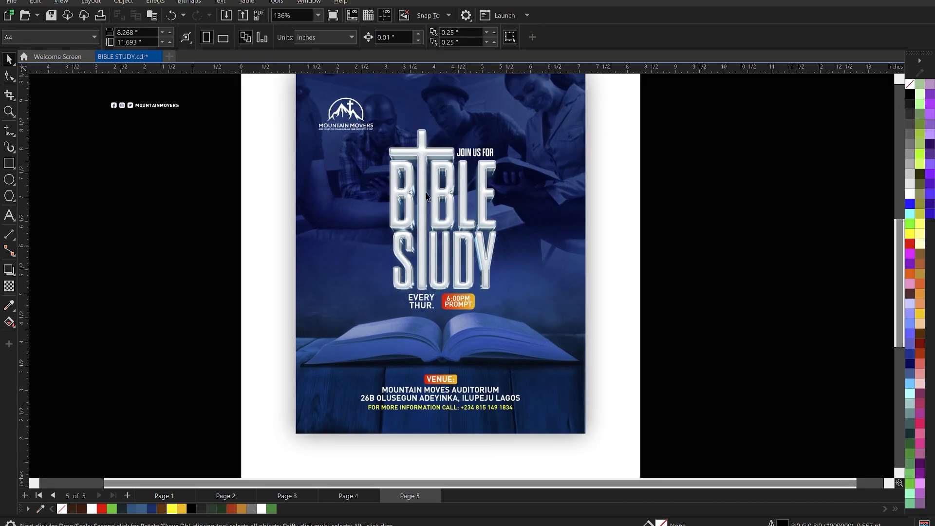
scroll(433, 228, "down", 1)
left_click(181, 125)
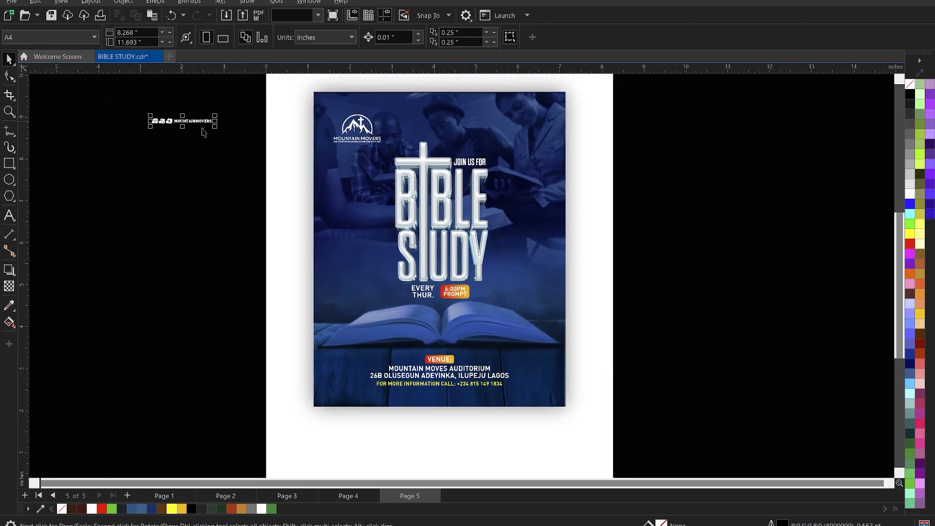
left_click_drag(202, 122, 457, 396)
key("z")
left_click_drag(212, 286, 681, 450)
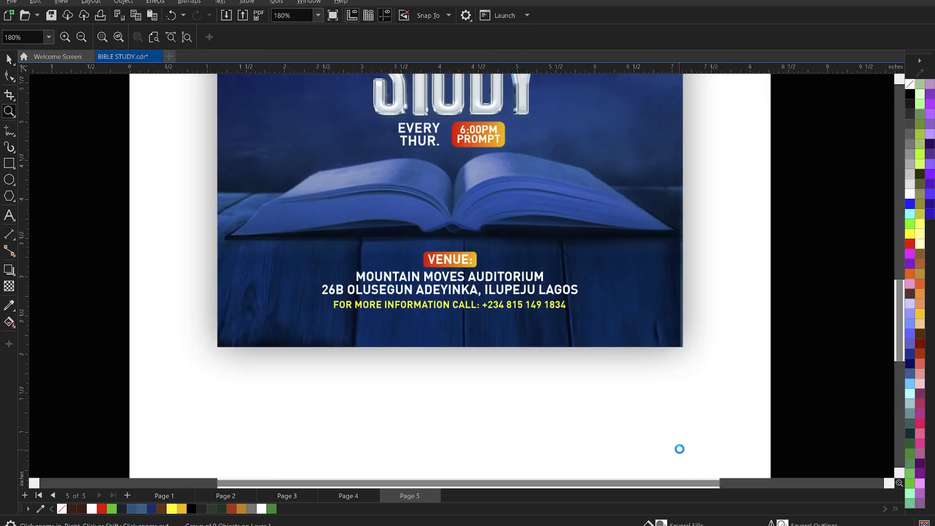
left_click(490, 290, "shift")
key("c")
left_click(82, 216)
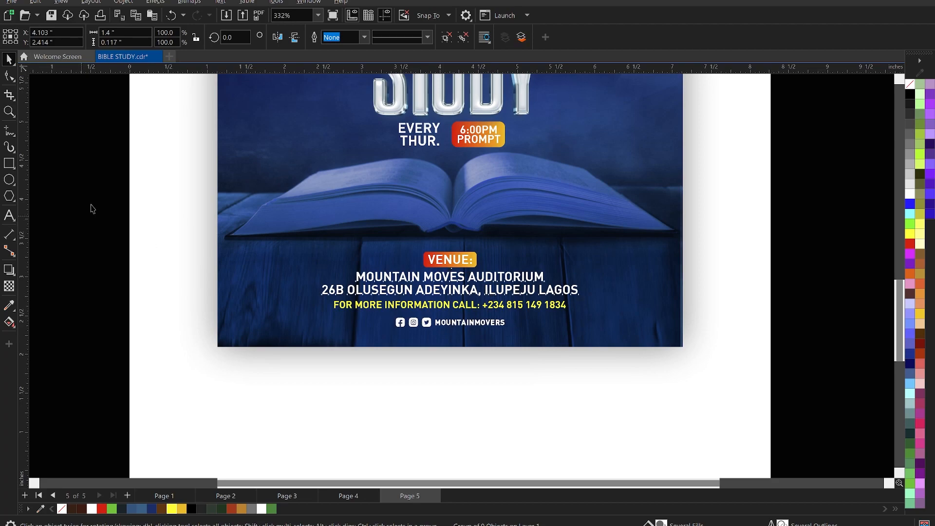
Enlarge the venue, contact and social media block to about 3.41 inches wide, nudge it up and centre it on the flyer.
left_click_drag(76, 207, 658, 368)
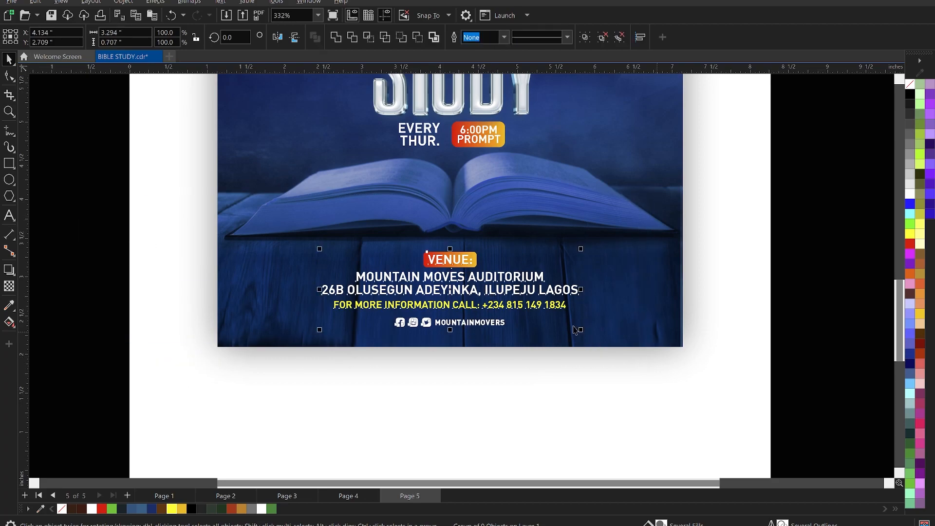
left_click_drag(580, 332, 589, 343)
key("Up")
key("Up")
key("Up")
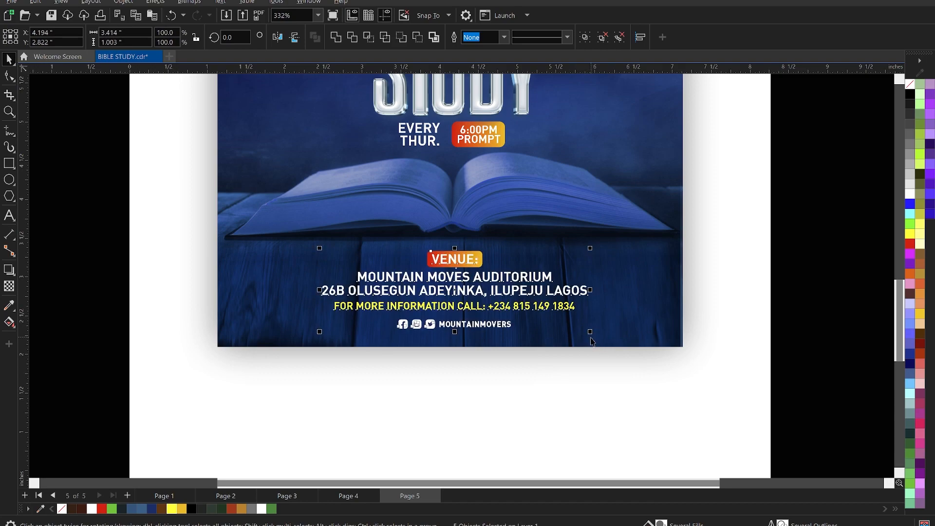
left_click(621, 322)
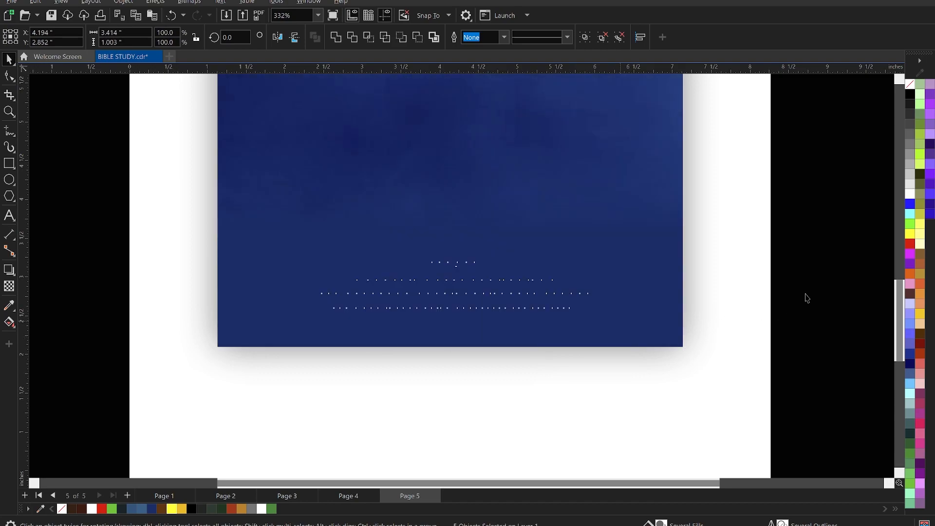
scroll(334, 372, "down", 2)
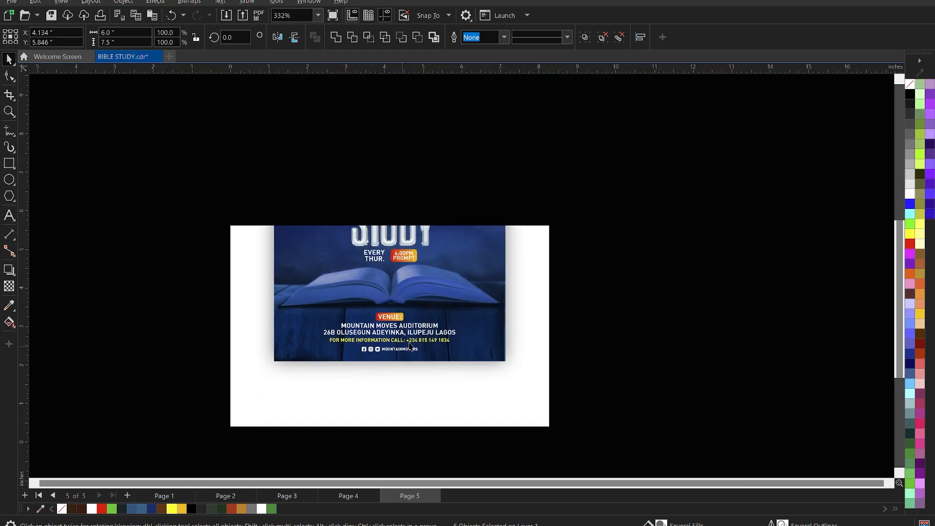
Examine the whole finished flyer on Page 5 and show it in full-screen preview.
key("z")
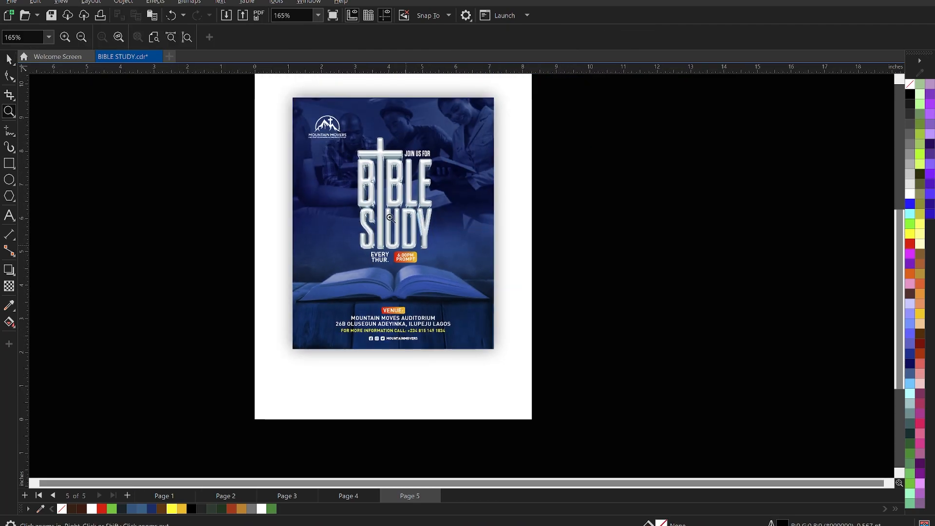
left_click_drag(323, 137, 501, 360)
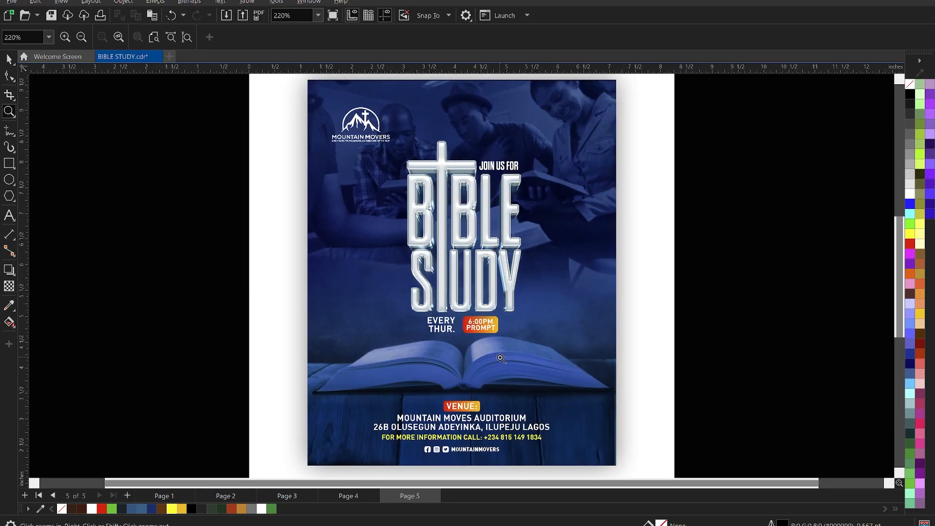
key("space")
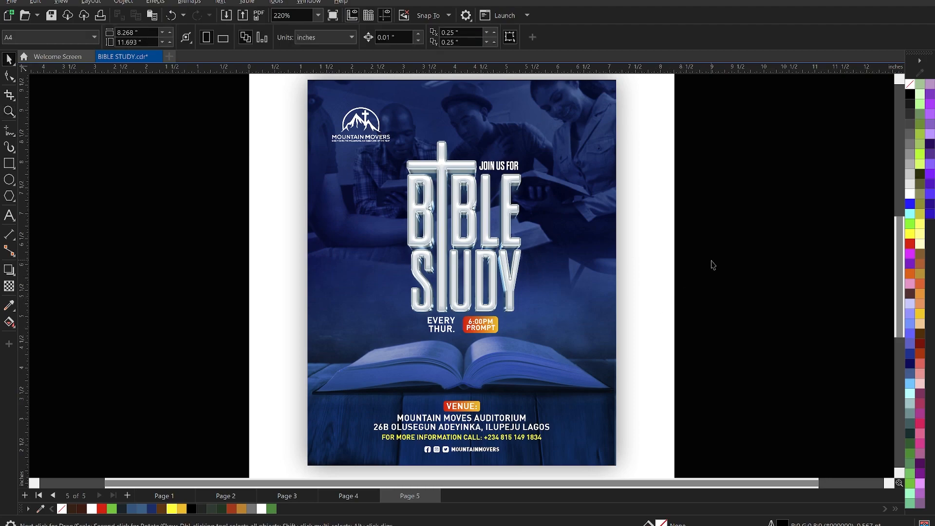
scroll(719, 262, "up", 1)
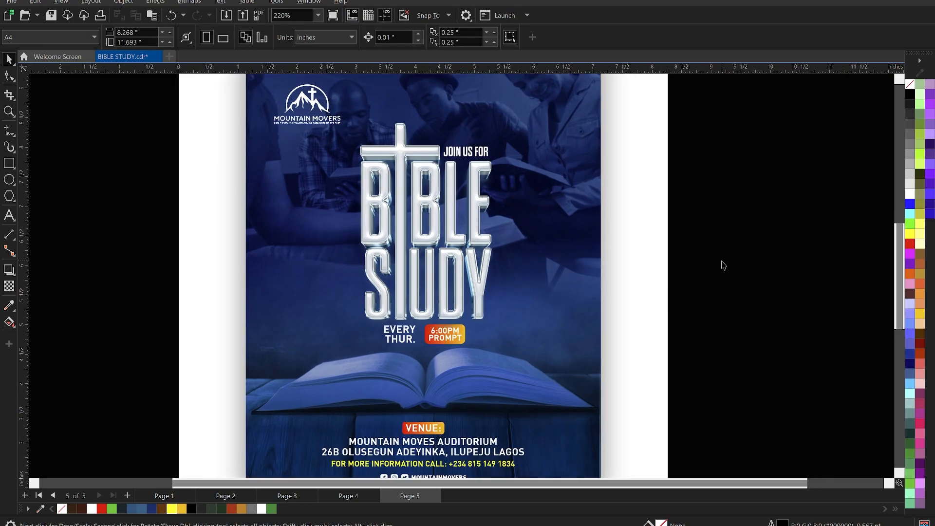
right_click(722, 262)
key("Escape")
scroll(624, 271, "down", 2)
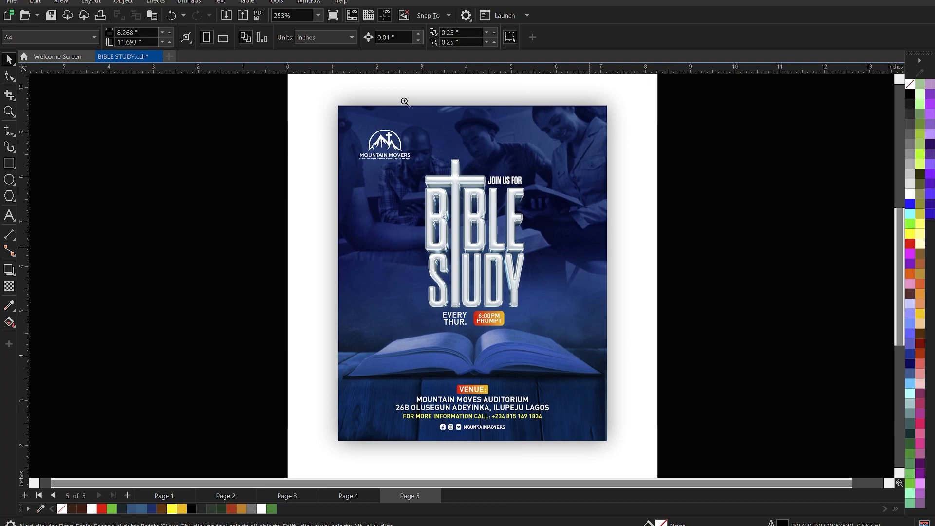
key("z")
left_click_drag(333, 99, 611, 444)
right_click(730, 223)
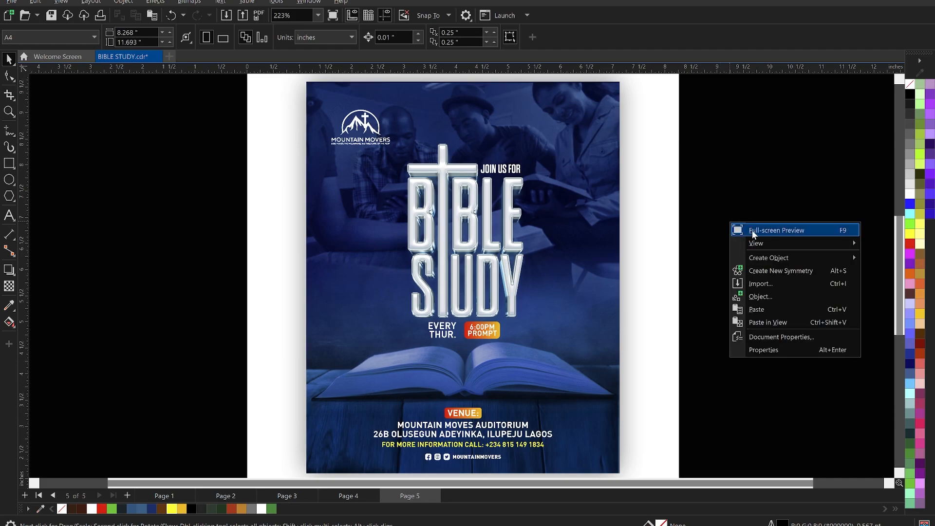
left_click(752, 230)
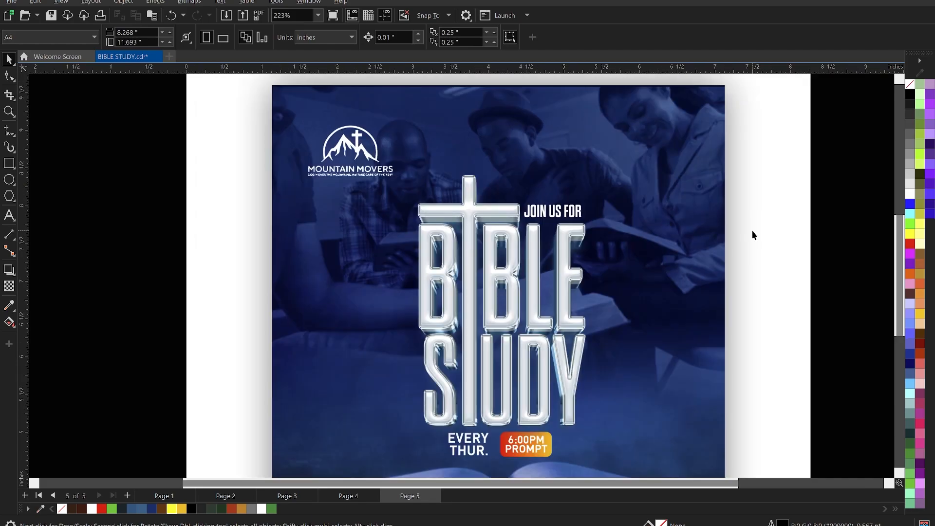